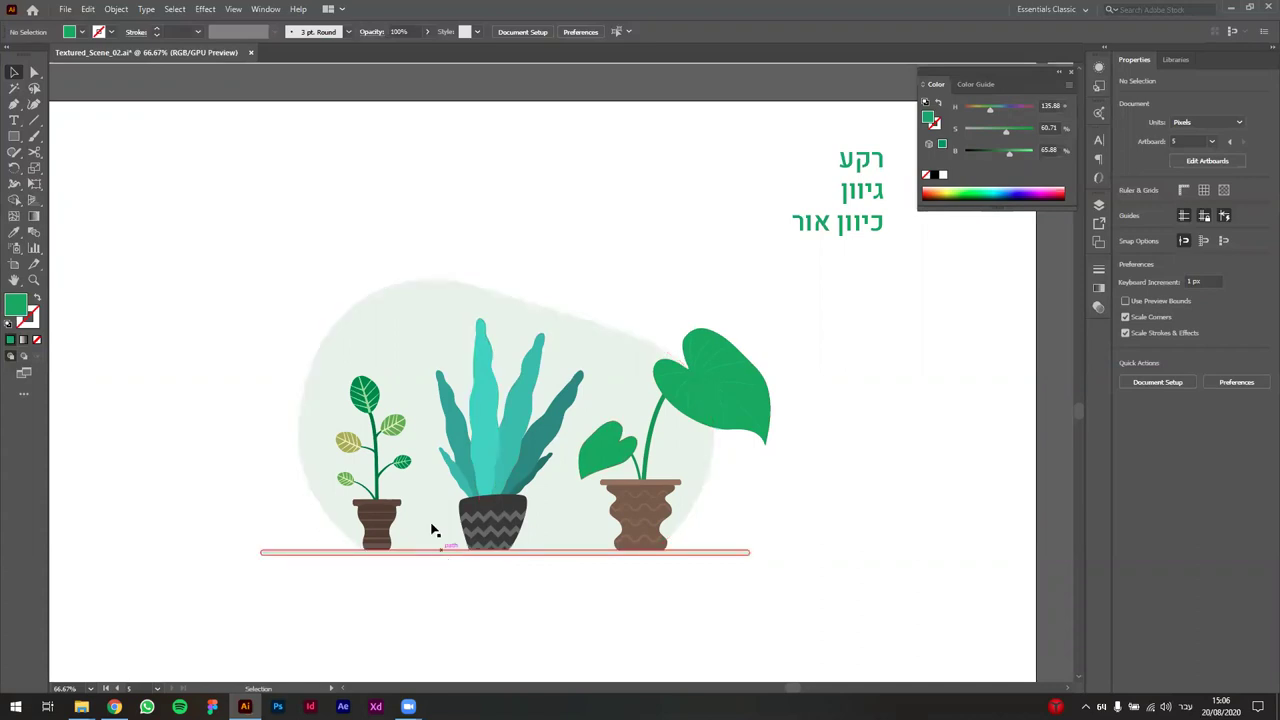
- Select the background blob behind the plants and check the colour model options for its fill
click(411, 375)
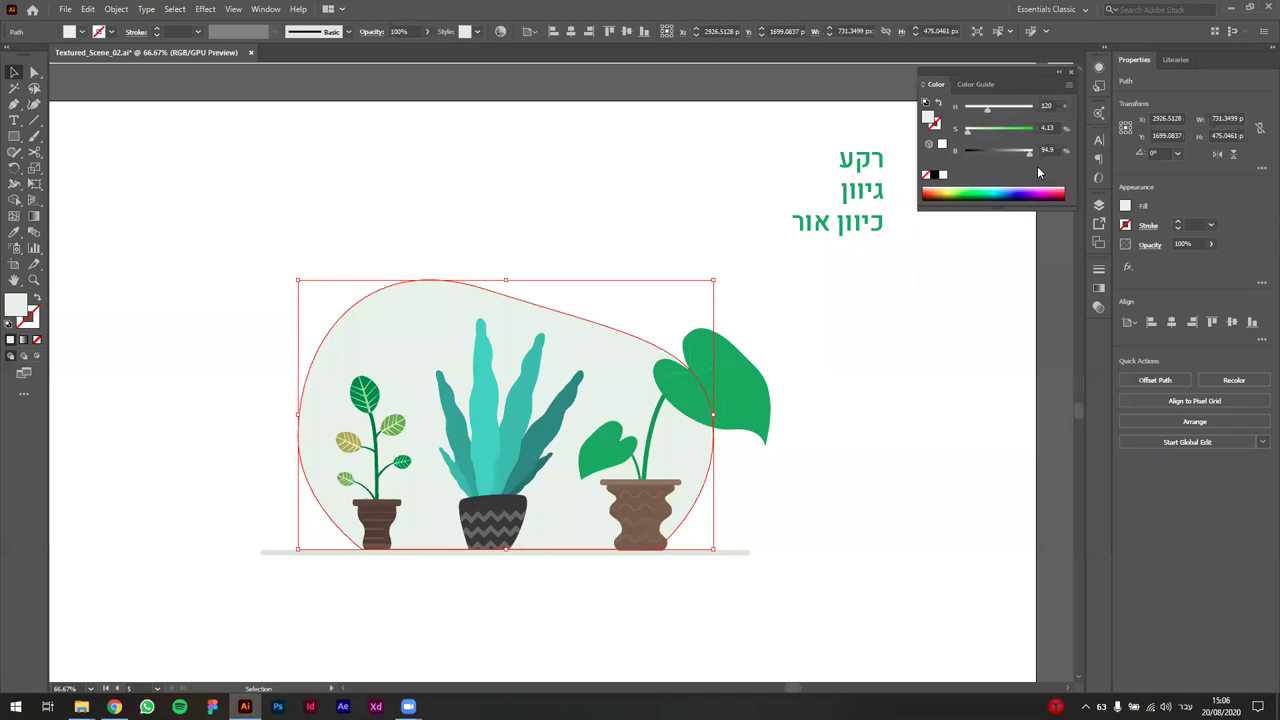
click(1068, 85)
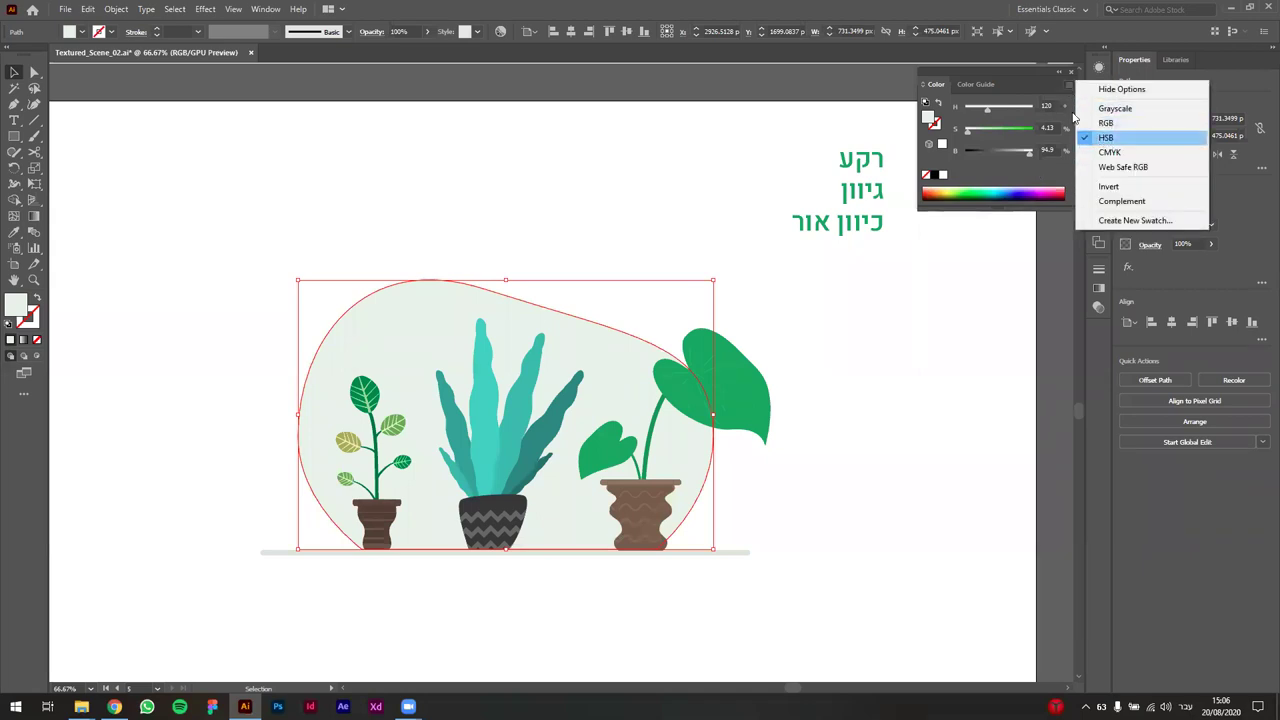
click(1029, 79)
click(850, 470)
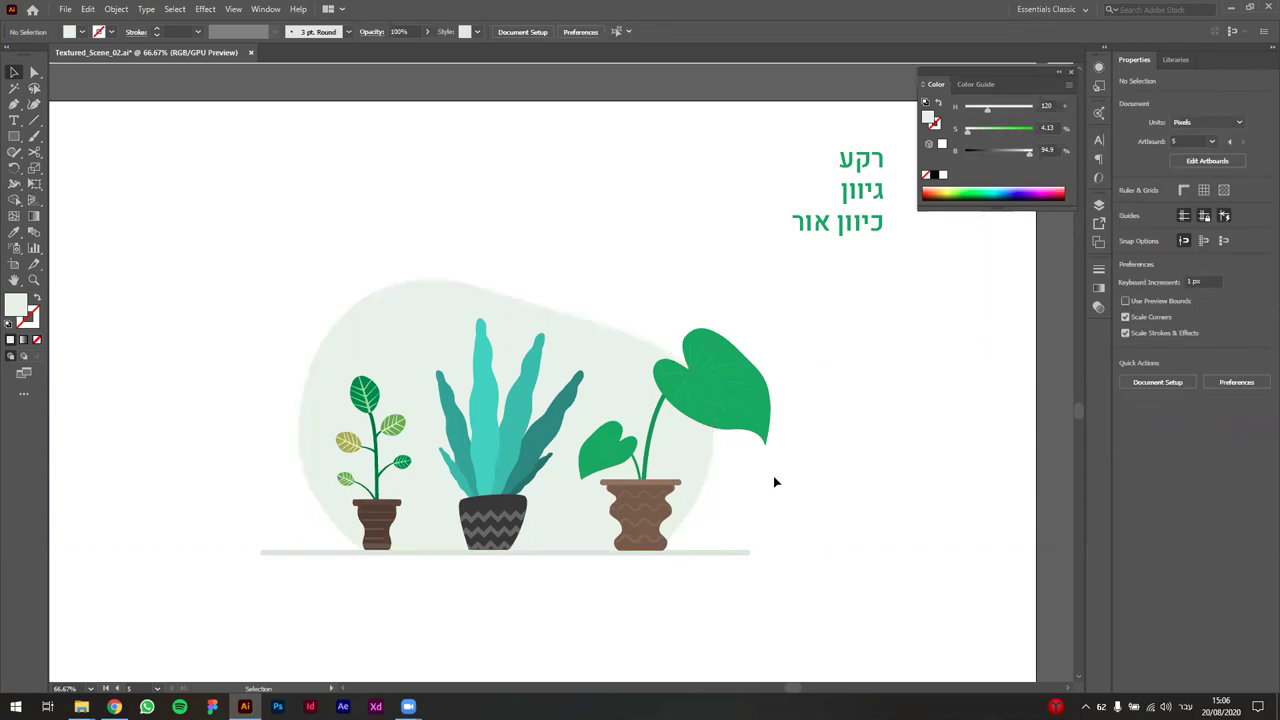
drag(837, 486, 846, 437)
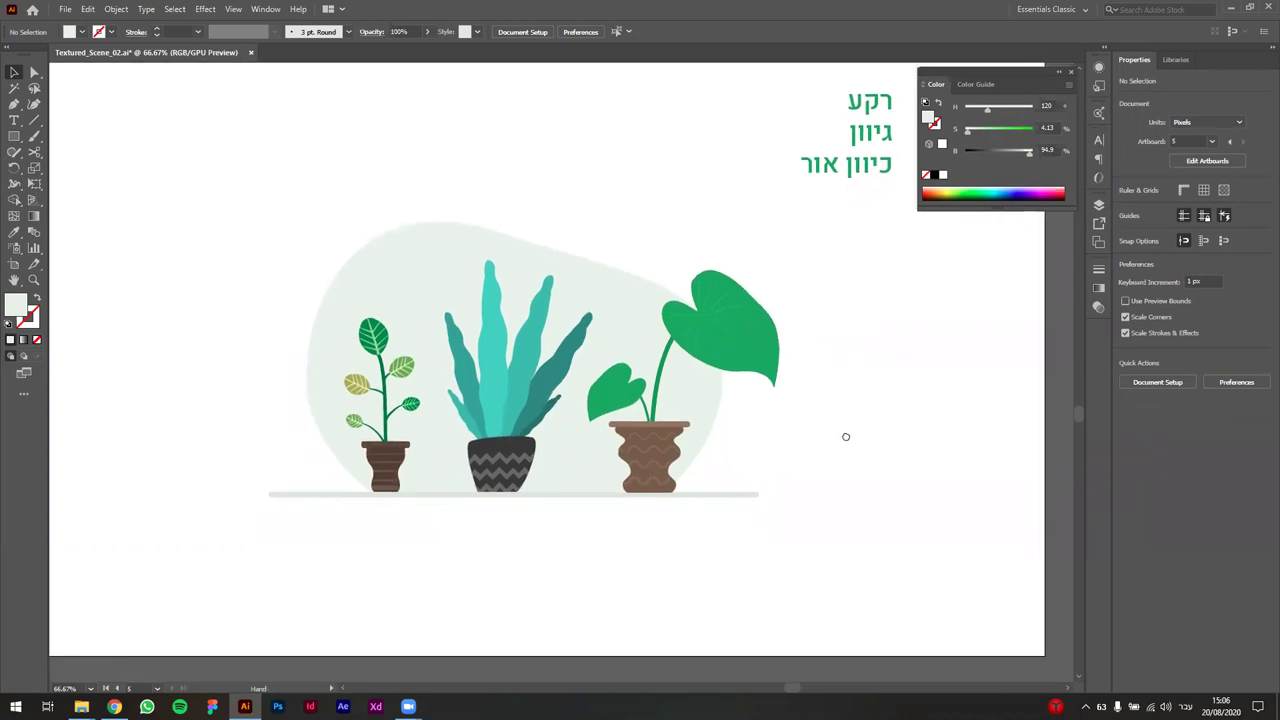
click(703, 434)
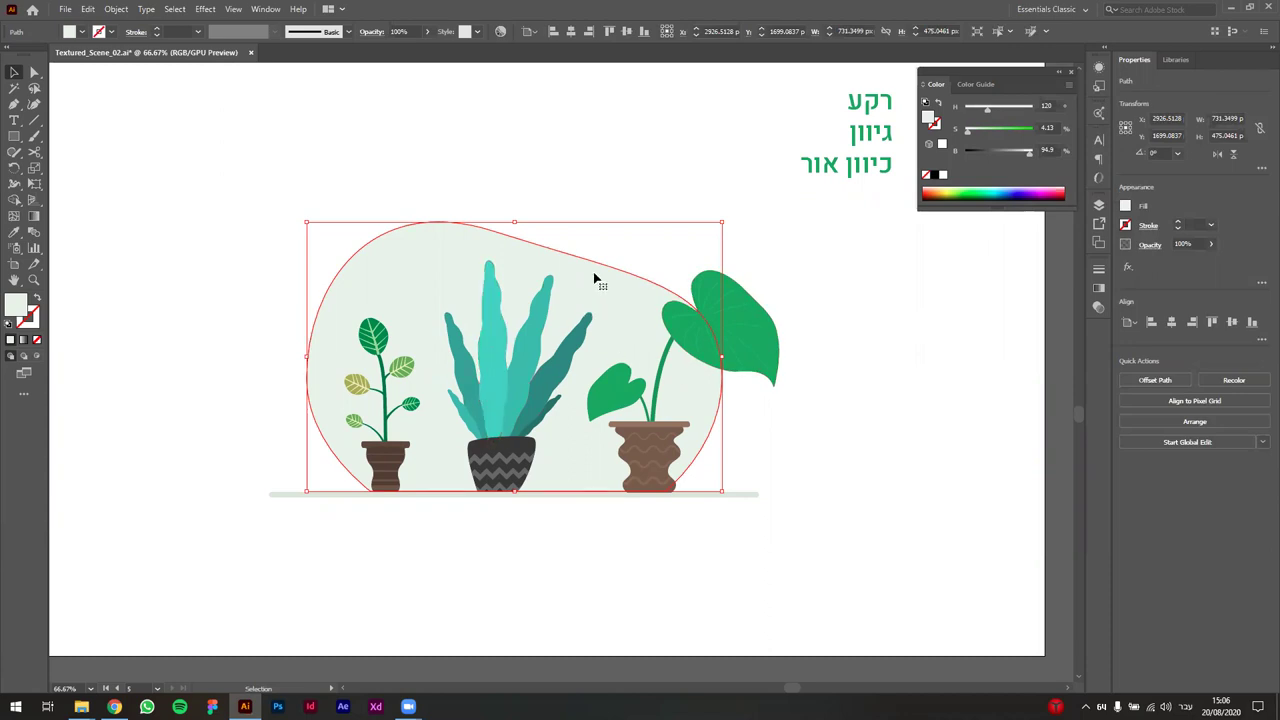
click(880, 341)
- Raise the background blob's fill saturation to about 21% for a stronger light green
click(571, 280)
drag(971, 133, 978, 133)
click(950, 424)
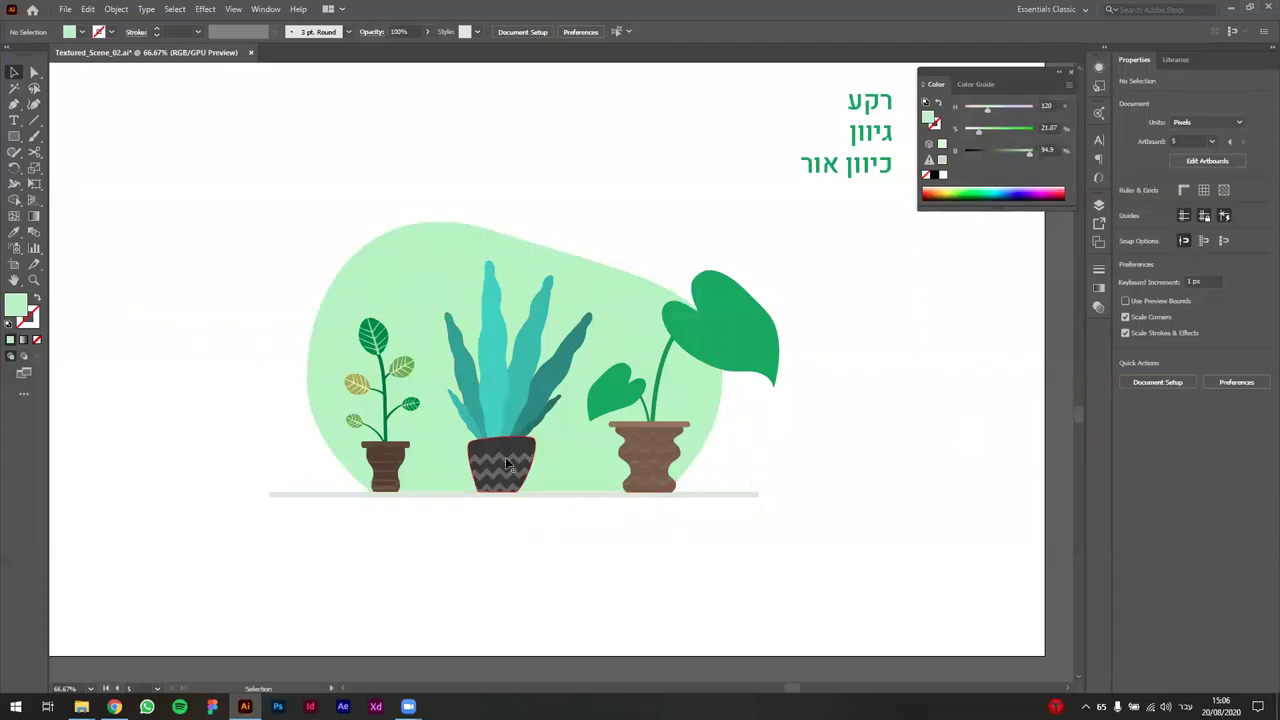
- Shift the background blob's fill hue to about 25° for a pale peach colour
click(617, 292)
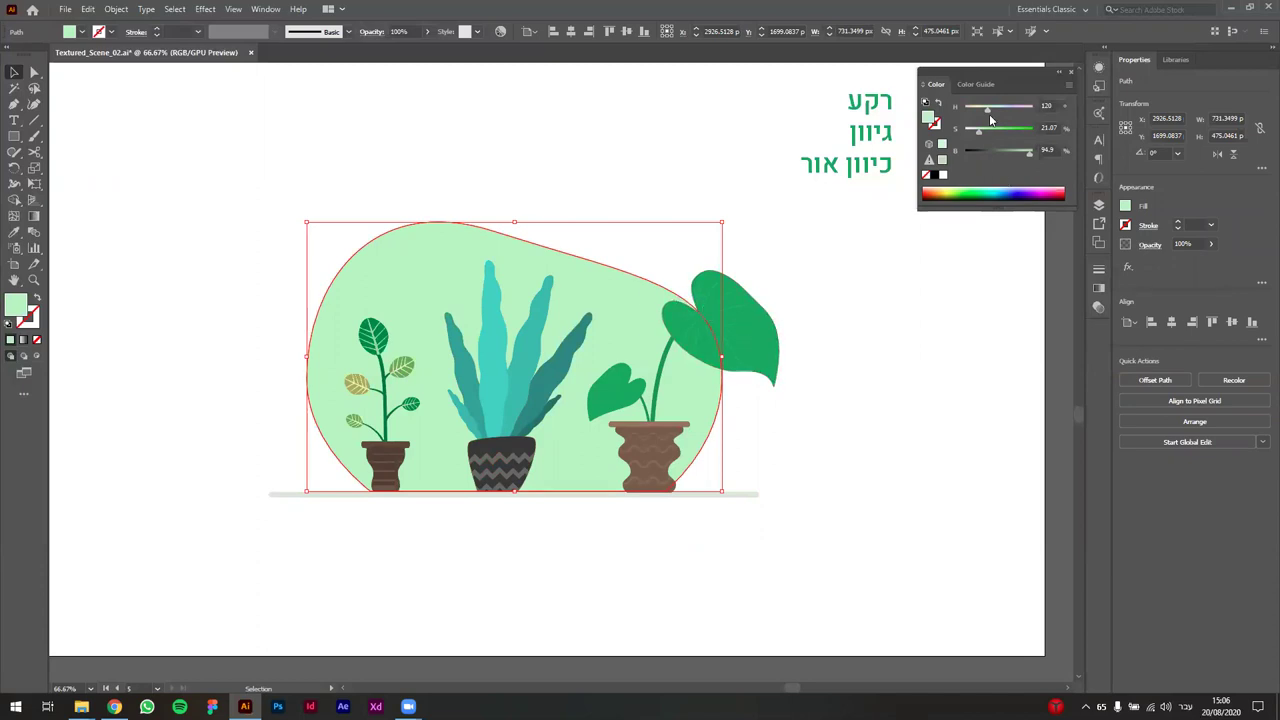
drag(989, 113, 970, 111)
click(952, 345)
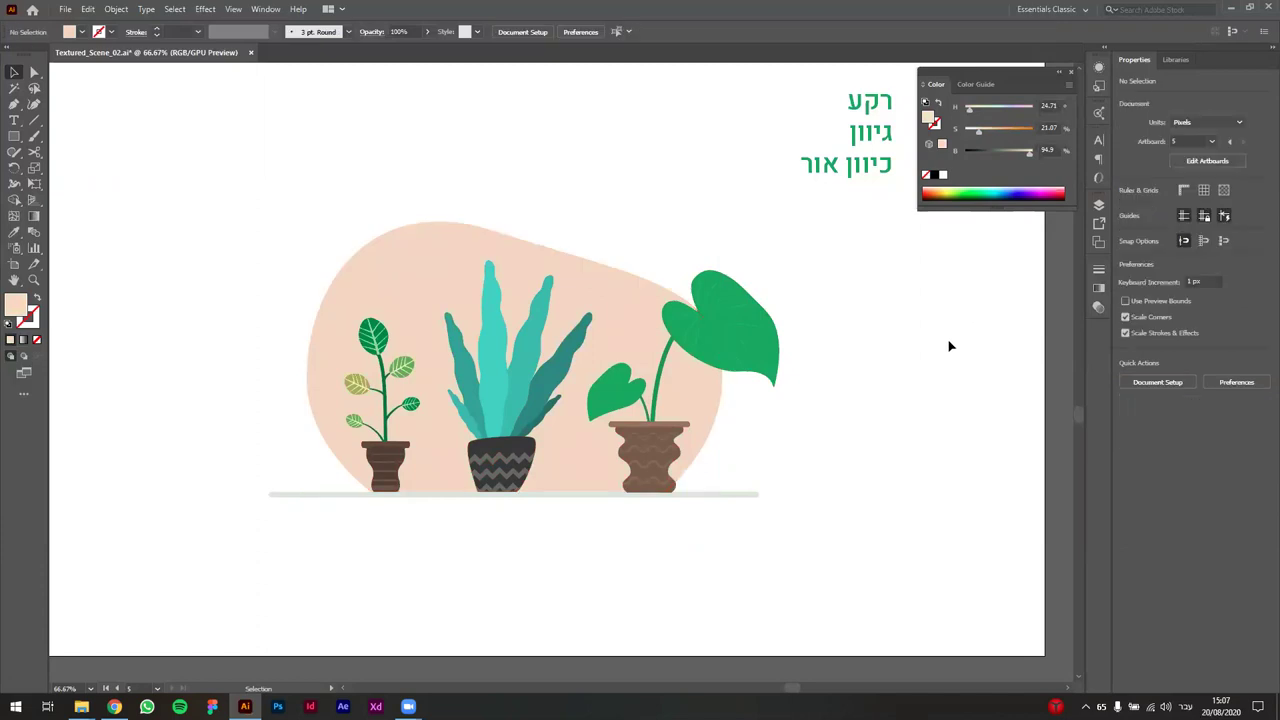
click(656, 318)
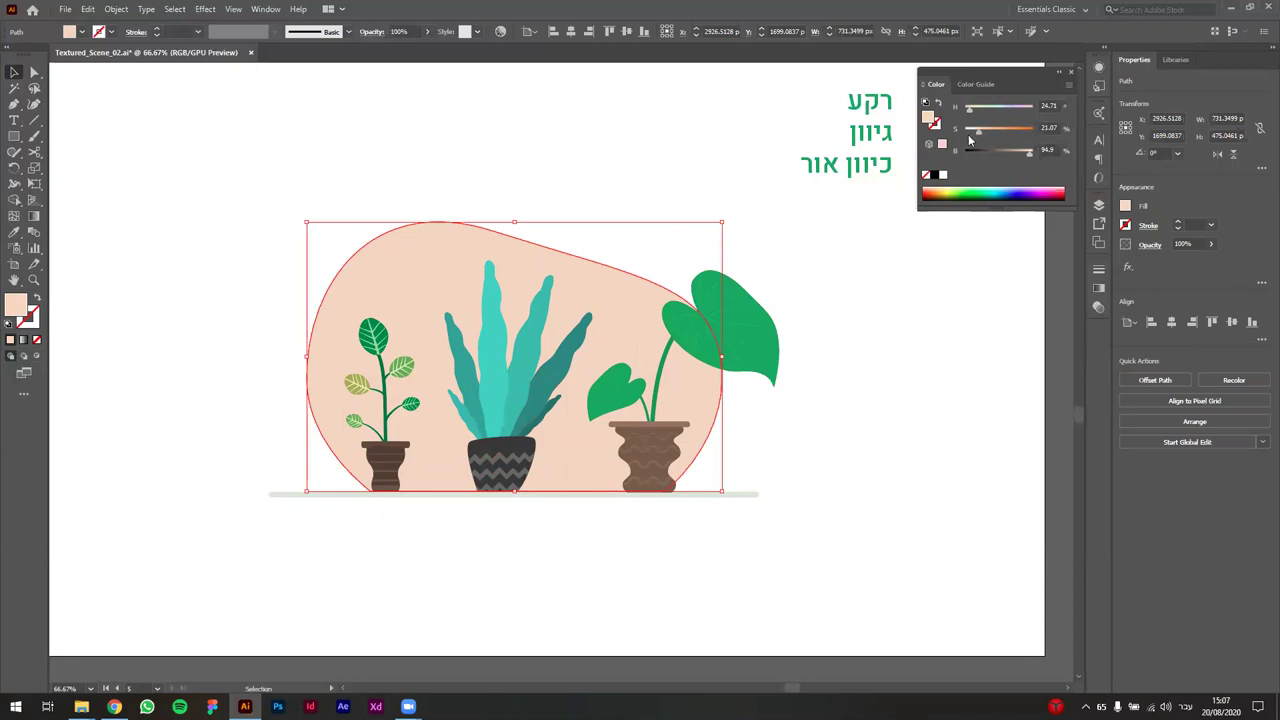
click(871, 394)
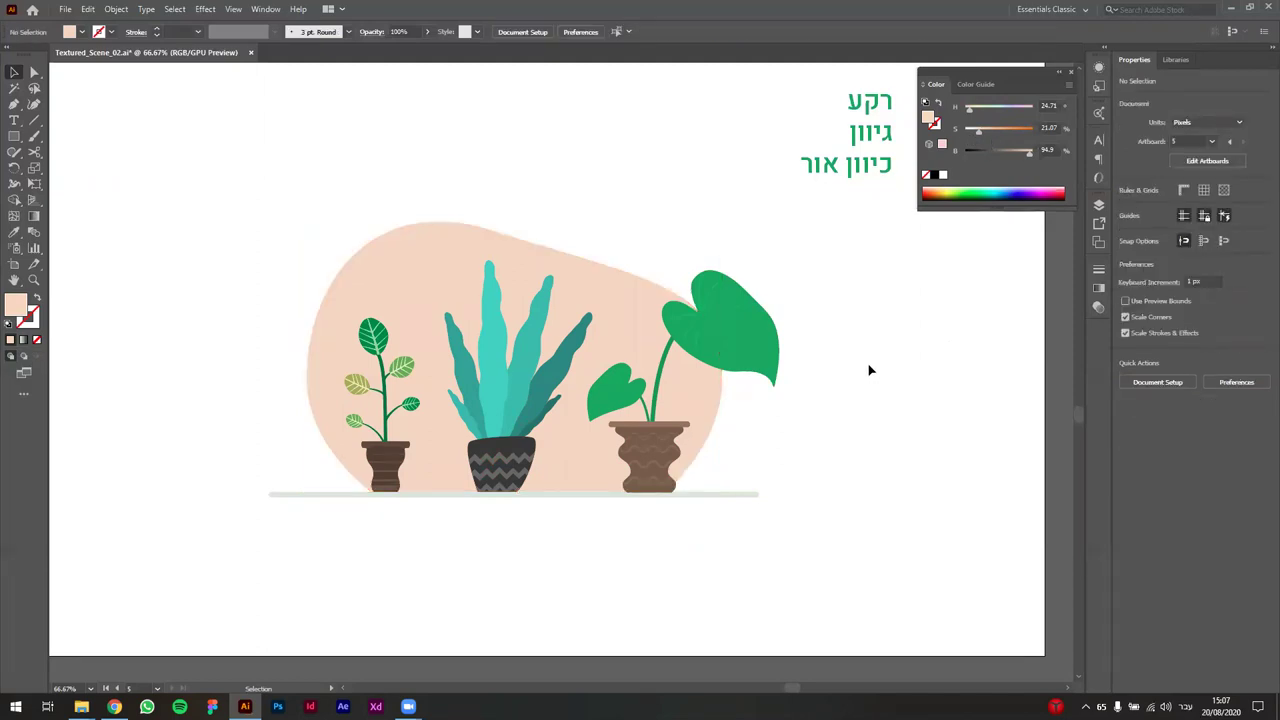
- Try a saturated orange fill on the background blob, and reduce its saturation to about 8% with brightness about 94%
click(620, 298)
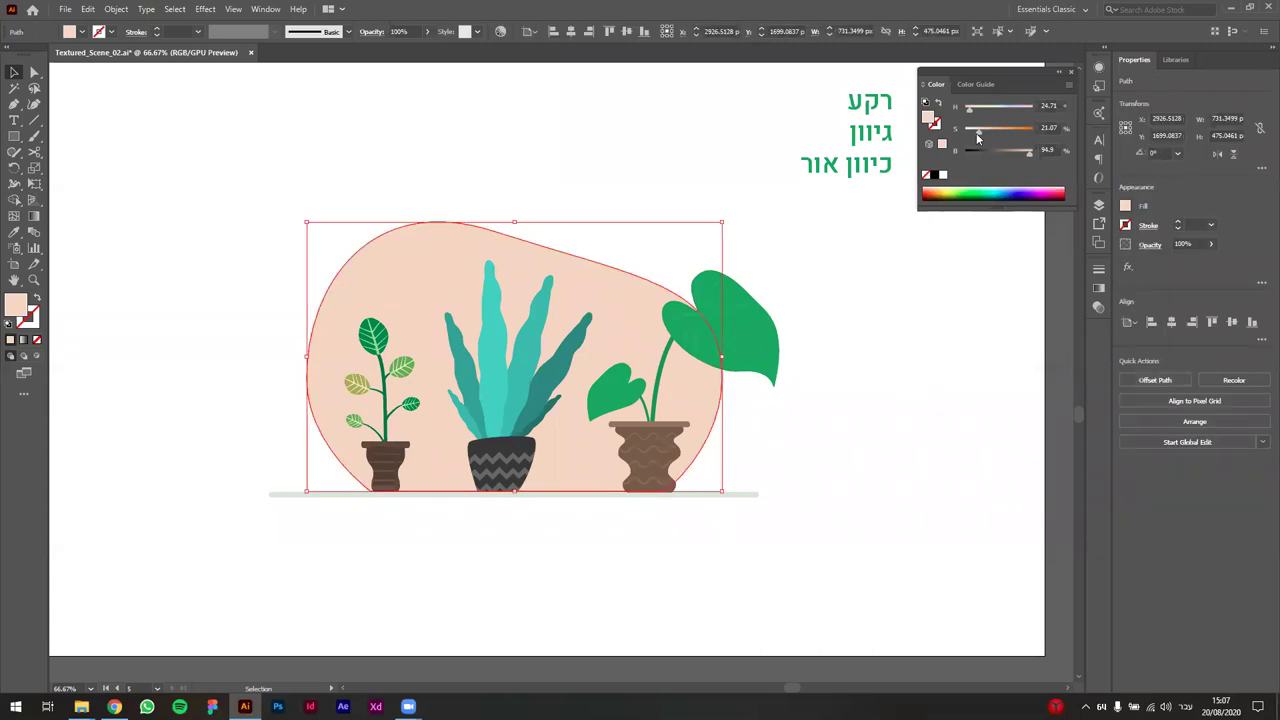
drag(980, 134, 1029, 152)
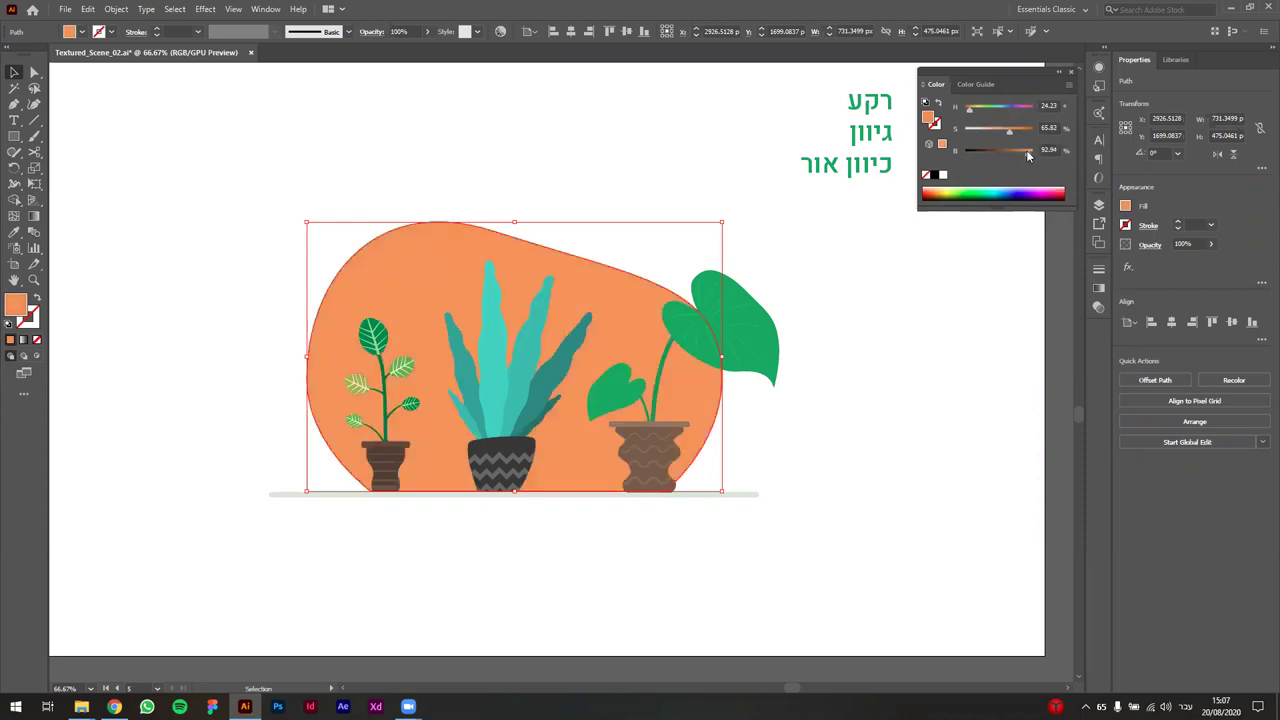
drag(1017, 134, 973, 137)
click(900, 361)
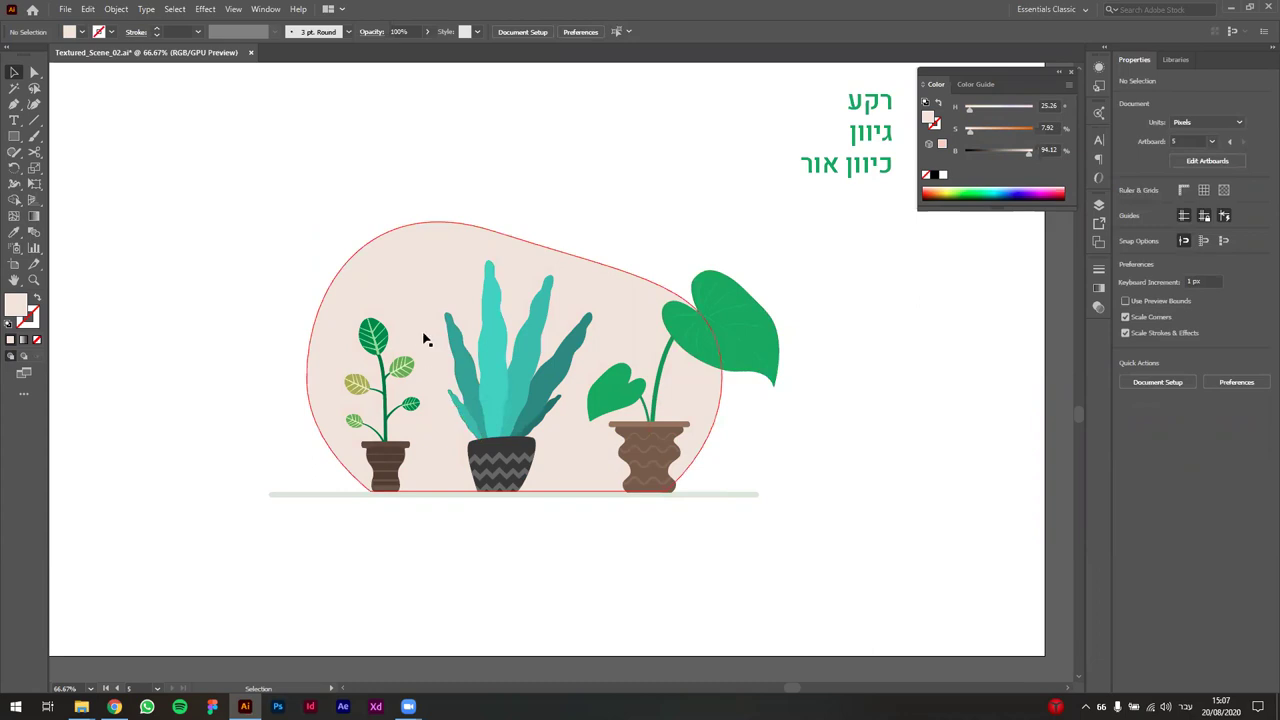
- Recolour the background blob with the grey-green sampled from the ground line using the Eyedropper
click(416, 280)
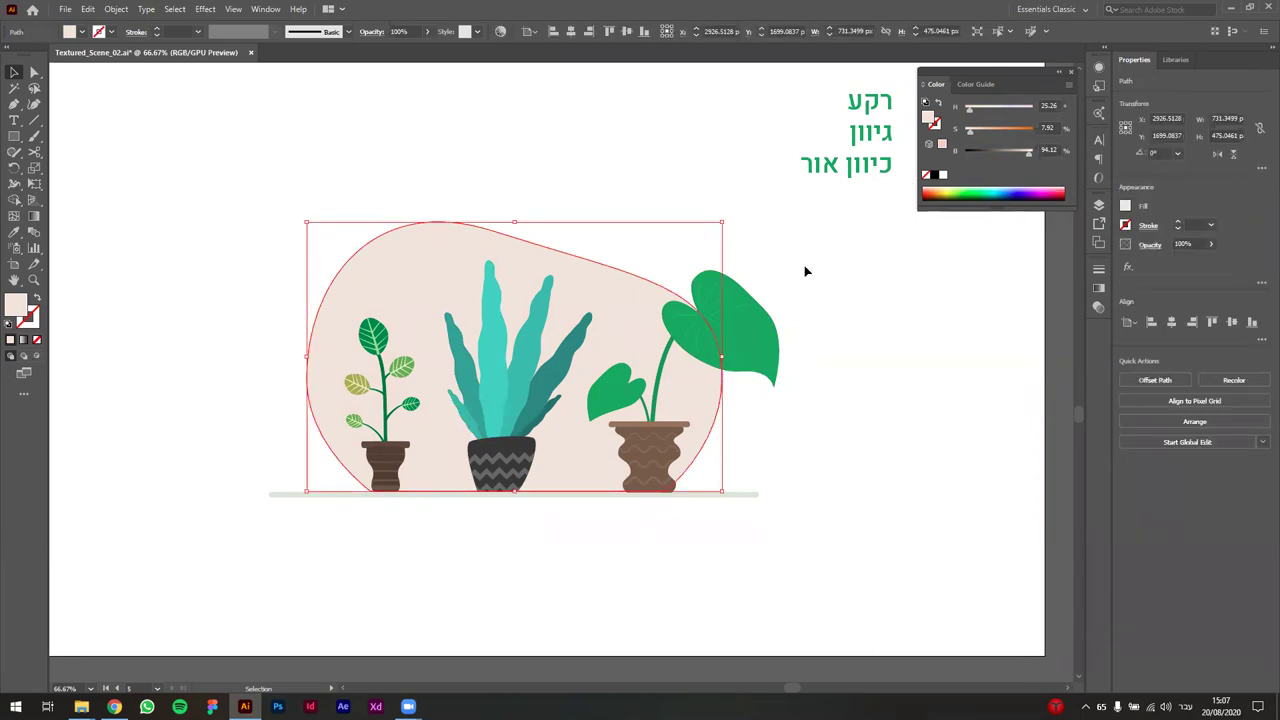
key(i)
click(750, 493)
key(v)
click(886, 291)
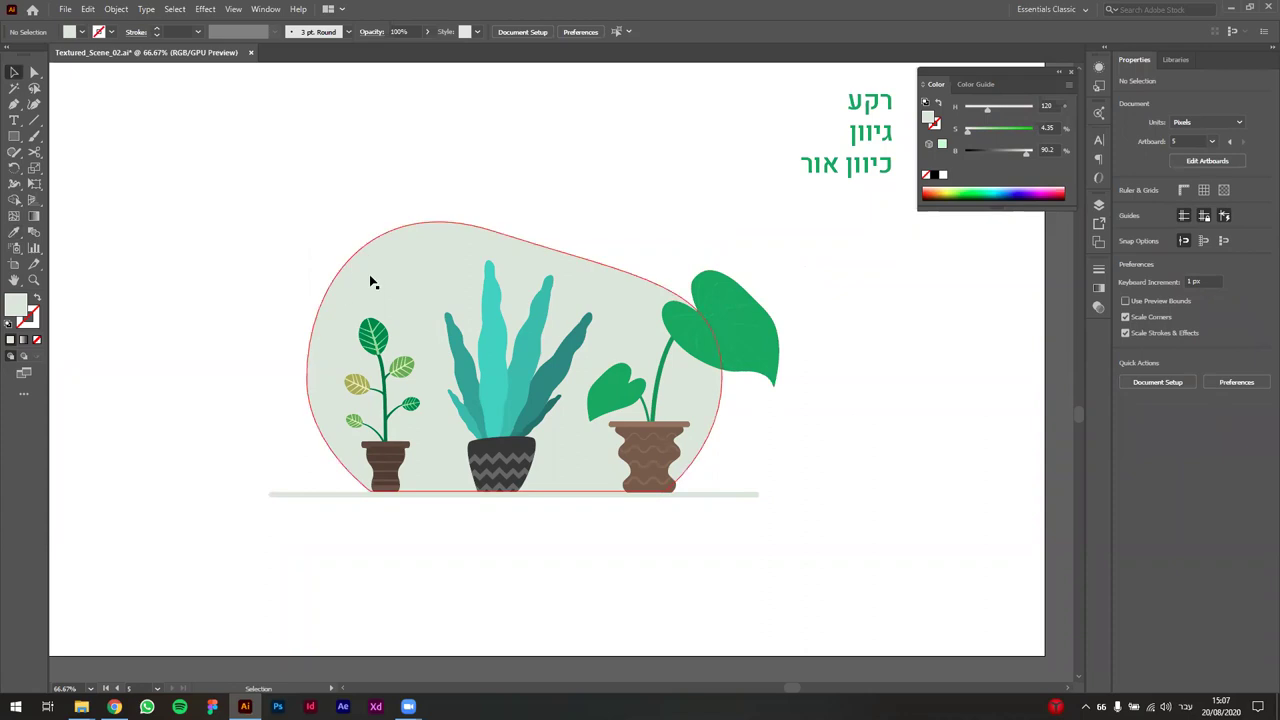
- Move the background blob's right anchor point outward and bend the curve leaving its top anchor point downward
click(393, 297)
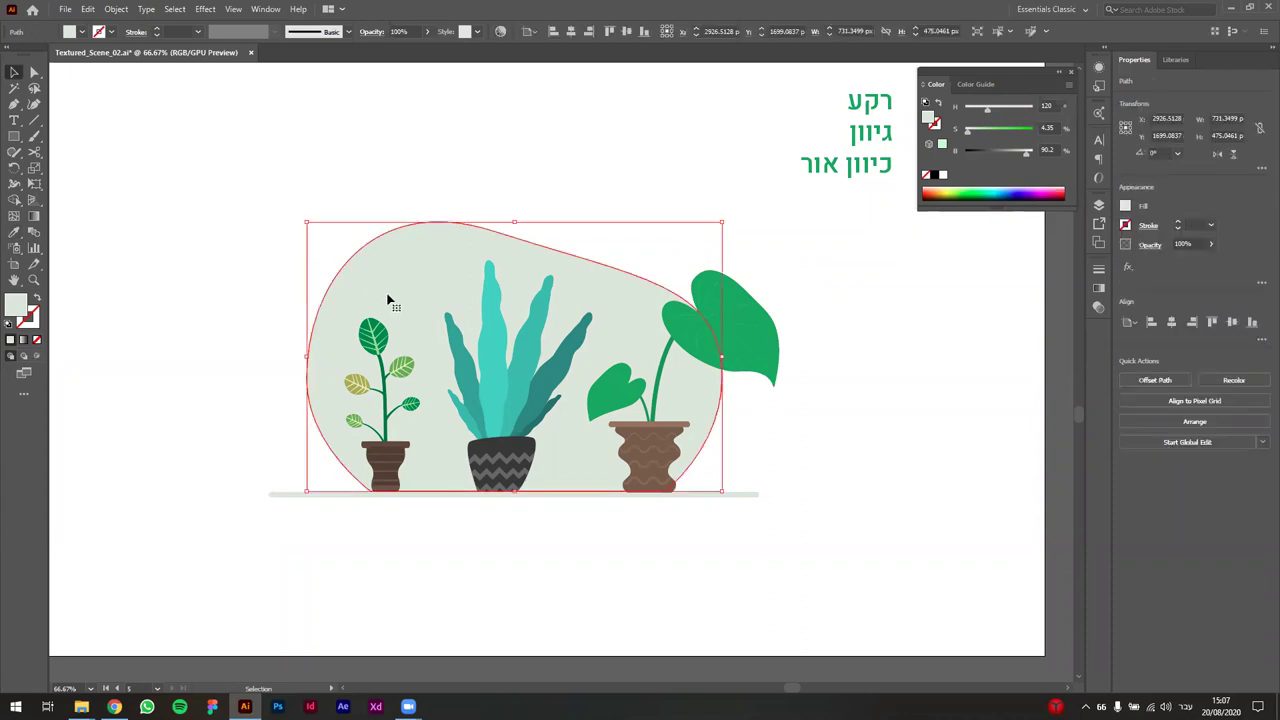
key(a)
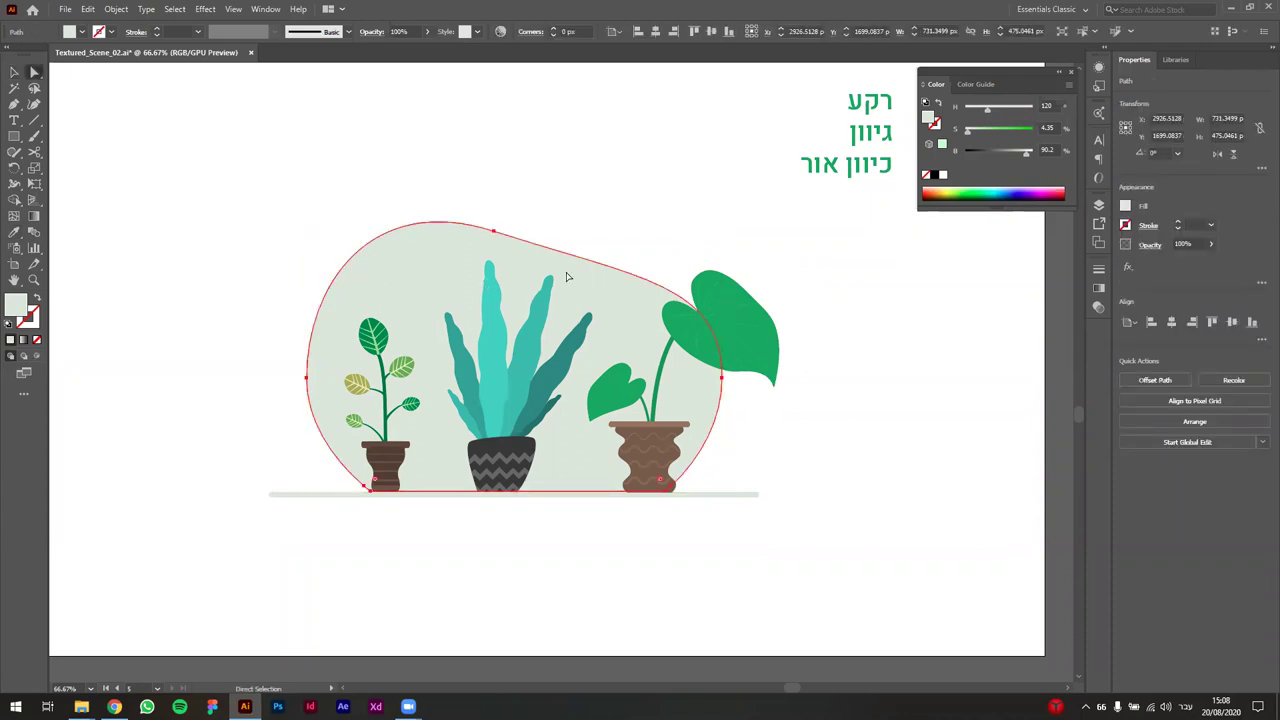
click(503, 217)
key(v)
click(553, 257)
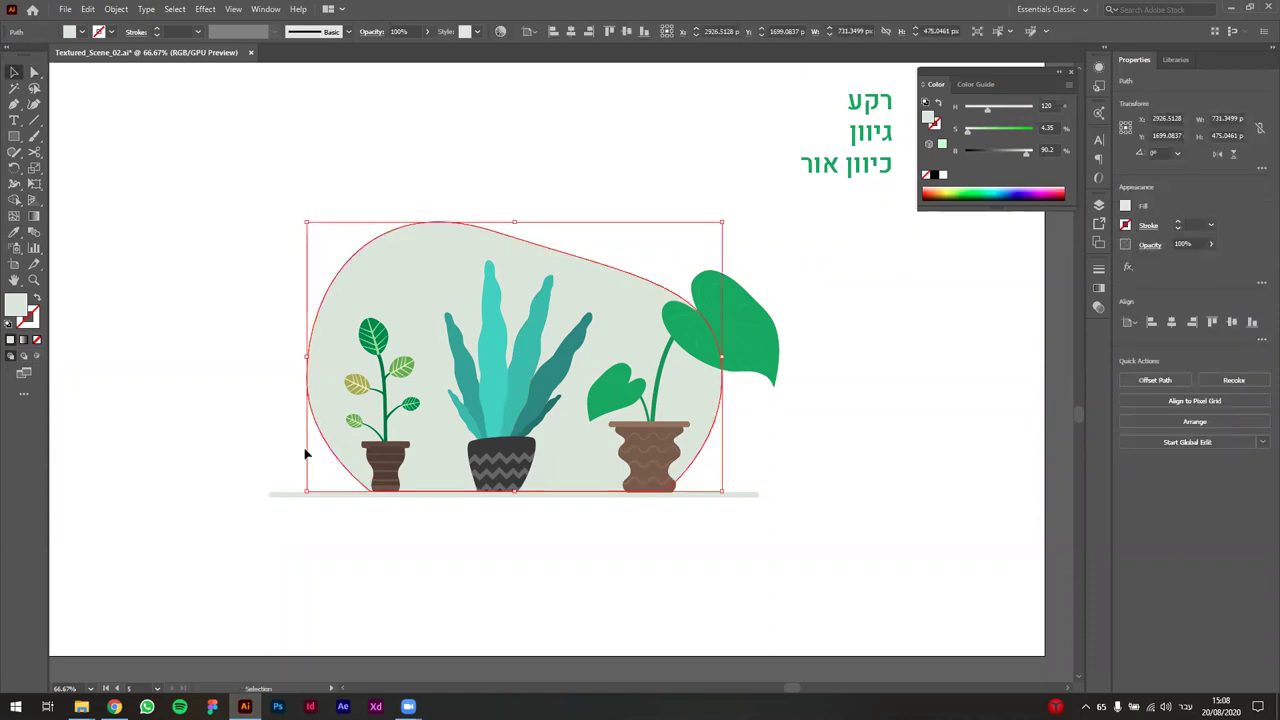
click(909, 341)
click(537, 254)
key(a)
drag(721, 377, 751, 372)
drag(638, 281, 607, 291)
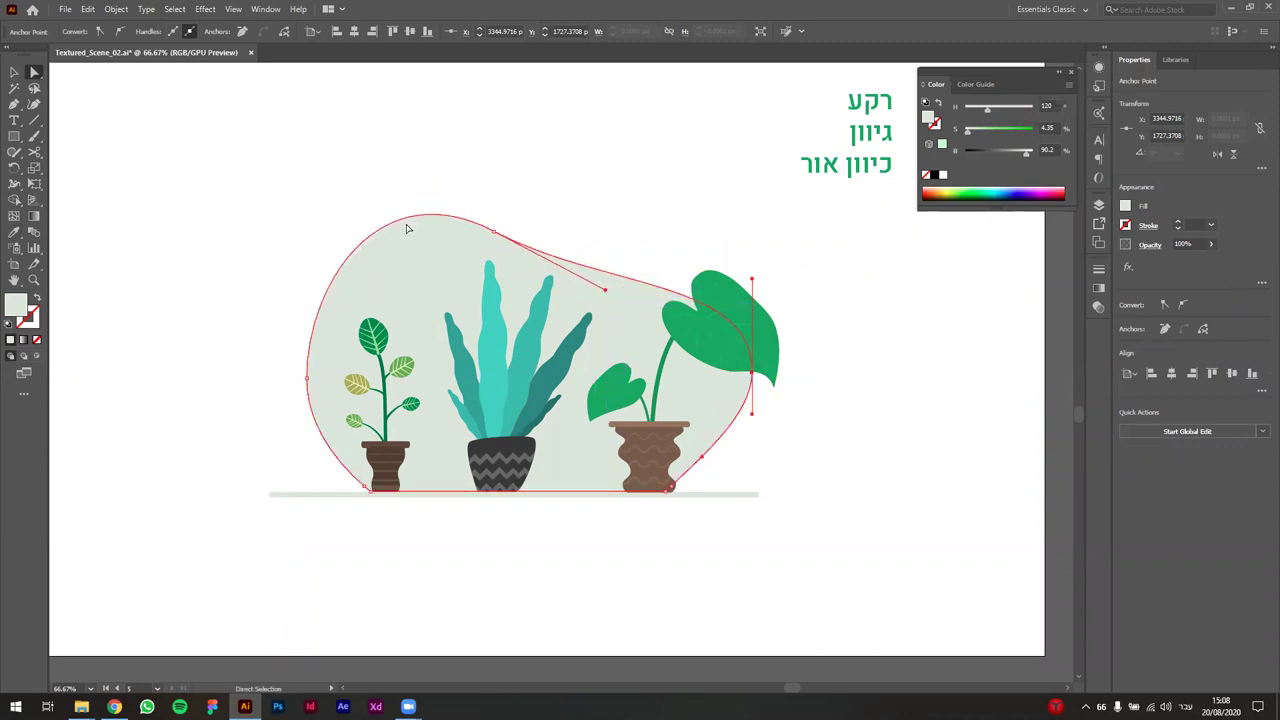
- Try to pull the background blob's left anchor point far outward, and undo the move
click(306, 378)
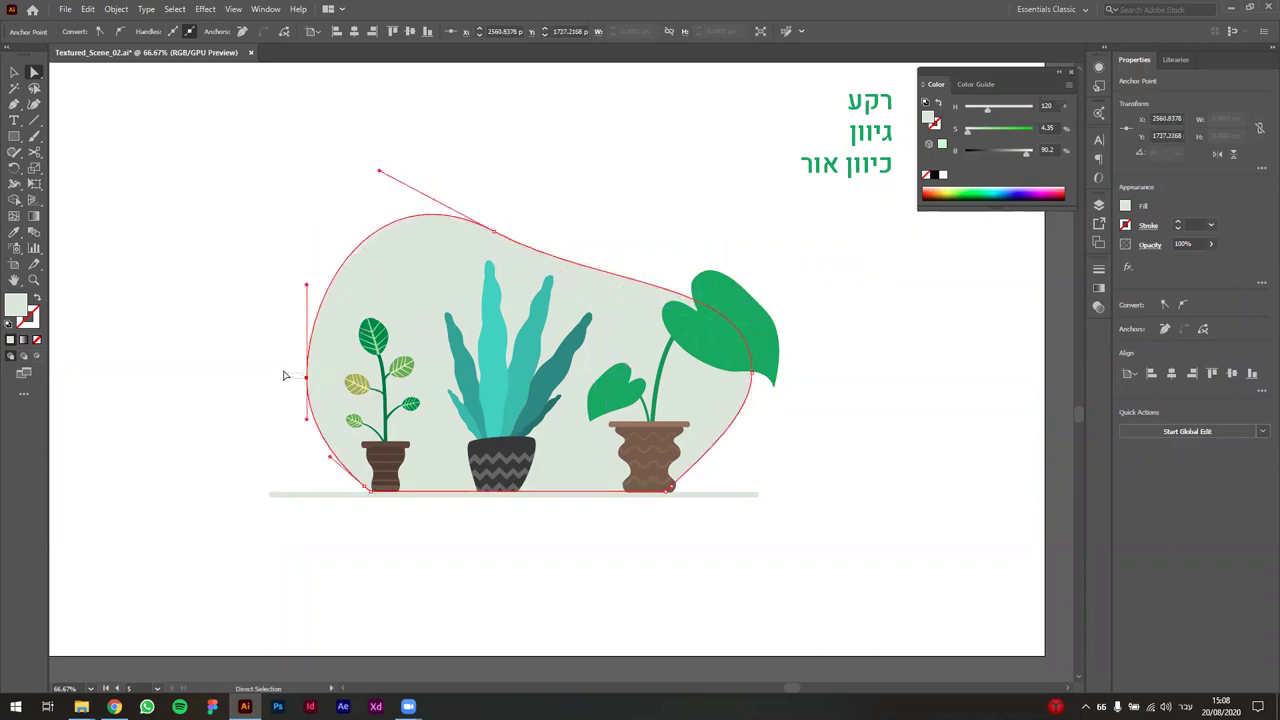
drag(307, 380, 226, 367)
click(247, 534)
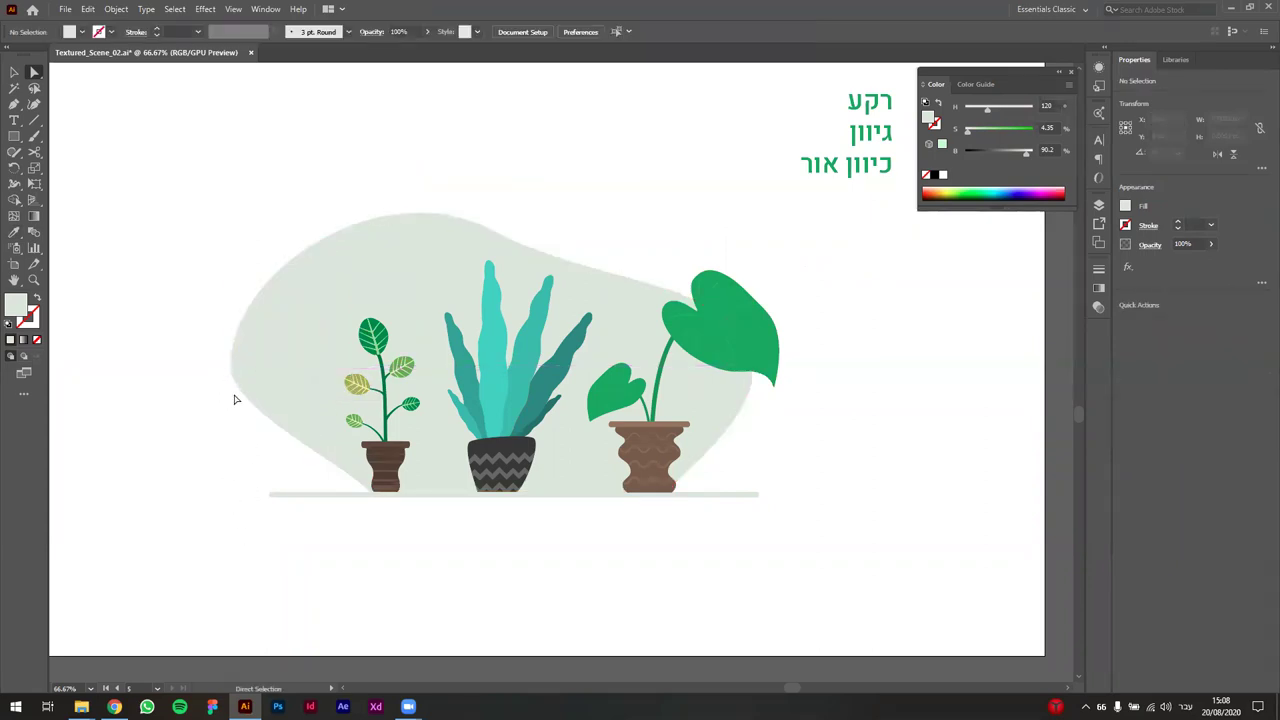
key(ctrl+z)
key(ctrl+z)
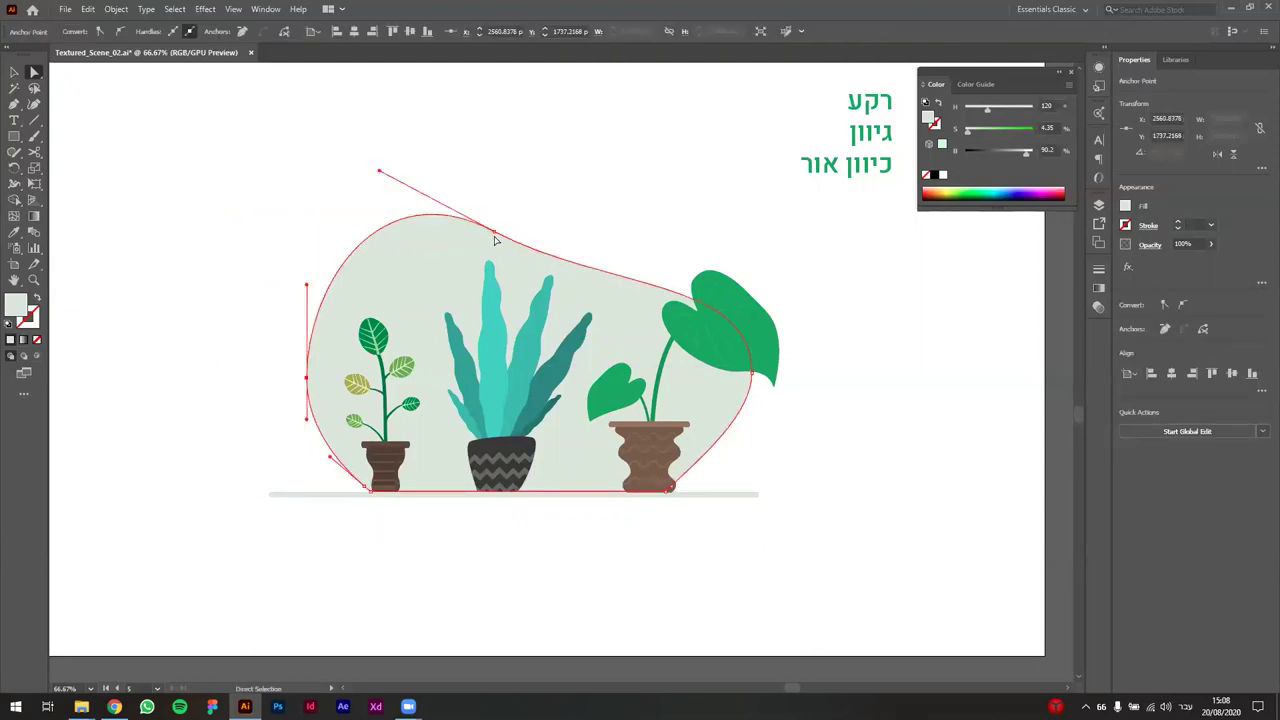
- Raise the blob's left anchor point, shift its top anchor point right with adjusted handles, and nudge its right anchor point inward and down
drag(297, 372, 303, 343)
drag(305, 251, 313, 255)
drag(493, 238, 526, 230)
drag(636, 285, 605, 246)
drag(753, 374, 743, 391)
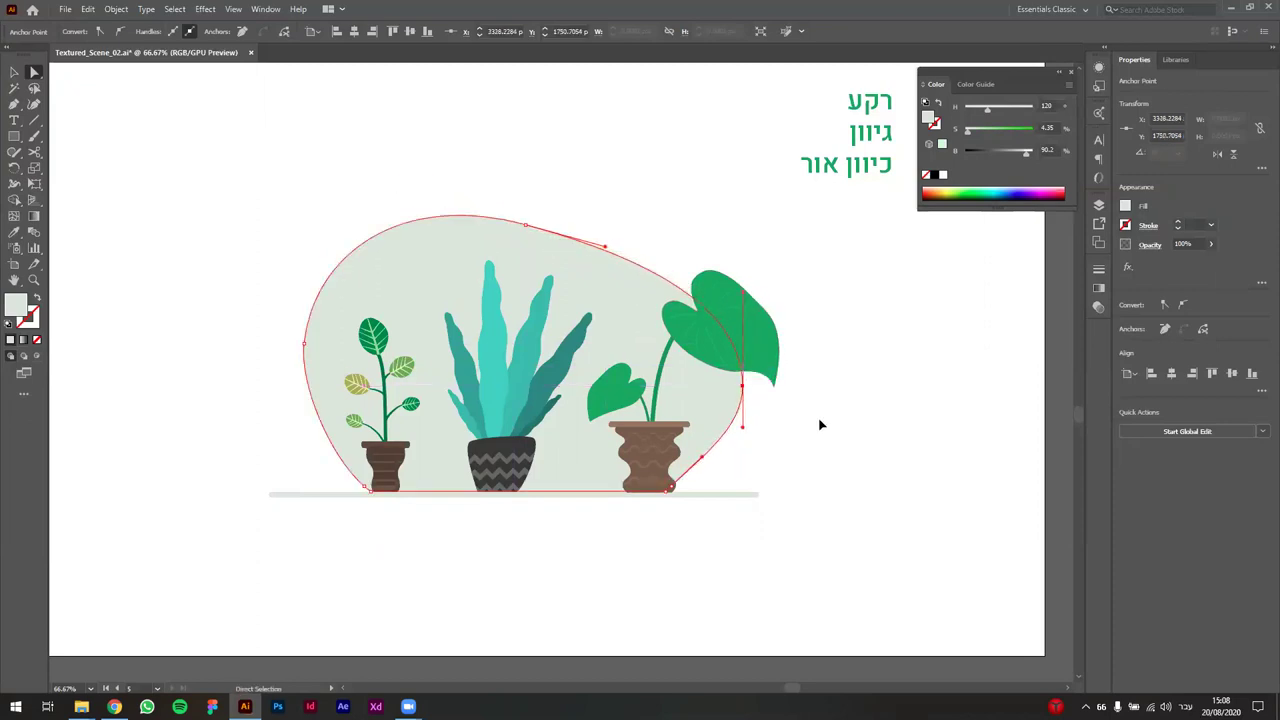
key(v)
click(924, 498)
- Move the blob's top anchor point back left and lower, refine the curve handles, and nudge its left anchor point outward
click(351, 317)
key(a)
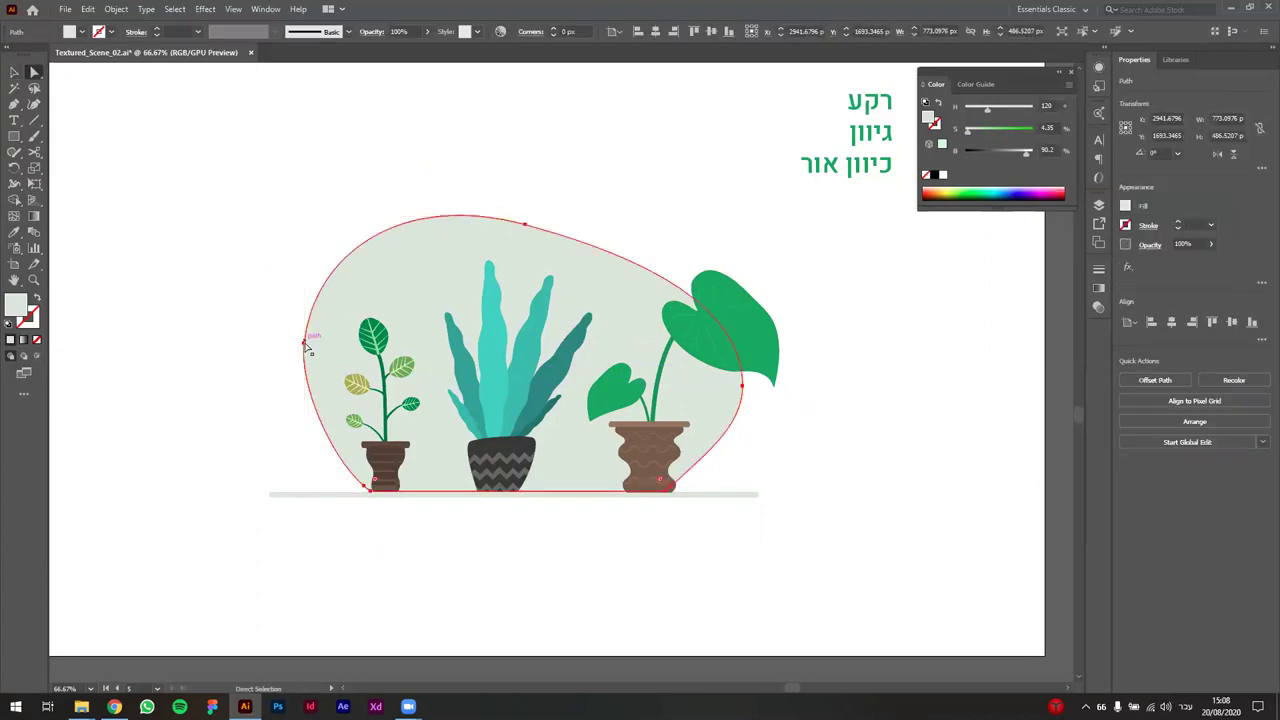
drag(525, 223, 468, 244)
mouse_move(360, 209)
mouse_down()
mouse_move(393, 205)
mouse_move(380, 196)
mouse_up()
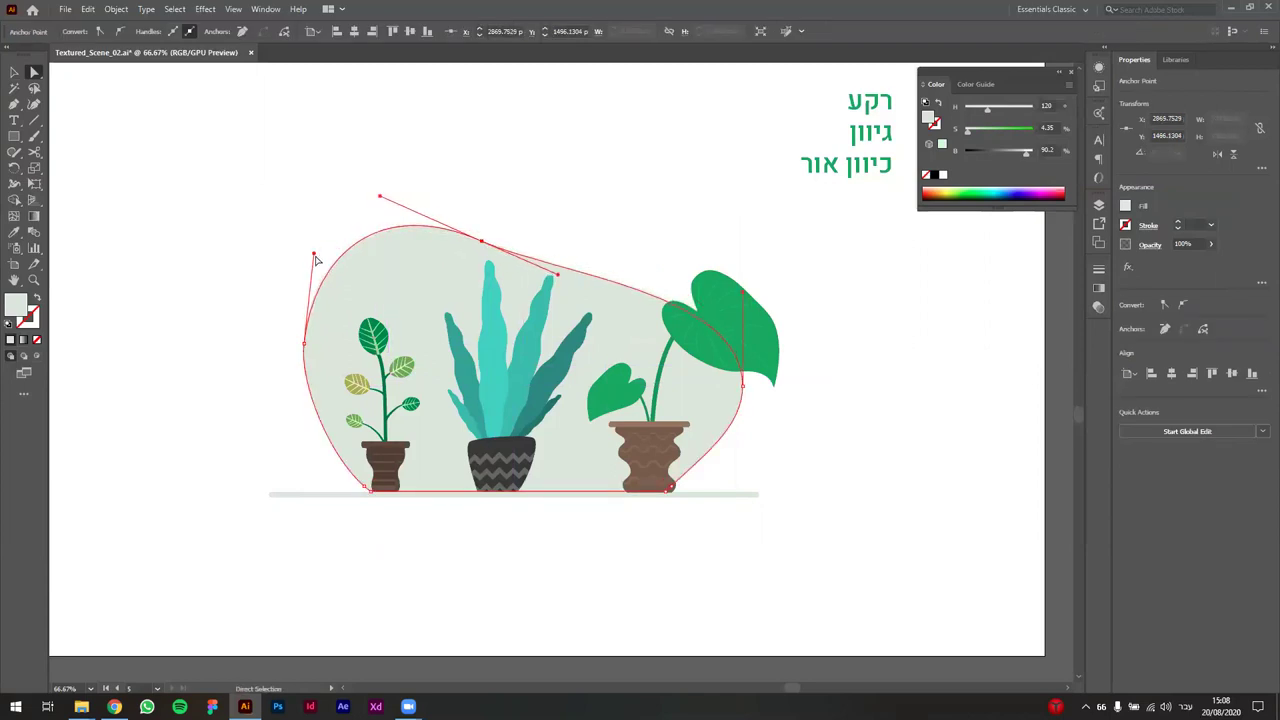
click(316, 262)
click(307, 358)
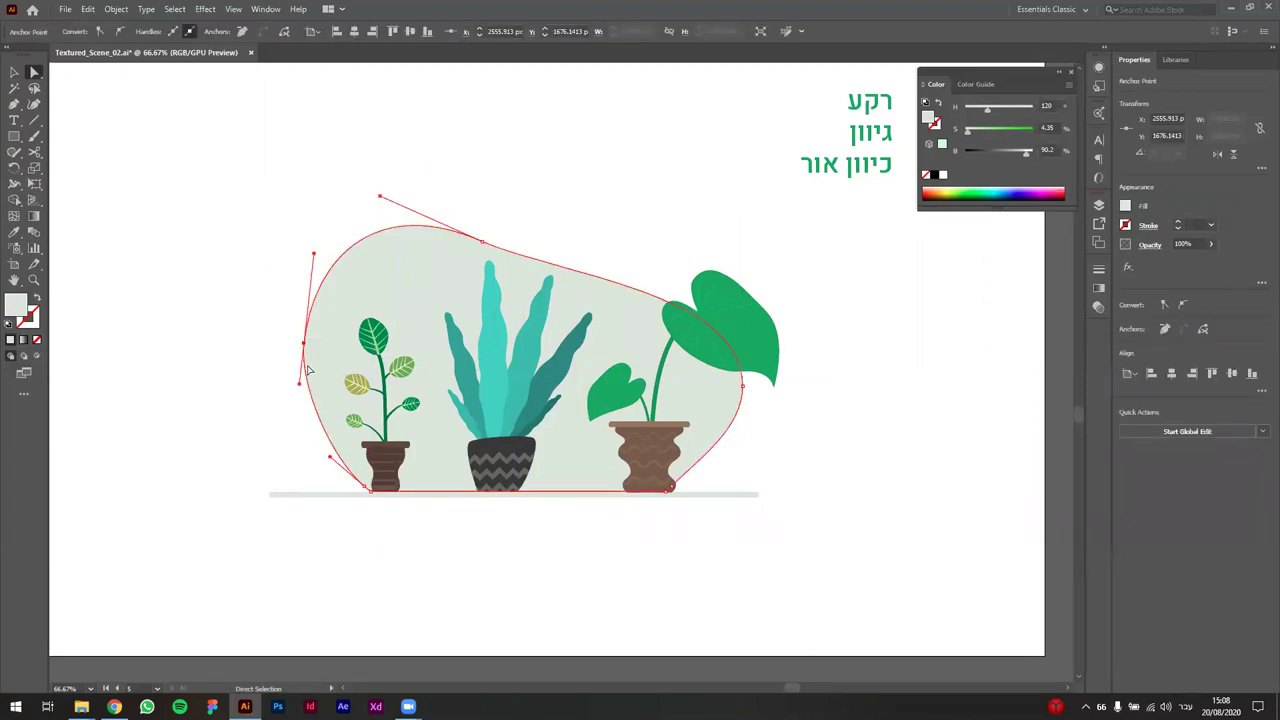
drag(299, 383, 300, 412)
drag(304, 344, 294, 344)
click(656, 196)
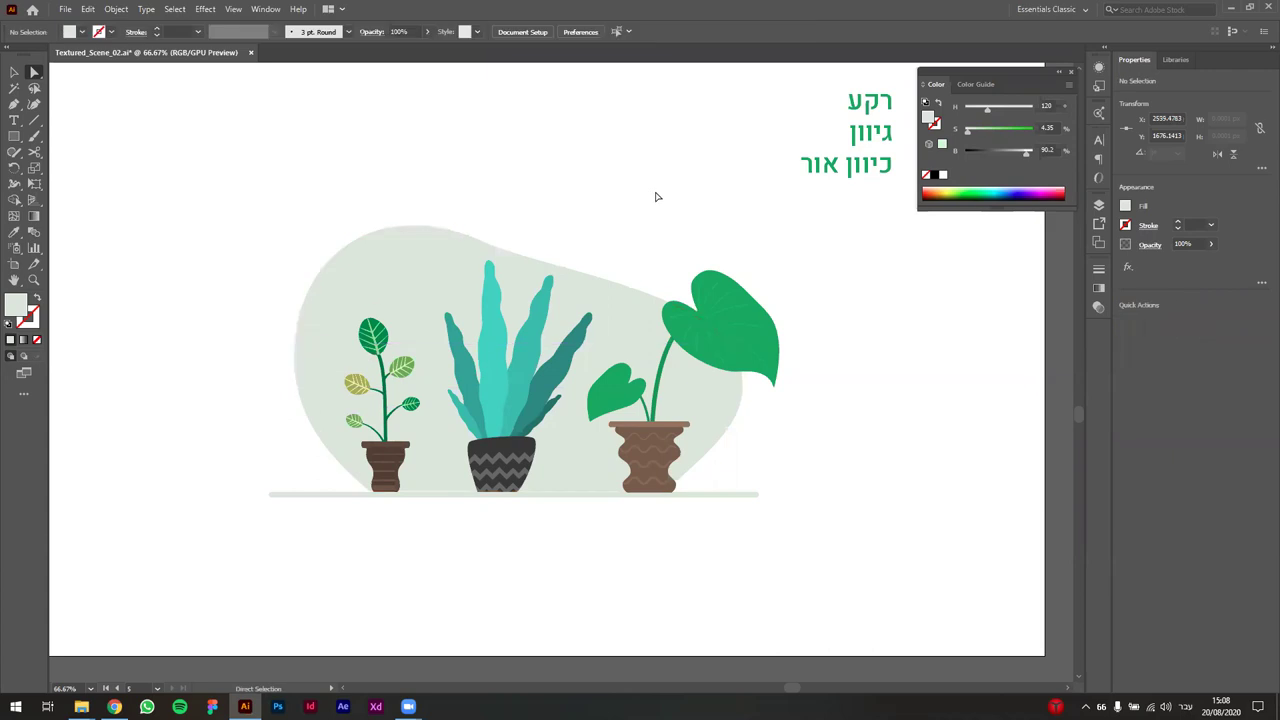
- Extend the top anchor point's left curve handle up and outward so the blob's left side bulges higher
click(458, 240)
click(512, 232)
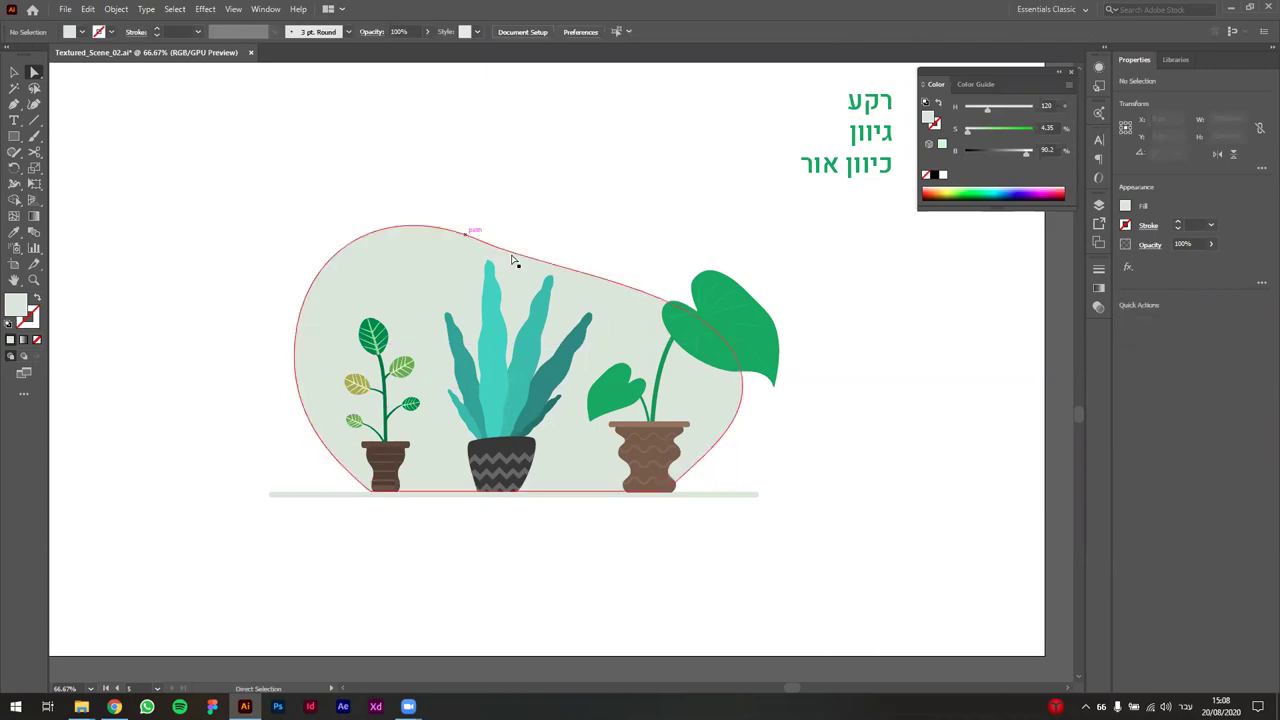
alt+scroll(519, 243, up, 2)
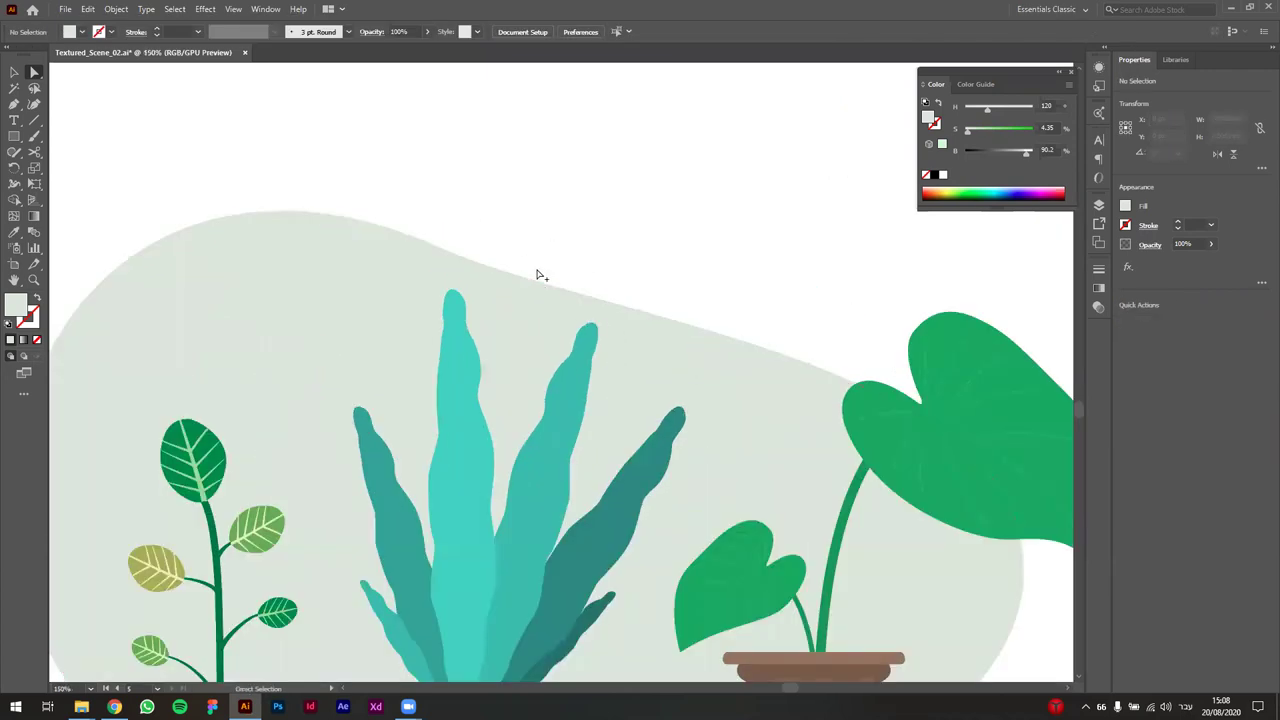
alt+scroll(537, 274, down, 3)
click(486, 260)
click(504, 263)
alt+scroll(529, 249, up, 1)
drag(572, 311, 591, 286)
click(603, 251)
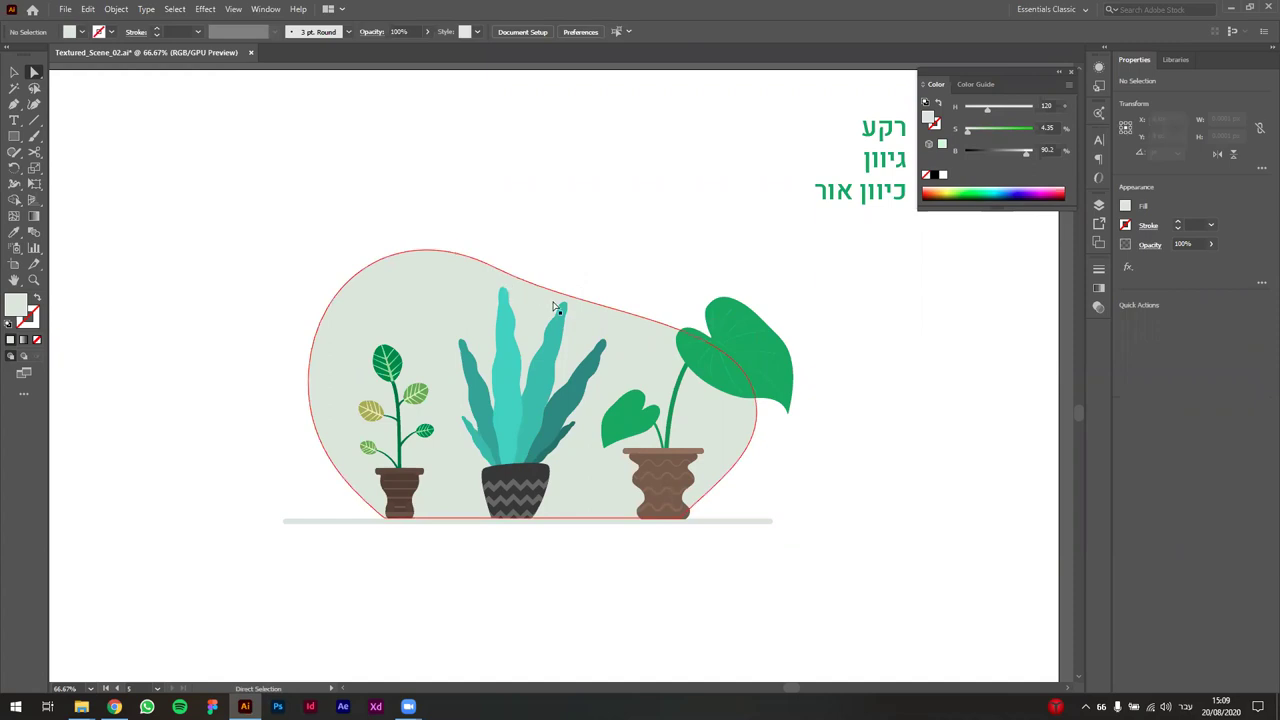
click(495, 268)
click(495, 267)
drag(395, 220, 377, 201)
key(v)
click(594, 260)
- Raise the blob's right anchor point slightly and tilt its upper handle inward to round the curve behind the large leaf
drag(619, 245, 603, 193)
key(a)
click(729, 400)
click(740, 362)
drag(739, 362, 732, 339)
drag(732, 245, 704, 245)
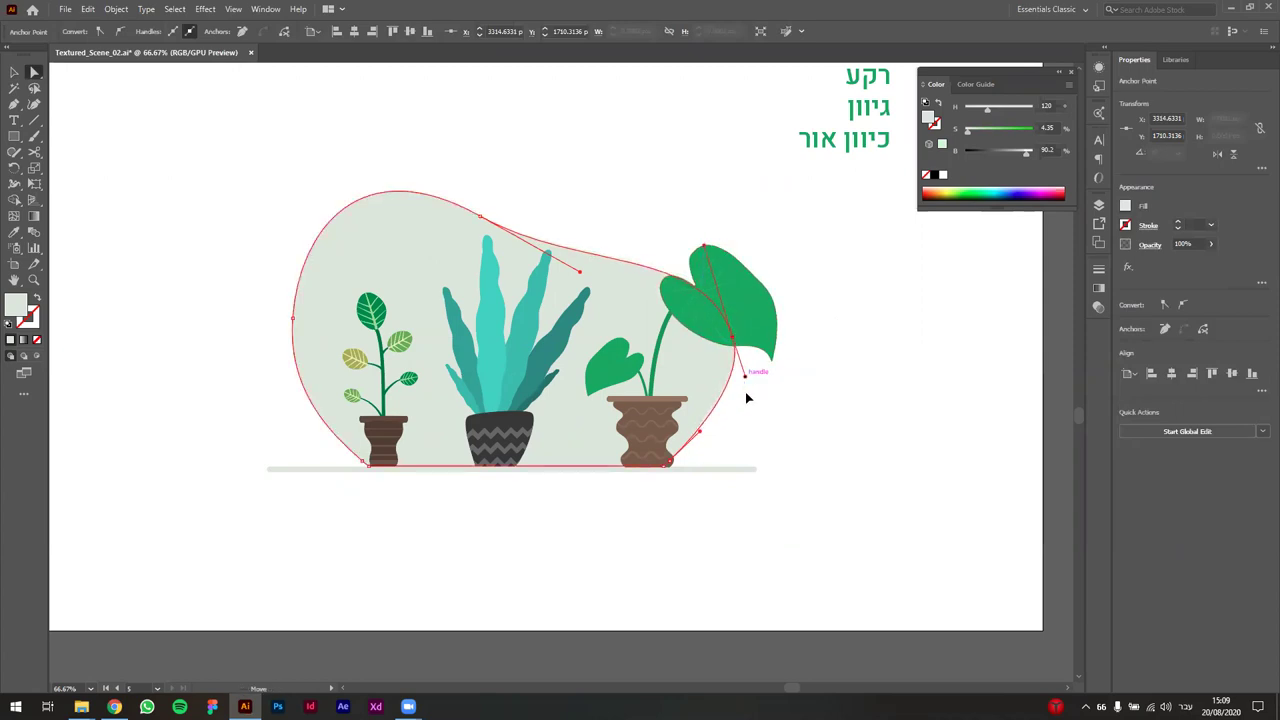
key(v)
click(858, 474)
- Examine the reshaped background blob's outline around the plants and along the ground line
drag(849, 453, 830, 478)
click(573, 298)
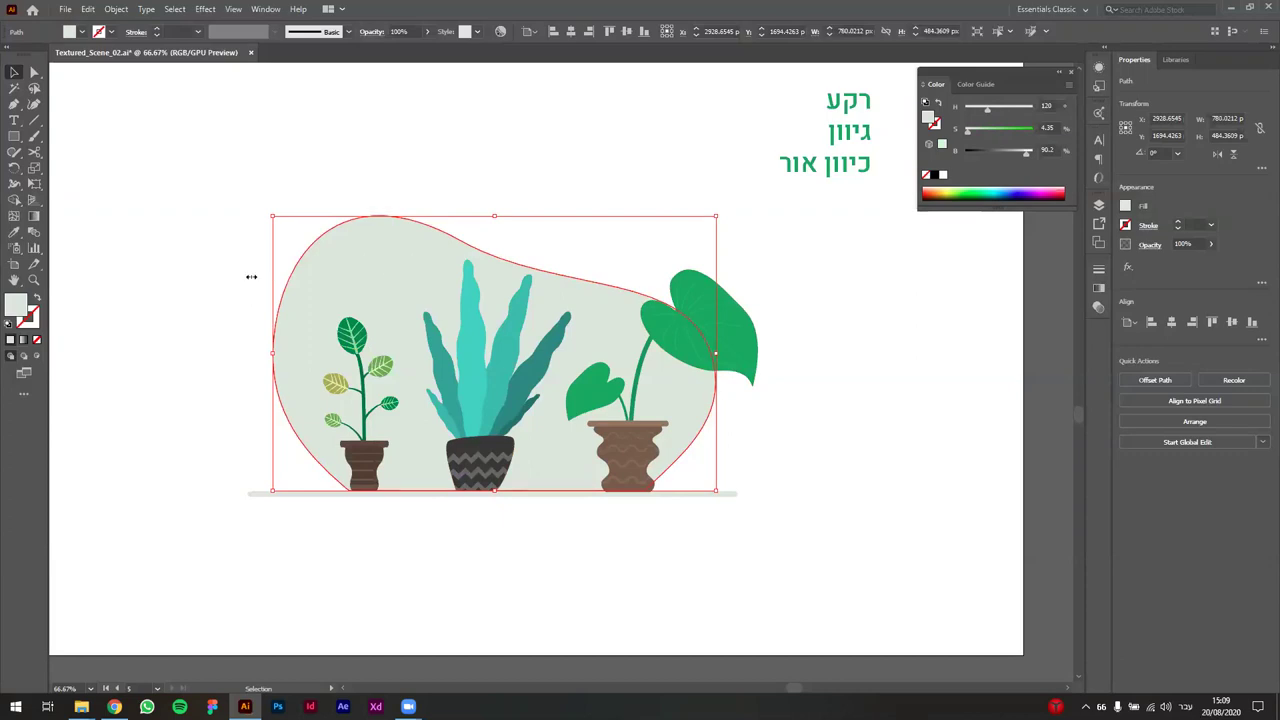
click(225, 379)
click(298, 358)
key(a)
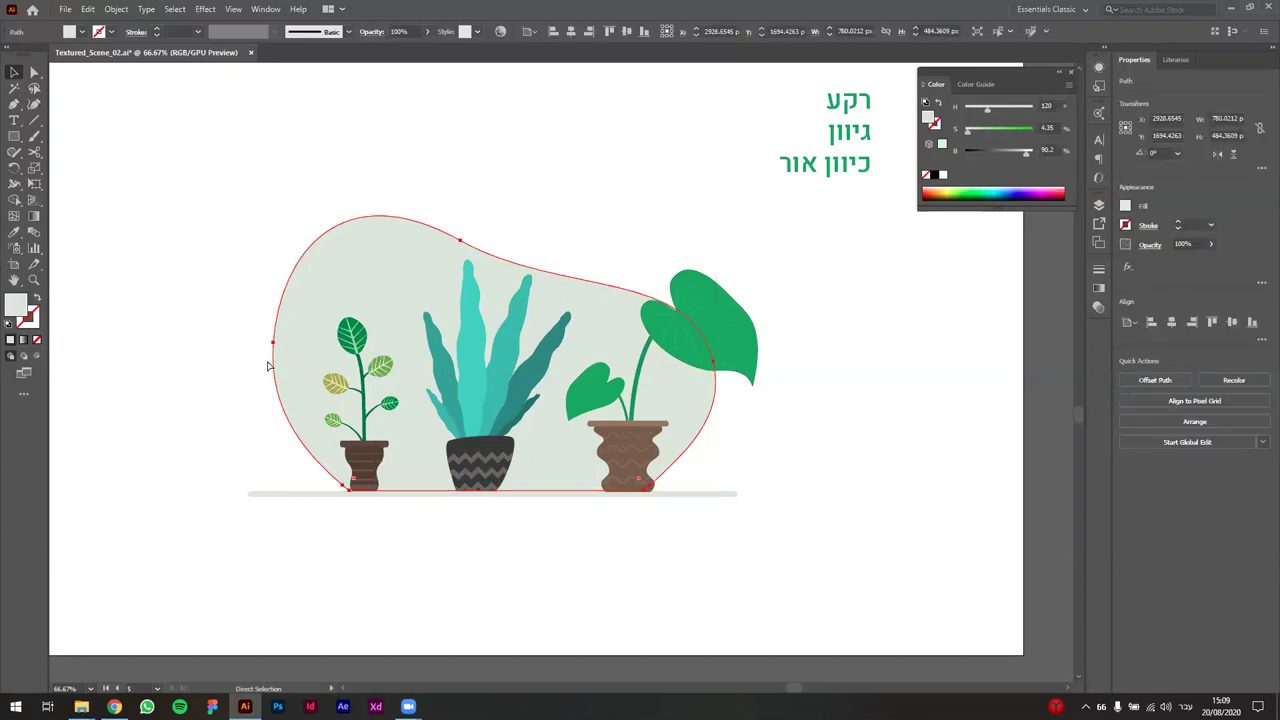
key(v)
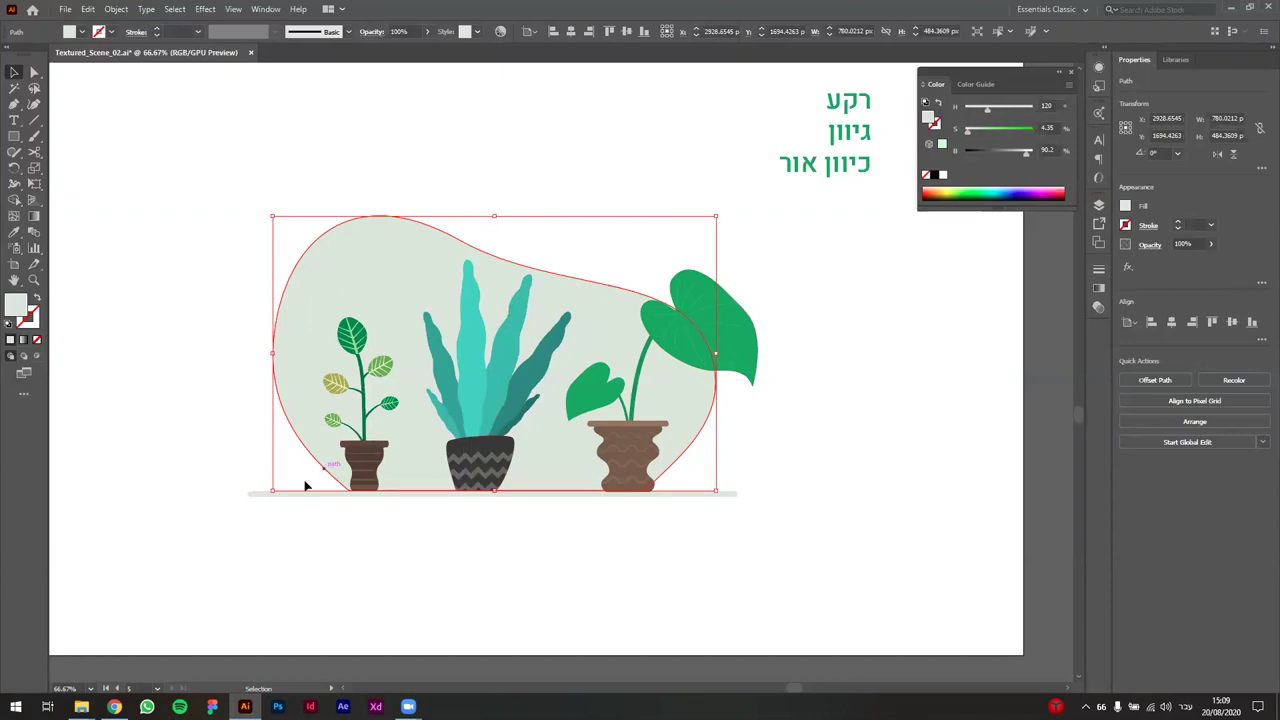
click(728, 517)
click(640, 496)
click(435, 195)
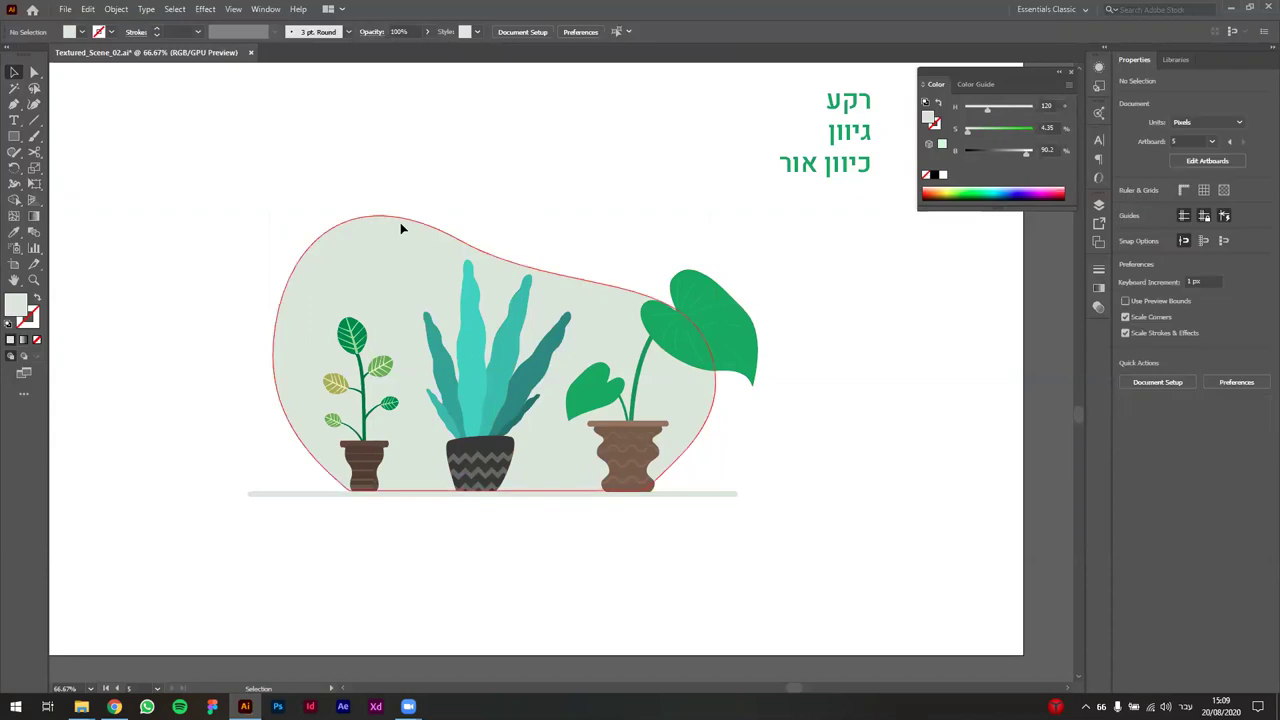
- Create an enlarged copy of the blob, about 827 × 513 px on the same base, and swap its fill to an outline only
click(418, 277)
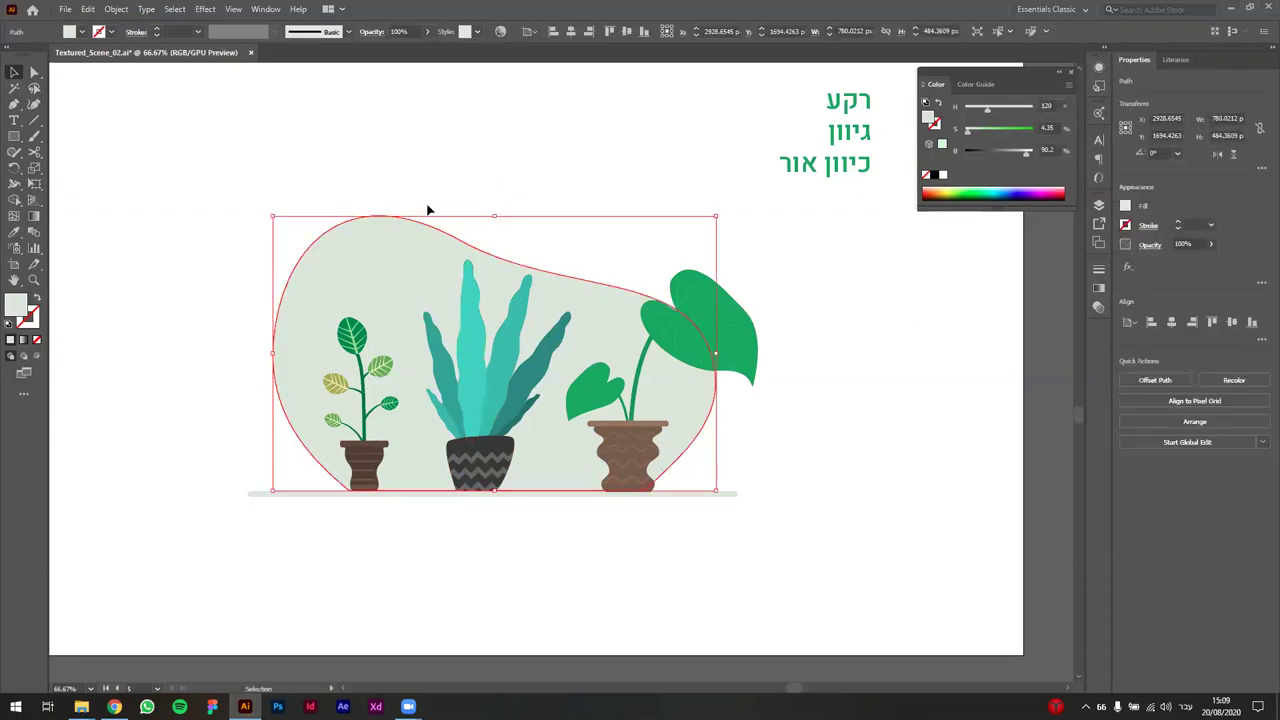
click(489, 211)
click(415, 263)
mouse_move(493, 215)
mouse_down()
mouse_move(490, 183)
mouse_move(492, 208)
mouse_move(482, 192)
mouse_up()
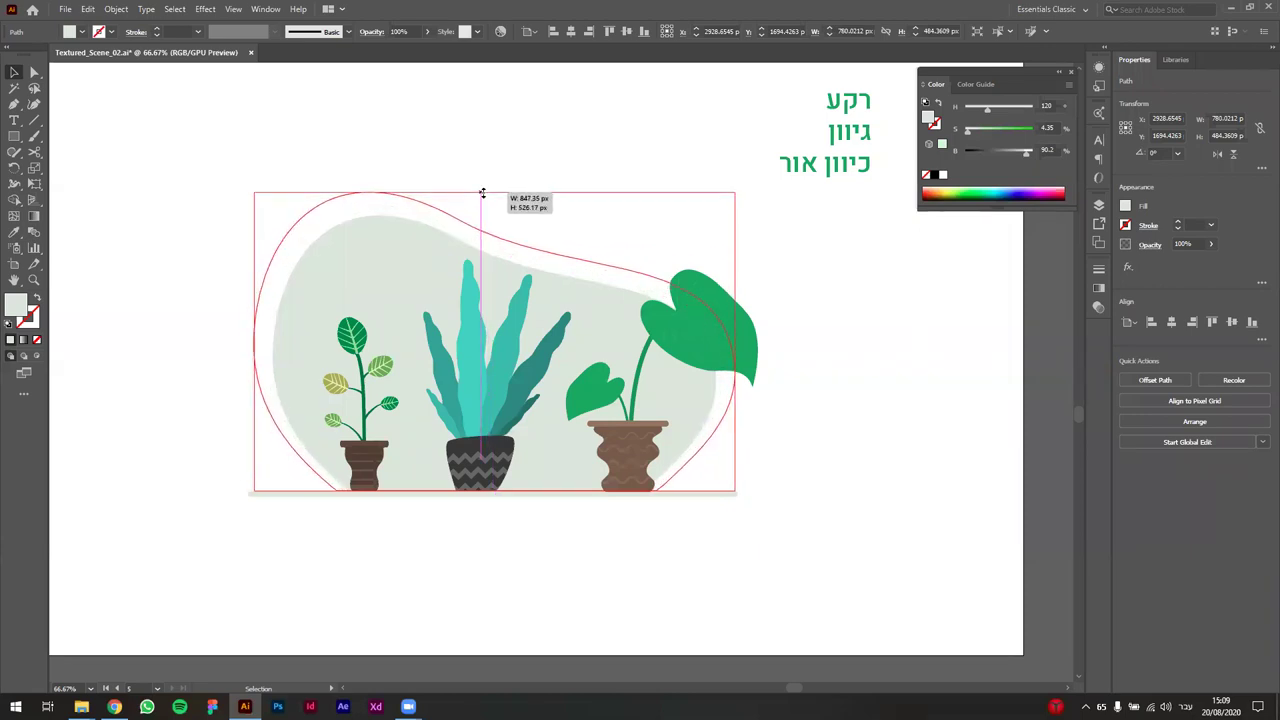
drag(482, 192, 475, 199)
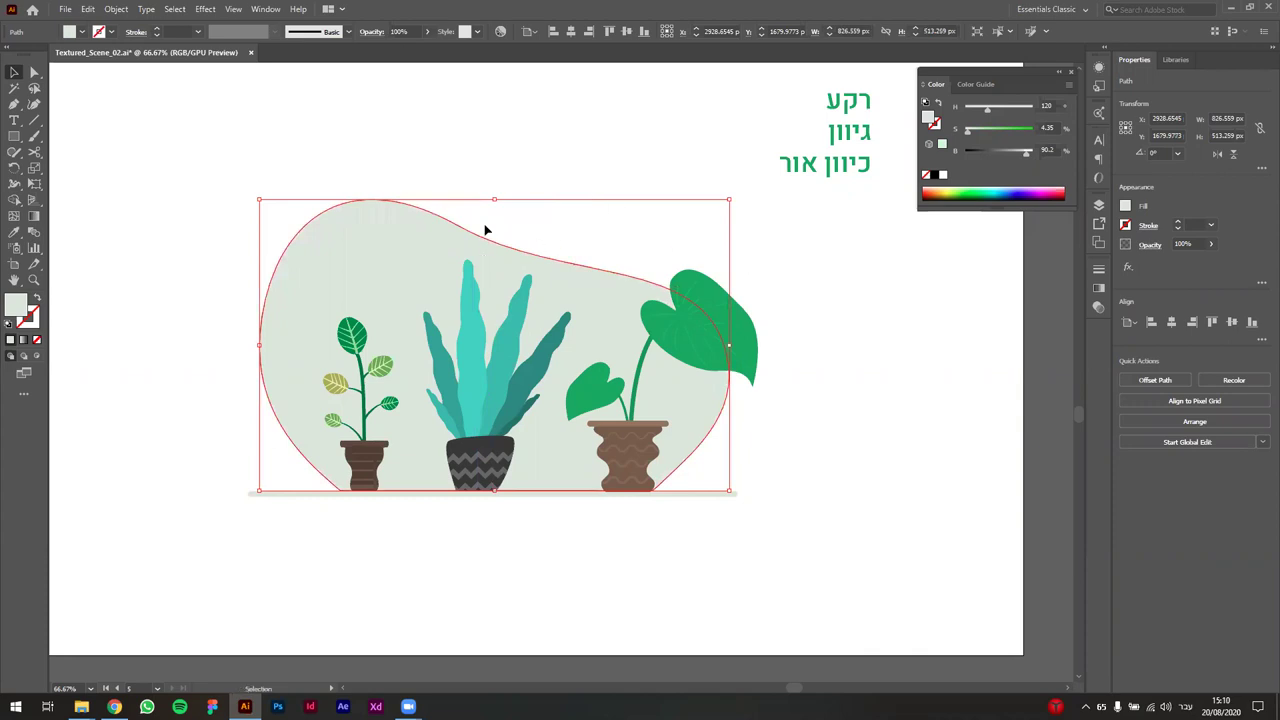
key(shift+x)
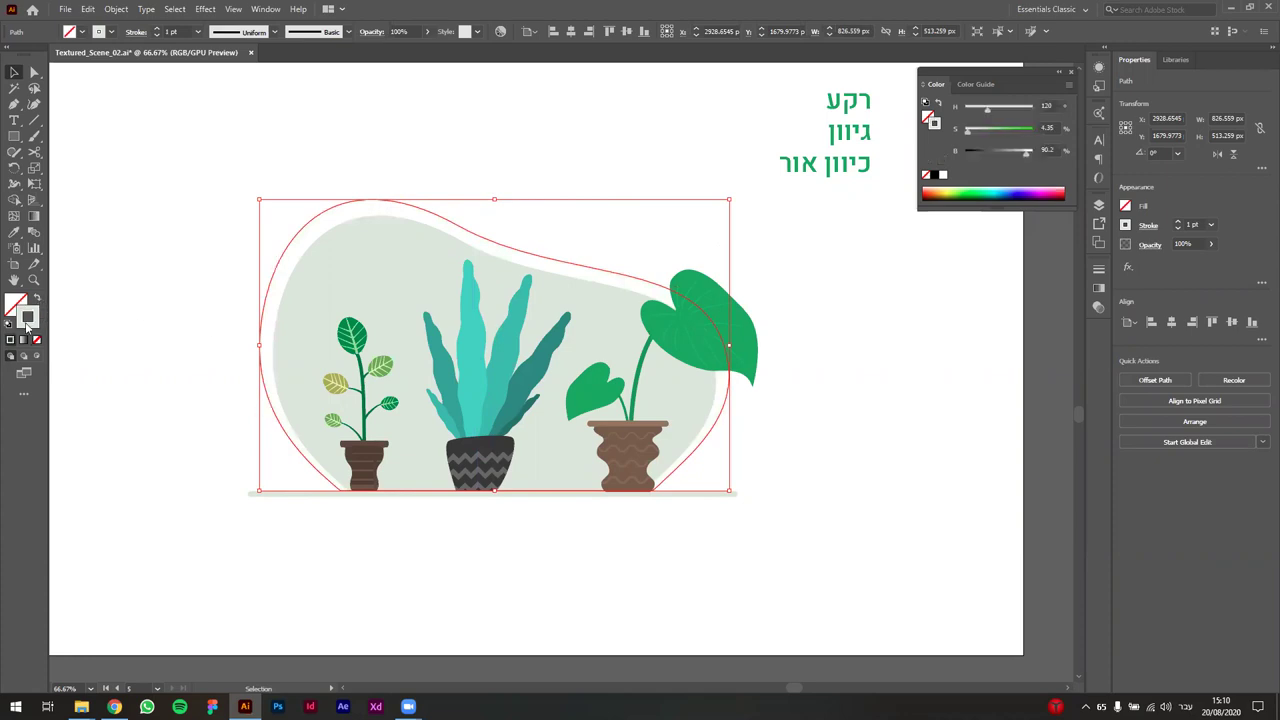
click(206, 429)
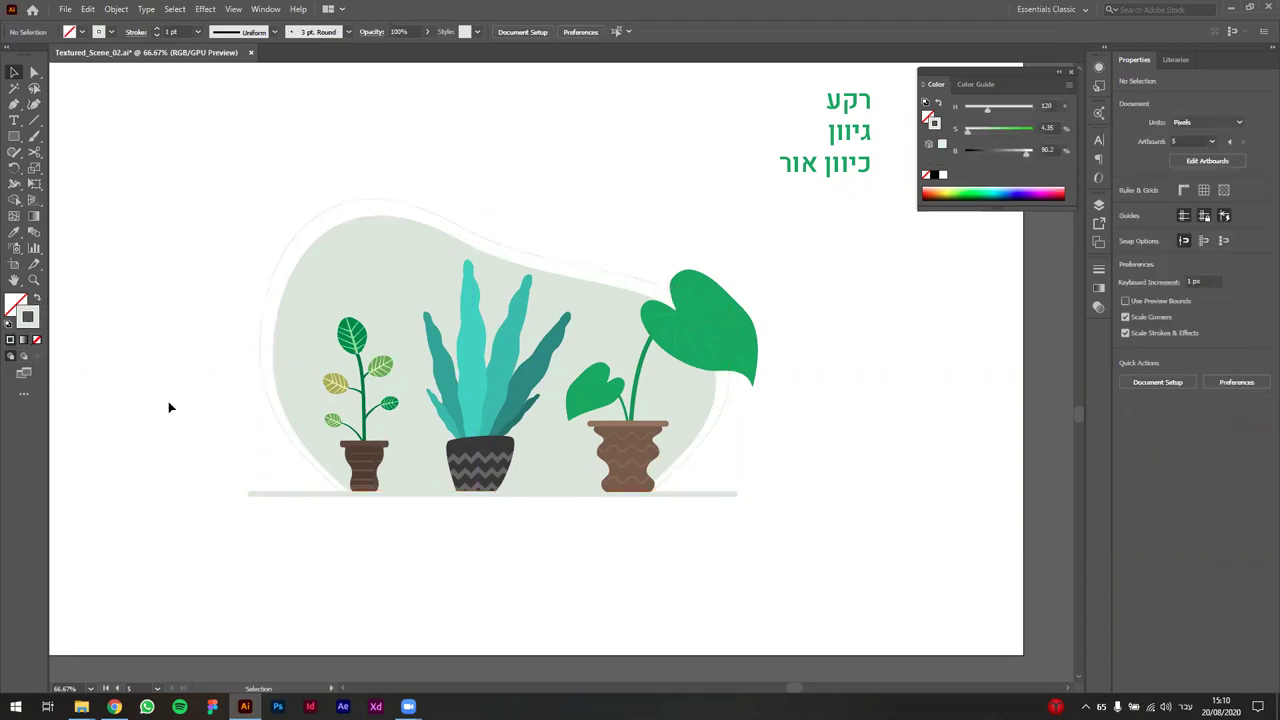
- Create a second, larger outline copy around the first, about 874 × 543 px on the same base
click(264, 307)
key(a)
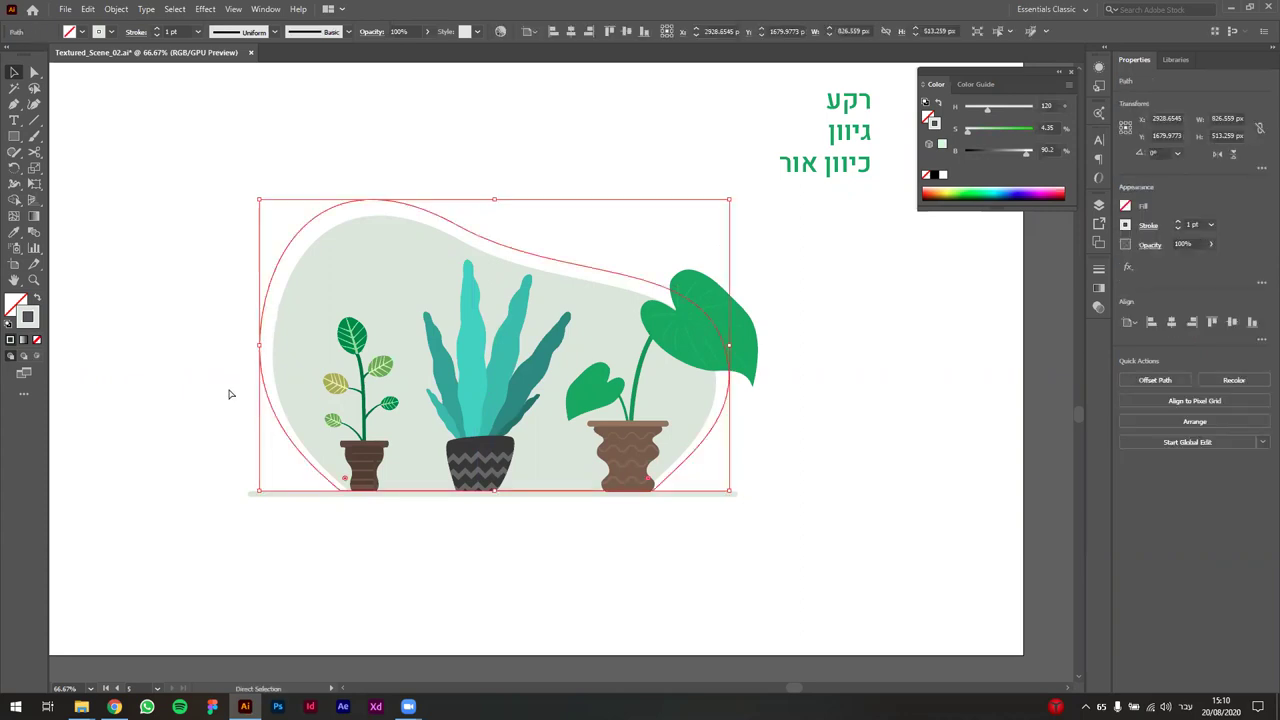
key(v)
drag(495, 203, 491, 181)
click(257, 489)
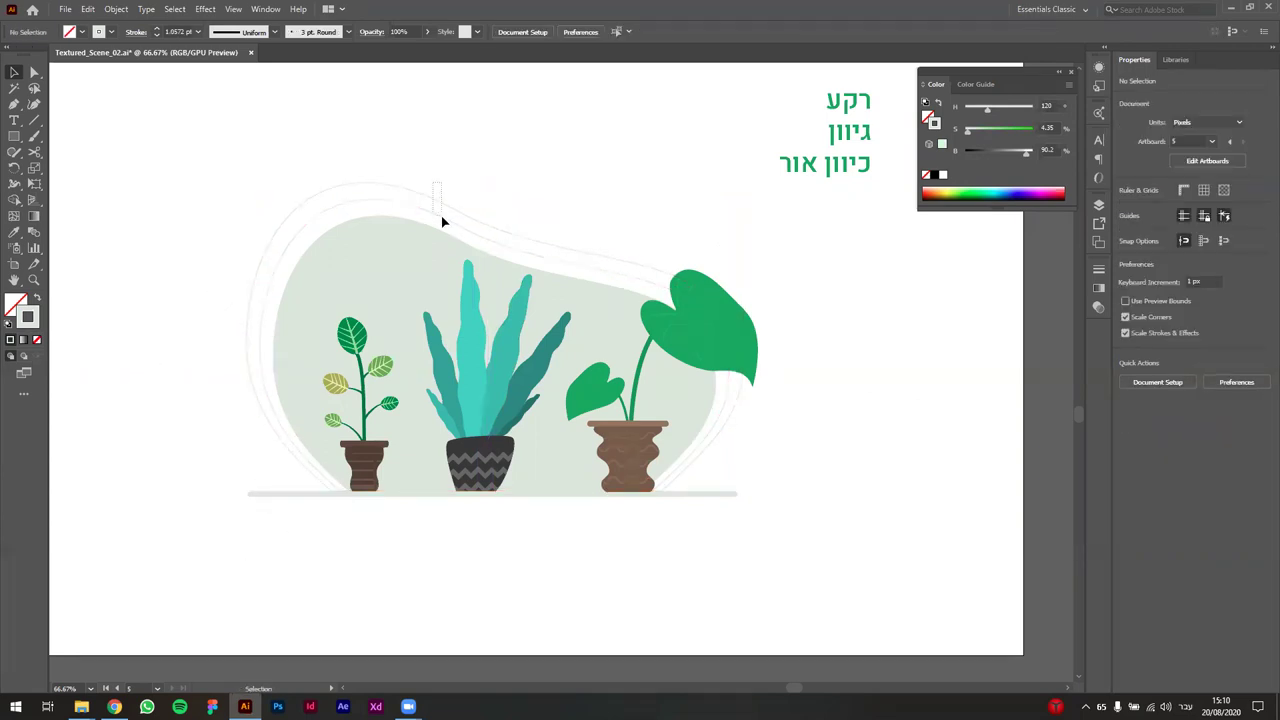
- Compare stroke weights of 2 pt and 3 pt on both blob outlines and settle on 2 pt
click(478, 226)
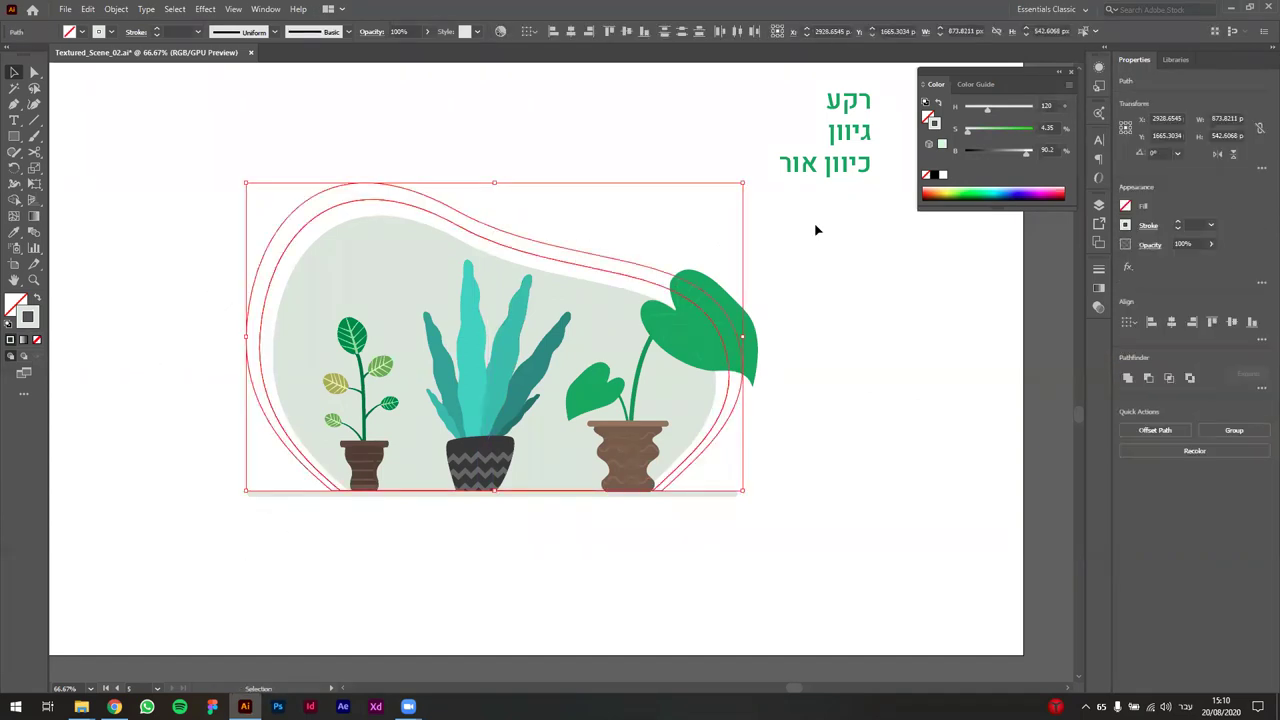
click(1177, 222)
click(866, 305)
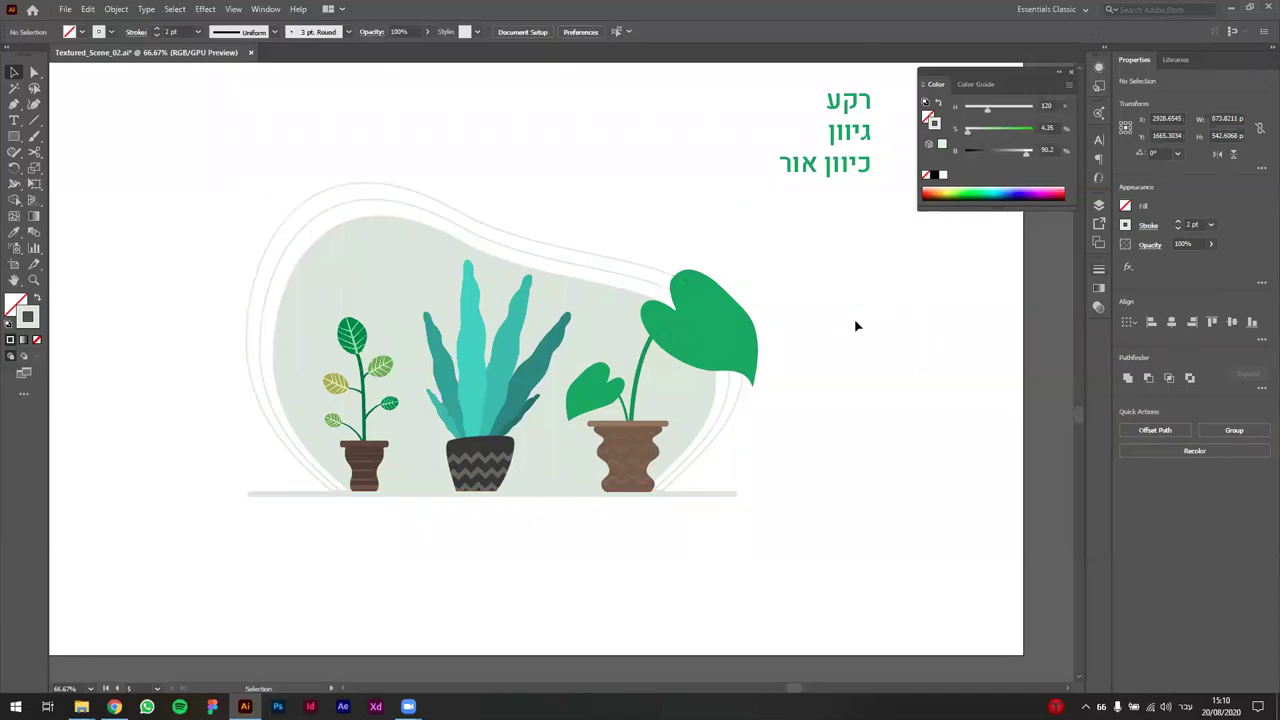
click(517, 245)
click(1177, 222)
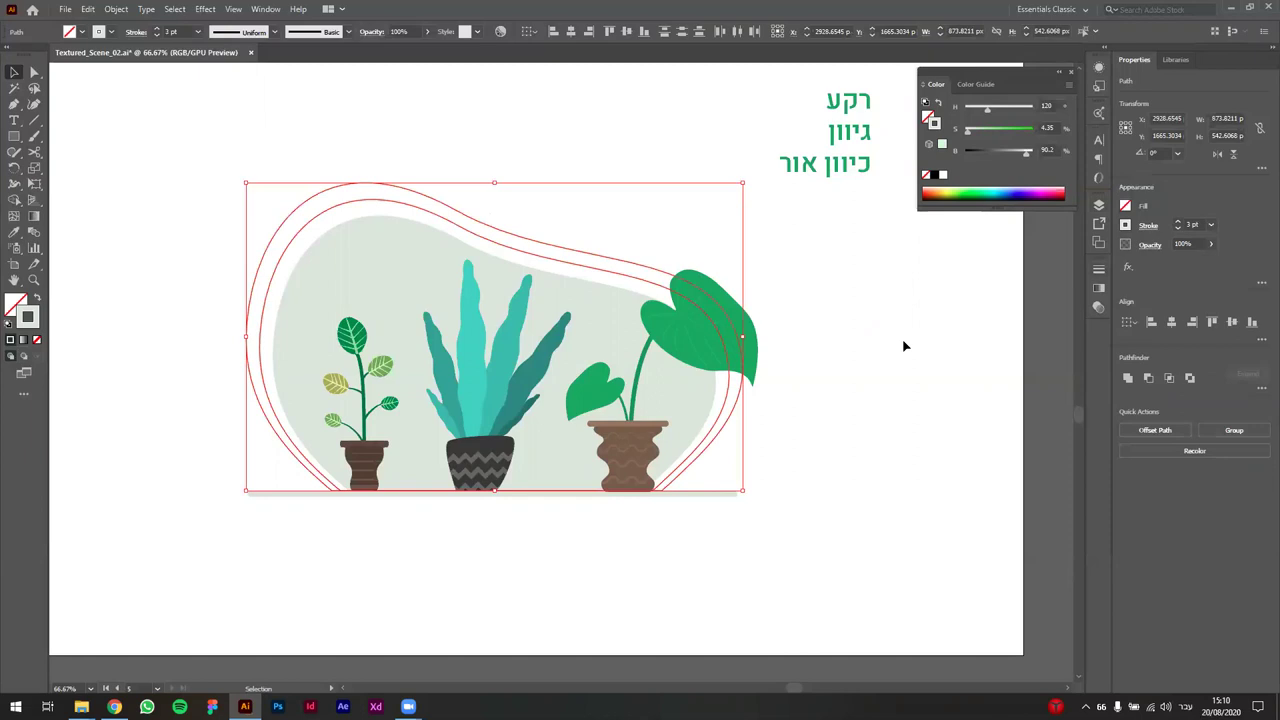
click(829, 362)
- Turn both blob outlines into dashed lines with a 32 pt dash
click(523, 257)
click(1146, 232)
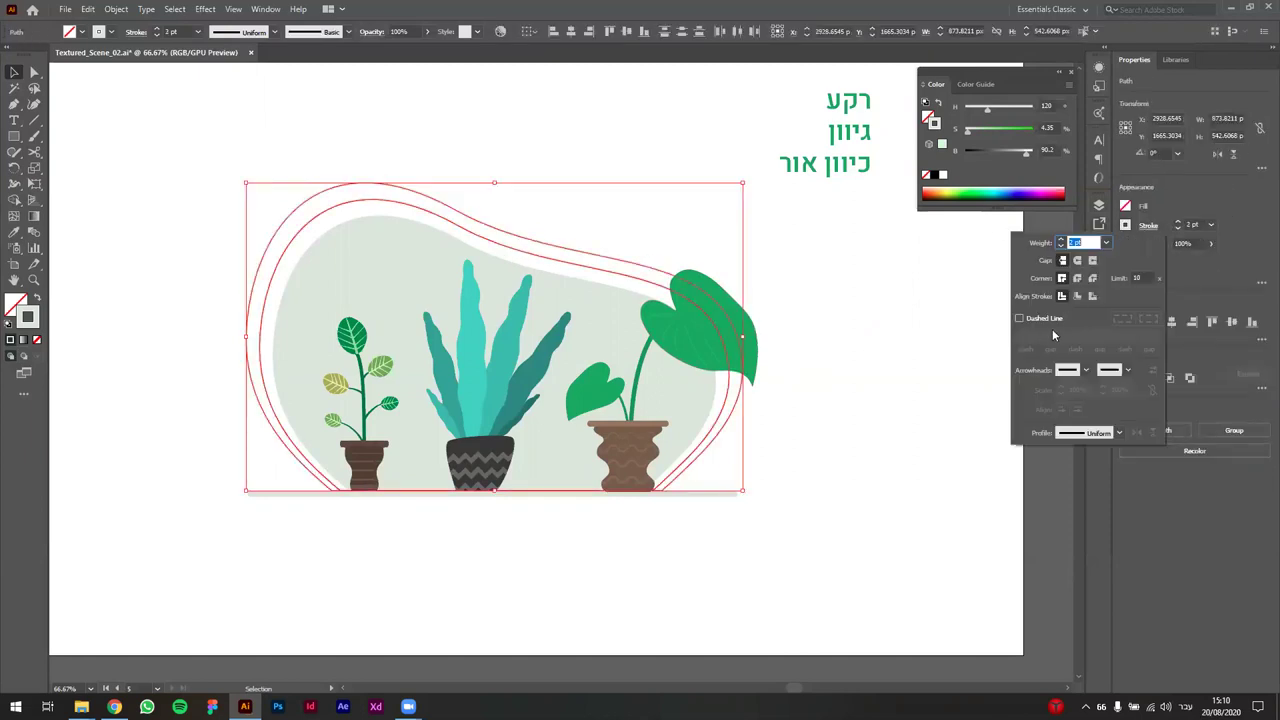
click(1149, 228)
click(1148, 227)
click(1019, 318)
click(1020, 319)
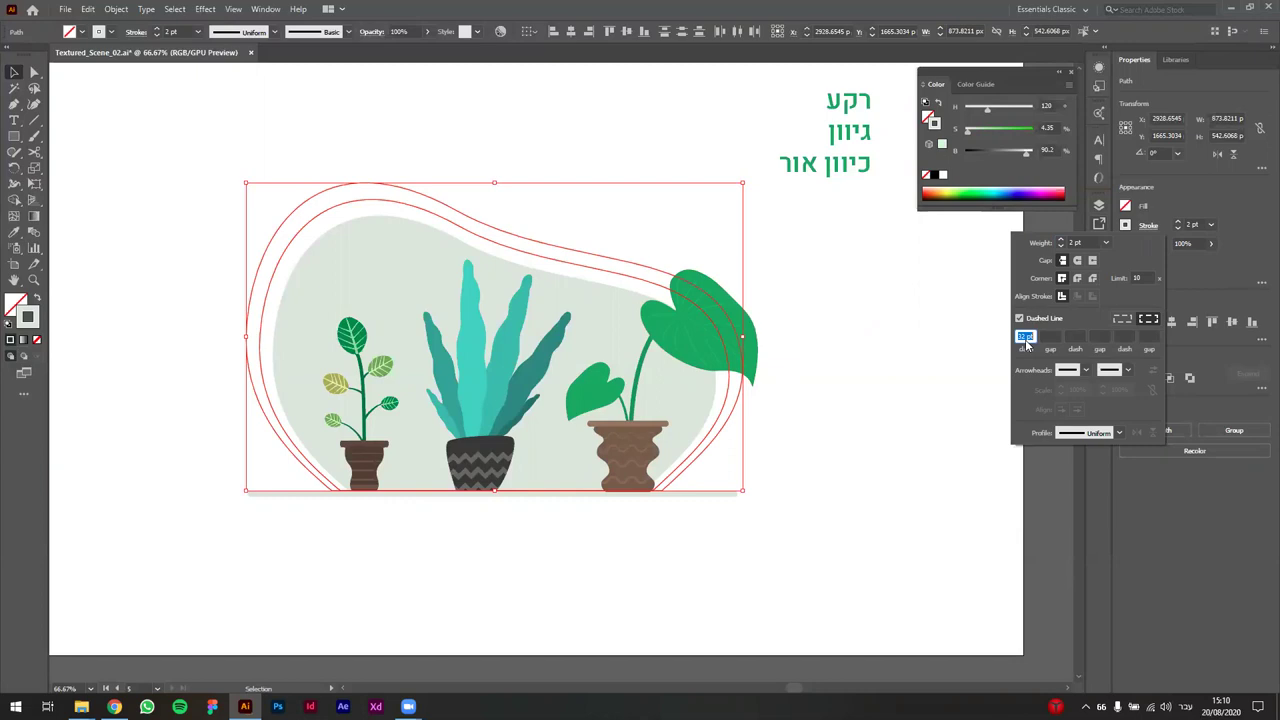
click(1049, 336)
click(15, 74)
click(480, 166)
- Examine the dashed outlines up close above the blob, looking at the shape of the dash ends
scroll(518, 174, up, 1)
key(space)
drag(598, 249, 654, 186)
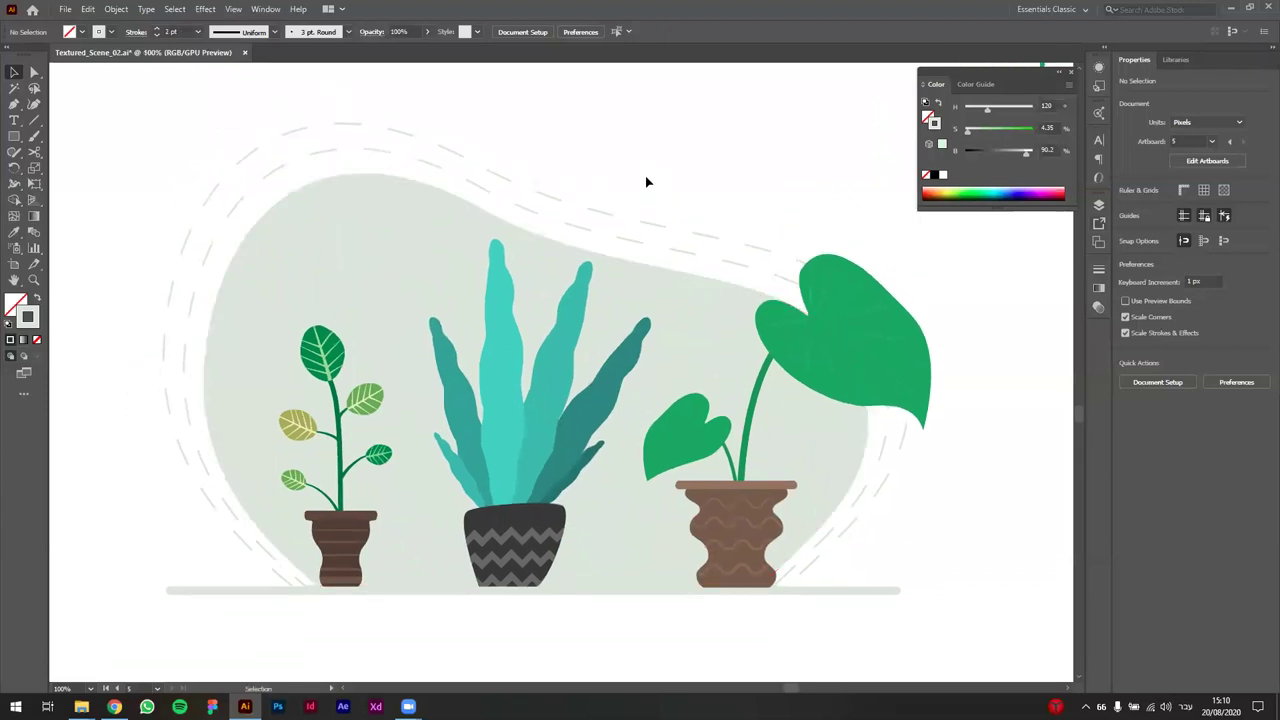
click(728, 290)
click(609, 215)
click(554, 206)
scroll(554, 206, up, 3)
click(605, 165)
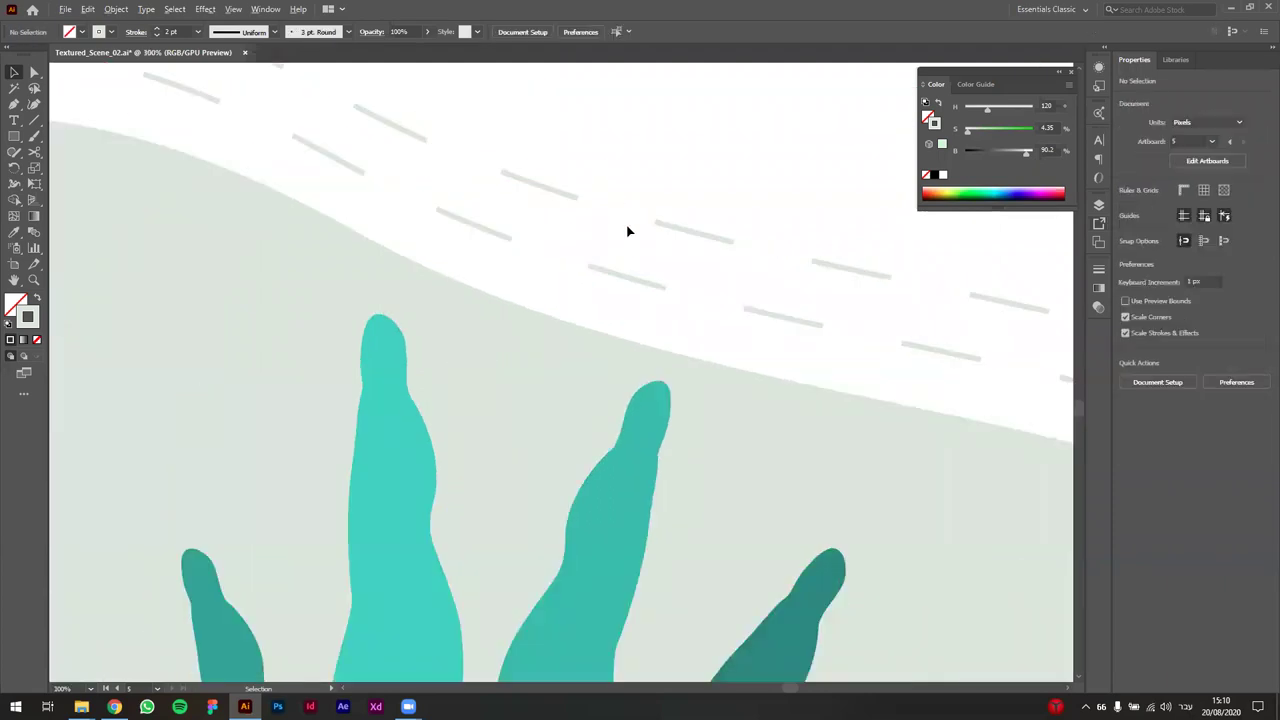
scroll(629, 229, down, 3)
scroll(583, 221, up, 4)
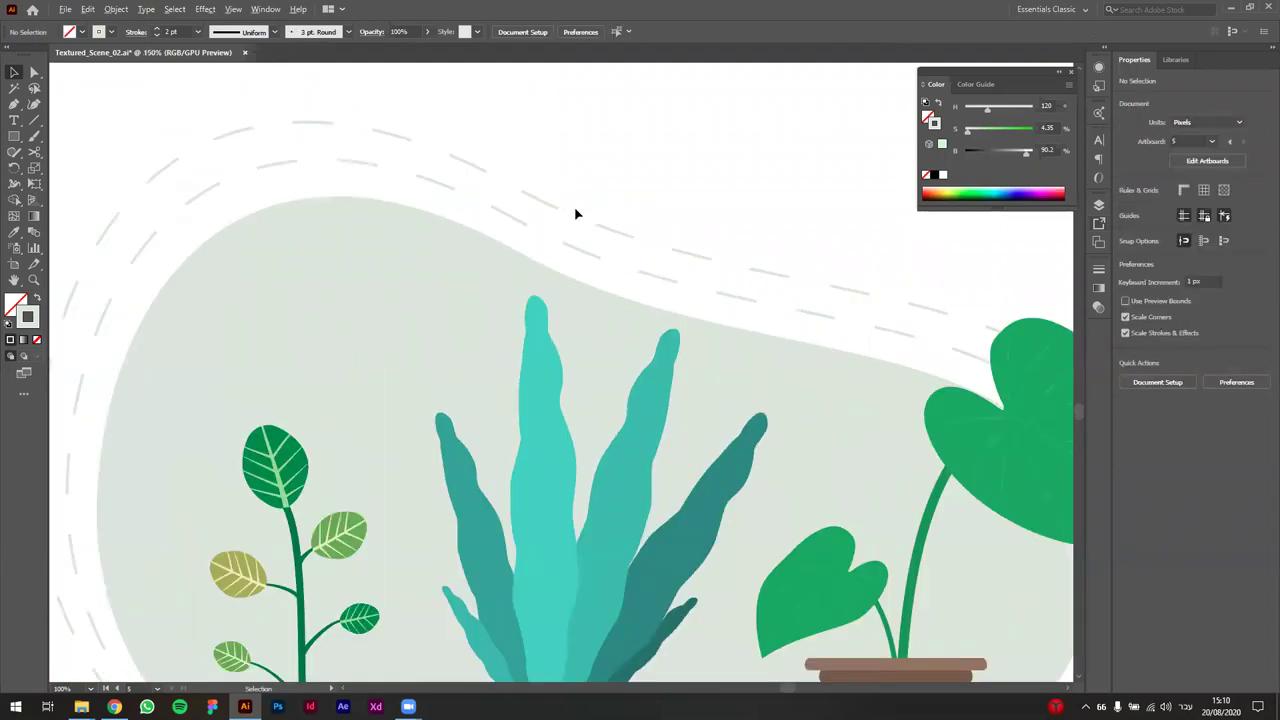
scroll(548, 305, up, 1)
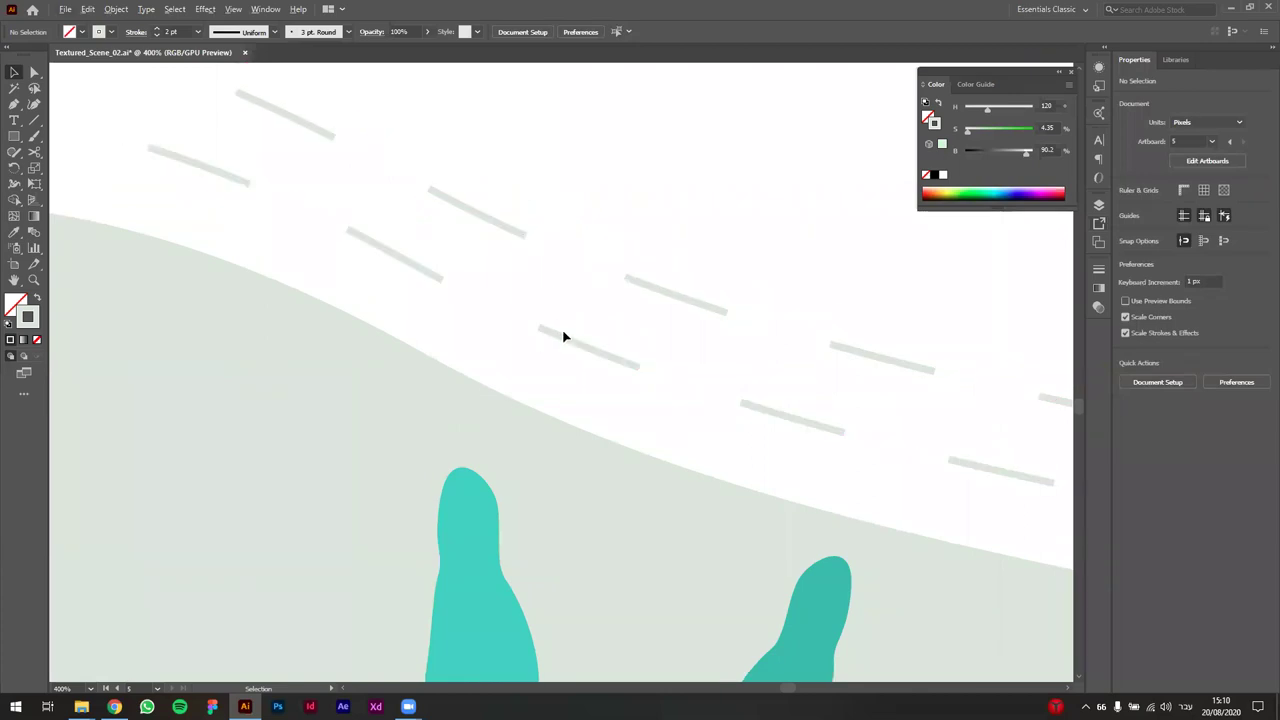
scroll(556, 332, up, 1)
scroll(554, 331, down, 4)
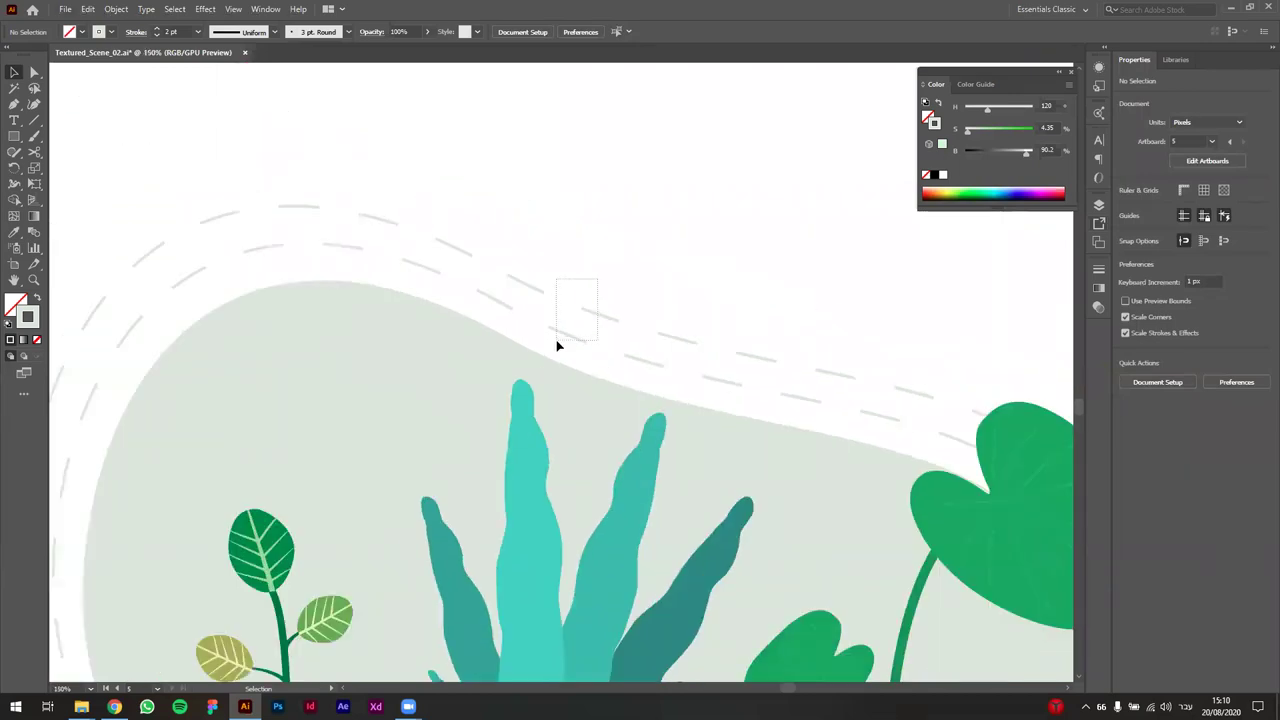
- Give both dashed outlines round caps and round joins, and check the dash ends up close
drag(557, 345, 558, 346)
click(1147, 227)
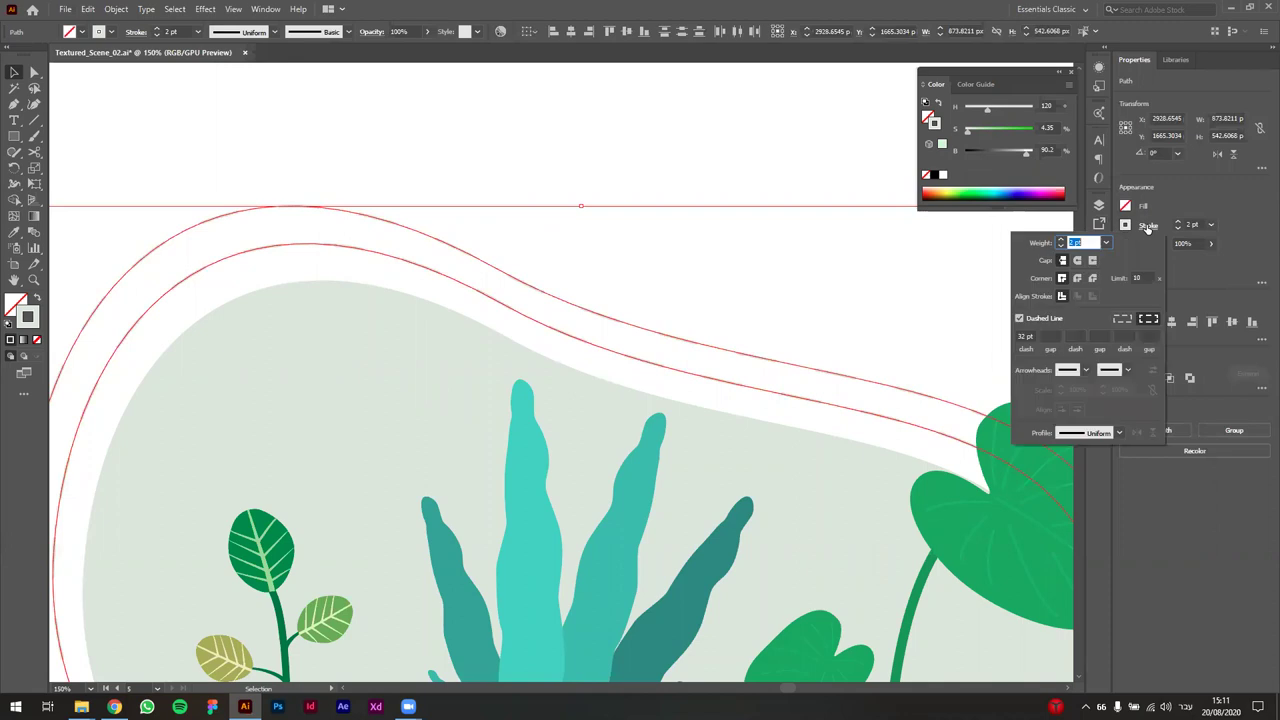
click(1077, 261)
click(1077, 278)
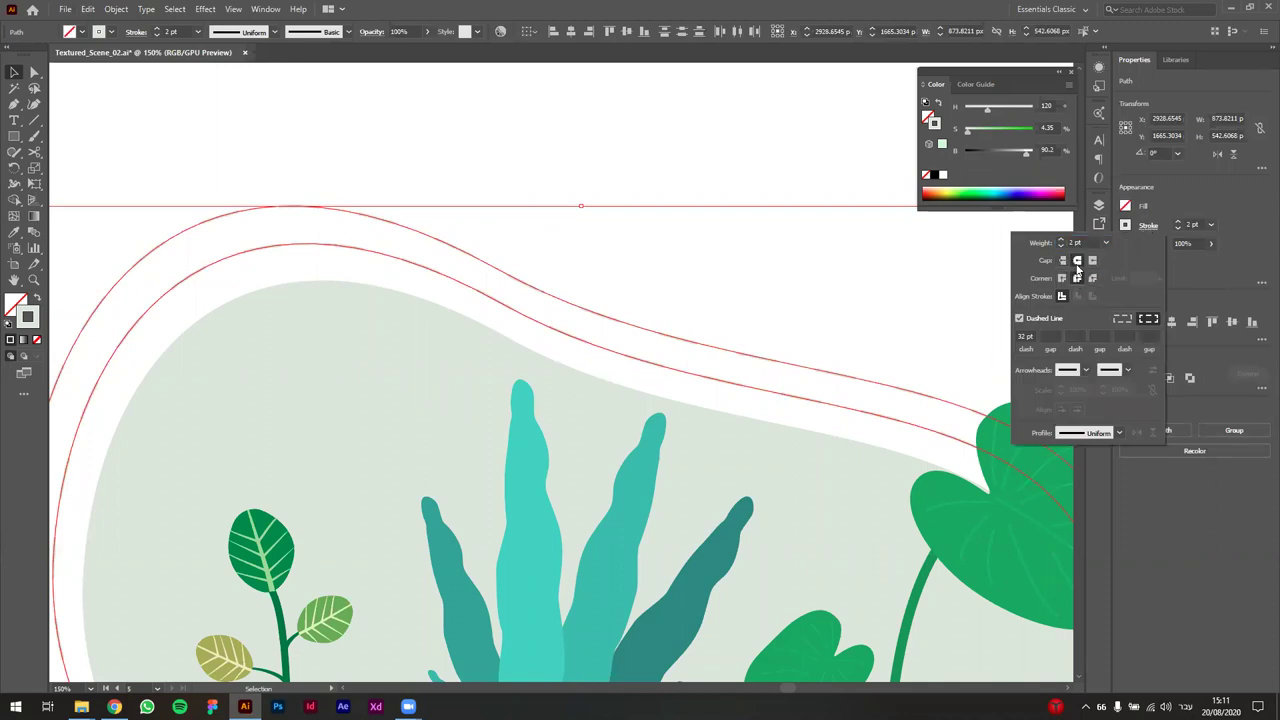
click(690, 254)
scroll(774, 331, up, 4)
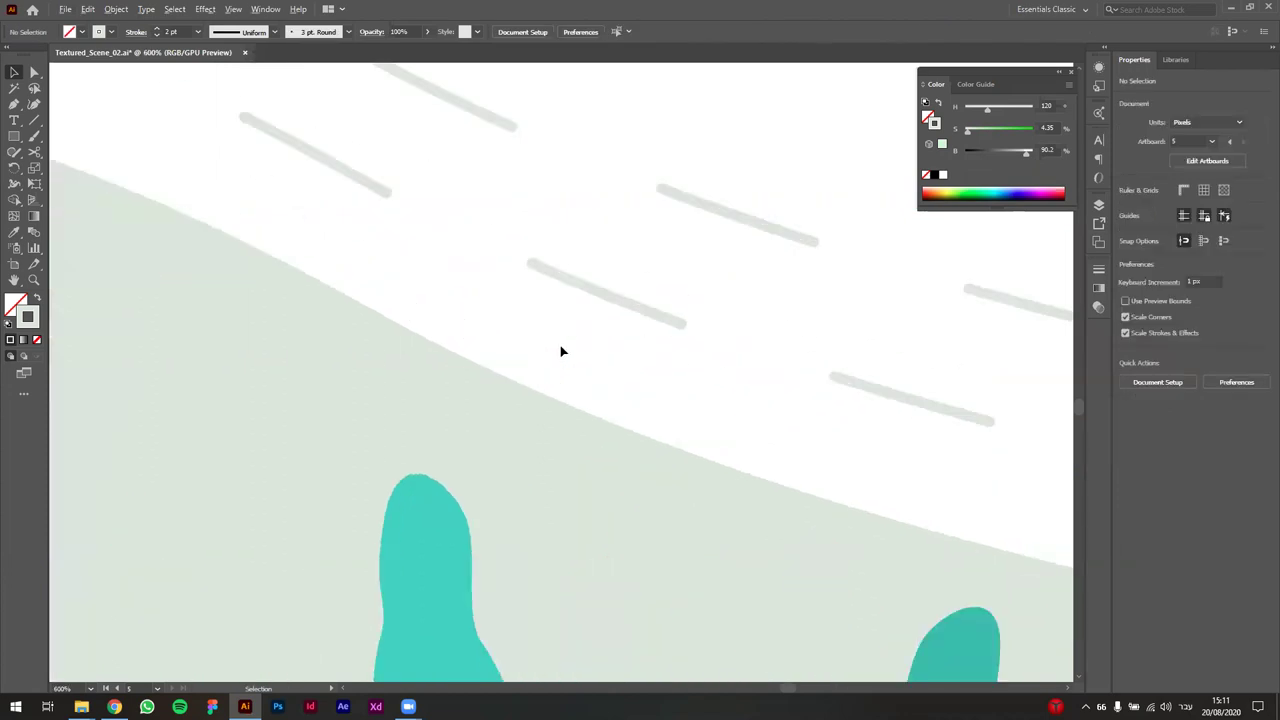
scroll(569, 295, down, 4)
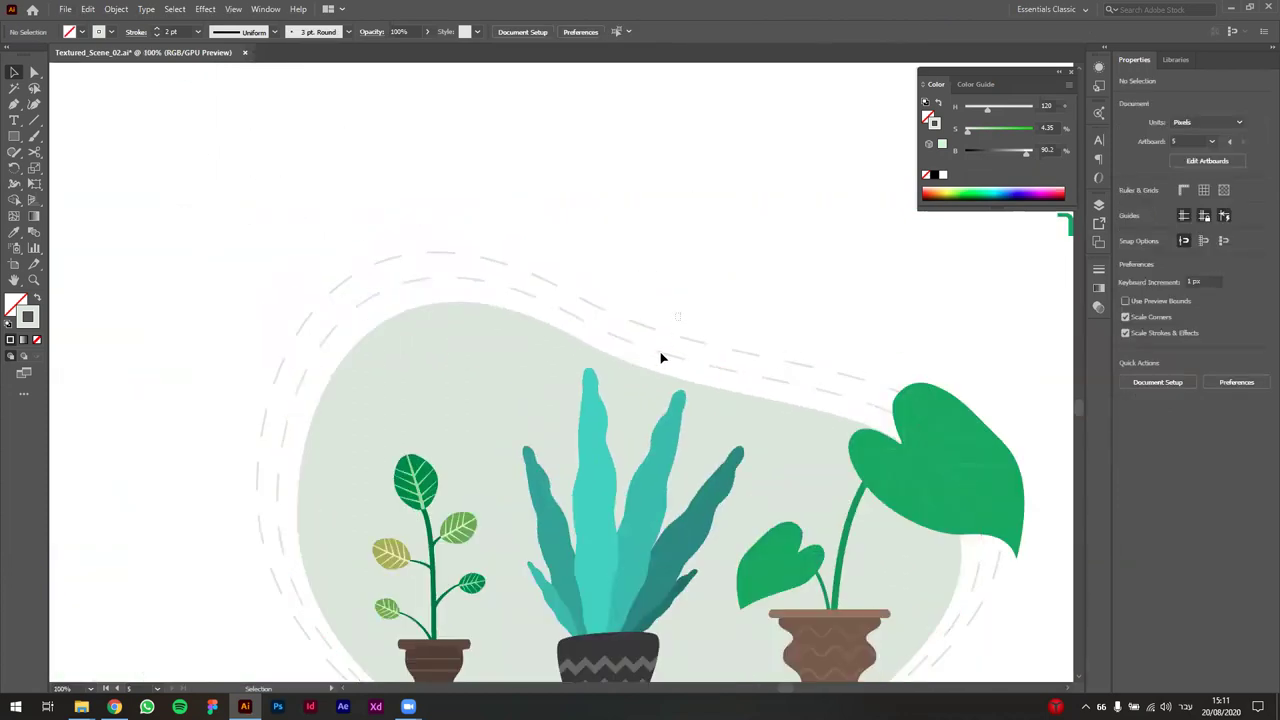
- Shorten the dash length of both outlines to 23 pt
click(1142, 228)
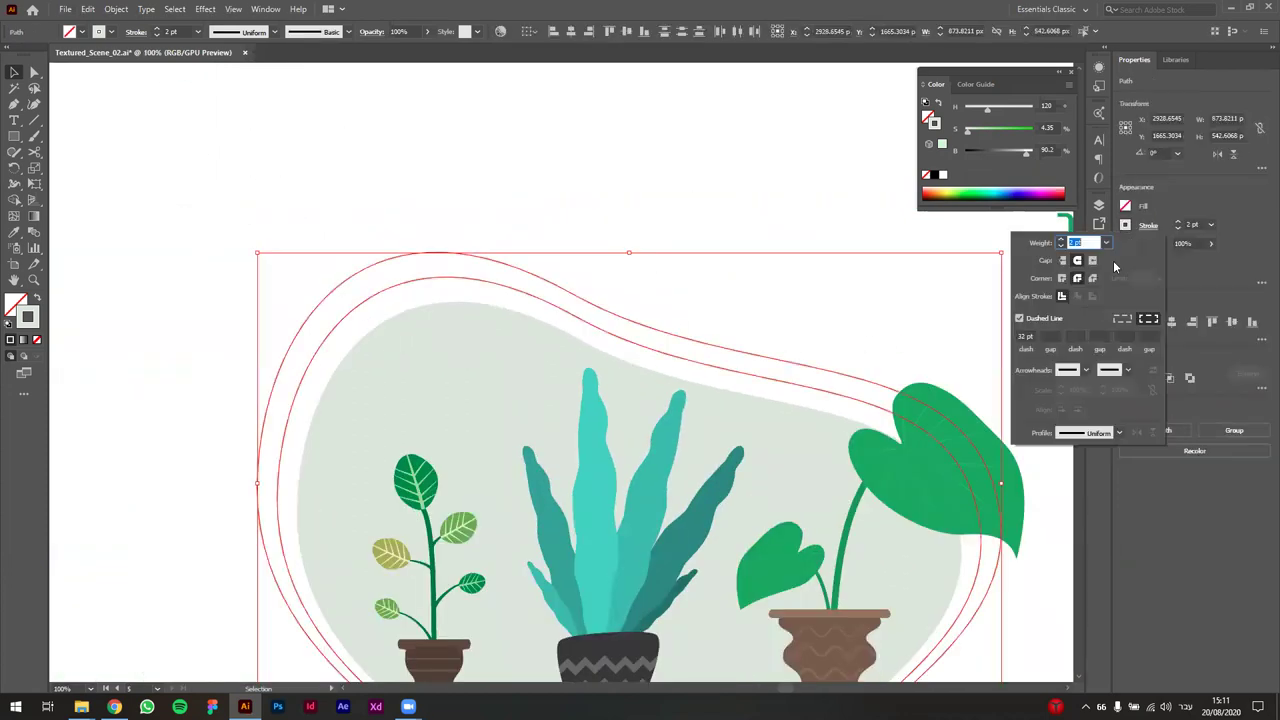
click(1017, 336)
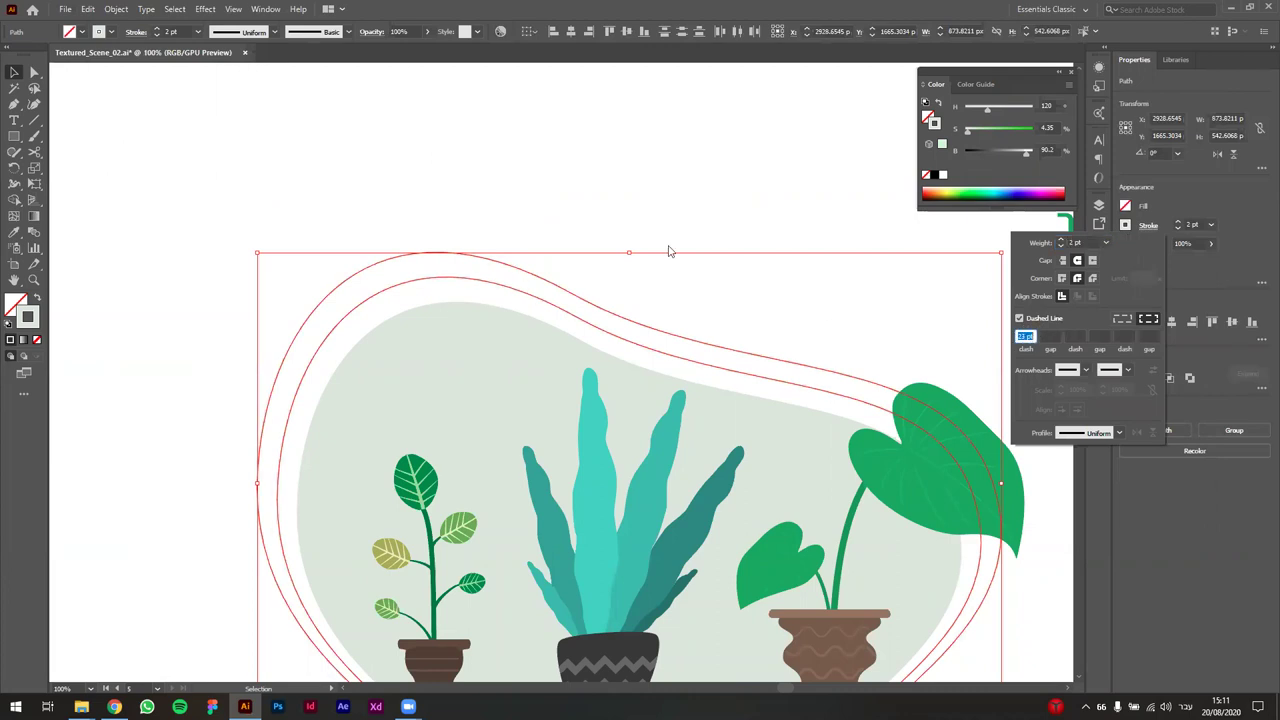
key(Tab)
click(680, 218)
click(543, 270)
key(ctrl+minus)
key(ctrl+minus)
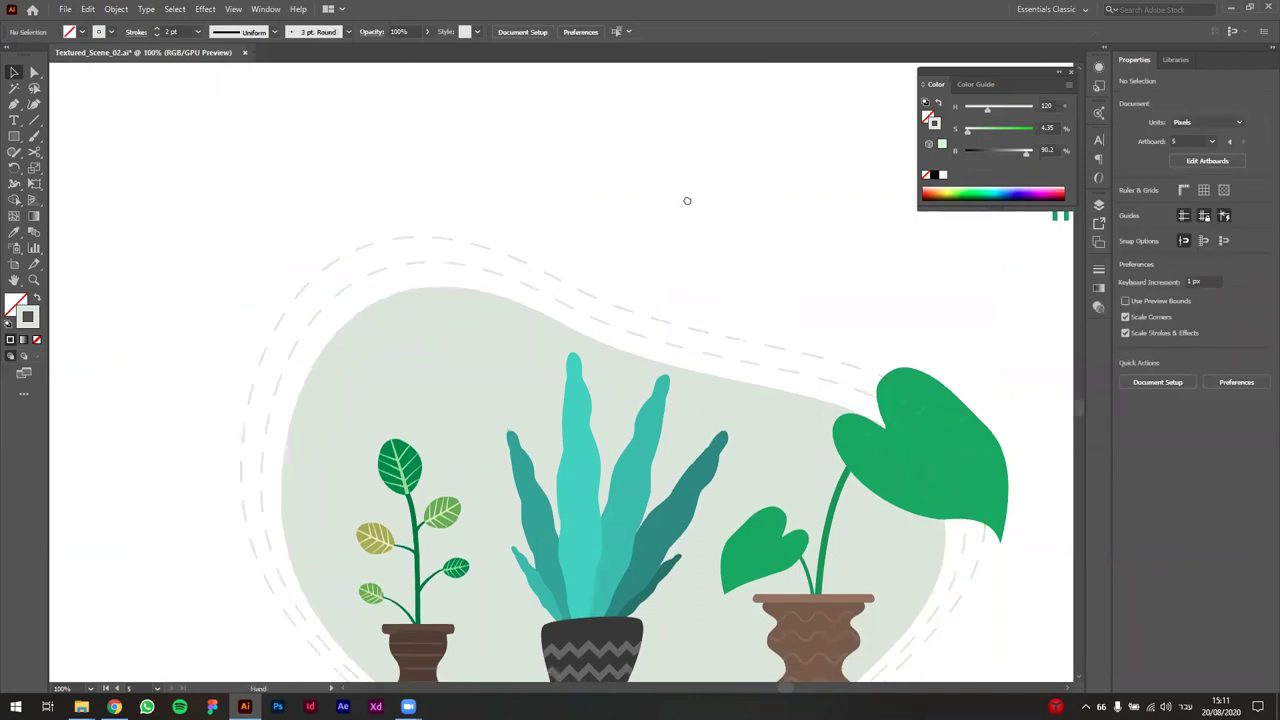
scroll(810, 289, up, 2)
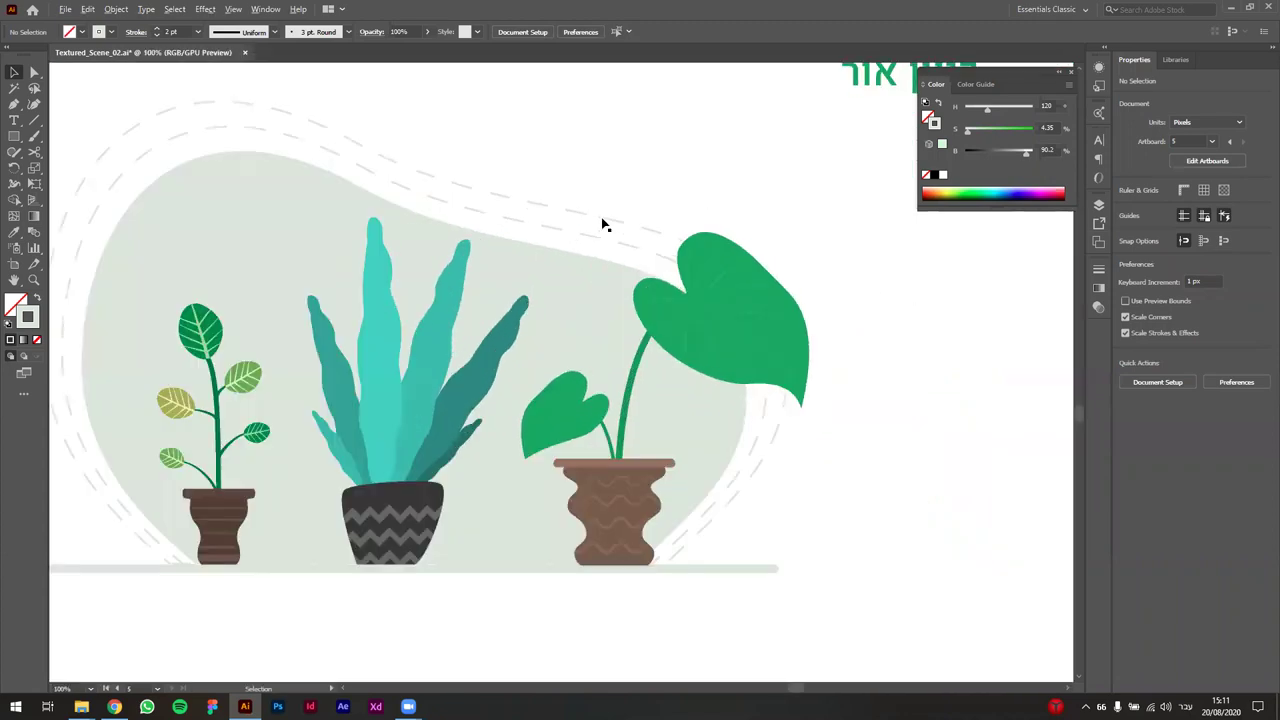
- Set the stroke weight of both dashed outlines to 1.5 pt
click(553, 235)
click(1192, 224)
text(1.5)
key(Return)
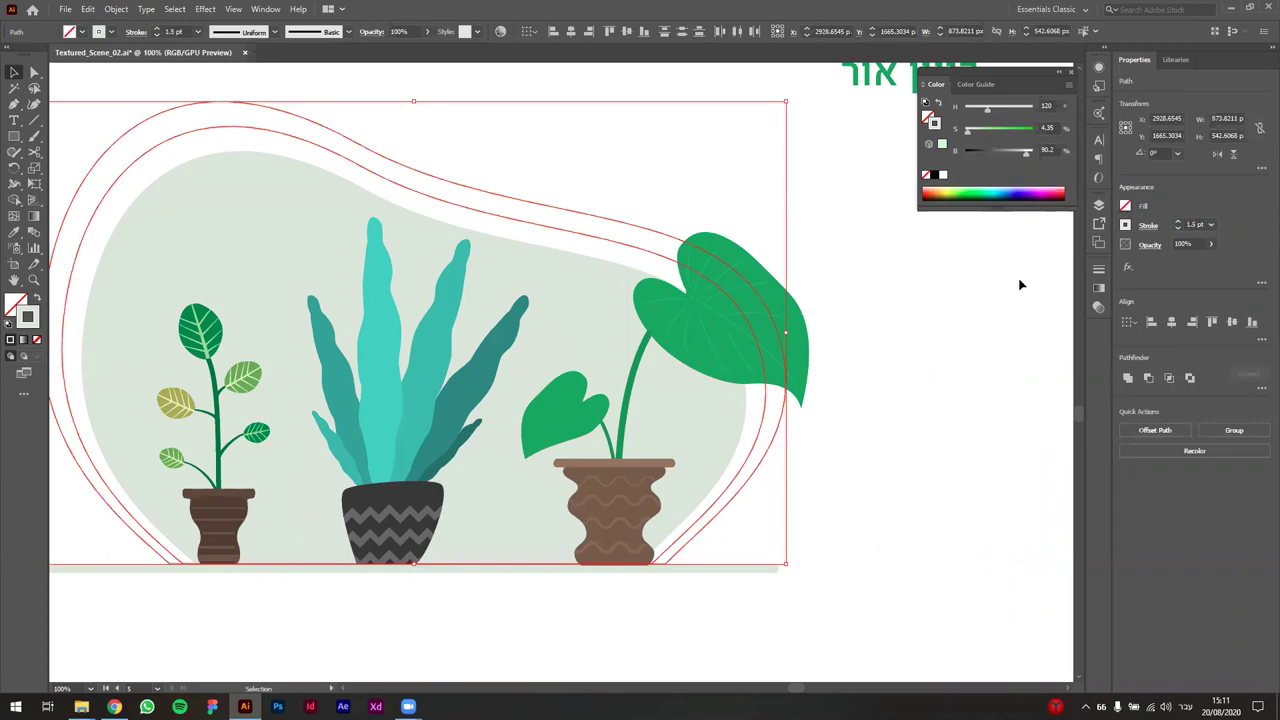
click(973, 398)
drag(845, 568, 915, 581)
scroll(860, 460, down, 2)
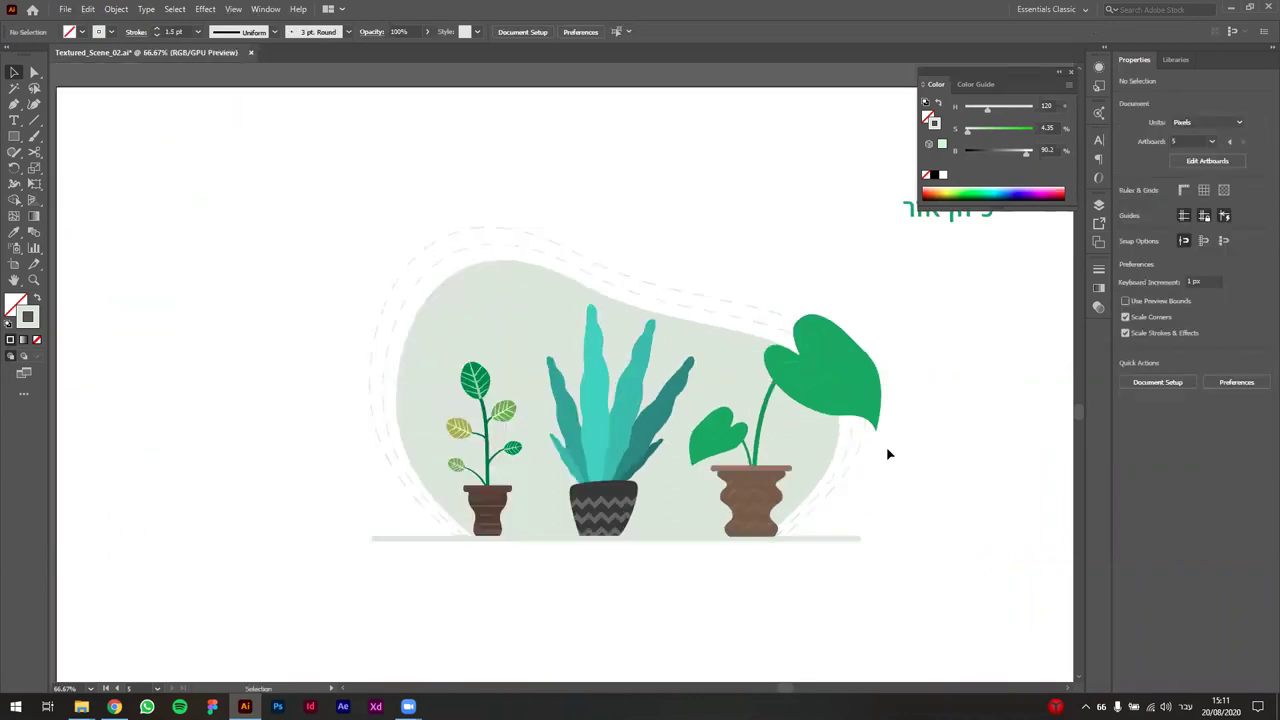
scroll(837, 434, up, 1)
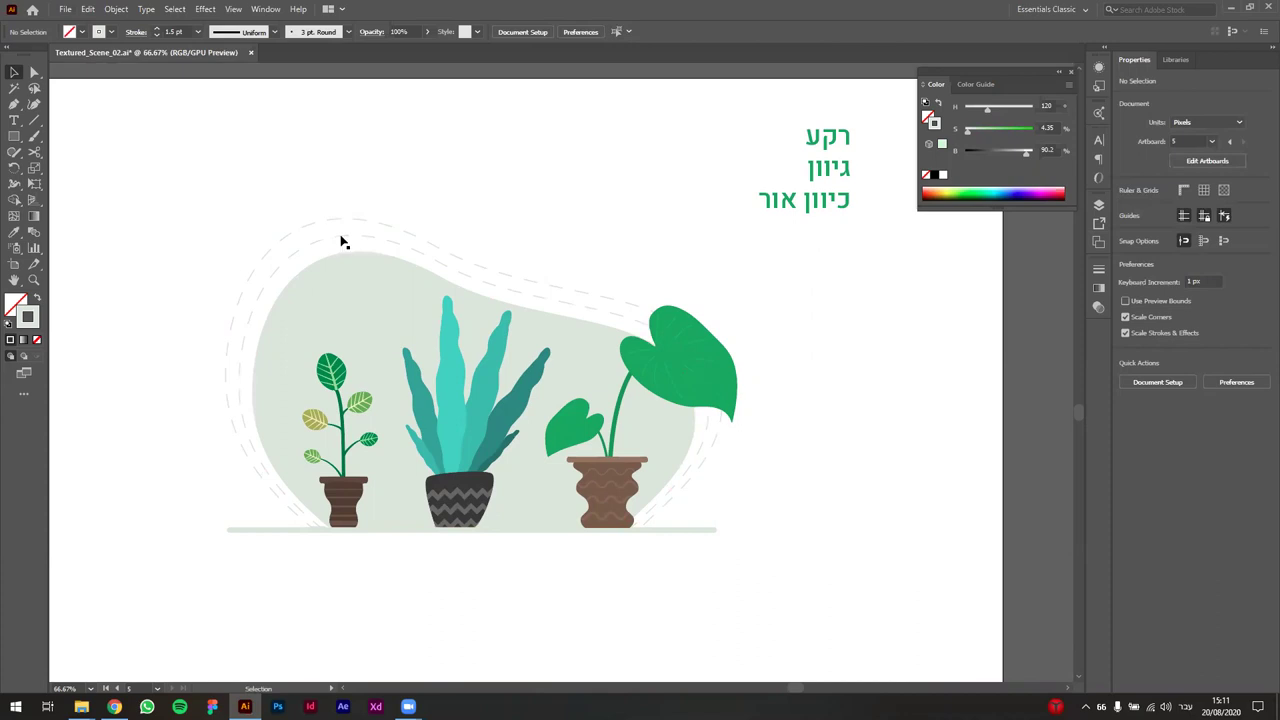
- Scale both dashed outlines down slightly so they sit closer to the blob, keeping their base on the ground line
mouse_move(448, 231)
mouse_down()
mouse_move(466, 272)
mouse_move(466, 217)
mouse_up()
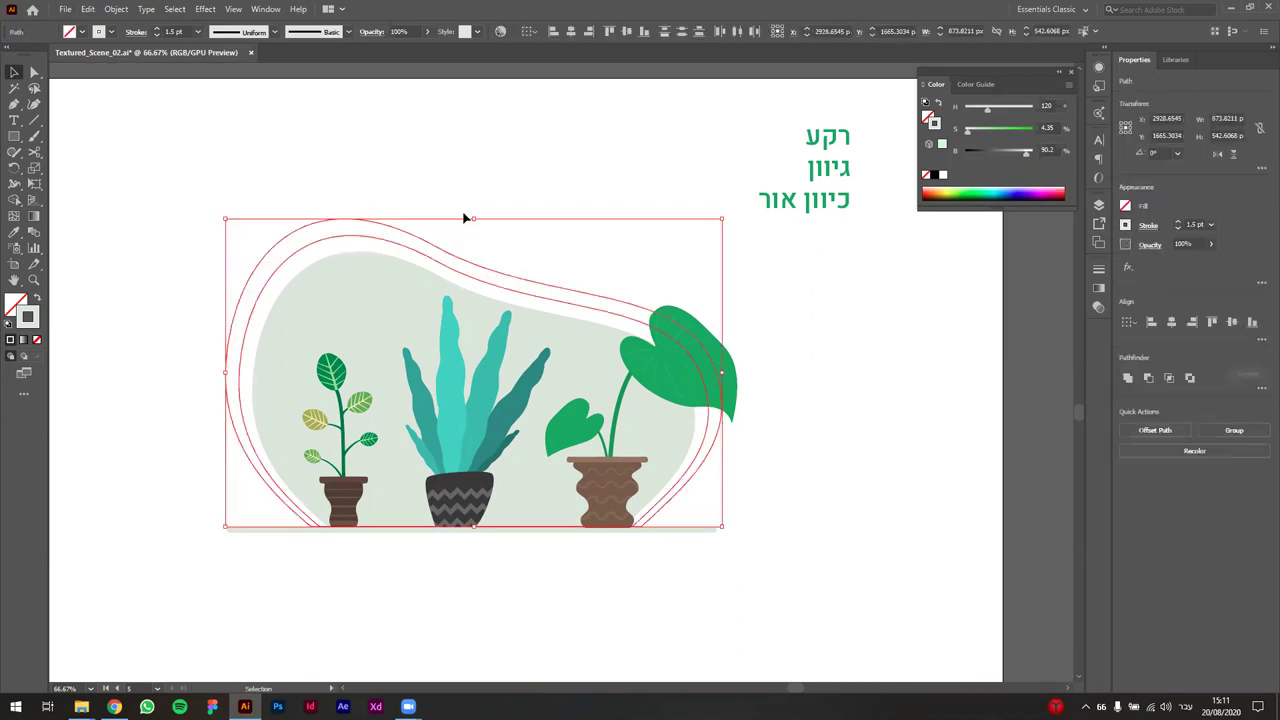
click(506, 177)
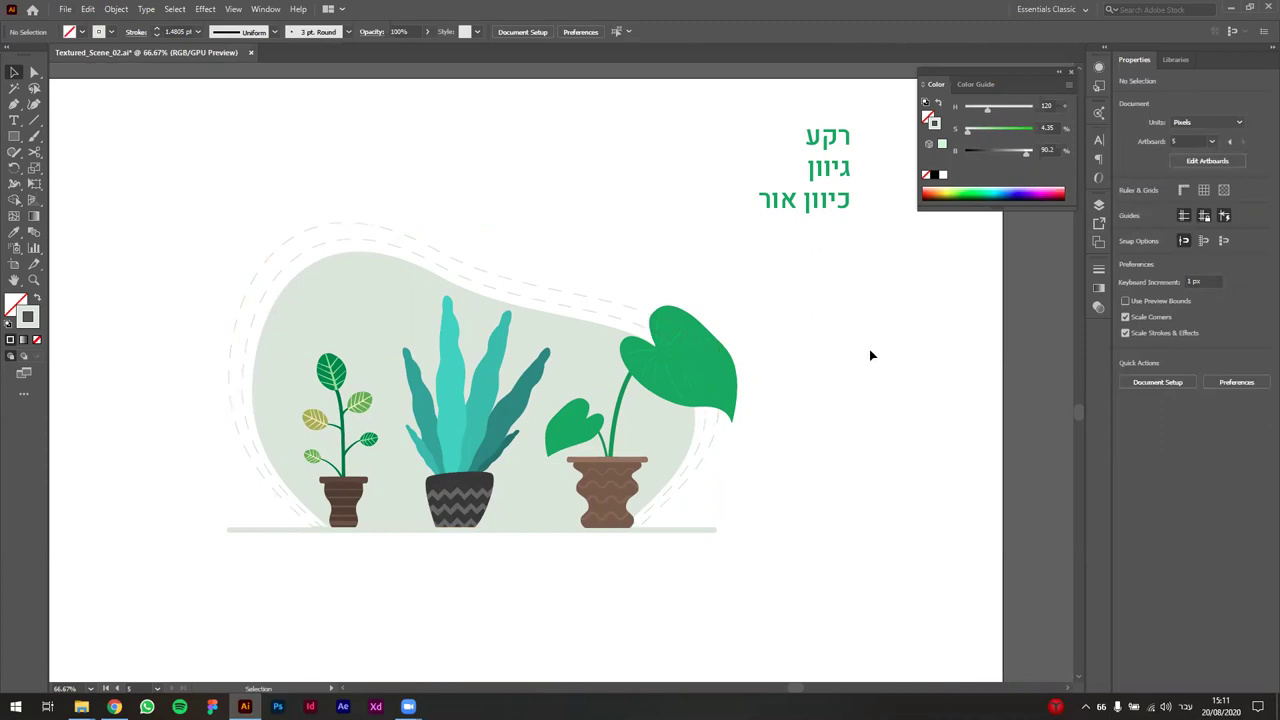
drag(774, 449, 823, 426)
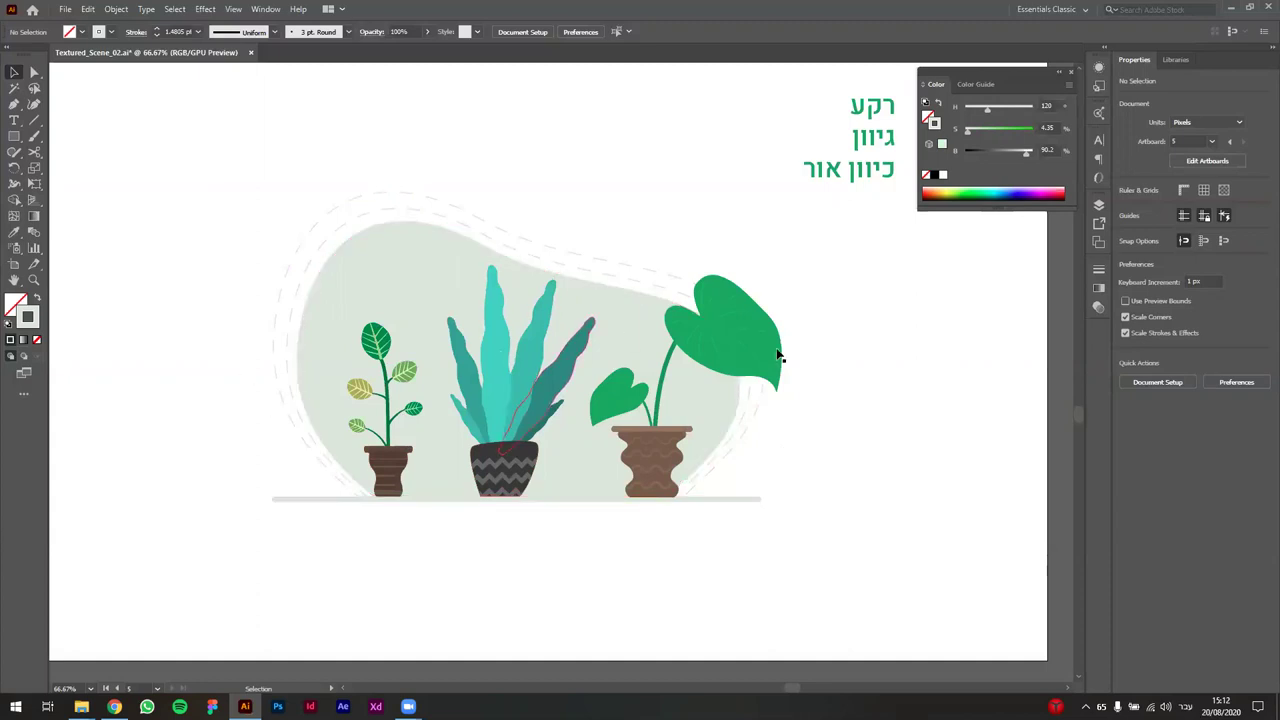
mouse_move(375, 537)
mouse_down()
mouse_move(356, 559)
mouse_move(370, 559)
mouse_up()
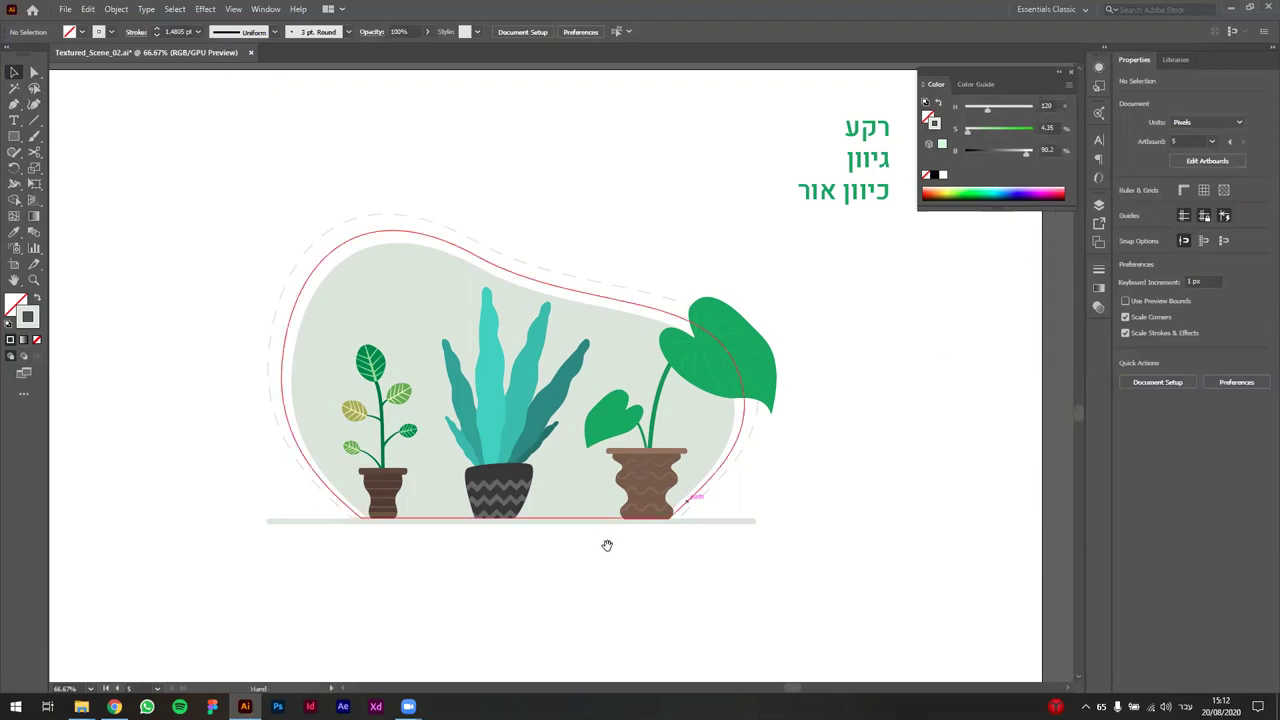
drag(606, 540, 673, 570)
- Place a copy of the middle teal plant beyond the small plant, standing at the same height at the blob's left edge
click(611, 451)
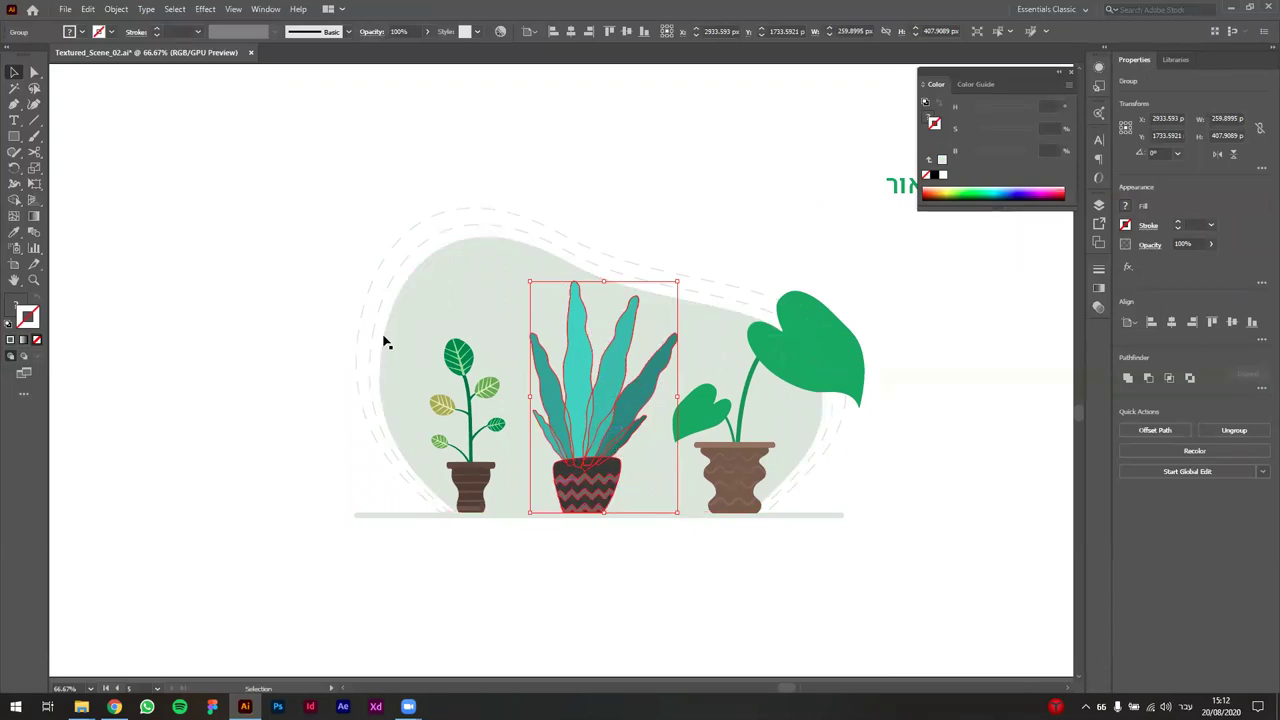
drag(598, 426, 336, 428)
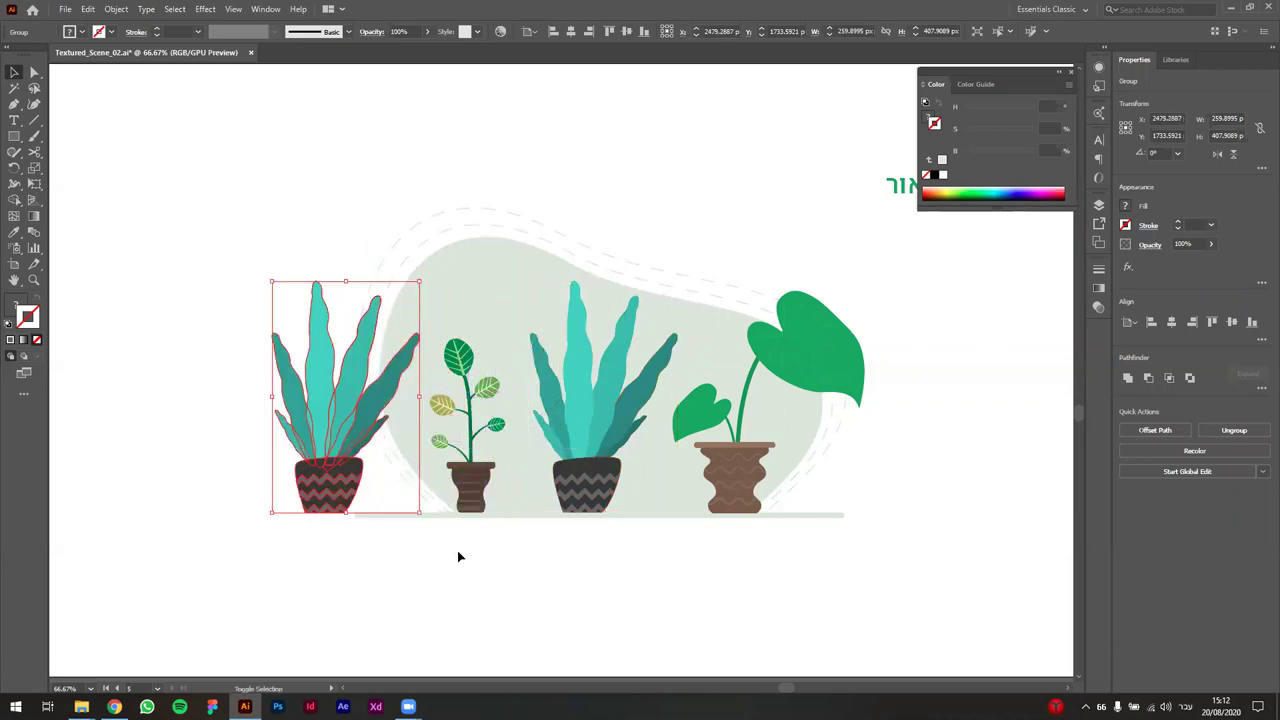
click(425, 537)
- Extend the end of the ground line nearest the copied teal plant outward so it runs well beyond that pot
click(413, 516)
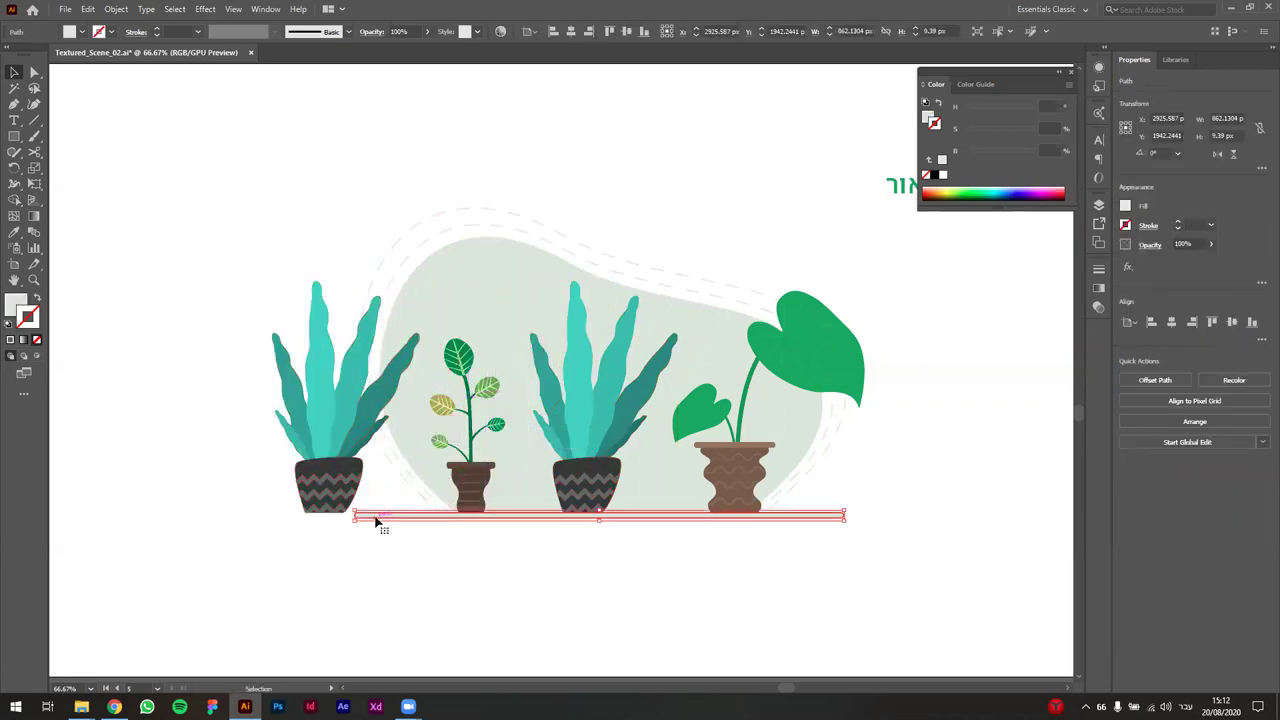
double_click(374, 518)
key(a)
click(352, 516)
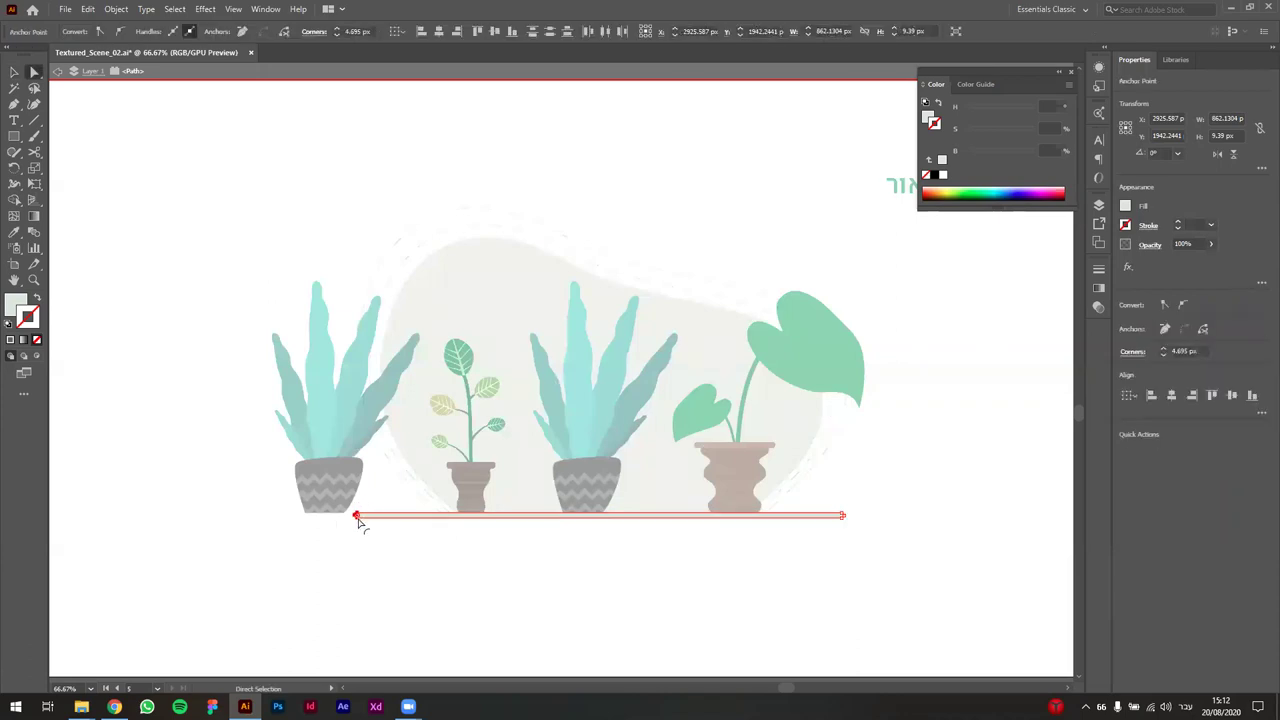
key(shift+Left)
key(shift+Left)
key(shift+Left)
key(shift+Left)
key(shift+Left)
key(shift+Left)
key(shift+Left)
key(shift+Left)
key(shift+Left)
key(shift+Left)
key(shift+Left)
key(shift+Left)
key(shift+Left)
key(shift+Left)
key(shift+Left)
key(shift+Left)
key(shift+Left)
key(shift+Left)
key(shift+Left)
key(shift+Left)
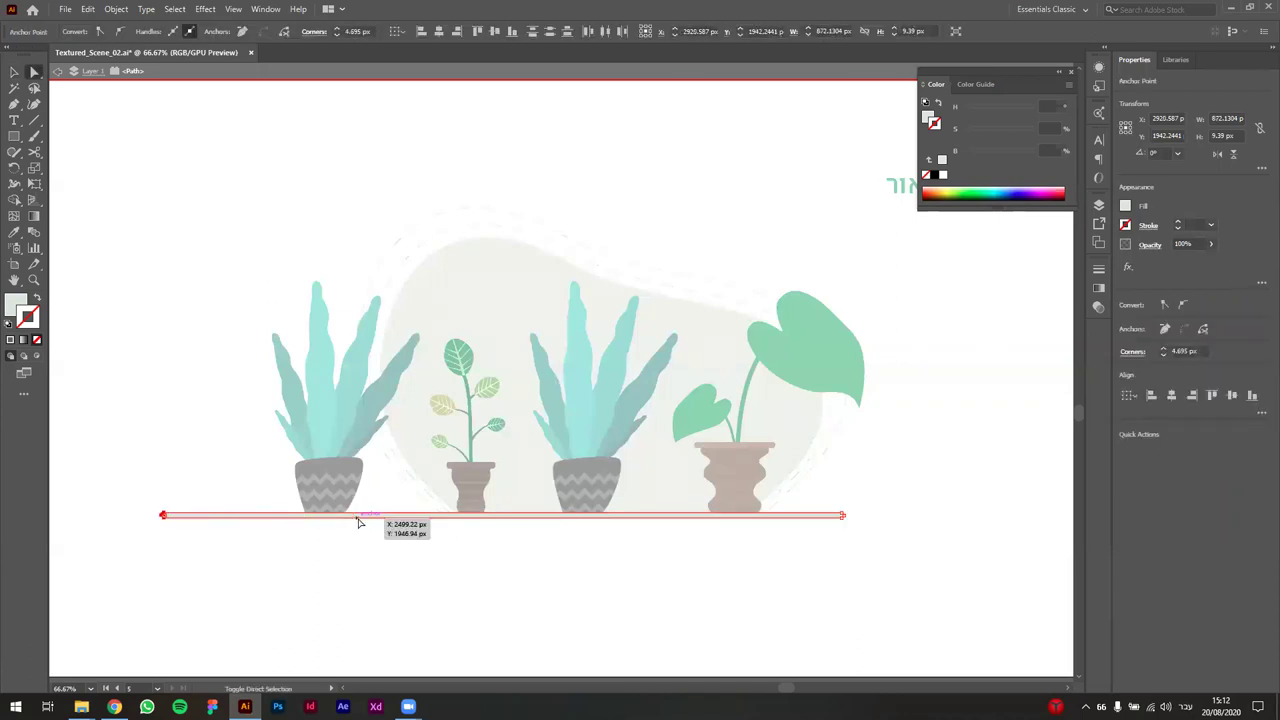
double_click(543, 597)
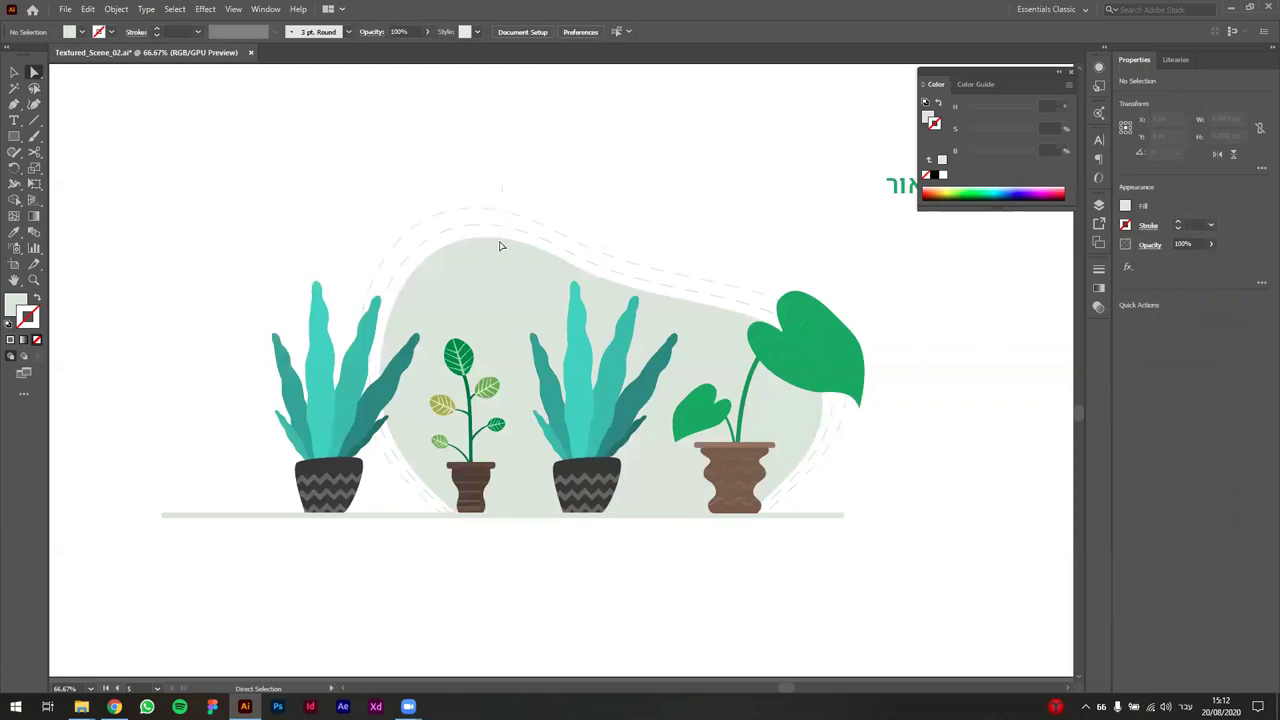
- Enlarge the blob and both dashed outlines together to about 1002 by 622 px, keeping their base on the ground line
click(383, 285)
click(14, 72)
click(253, 166)
drag(506, 138, 456, 304)
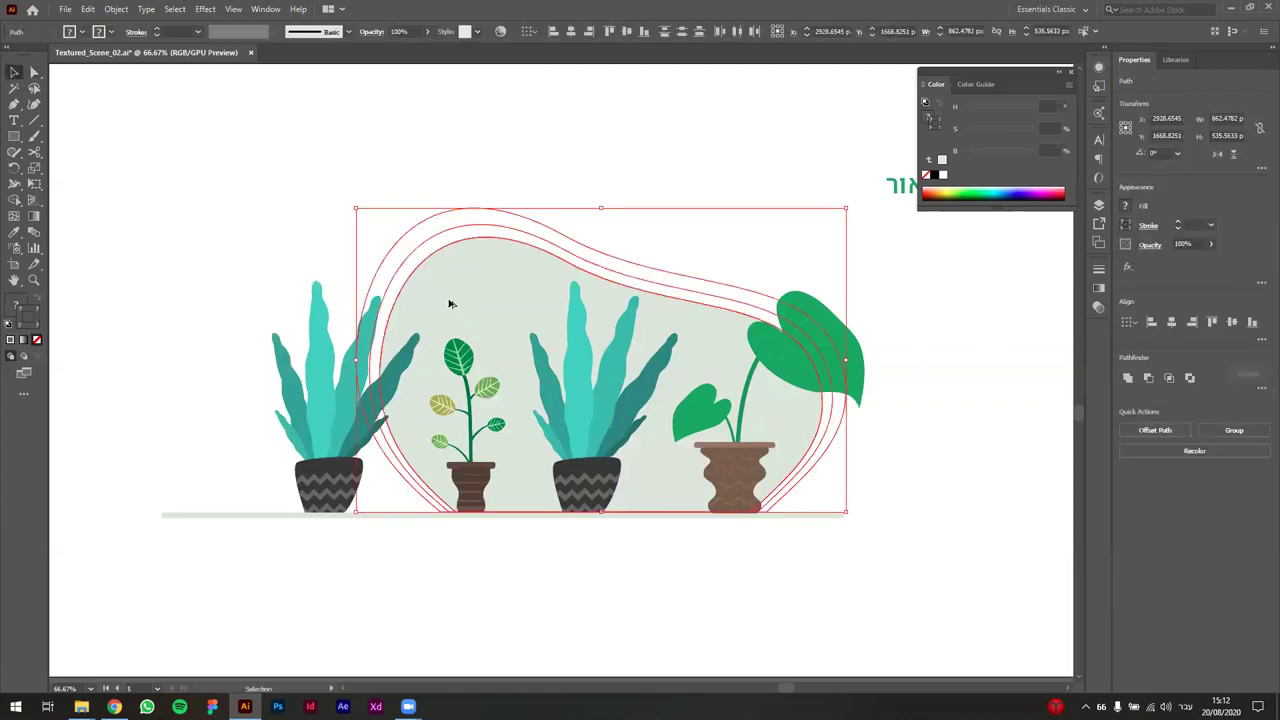
scroll(450, 300, down, 1)
drag(380, 232, 226, 194)
click(217, 234)
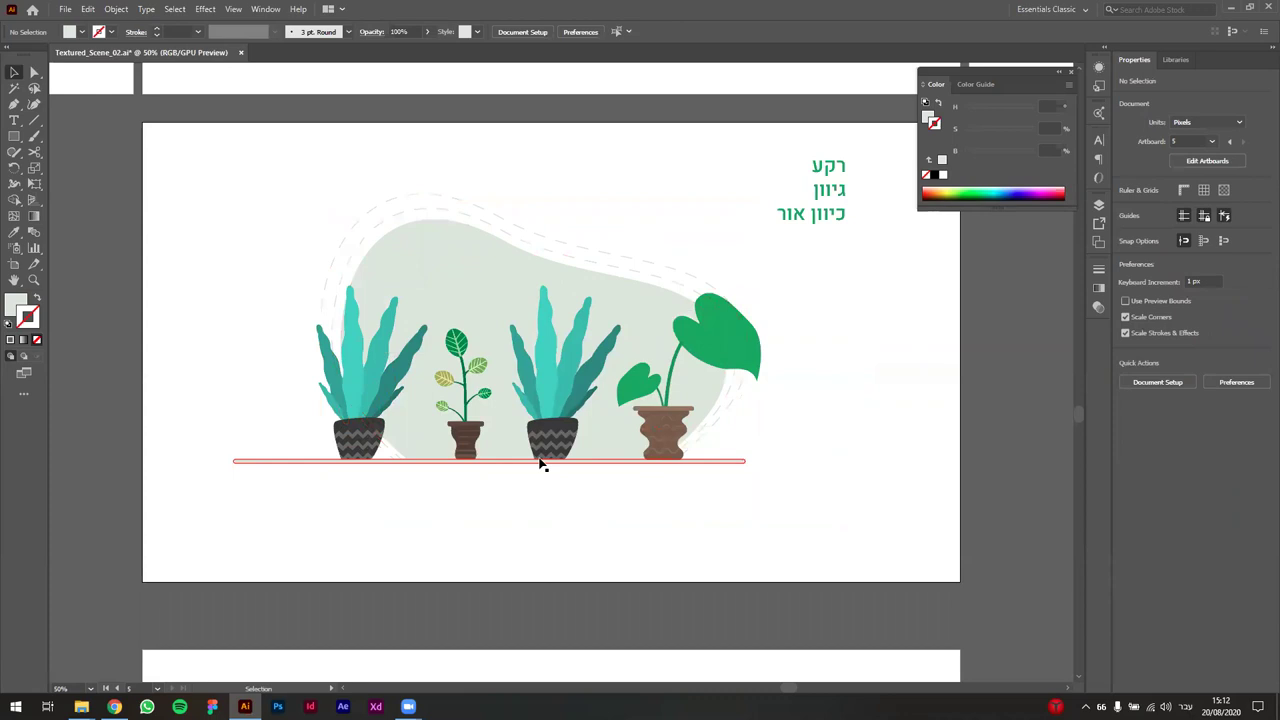
- Shift the blob and both dashed outlines toward the copied teal plant and lower them so their base drops below the ground line
drag(502, 268, 487, 271)
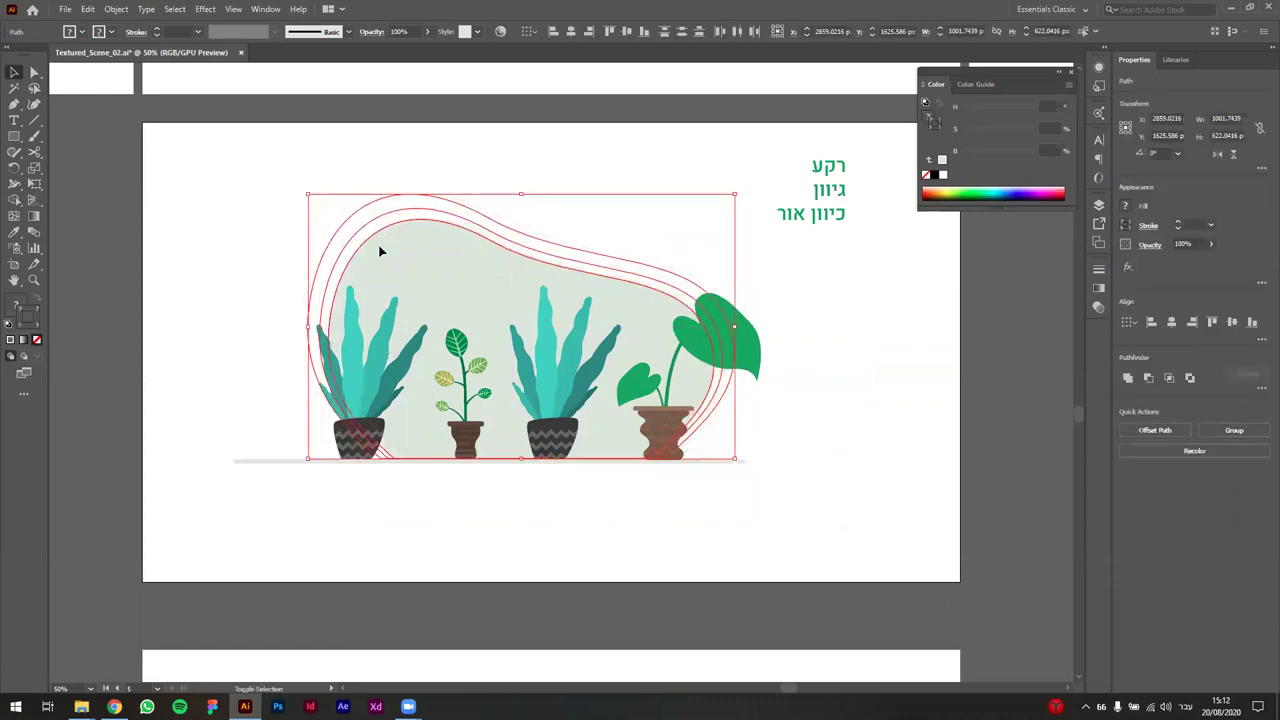
click(223, 234)
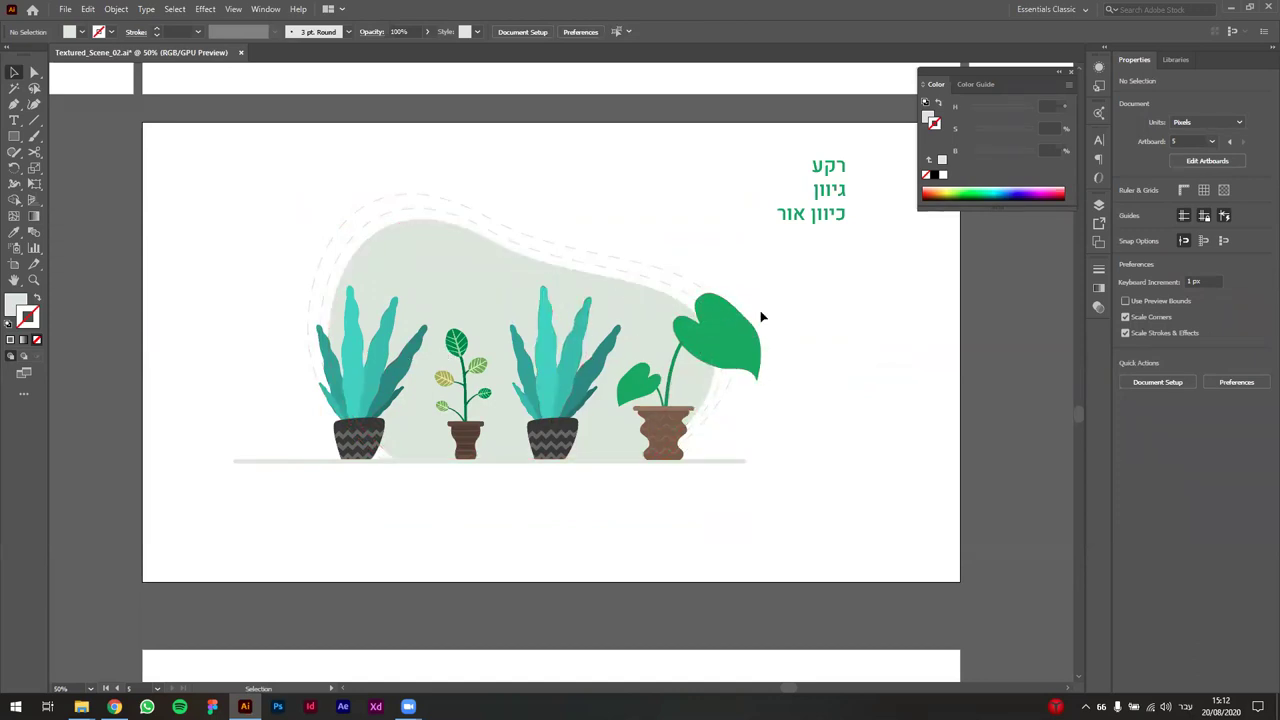
click(509, 254)
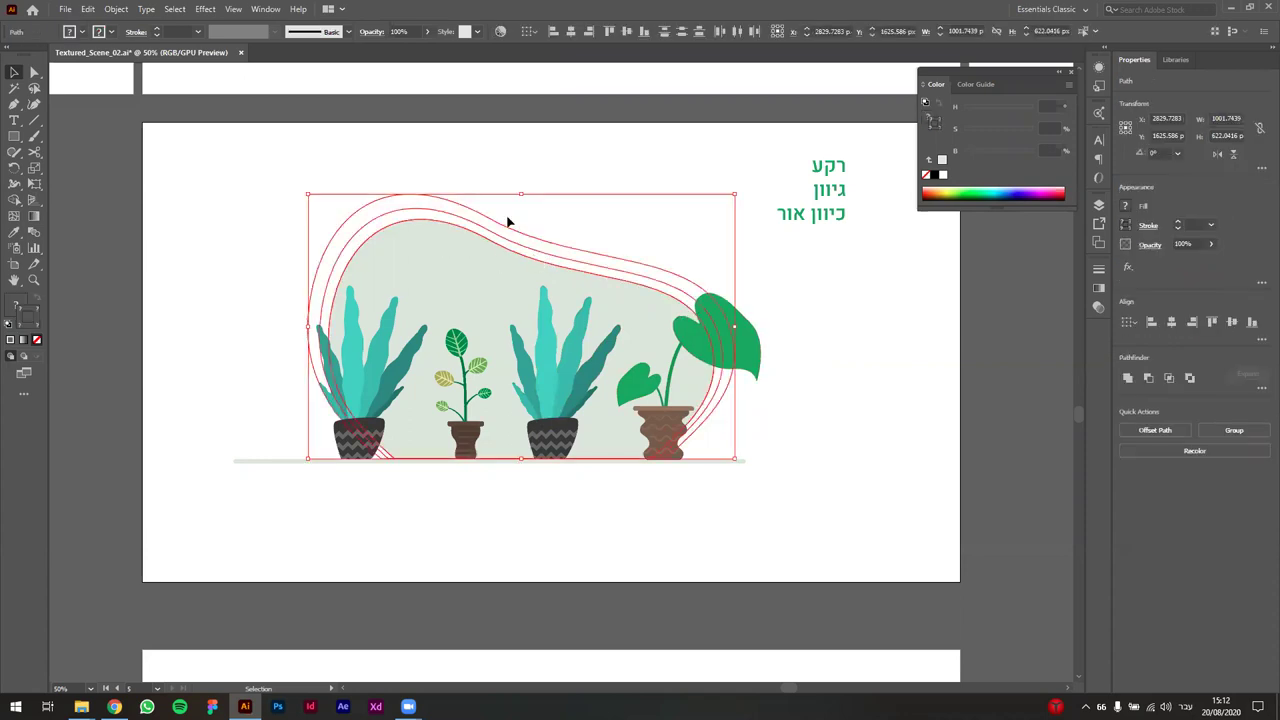
mouse_move(465, 297)
mouse_down()
mouse_move(455, 345)
mouse_move(450, 290)
mouse_up()
click(413, 598)
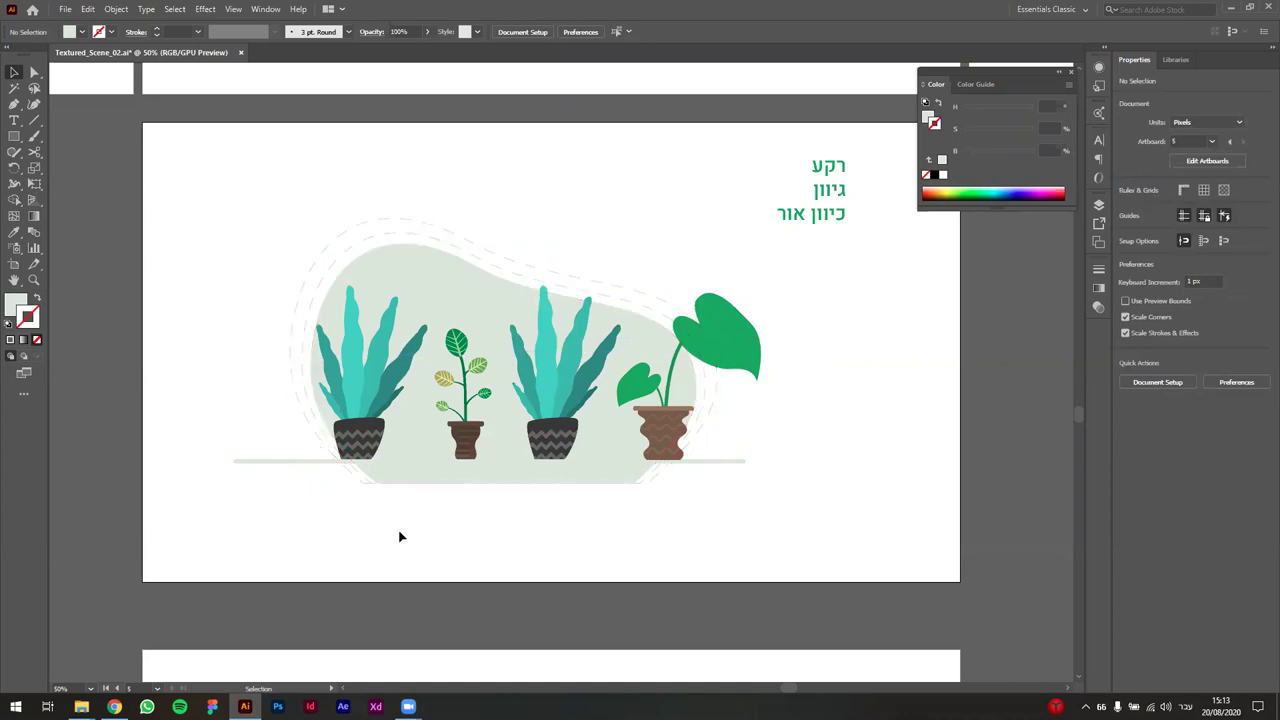
- Cover the blob's base below the ground line with a white rectangle without stroke, about 1182 by 216 px
key(m)
drag(237, 555, 741, 460)
key(i)
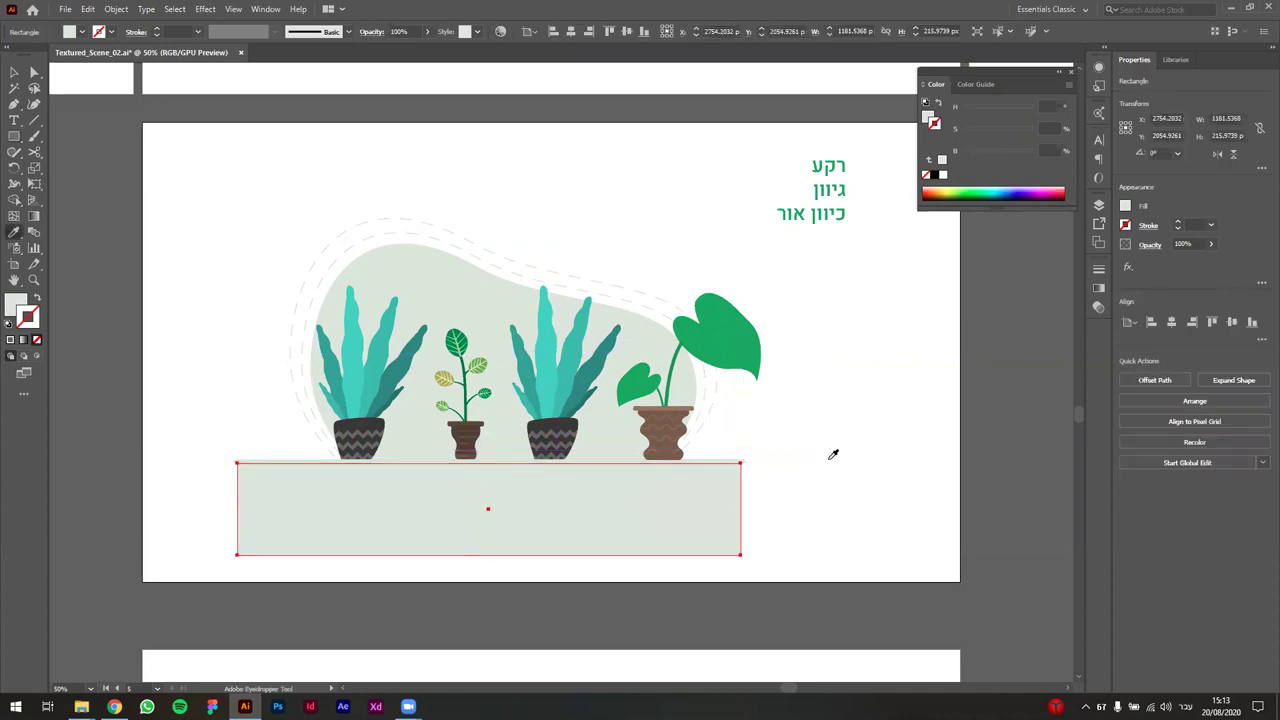
click(818, 450)
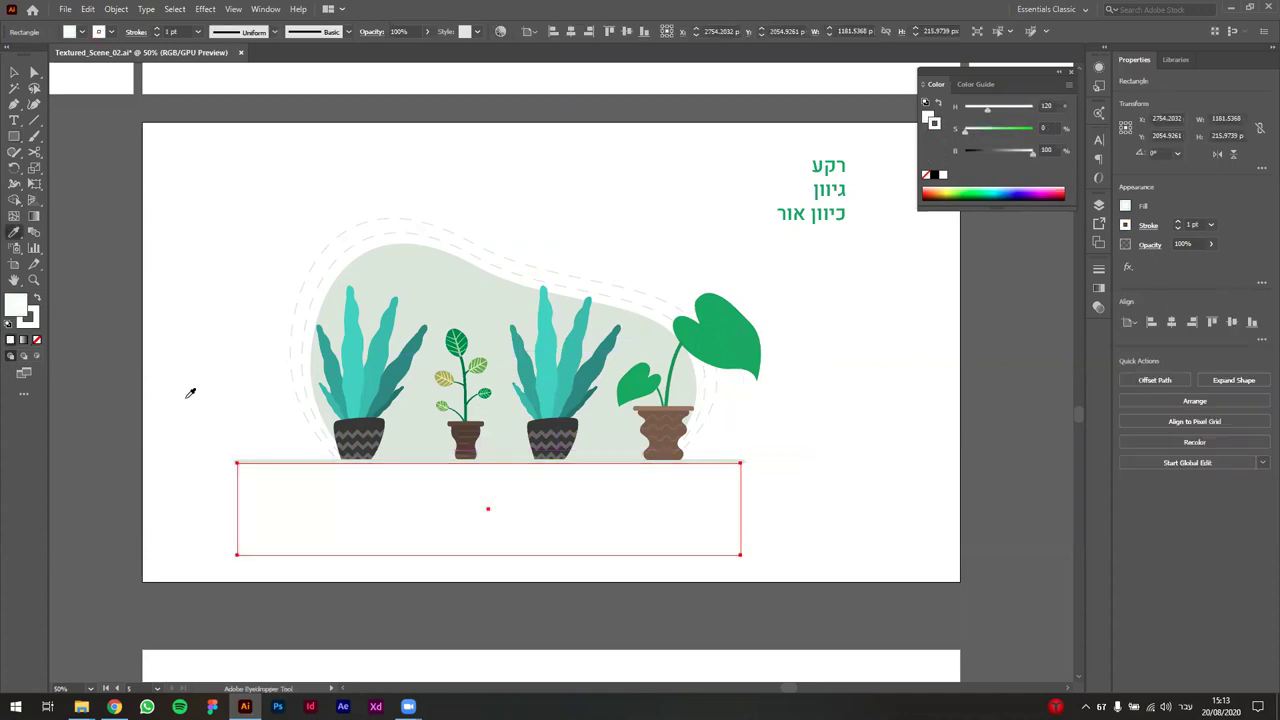
click(37, 340)
key(v)
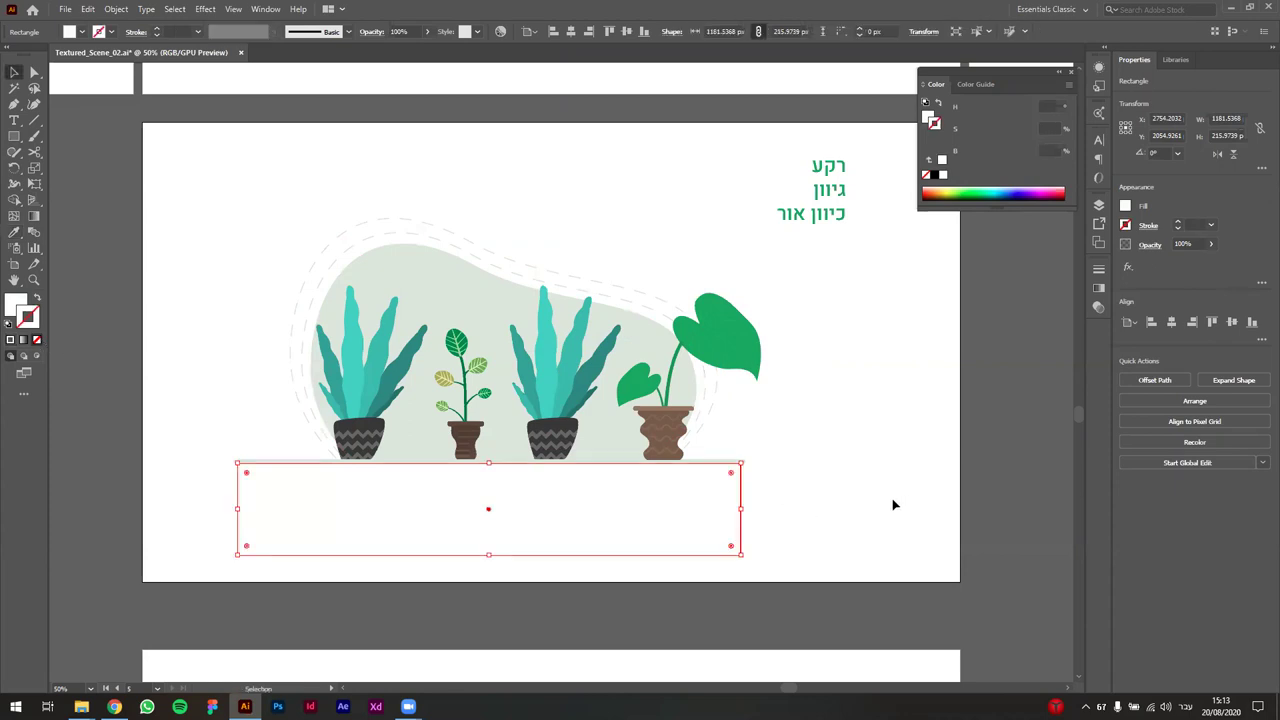
click(864, 510)
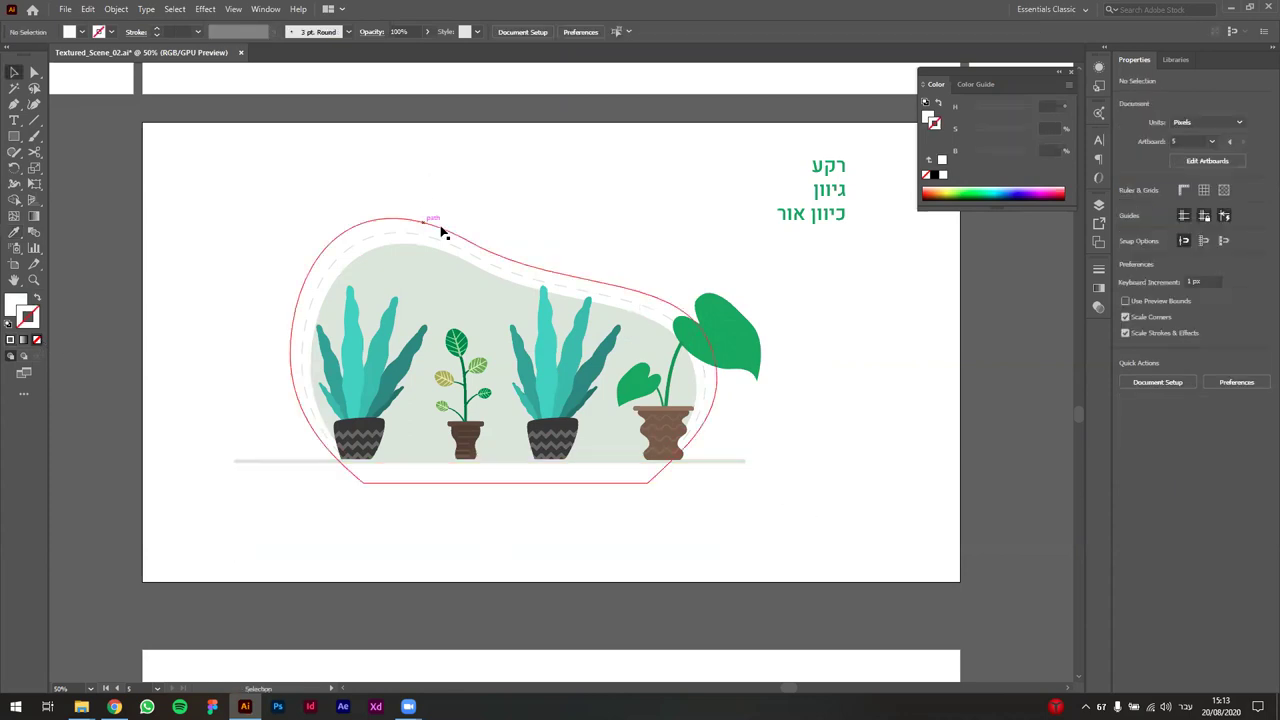
- Move the copied teal plant slightly away from the small plant along the ground line
scroll(266, 400, left, 2)
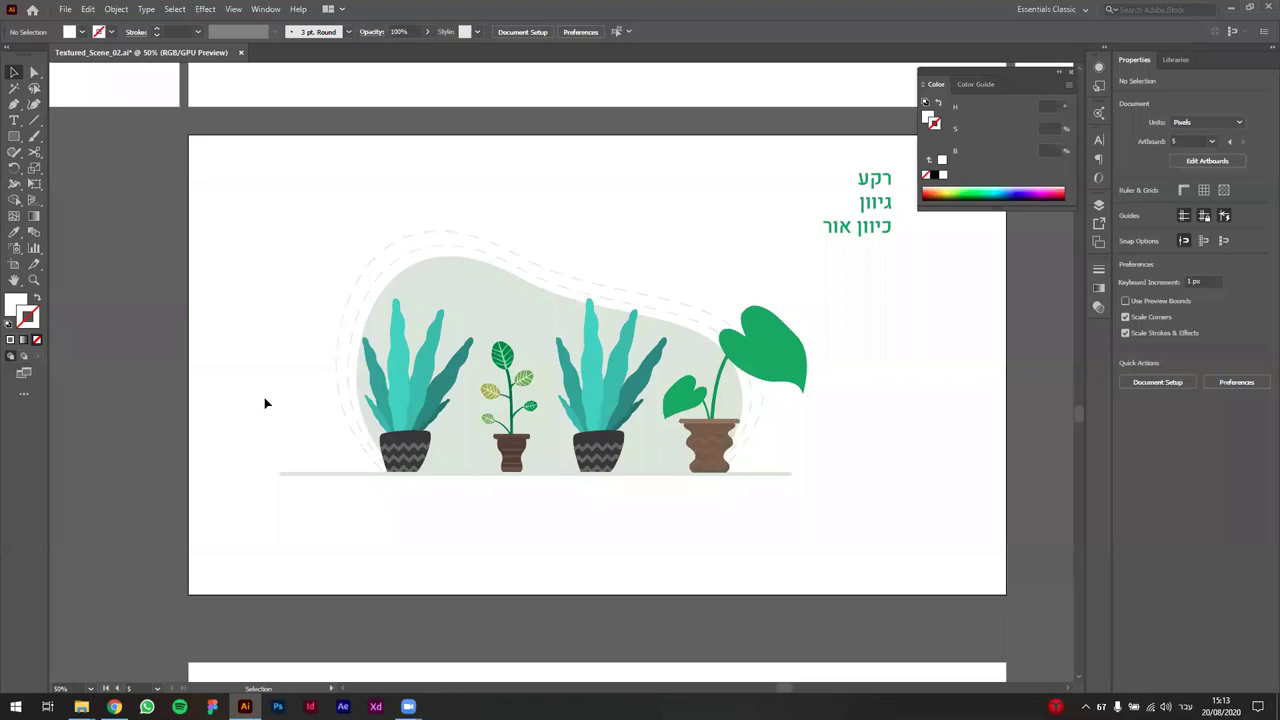
click(406, 406)
drag(408, 408, 394, 408)
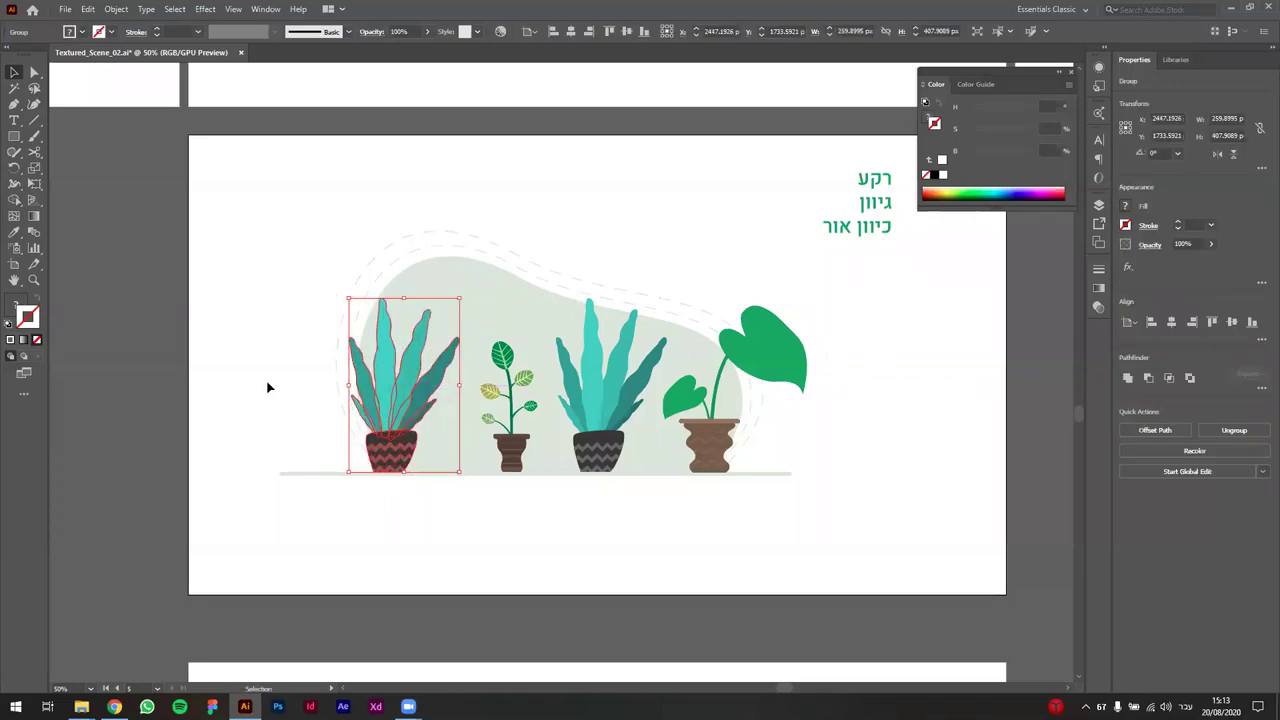
click(266, 386)
- Scale the blob and both dashed outlines down slightly together, keeping their base hidden below the ground line
click(546, 244)
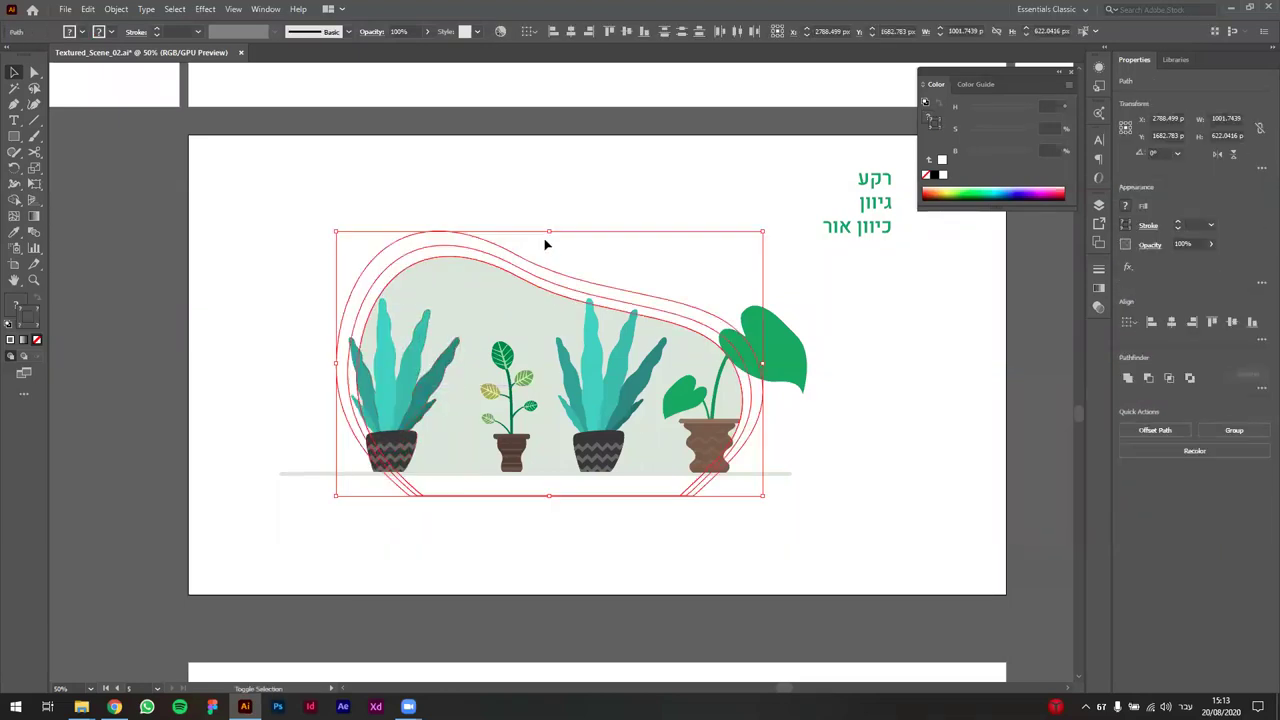
click(531, 226)
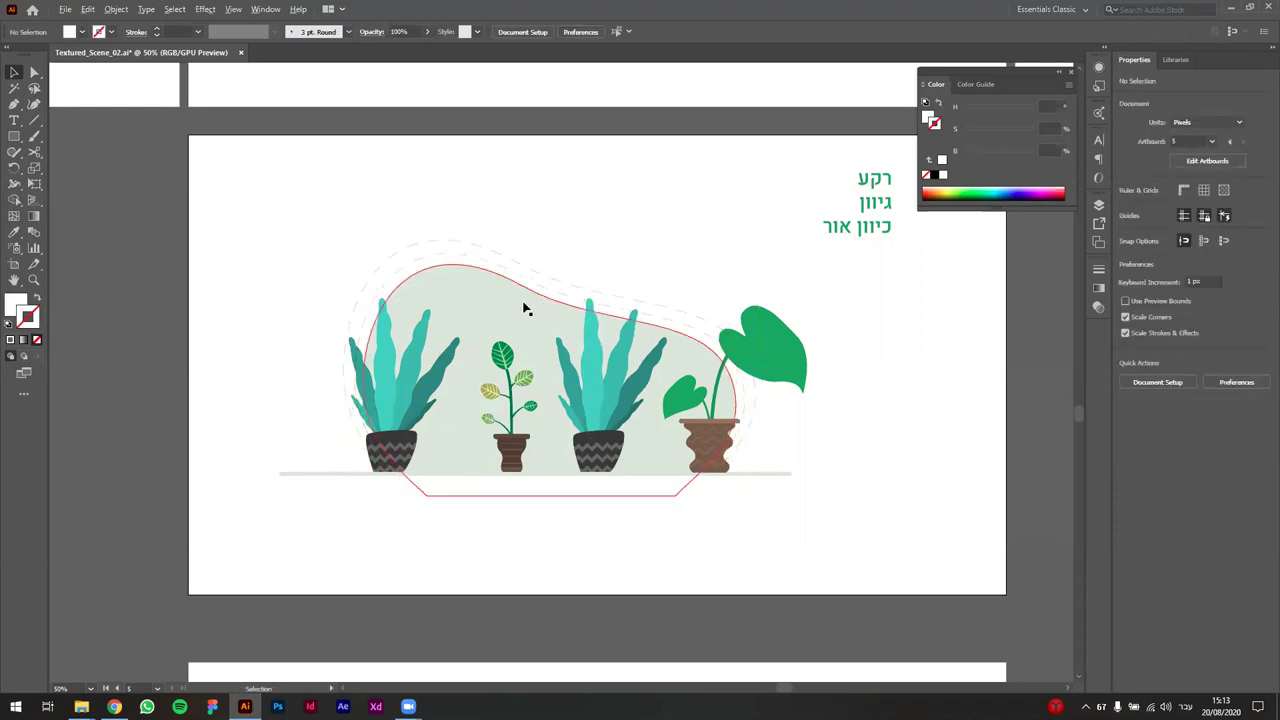
scroll(523, 306, up, 2)
drag(489, 423, 476, 423)
click(637, 234)
drag(477, 229, 617, 142)
- Inspect the individual leaves and the zigzag pot stripes inside the copied teal plant's group
click(480, 387)
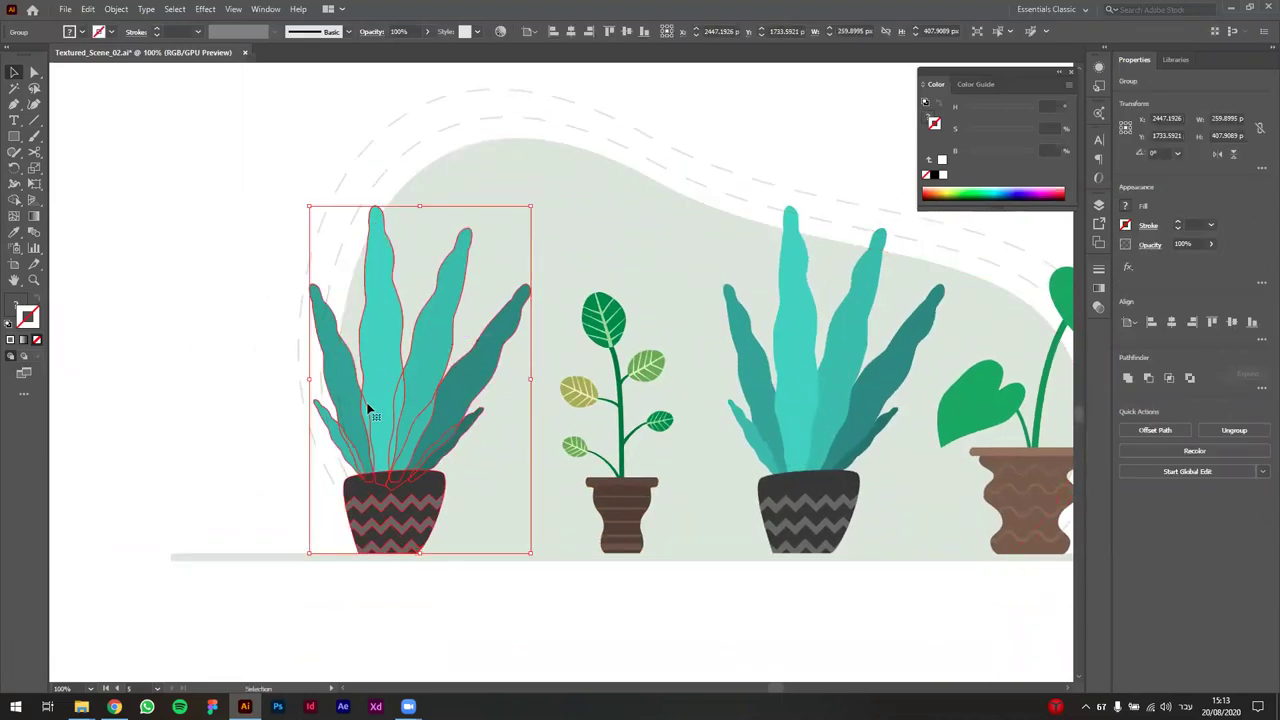
click(248, 429)
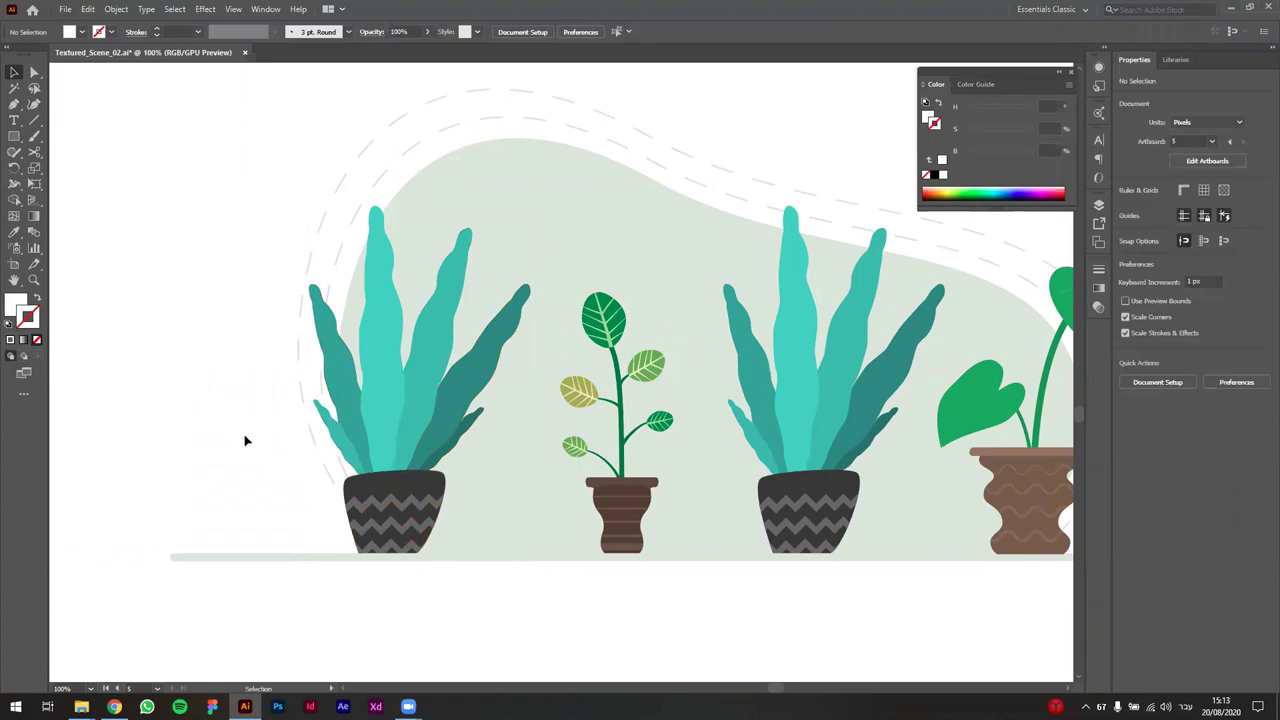
click(395, 441)
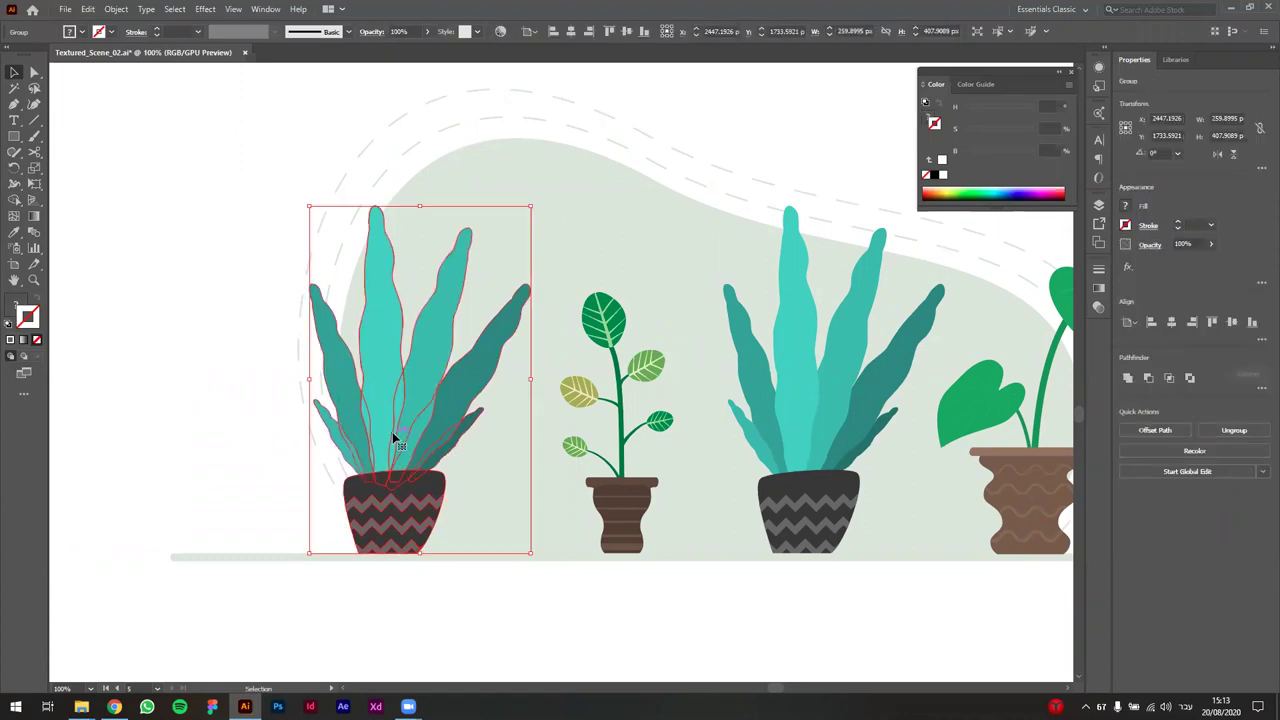
double_click(395, 441)
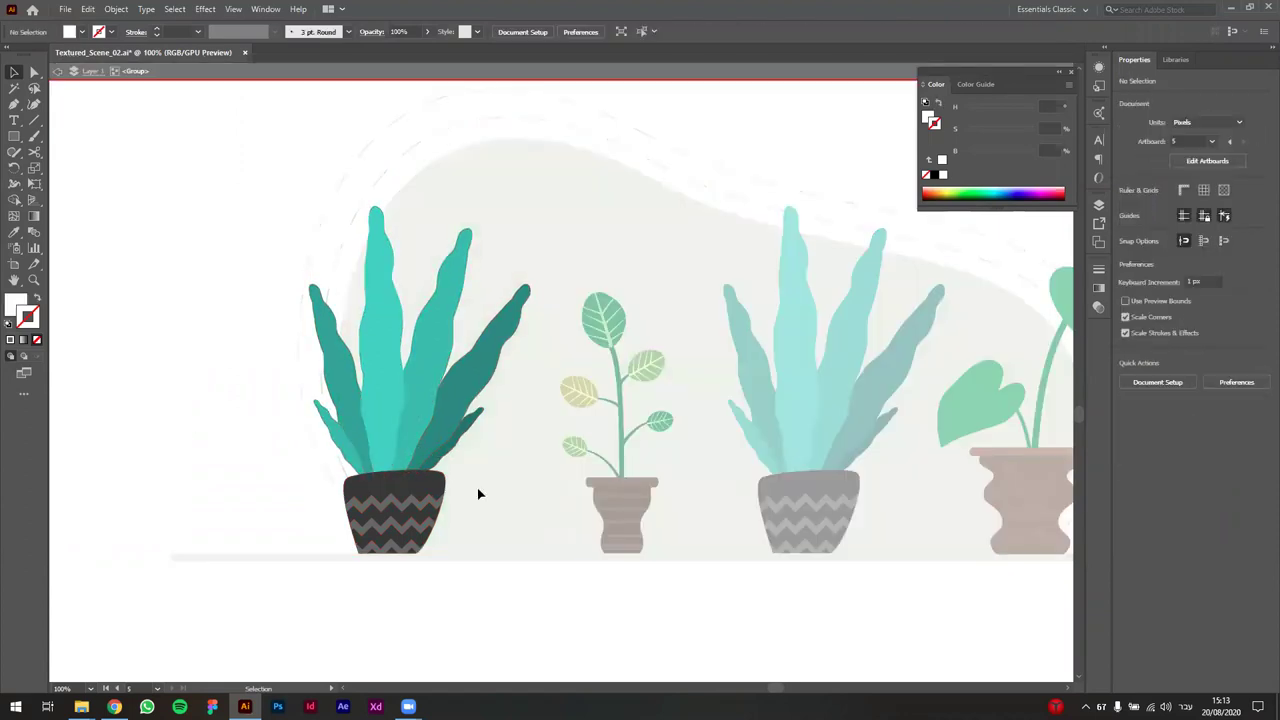
click(428, 440)
click(374, 434)
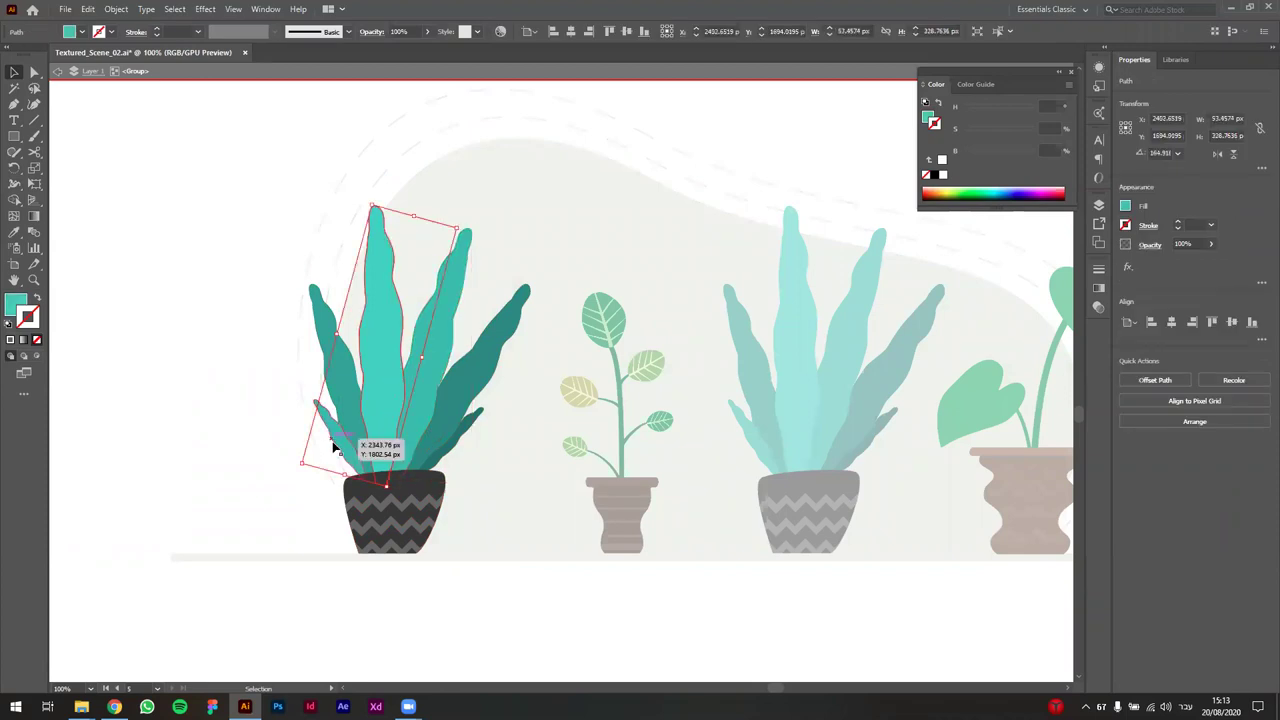
click(395, 528)
click(417, 510)
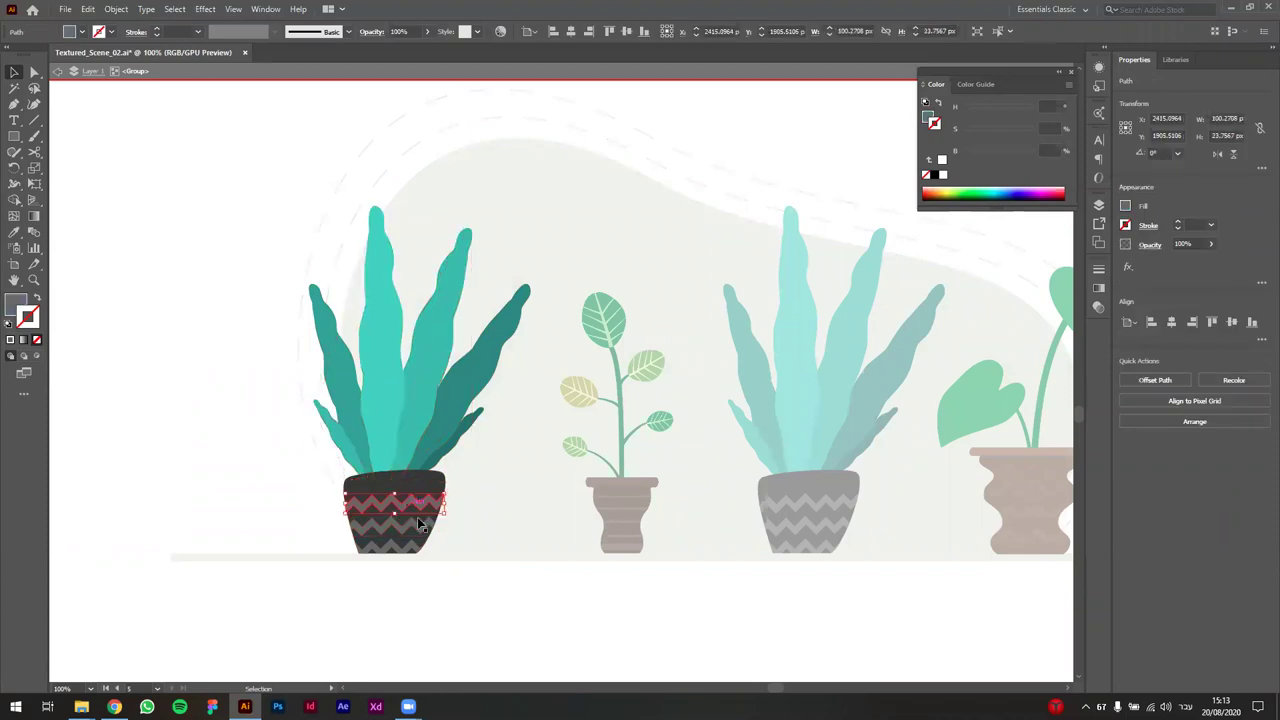
click(500, 569)
drag(423, 557, 322, 574)
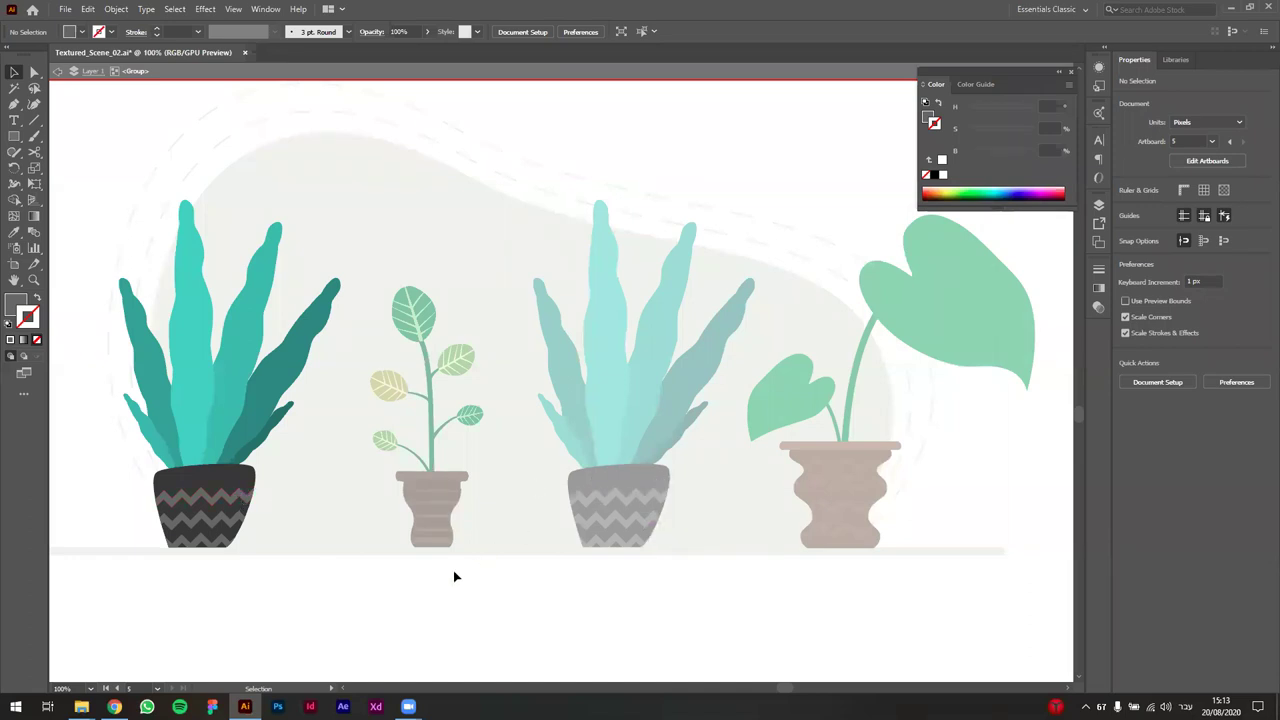
double_click(392, 591)
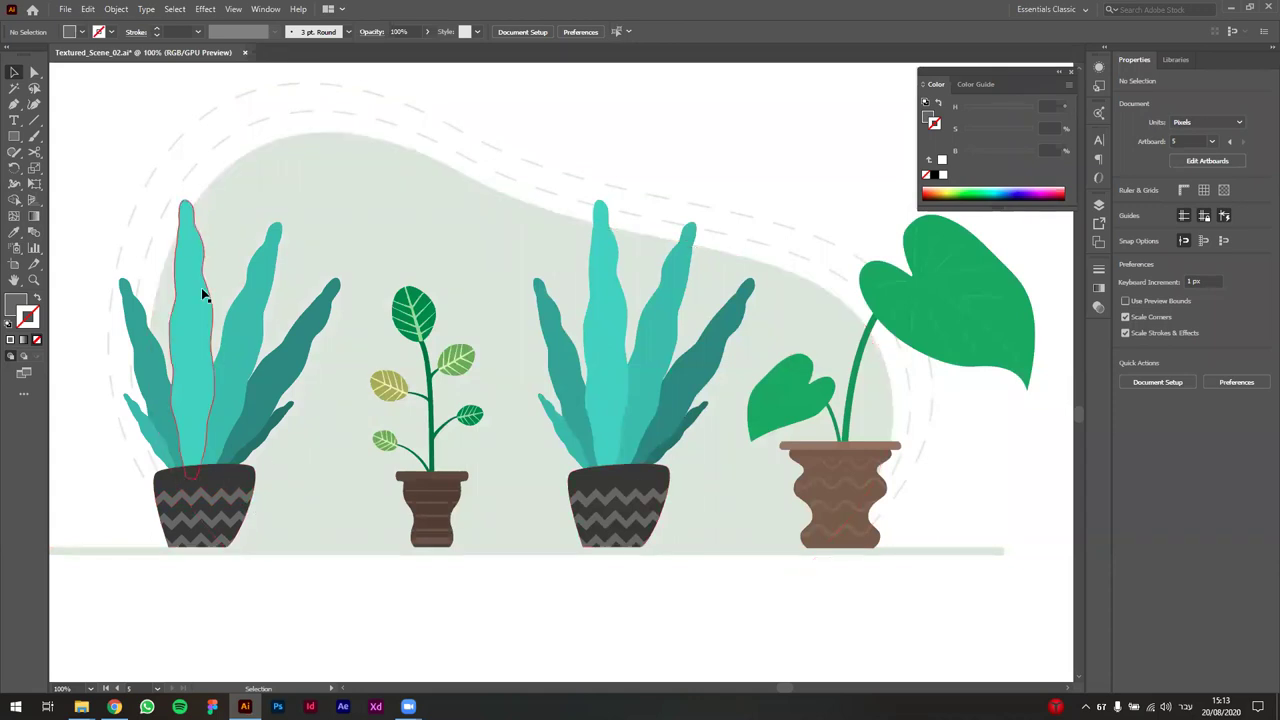
- Delete the three zigzag stripes from the copied teal plant's pot
click(242, 390)
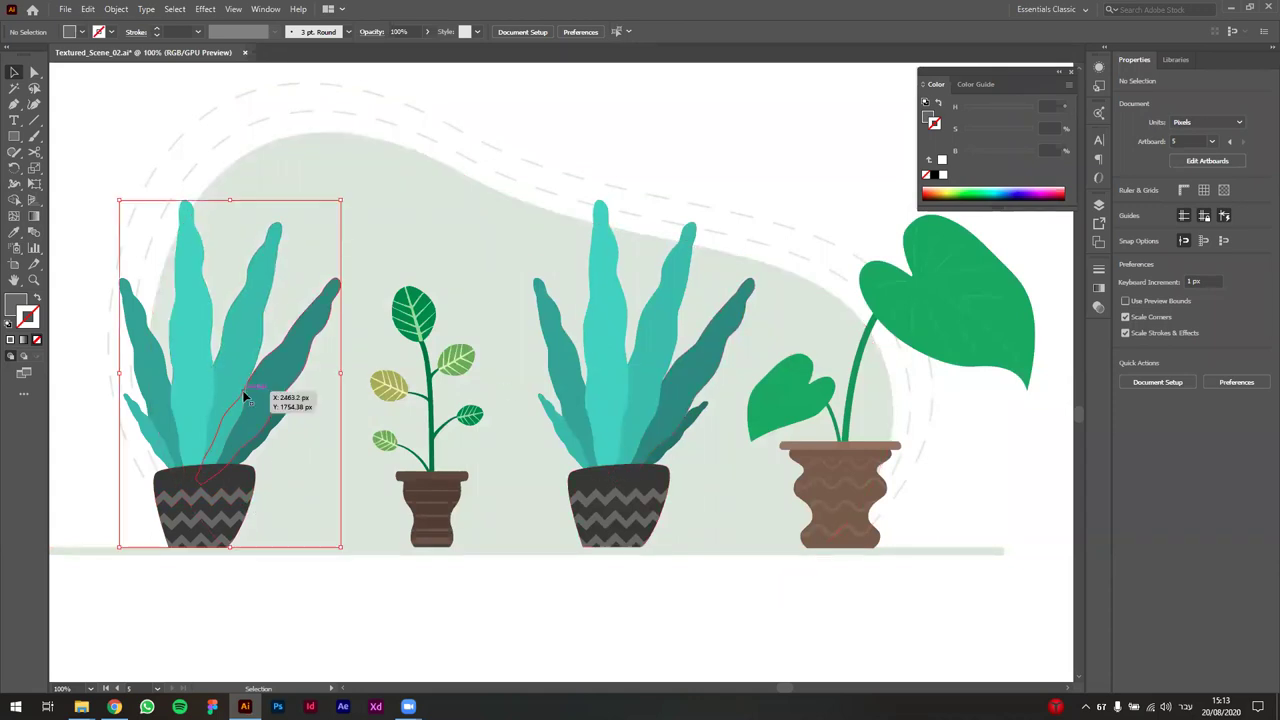
double_click(242, 390)
click(218, 496)
key(Delete)
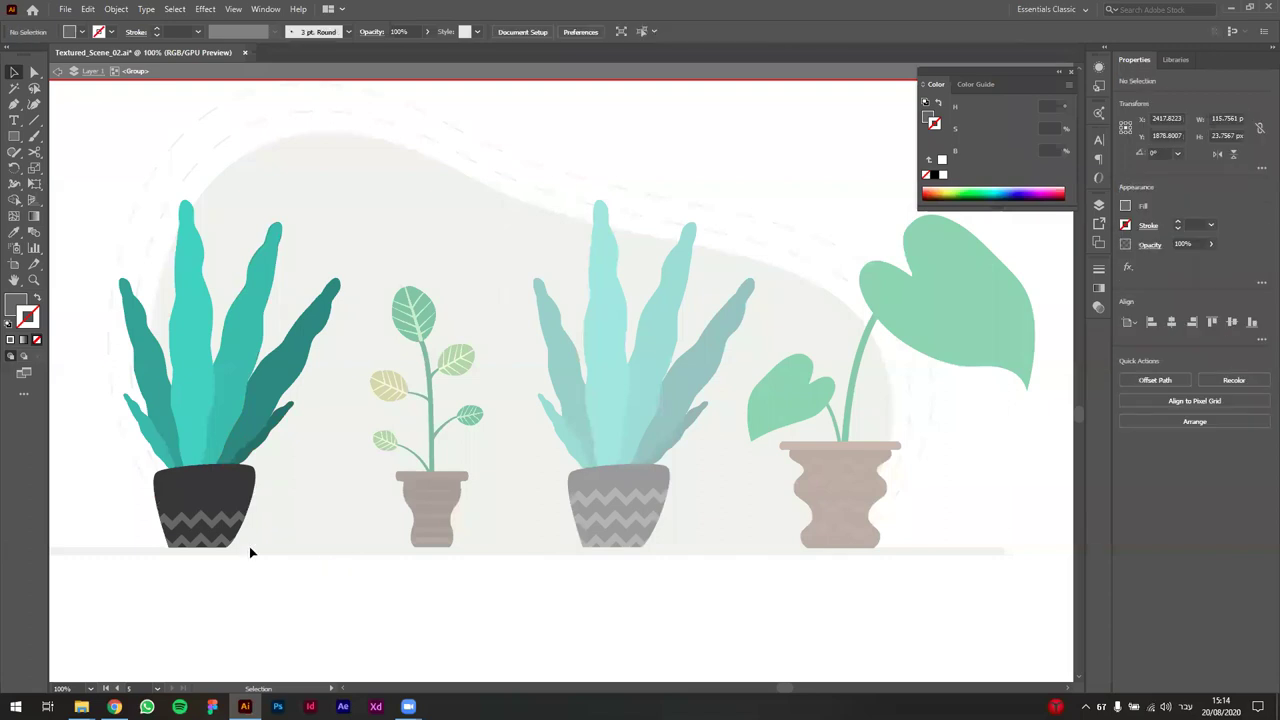
click(219, 520)
key(Delete)
click(218, 543)
key(Delete)
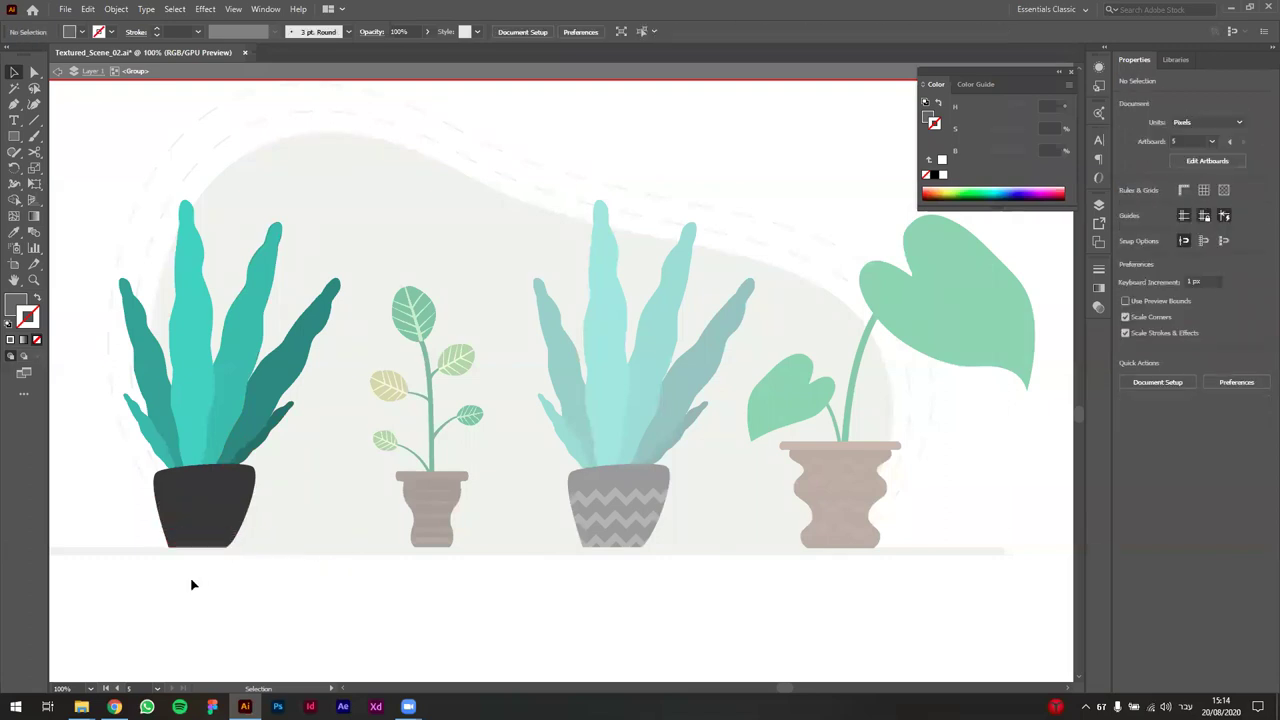
- Narrow the base of the copied plant's plain dark pot by moving its bottom corner points inward
scroll(198, 520, up, 2)
drag(240, 540, 312, 536)
scroll(316, 510, down, 1)
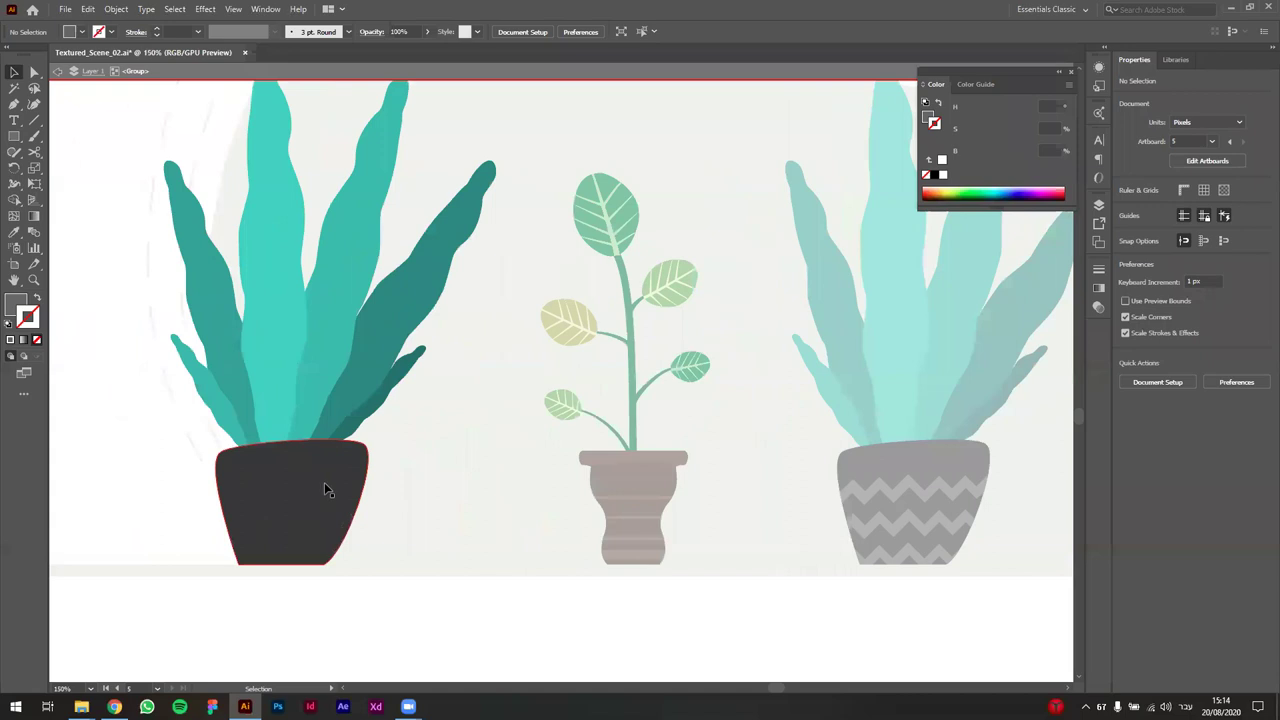
click(324, 482)
key(a)
drag(245, 563, 314, 566)
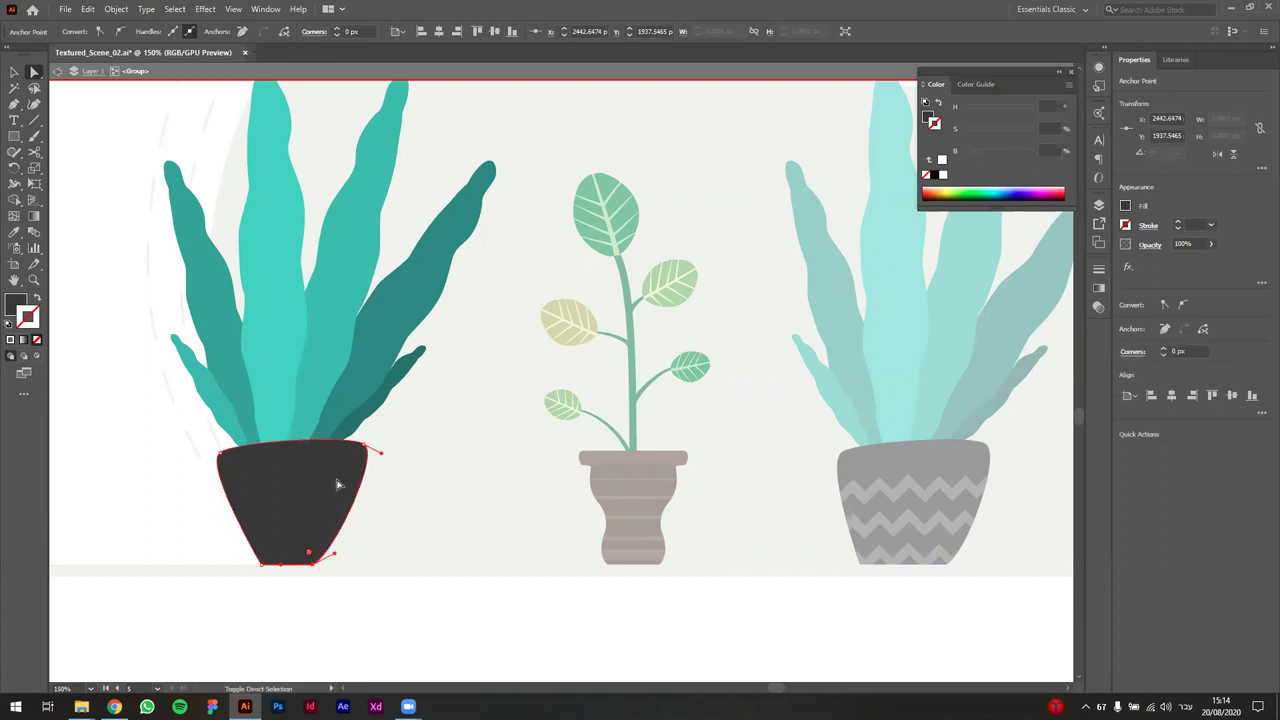
- Narrow the rim of the plain dark pot by moving its upper corner points inward, and leave the plant's group
mouse_move(222, 460)
mouse_down()
mouse_move(231, 454)
mouse_move(212, 456)
mouse_move(236, 448)
mouse_up()
key(ctrl+z)
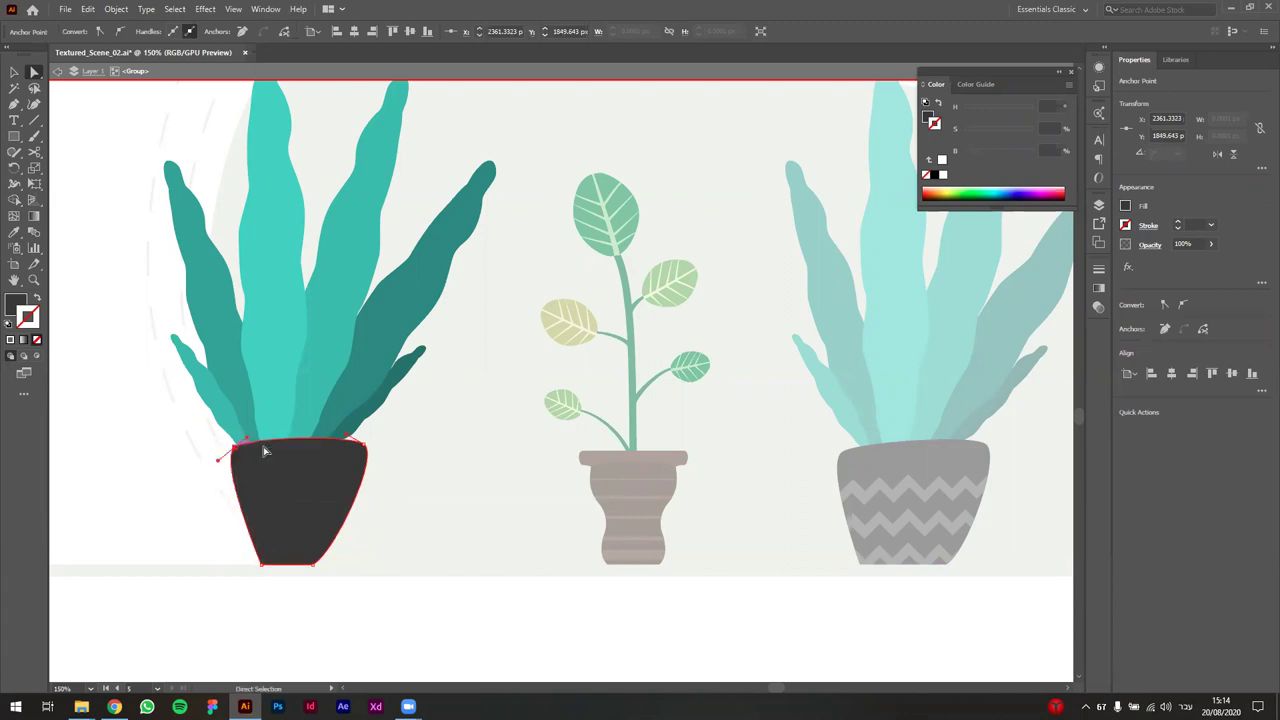
mouse_move(367, 449)
mouse_down()
mouse_move(362, 474)
mouse_move(354, 463)
mouse_up()
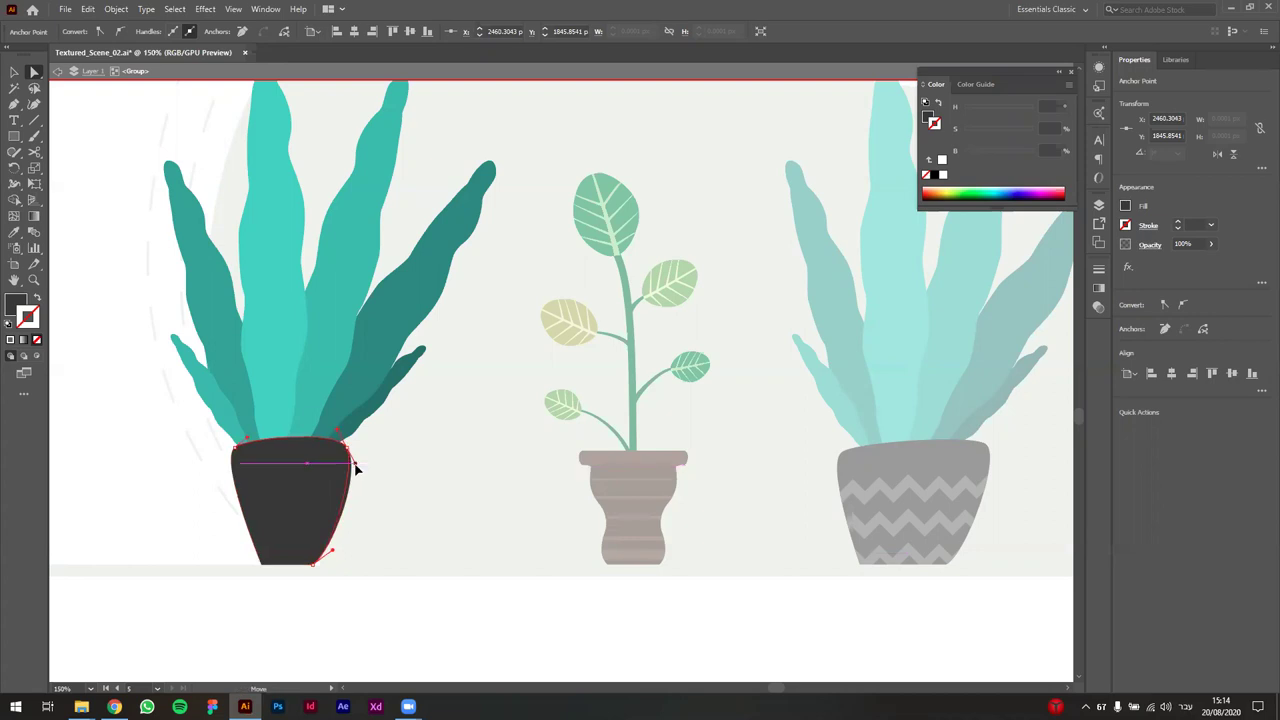
key(v)
double_click(403, 570)
scroll(405, 580, down, 1)
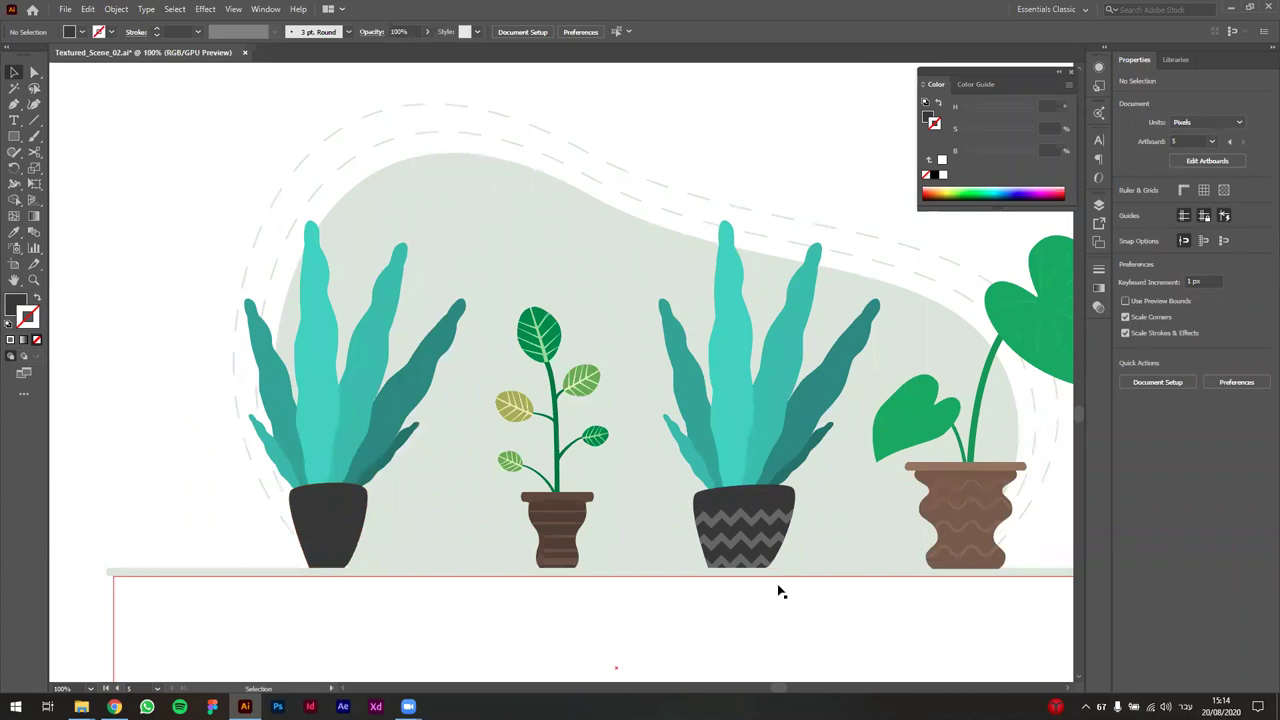
- Inside the copied plant's group, draw a circle about 10 px wide on the dark pot and set its fill brightness to 27.06%
double_click(311, 396)
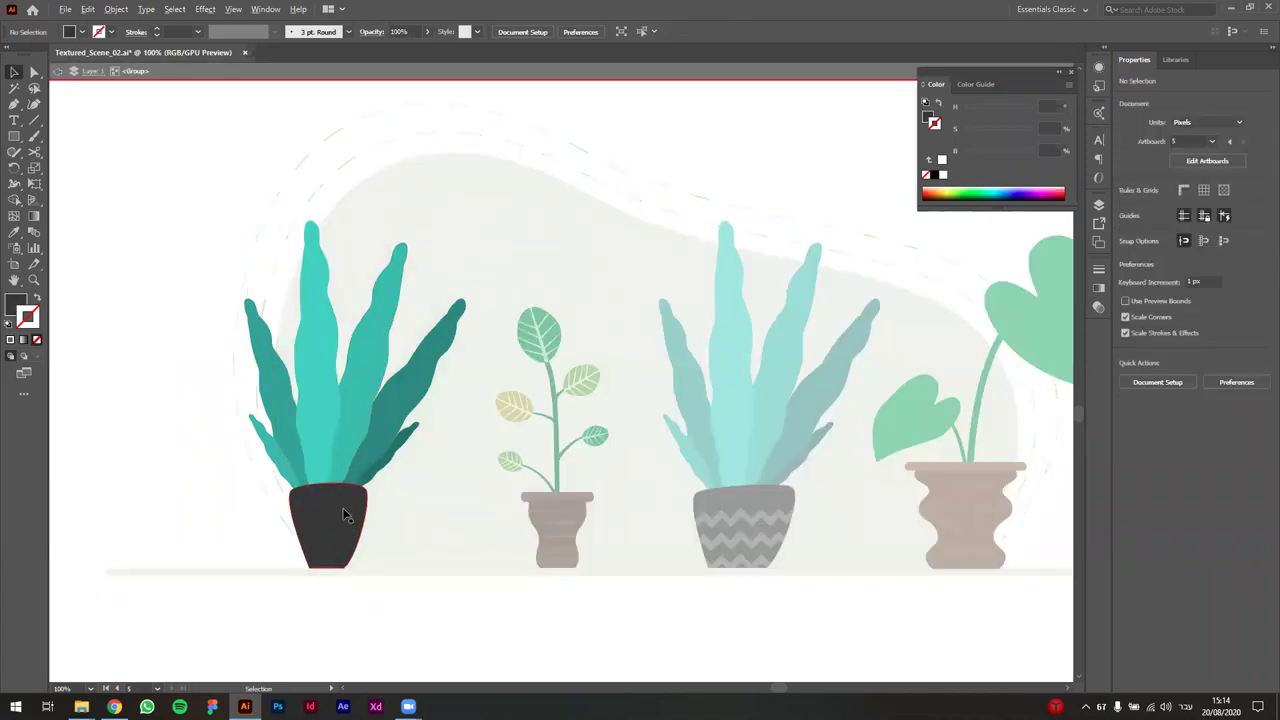
scroll(315, 516, up, 2)
click(303, 533)
scroll(344, 560, up, 1)
drag(344, 560, 451, 537)
key(l)
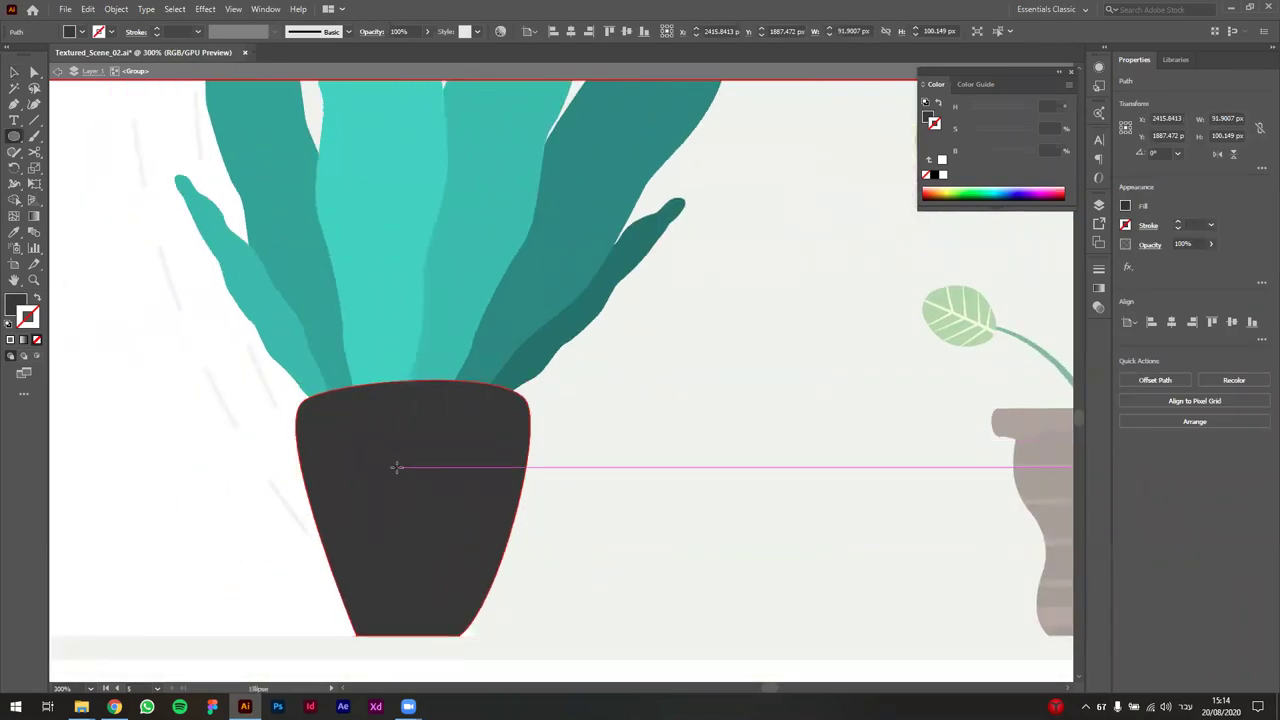
mouse_move(356, 441)
mouse_down()
mouse_move(394, 491)
mouse_move(355, 442)
mouse_up()
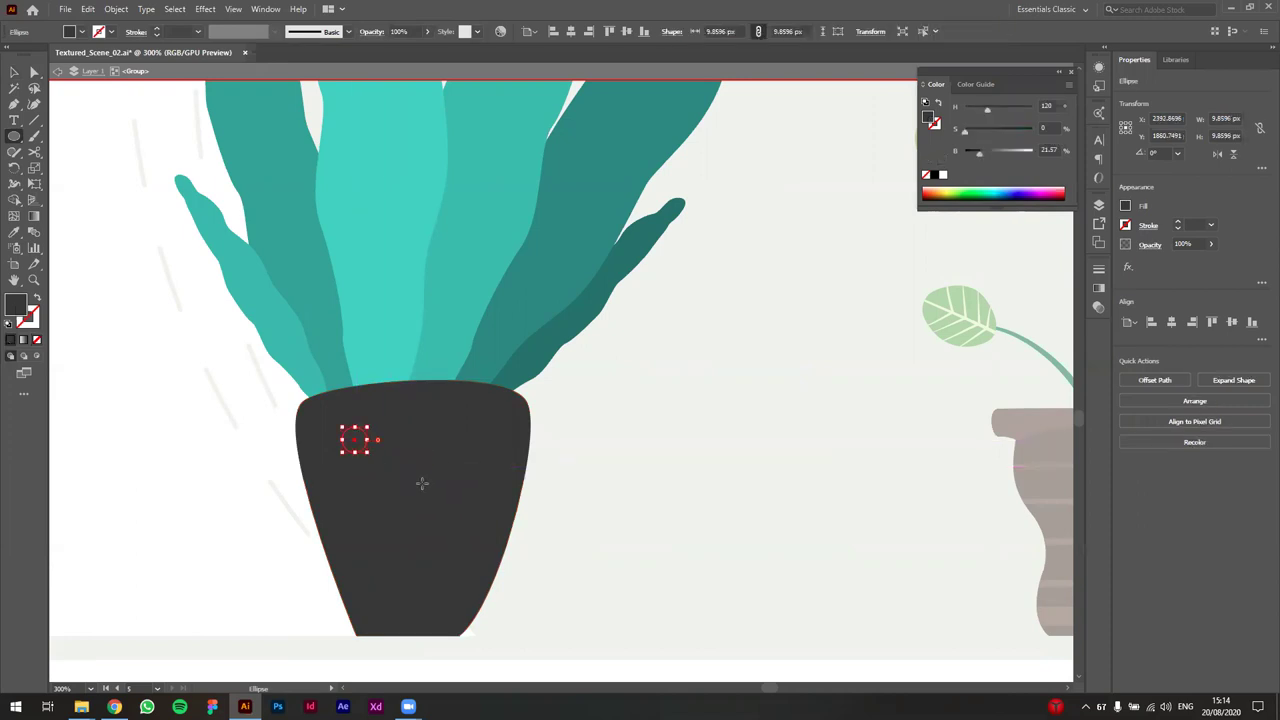
drag(978, 162, 984, 157)
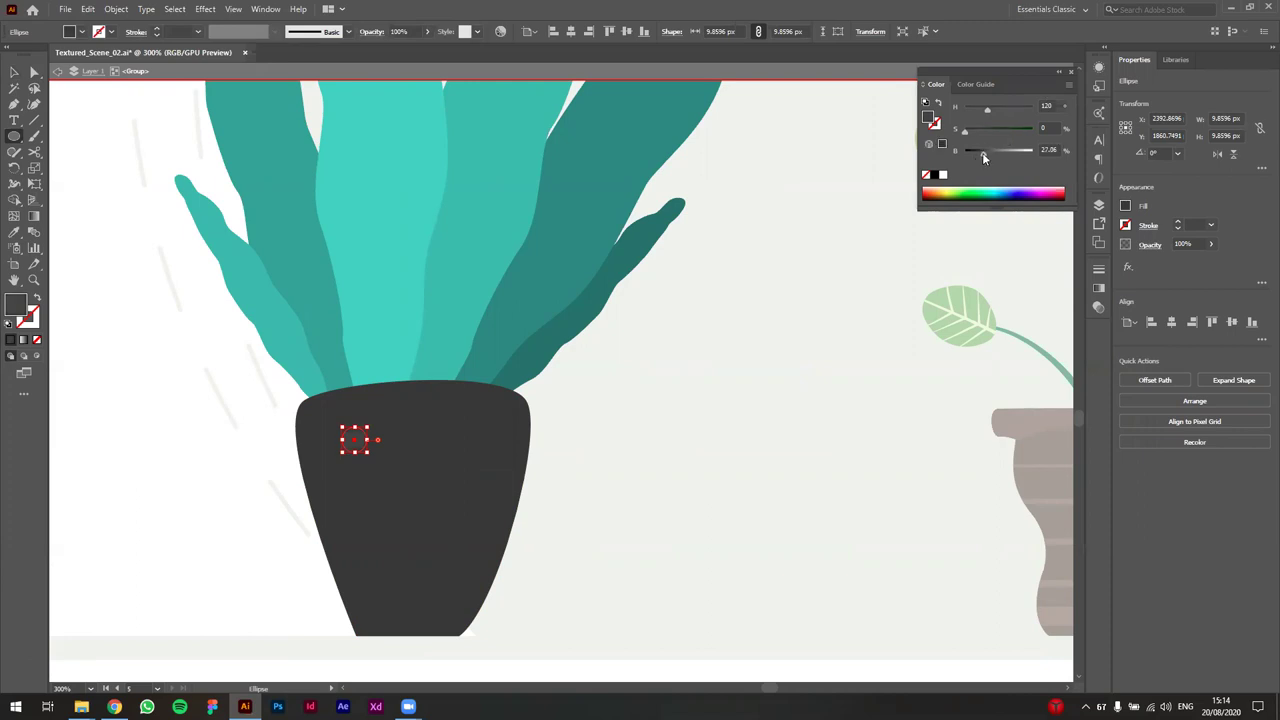
- Scatter copies of the circle over the dark pot at different sizes, turning one of them into an outlined ring
key(v)
drag(357, 441, 381, 584)
scroll(406, 566, up, 2)
drag(325, 326, 352, 459)
key(shift+x)
key(v)
click(390, 521)
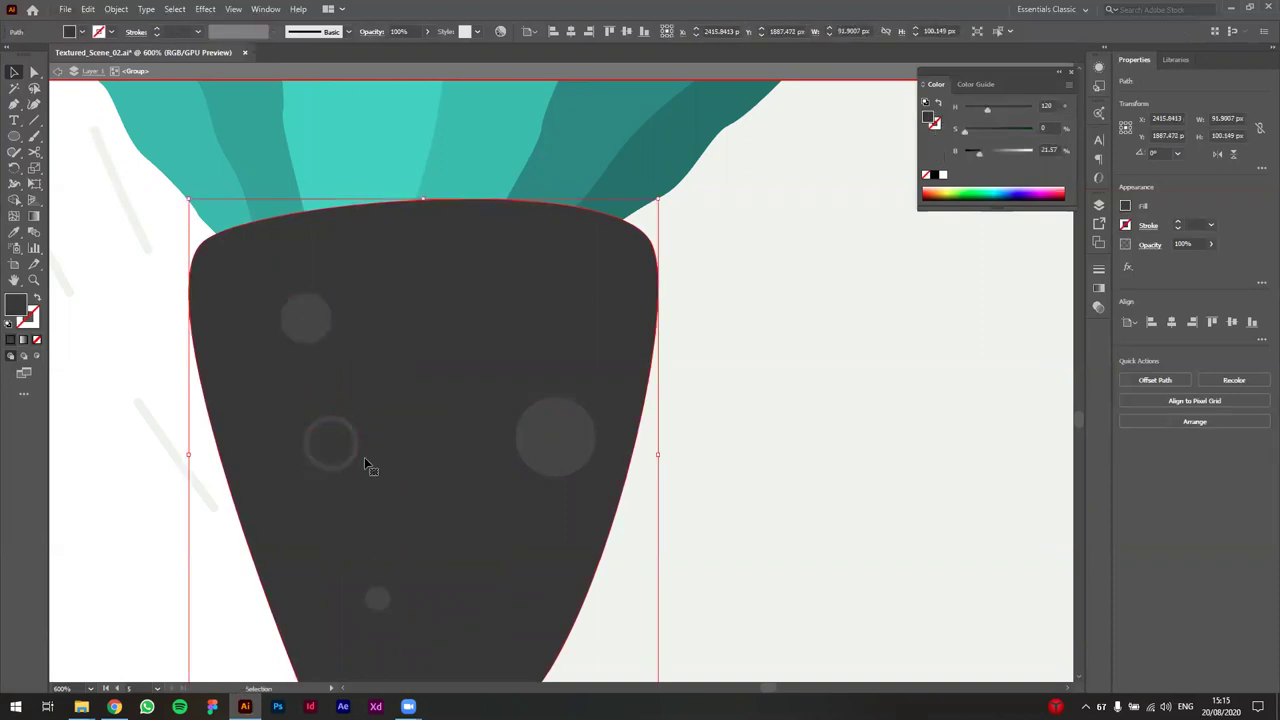
- Add two smaller rings and another small dot to the pot pattern, and move the largest dot higher
drag(358, 460, 483, 526)
click(545, 285)
drag(557, 437, 569, 358)
drag(495, 520, 530, 528)
drag(390, 590, 465, 423)
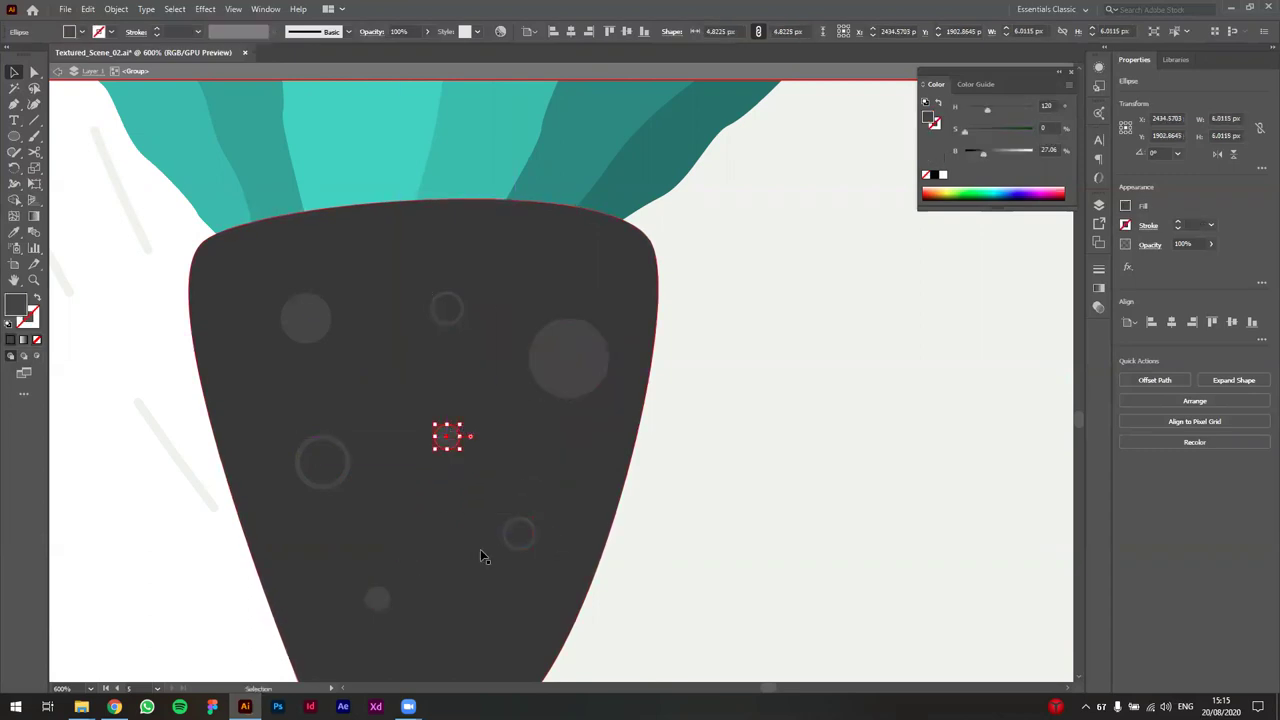
- Enlarge the pot's middle dot to about 6.7 px, shift and shrink the lowest dot, and leave the plant's group
drag(379, 600, 367, 608)
click(446, 437)
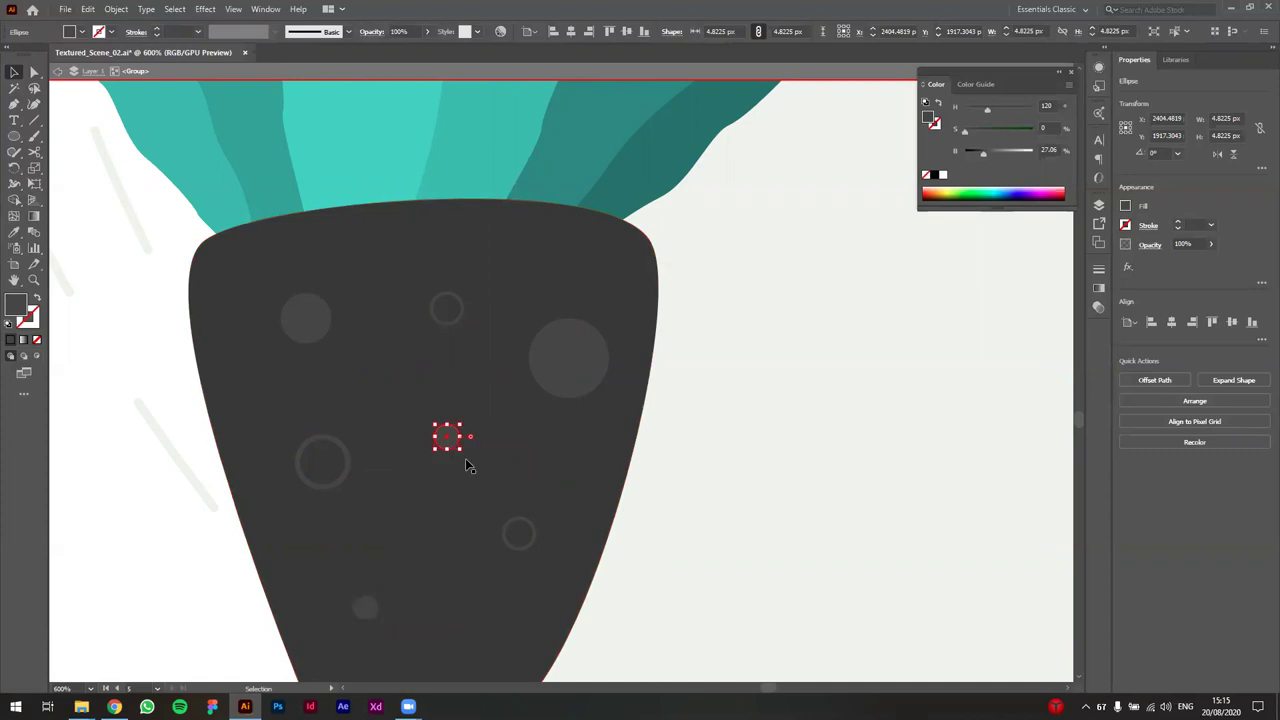
drag(465, 458, 469, 460)
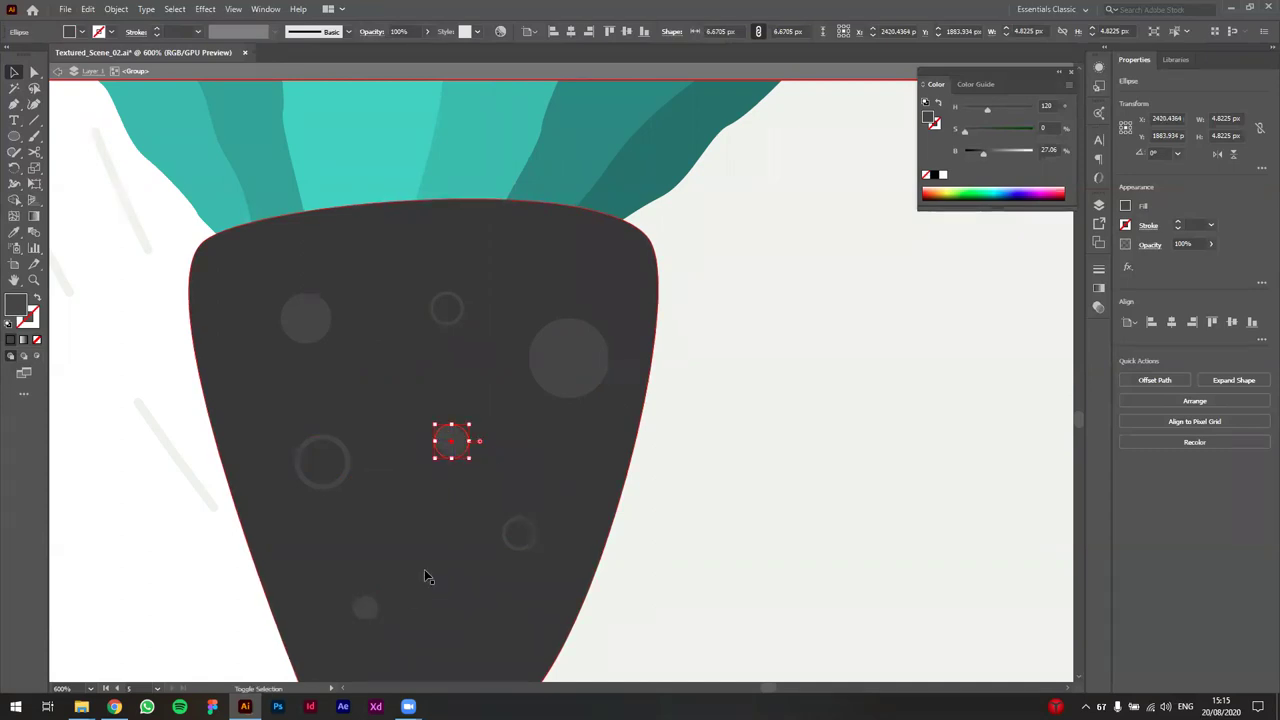
click(366, 606)
drag(377, 594, 372, 599)
scroll(423, 540, down, 2)
double_click(572, 543)
scroll(532, 529, down, 2)
drag(353, 513, 223, 477)
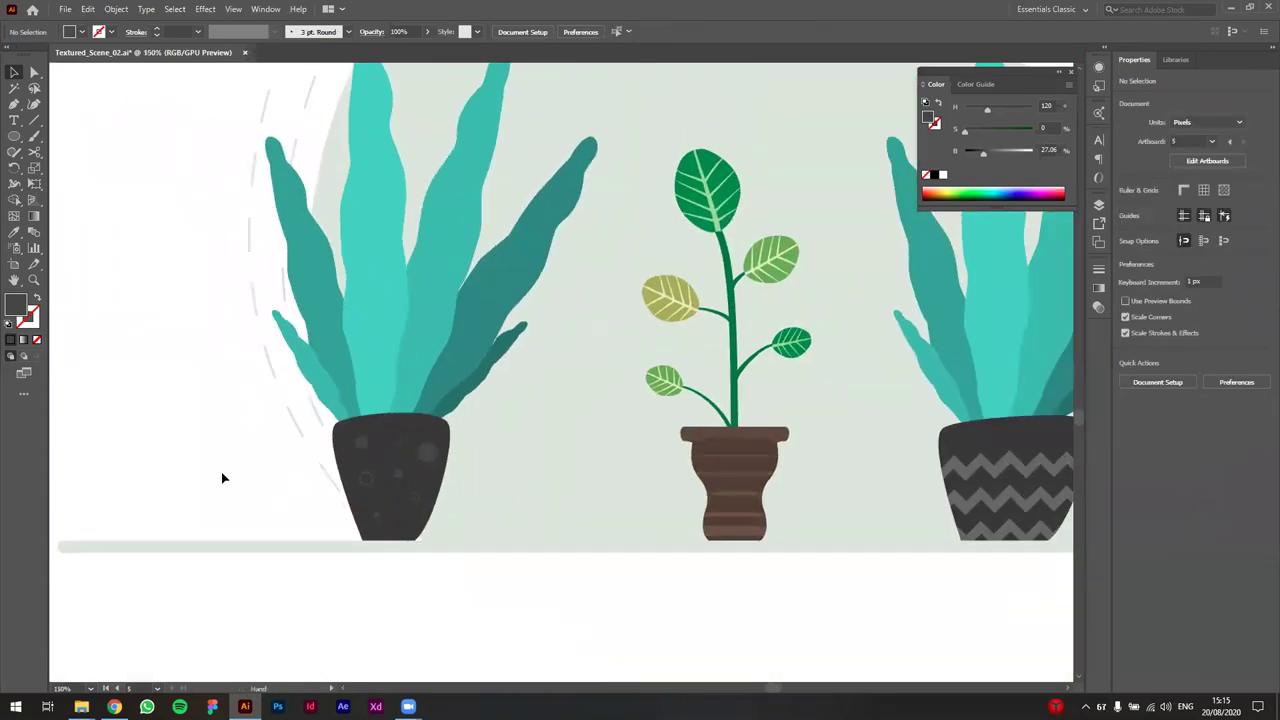
scroll(222, 478, down, 1)
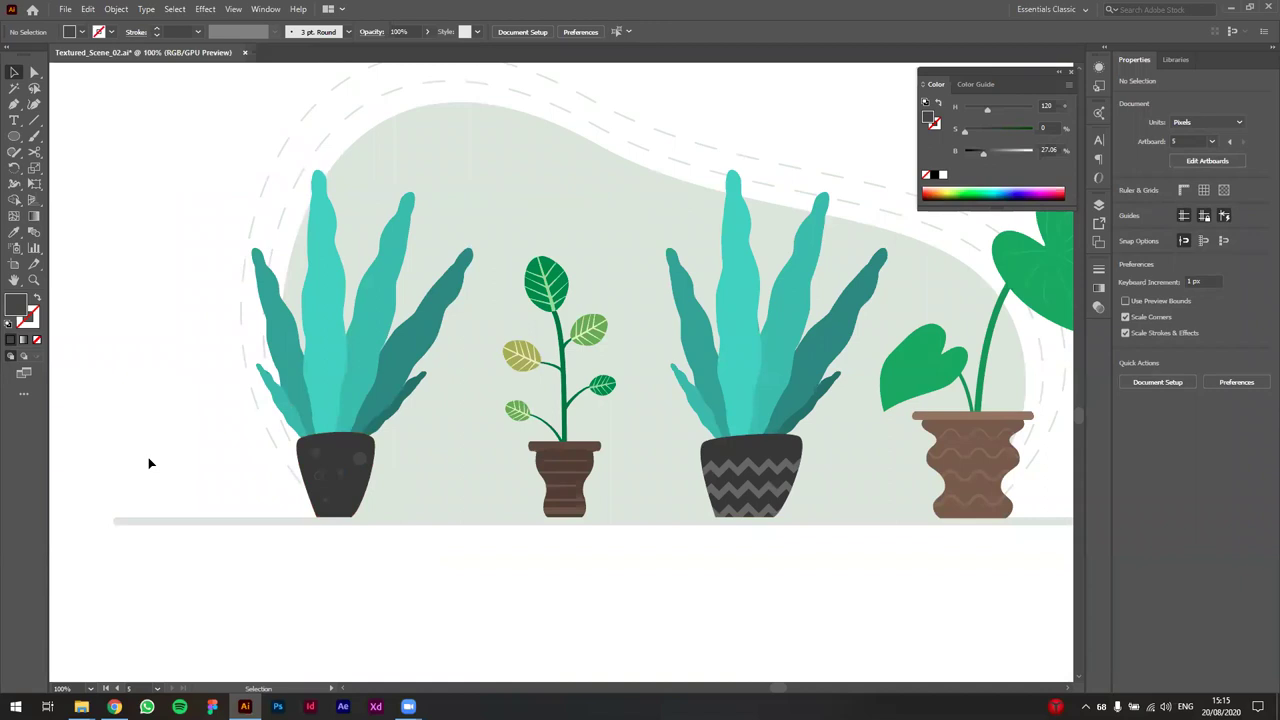
- Recolor all six leaves of the copied teal plant to greens by shifting their linked hues to 141°, and leave the group
scroll(184, 474, up, 1)
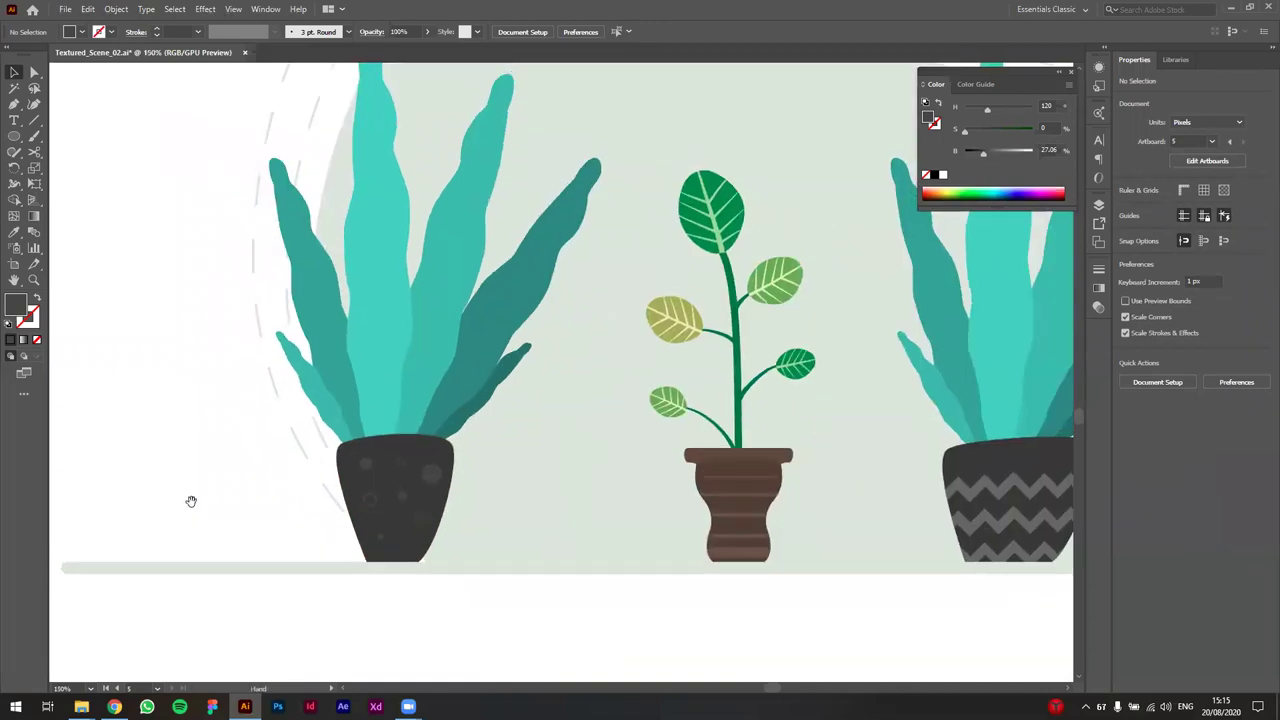
scroll(189, 503, up, 1)
double_click(350, 433)
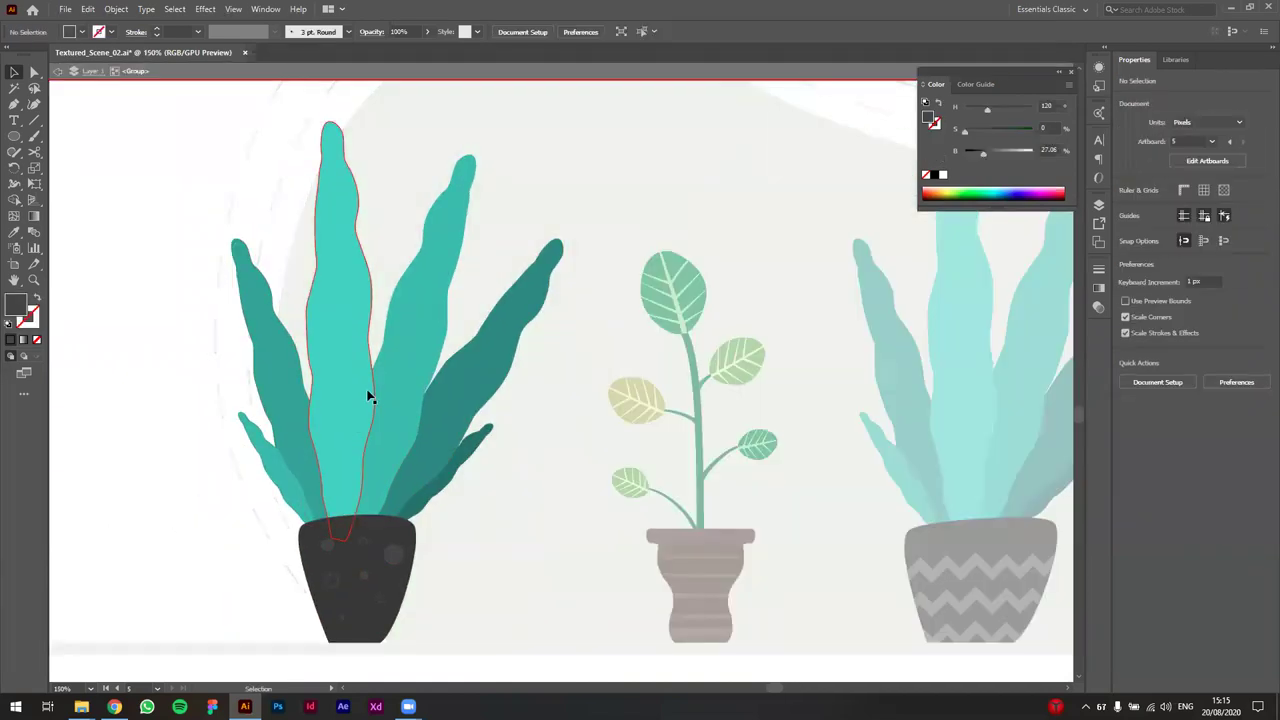
click(254, 462)
shift+click(266, 352)
shift+click(338, 335)
shift+click(408, 322)
shift+click(478, 360)
shift+click(482, 437)
scroll(448, 527, down, 1)
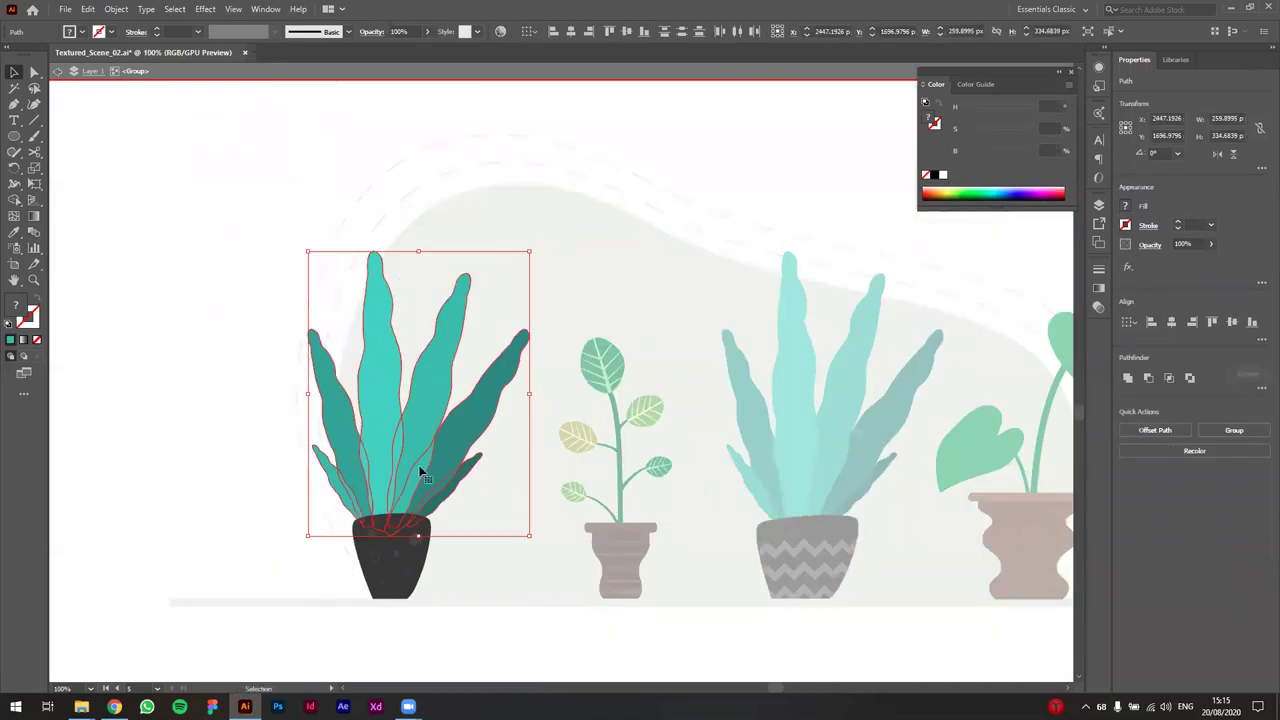
click(501, 33)
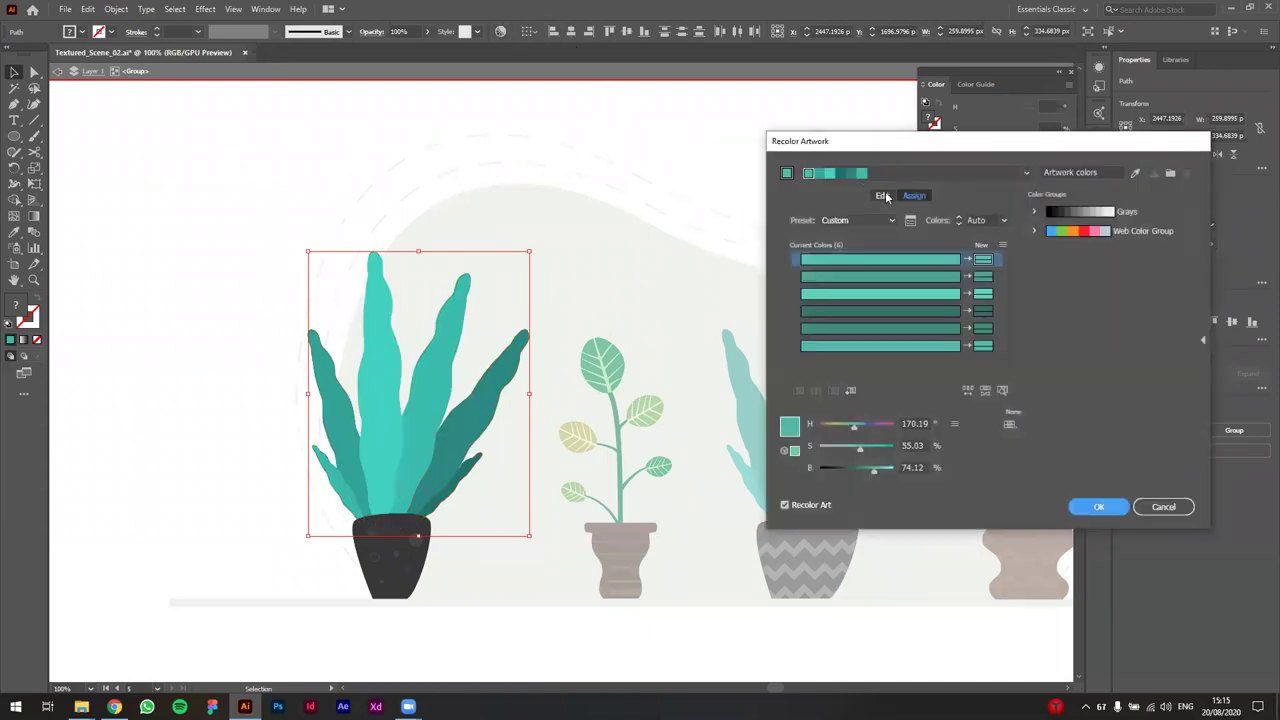
click(882, 196)
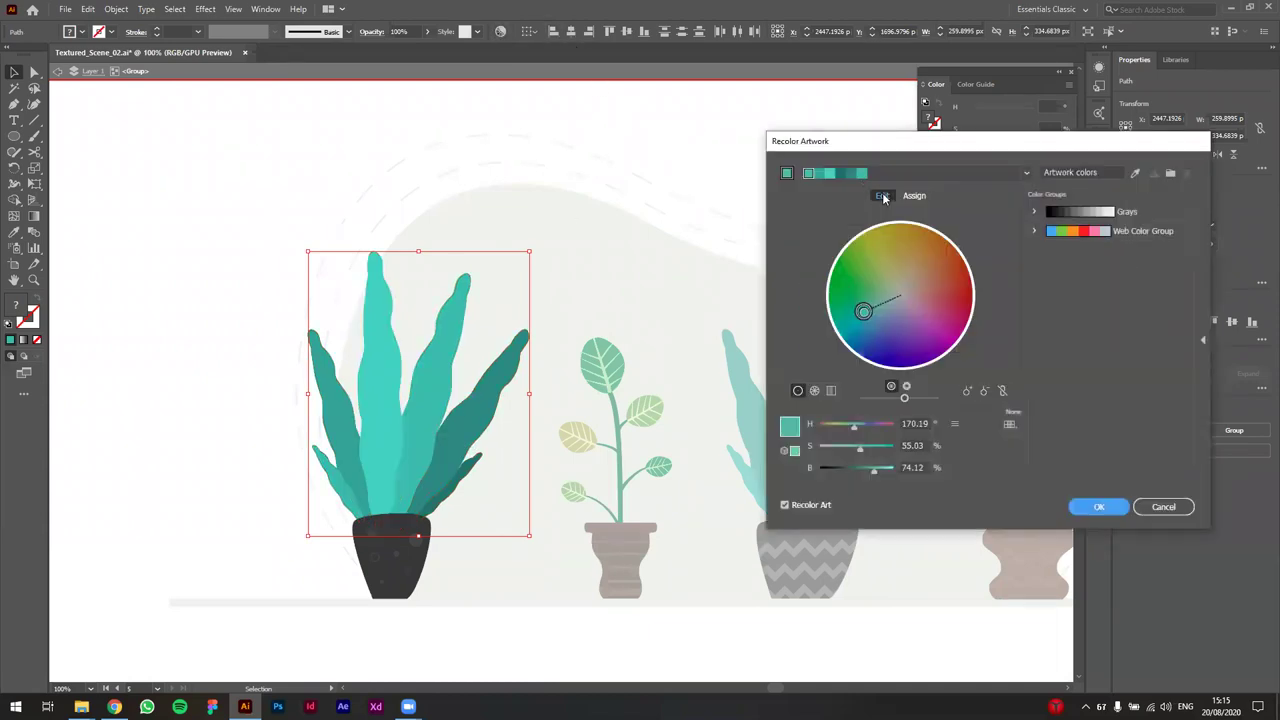
click(1001, 390)
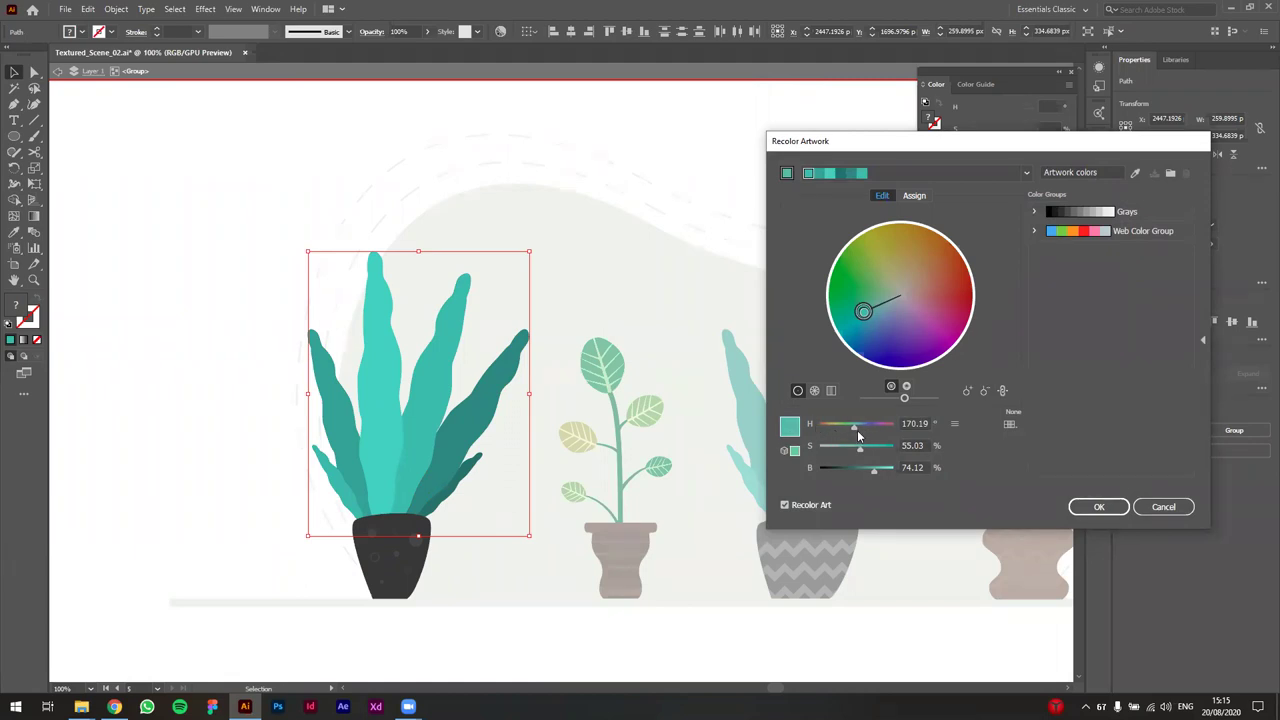
drag(853, 424, 845, 424)
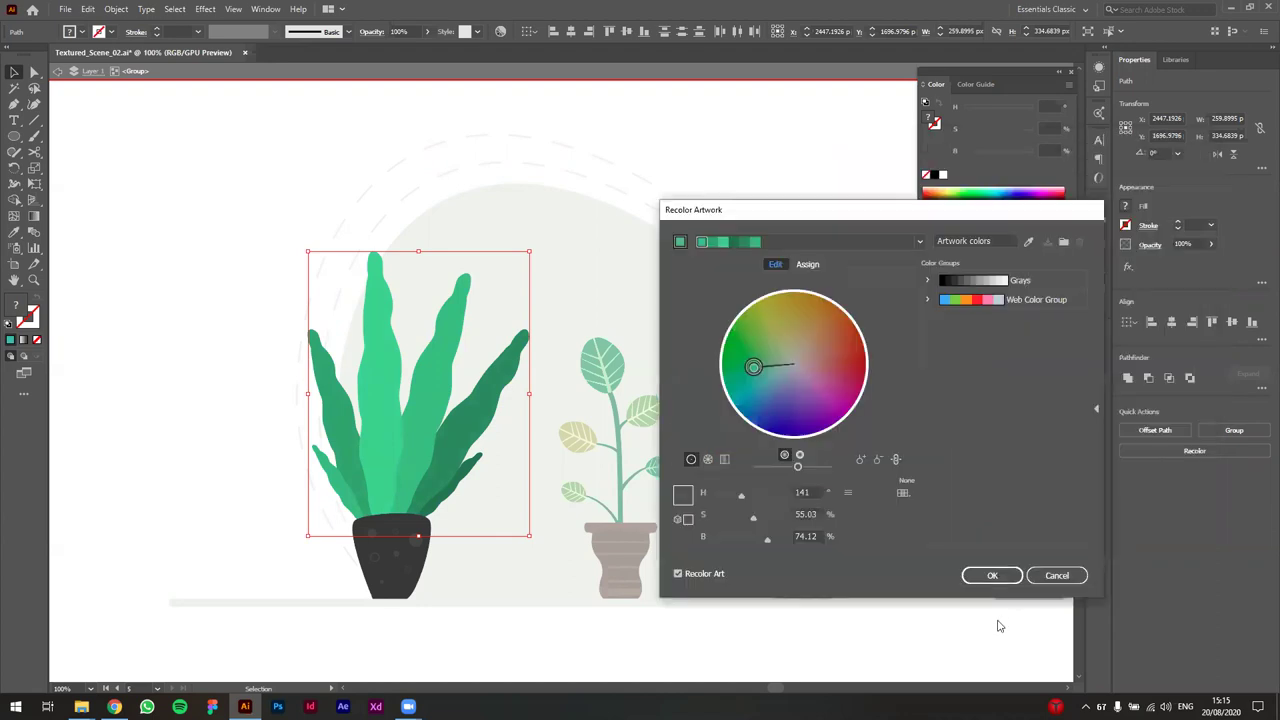
click(977, 572)
click(214, 466)
double_click(214, 466)
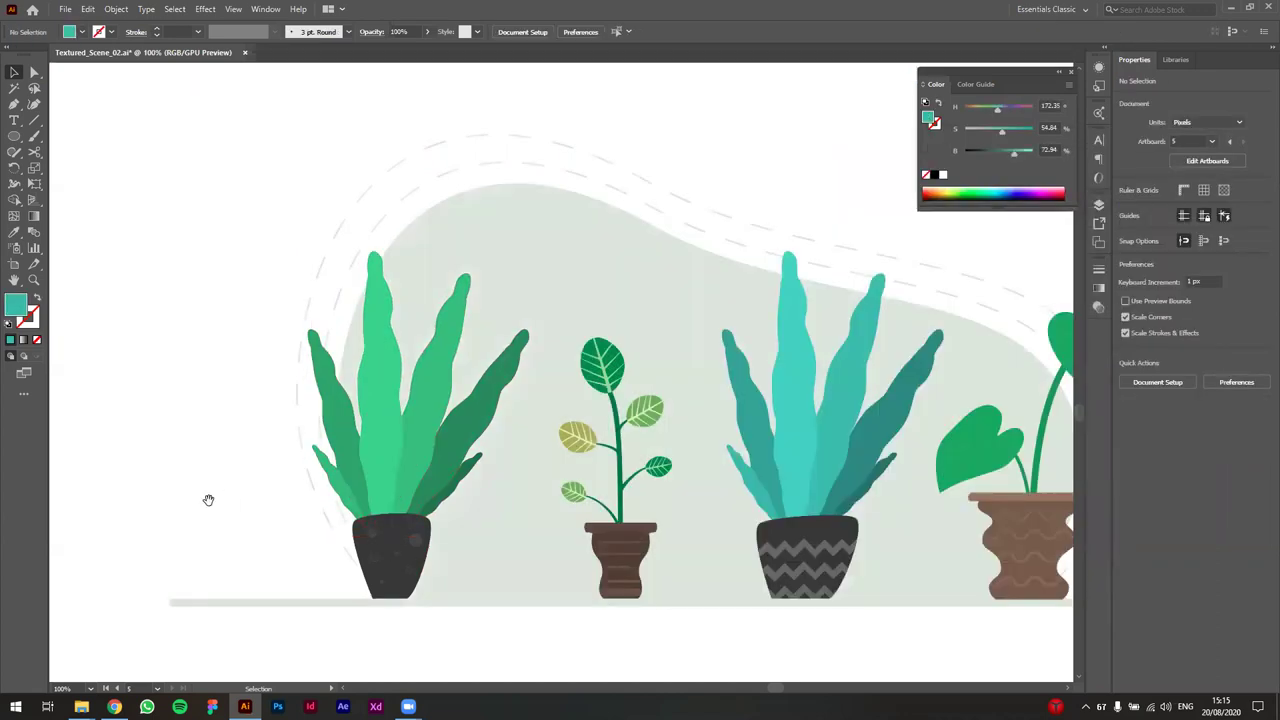
- Reshape the green plant's tallest central leaf into a wider, much shorter leaf and rotate it to rise from the pot
drag(324, 534, 266, 508)
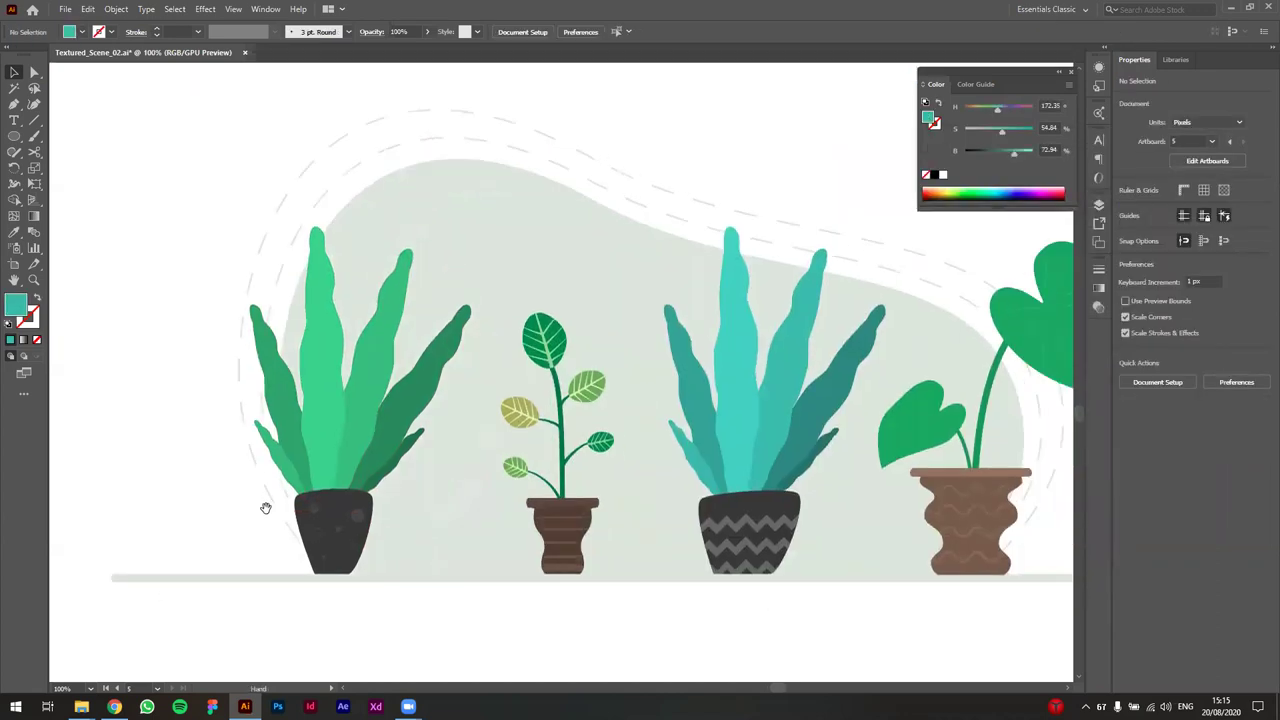
double_click(364, 447)
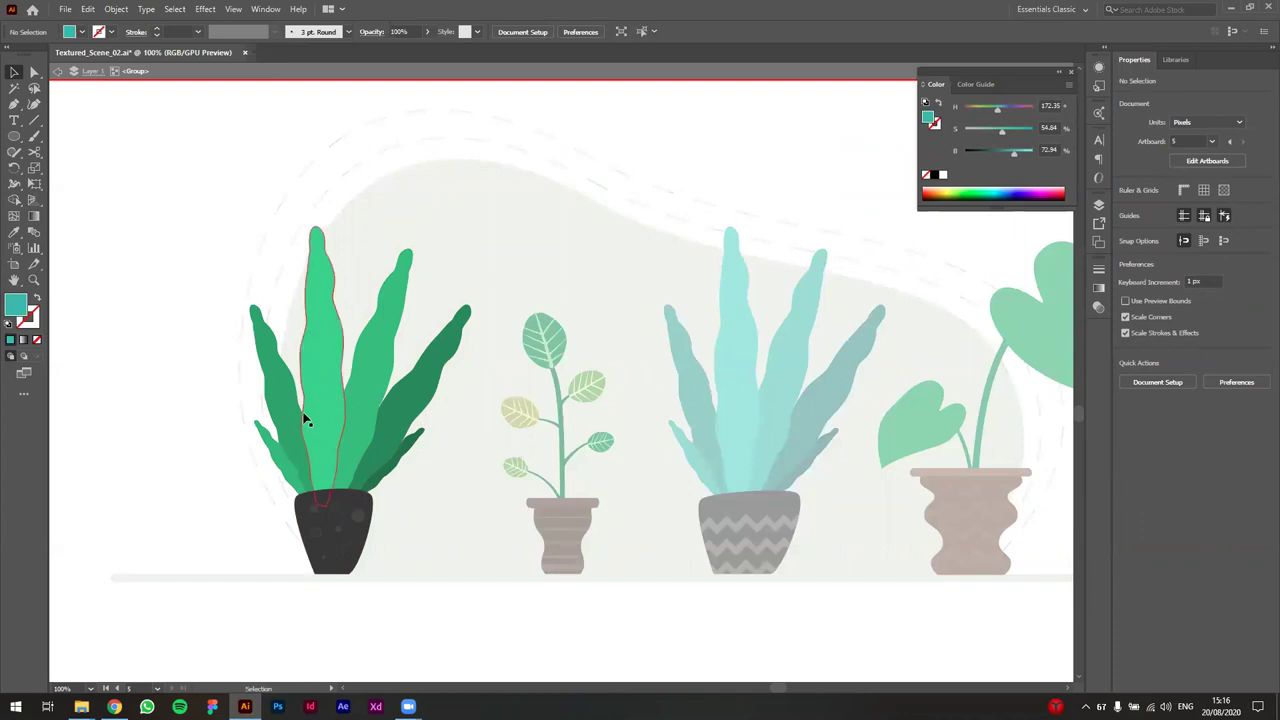
click(324, 346)
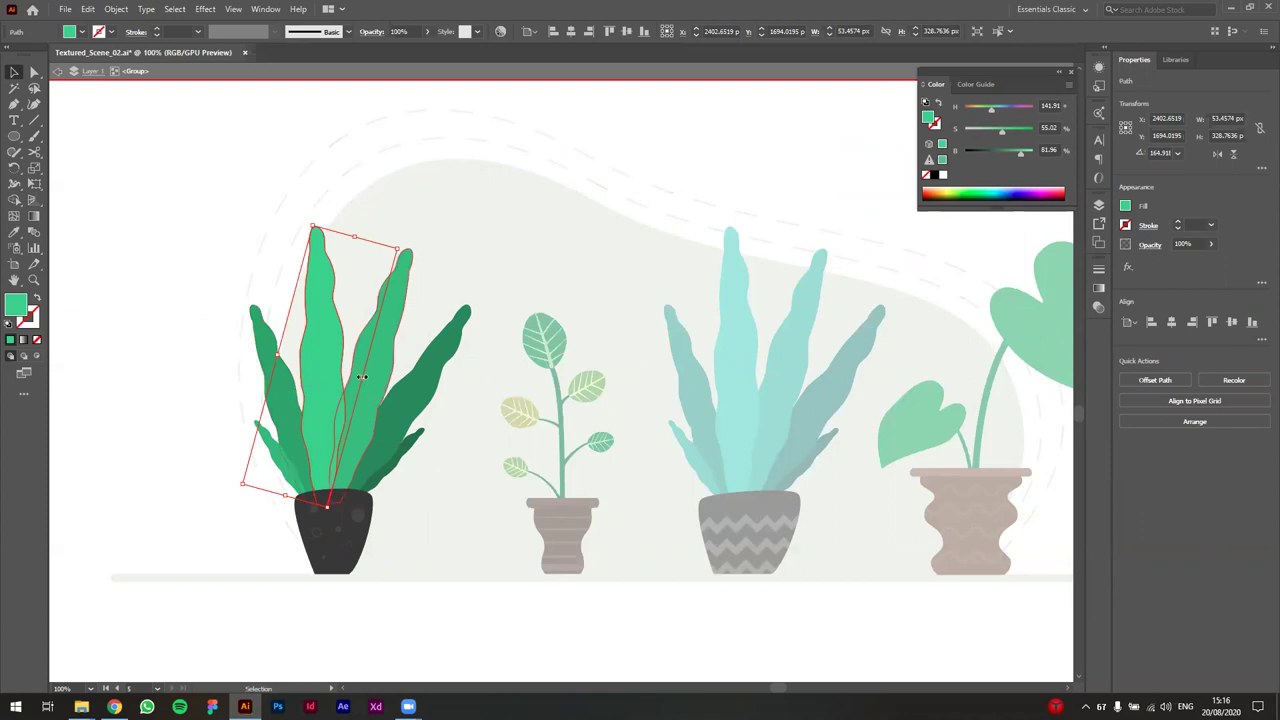
drag(362, 377, 425, 383)
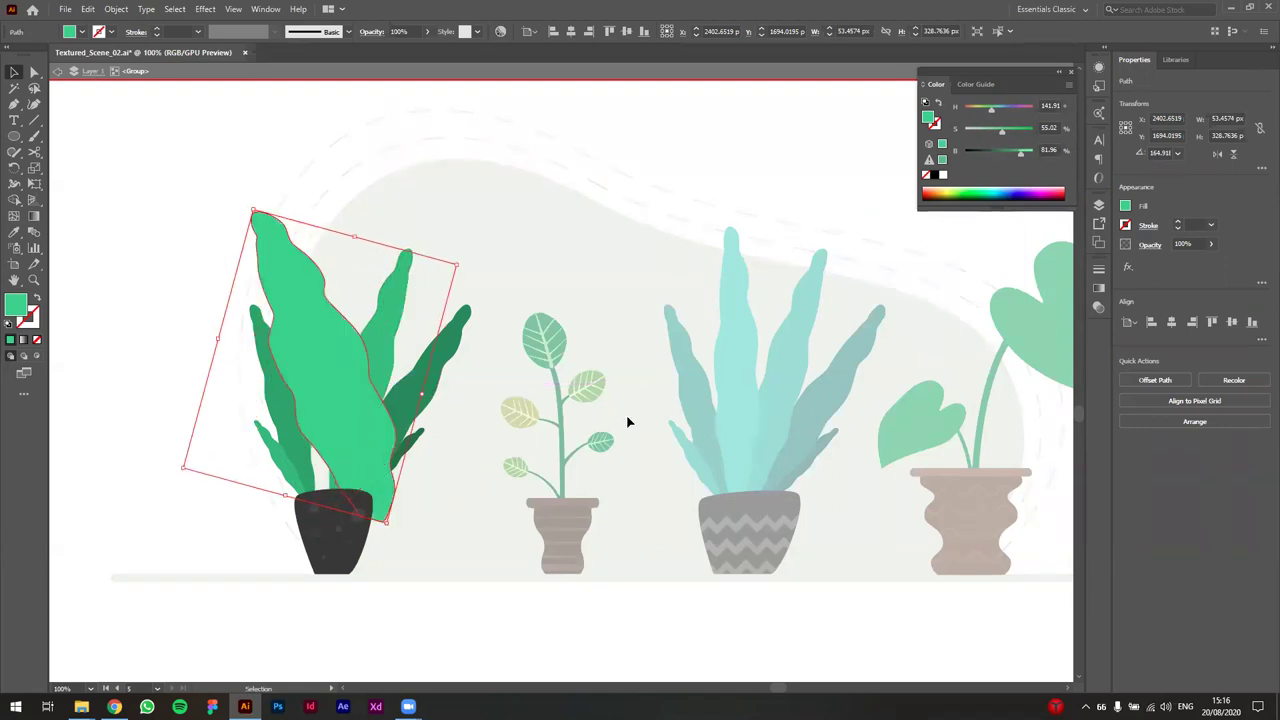
drag(253, 210, 295, 326)
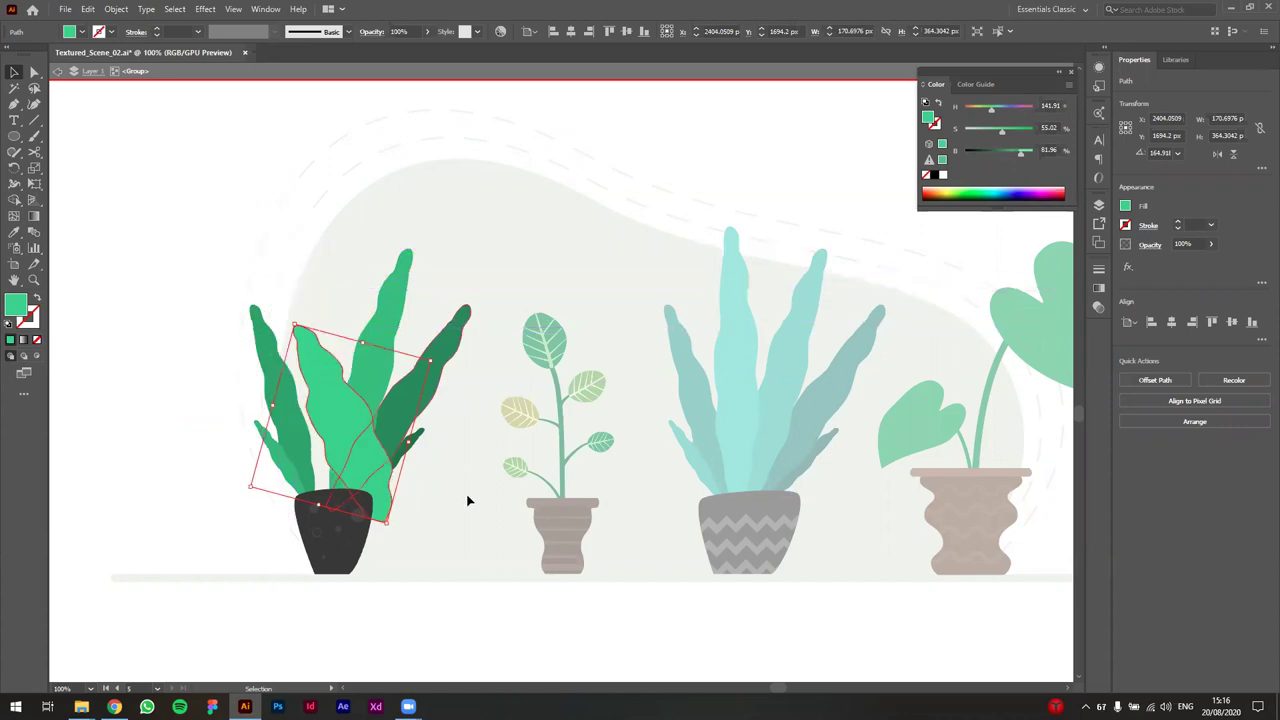
drag(374, 443, 341, 435)
drag(335, 329, 346, 423)
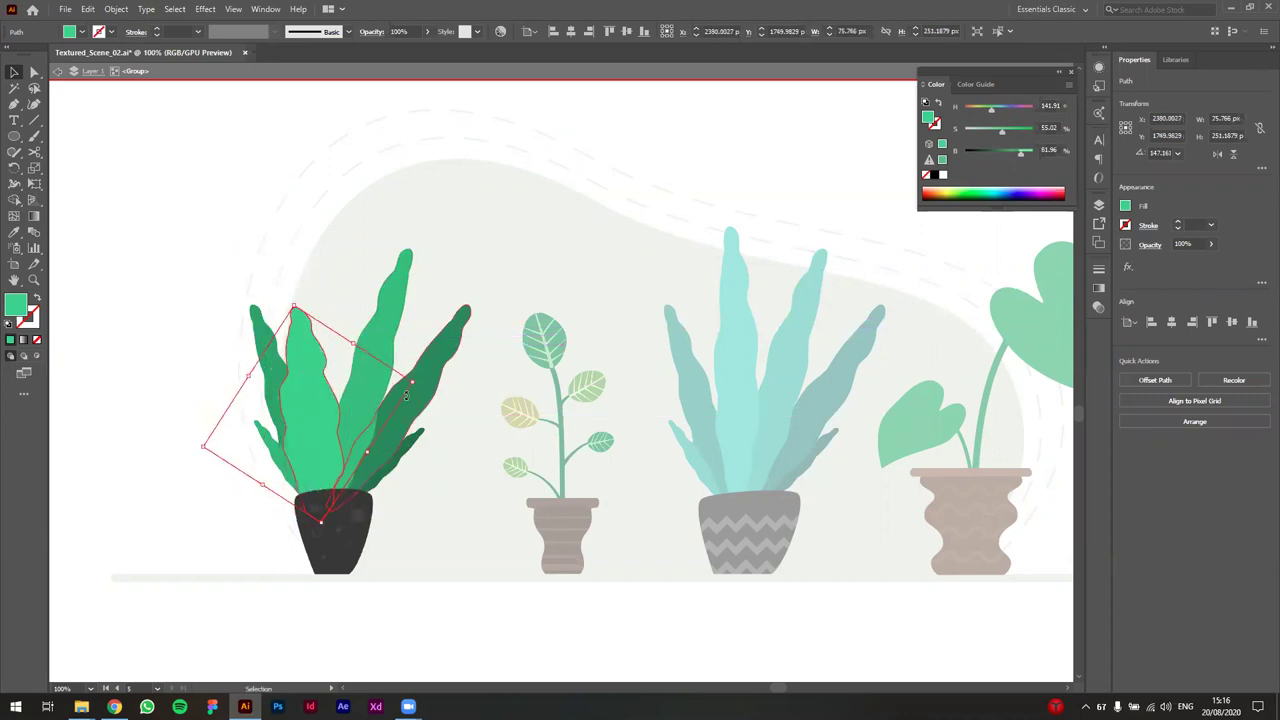
drag(416, 381, 470, 376)
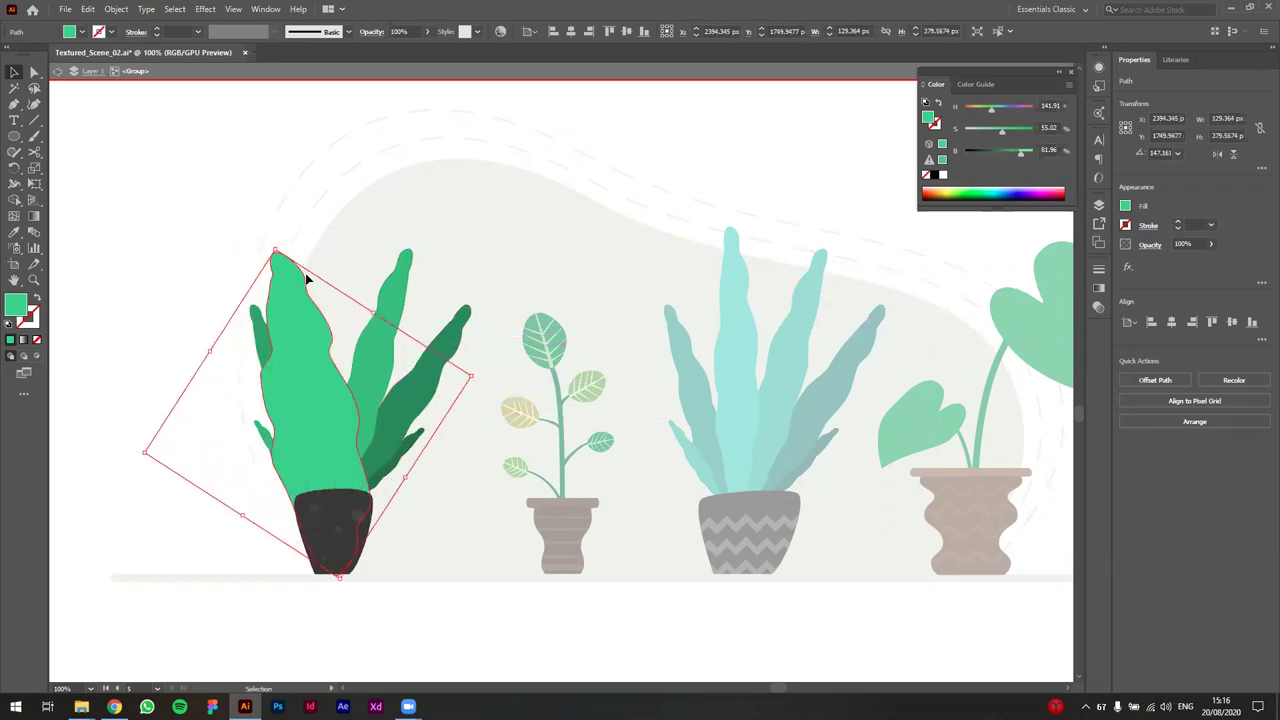
drag(279, 251, 330, 430)
drag(297, 311, 305, 367)
drag(331, 445, 334, 428)
- Widen and shorten the green plant's leaf right of centre and its inner left leaf so both are lower than the central leaf
click(375, 357)
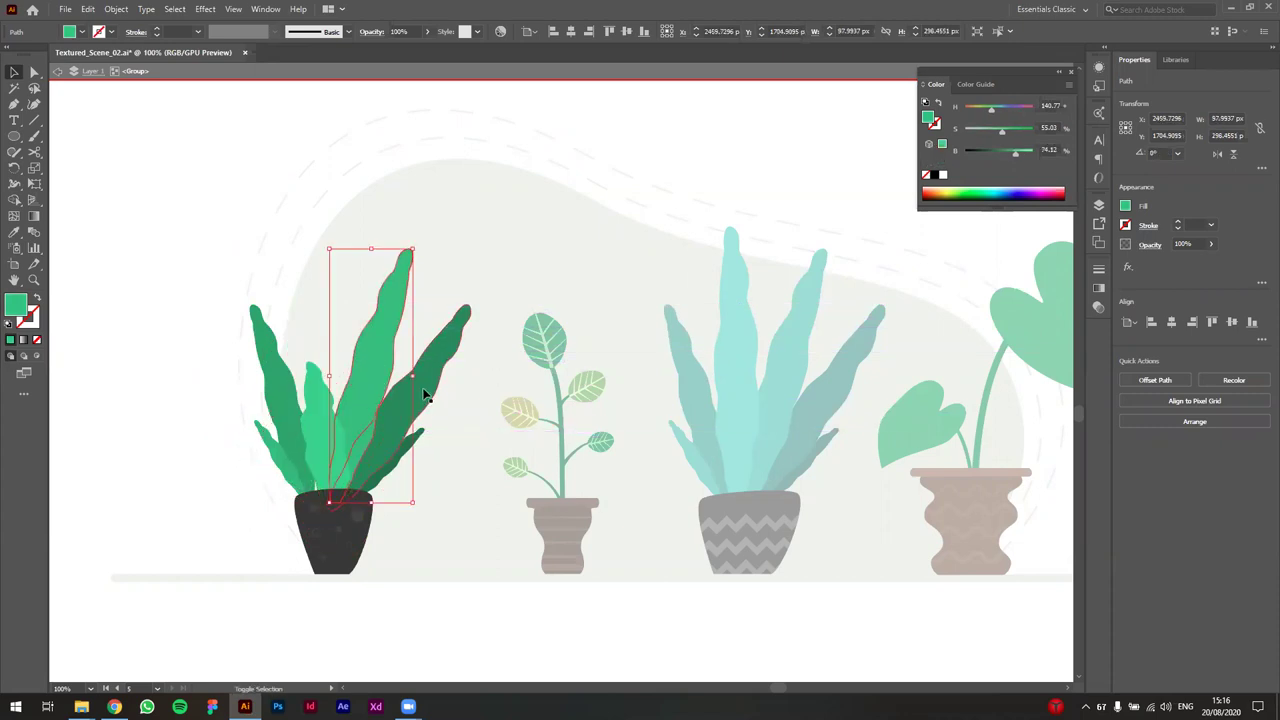
drag(412, 377, 492, 386)
drag(494, 242, 399, 403)
click(286, 371)
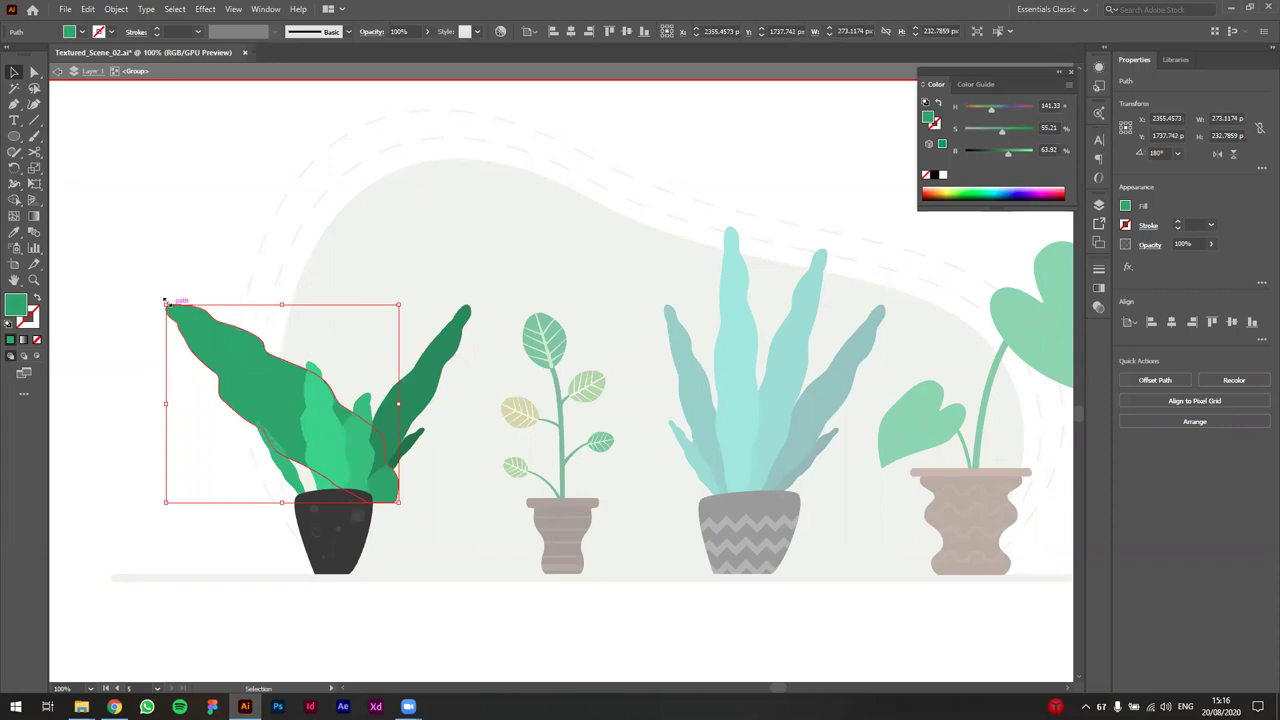
drag(158, 300, 346, 431)
- Widen the green plant's small outer left leaf, then scale and position it against the pot's rim
scroll(237, 255, down, 1)
click(264, 414)
drag(306, 384, 248, 378)
drag(267, 425, 290, 456)
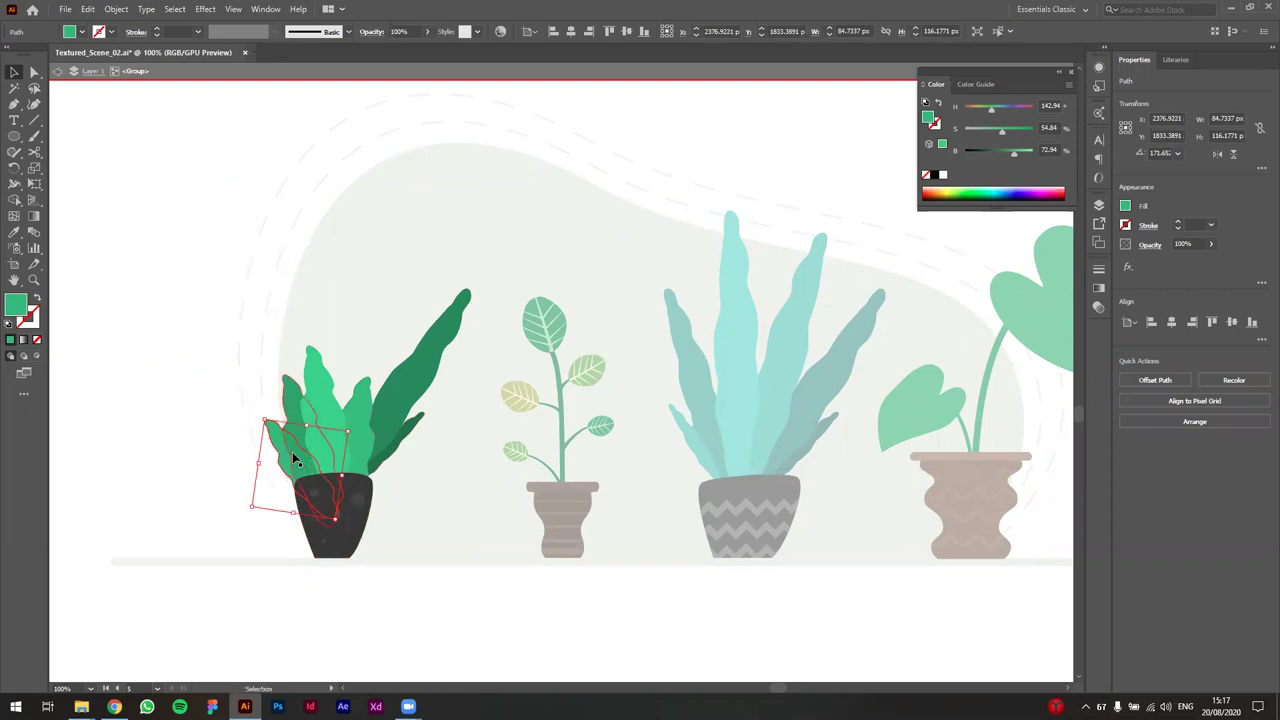
scroll(303, 465, up, 2)
drag(237, 385, 249, 404)
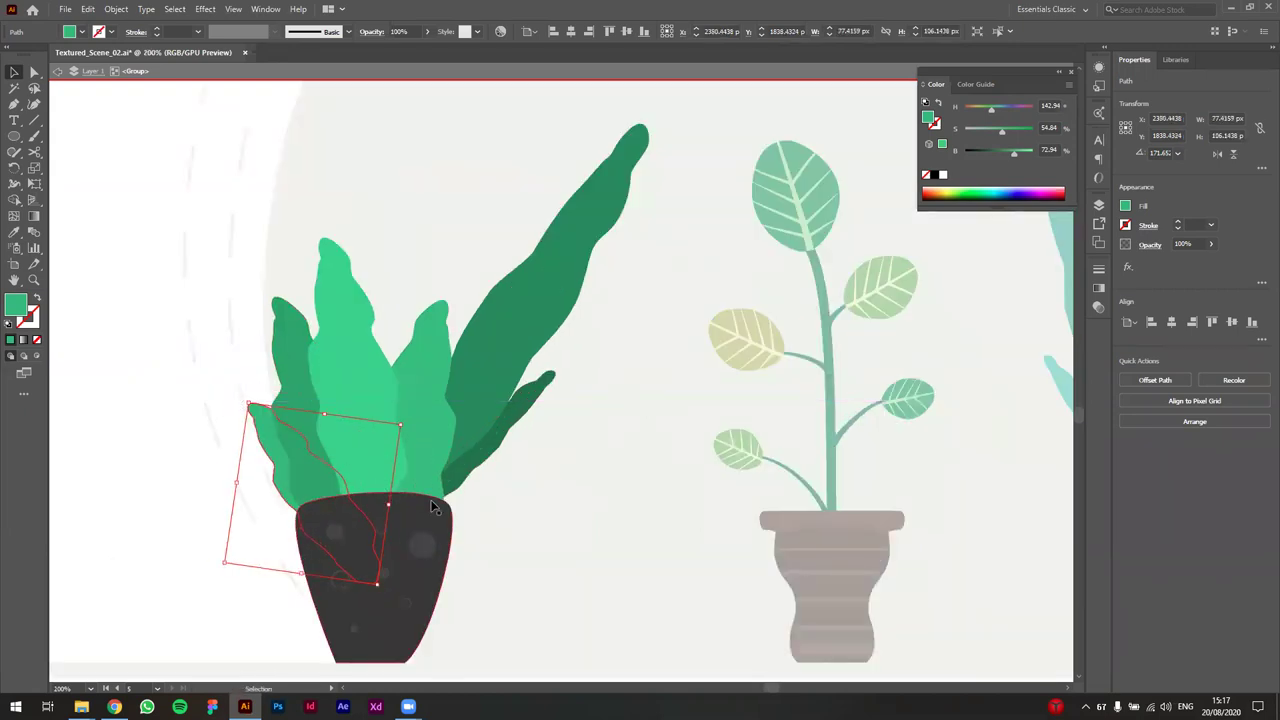
- Fill the small outer left leaf with the dark green sampled from the small outer right leaf
key(i)
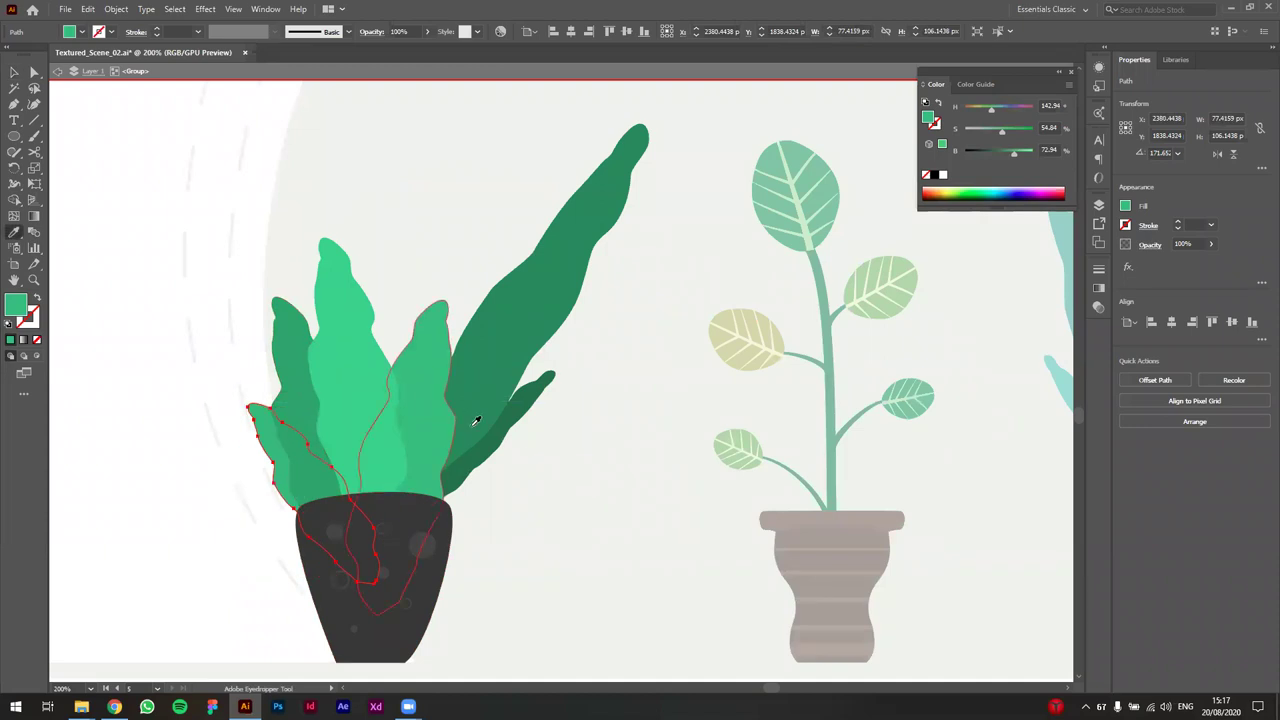
click(500, 437)
key(v)
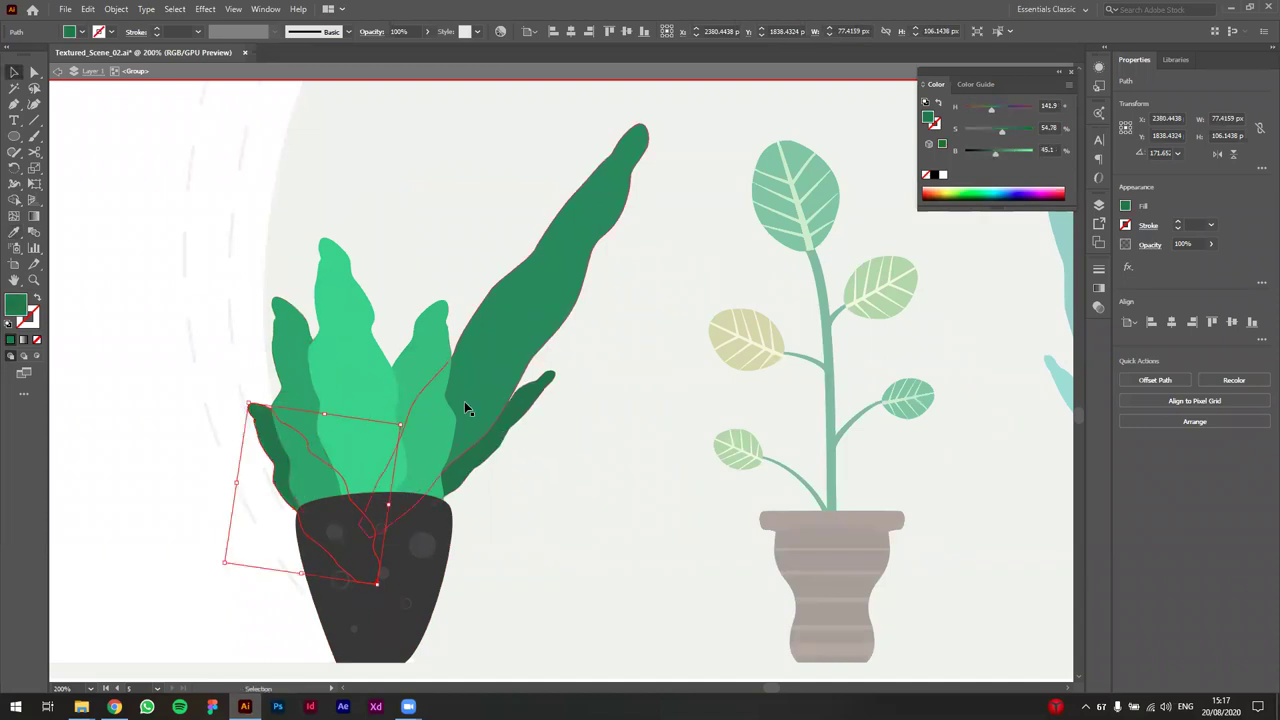
- Widen the long dark green right leaf, shrink it strongly, and rotate it more upright beside the lighter leaves
click(492, 351)
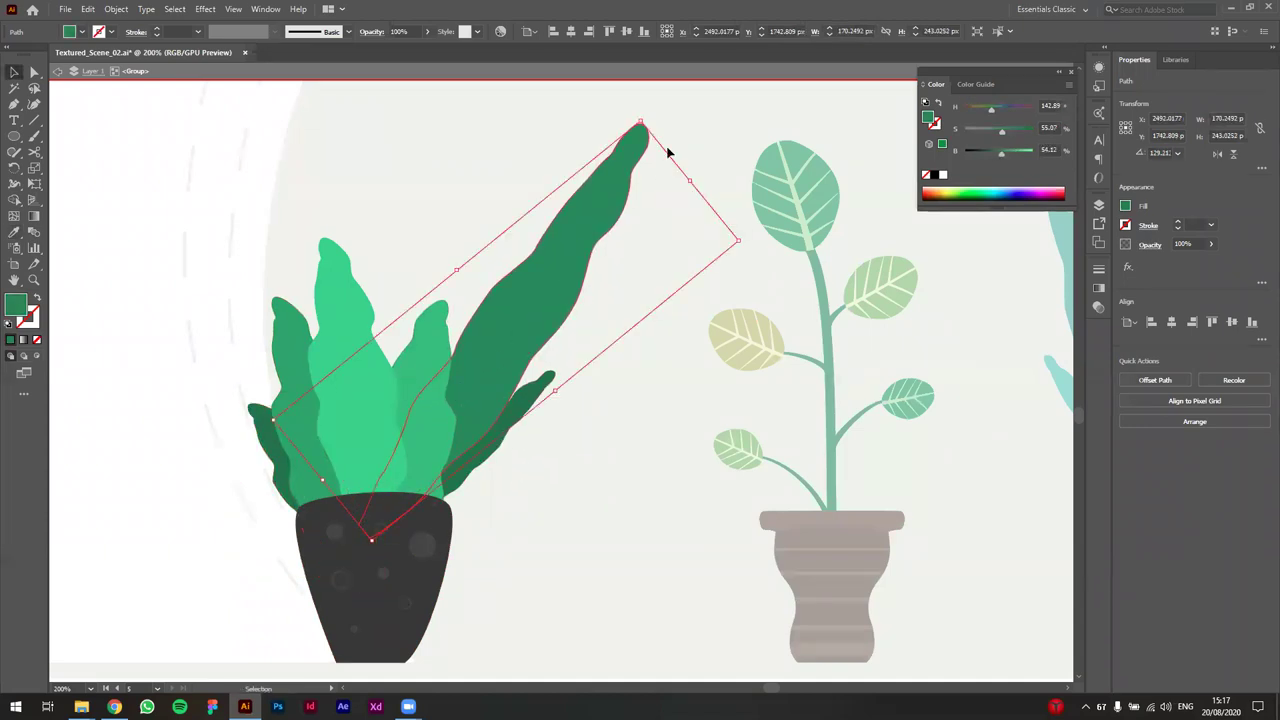
drag(553, 390, 648, 345)
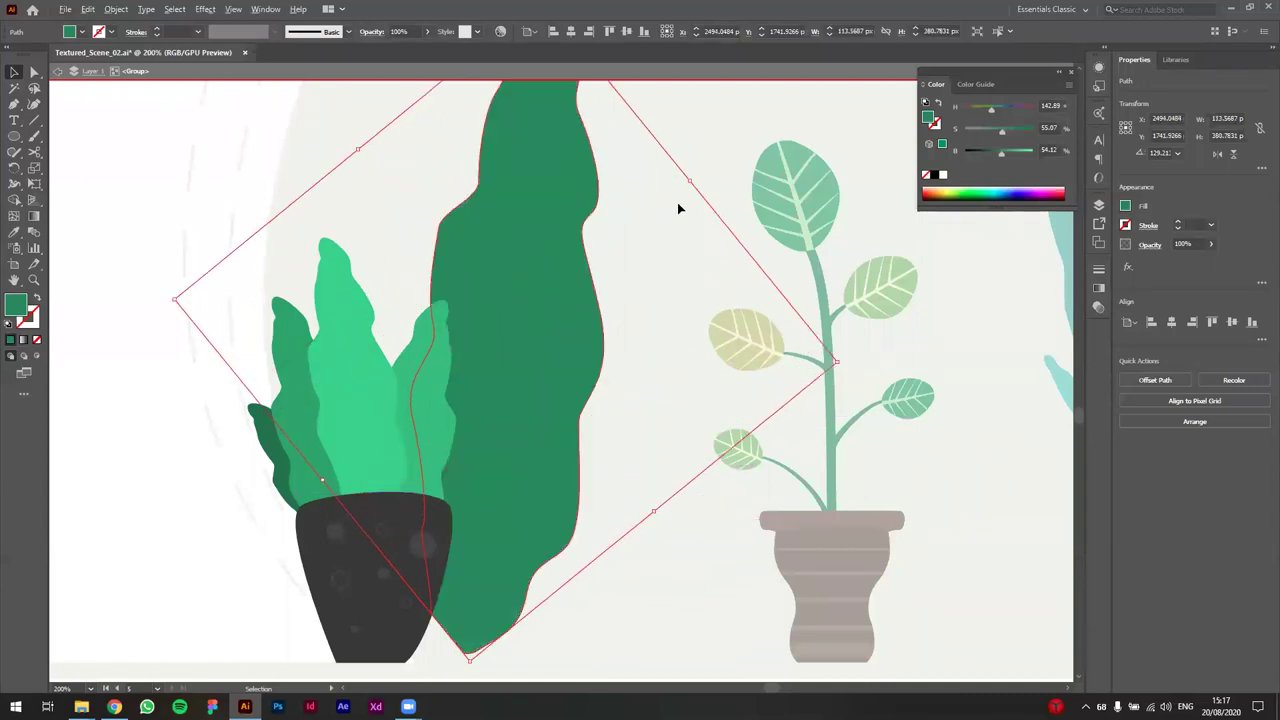
drag(690, 182, 594, 270)
drag(509, 323, 426, 436)
drag(476, 396, 490, 420)
- Nudge the shortened dark green leaf to the right so it sits between the lighter leaf and the small outer leaf
key(Right)
key(Right)
key(Right)
key(Right)
key(Right)
key(Right)
key(Right)
key(Right)
key(Right)
key(Right)
key(Right)
key(Right)
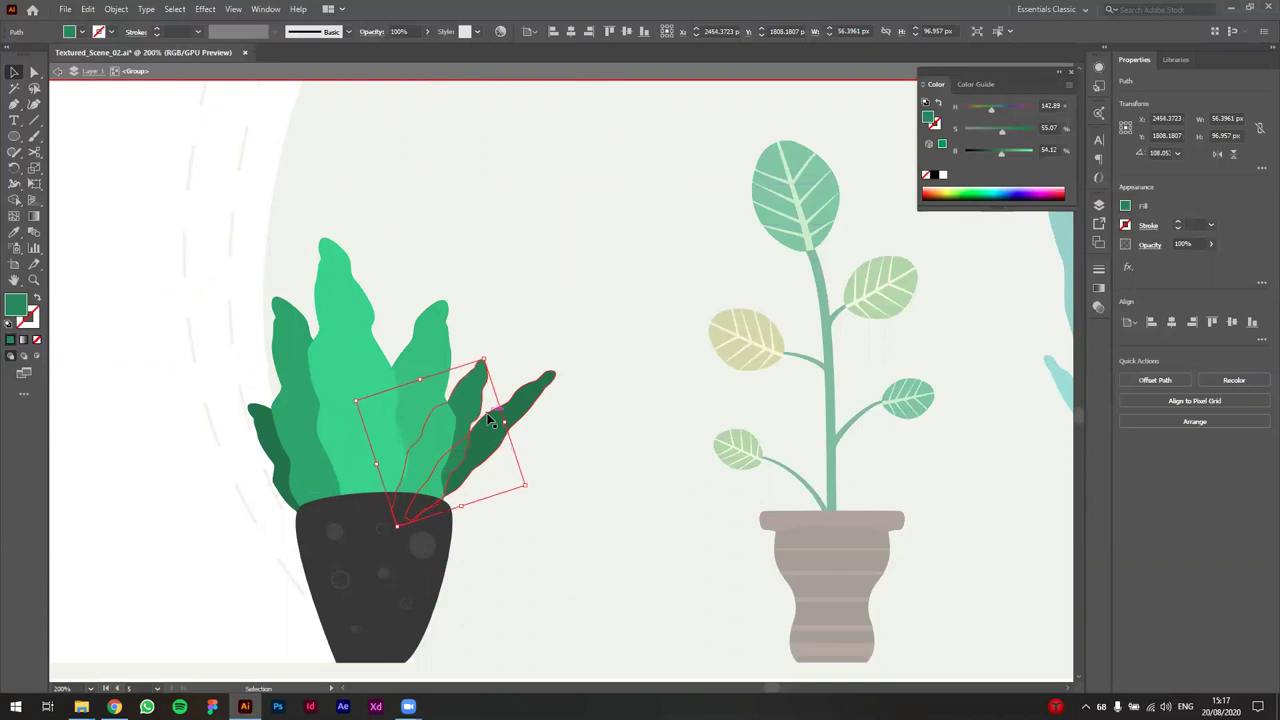
- Rotate the green plant's large left leaf and large right leaf outward, away from the tall centre leaf
click(297, 349)
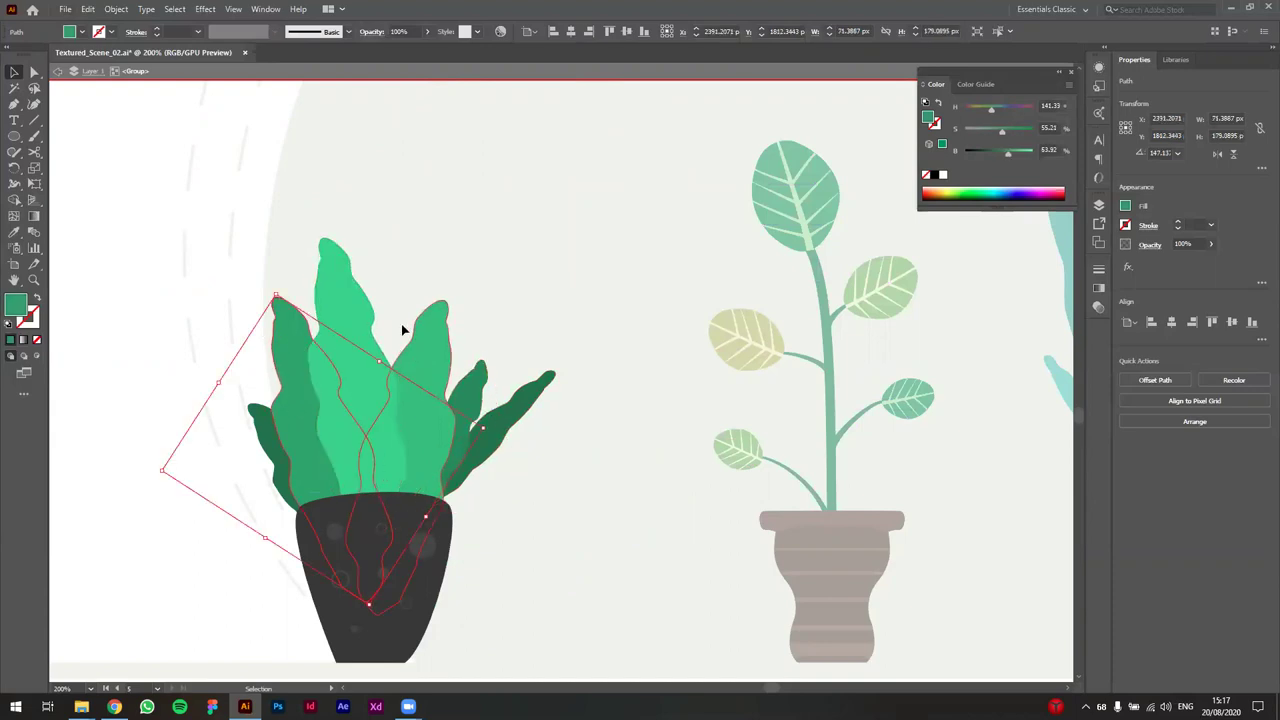
key(r)
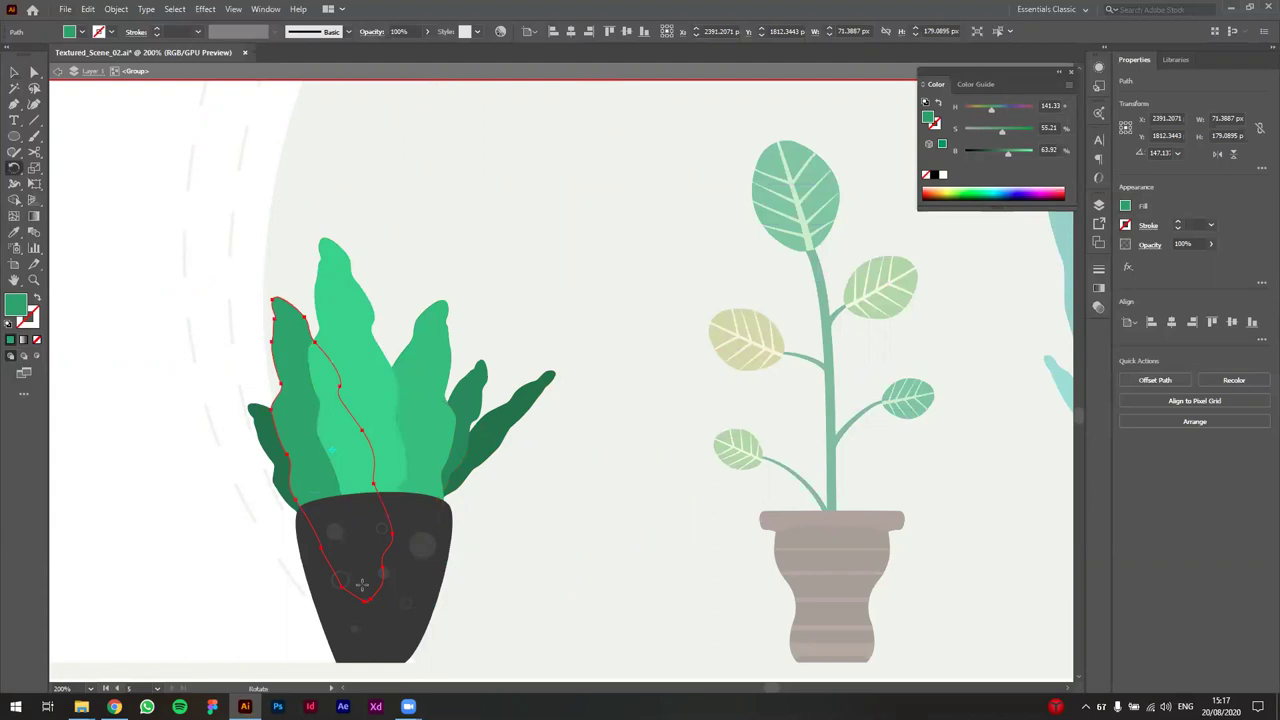
drag(324, 409, 310, 412)
drag(427, 376, 379, 563)
drag(439, 397, 470, 367)
- Rotate the tall light green centre leaf slightly clockwise so it stands more upright in the pot
key(v)
click(348, 281)
key(r)
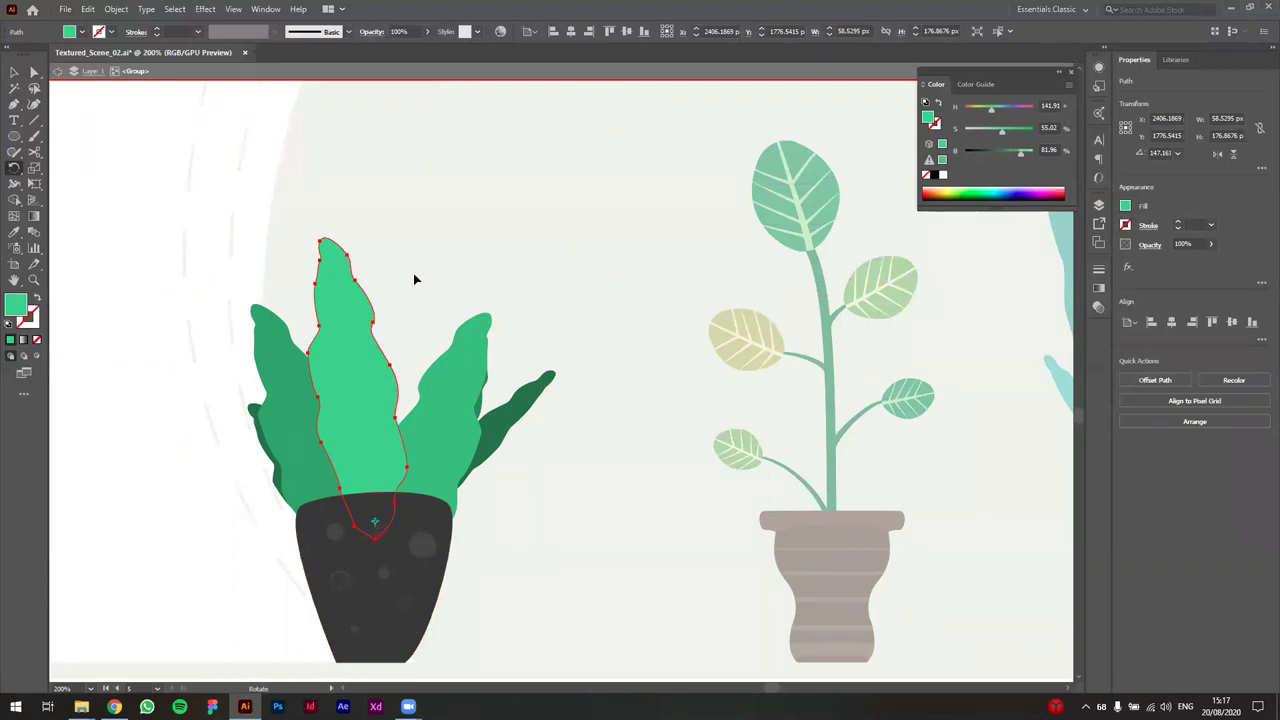
drag(320, 204, 393, 206)
drag(556, 248, 530, 249)
key(v)
- Rotate the large right leaf back inward until it stands nearly upright beside the centre leaf
click(462, 442)
key(r)
drag(451, 492, 520, 386)
key(ctrl+z)
drag(593, 453, 517, 451)
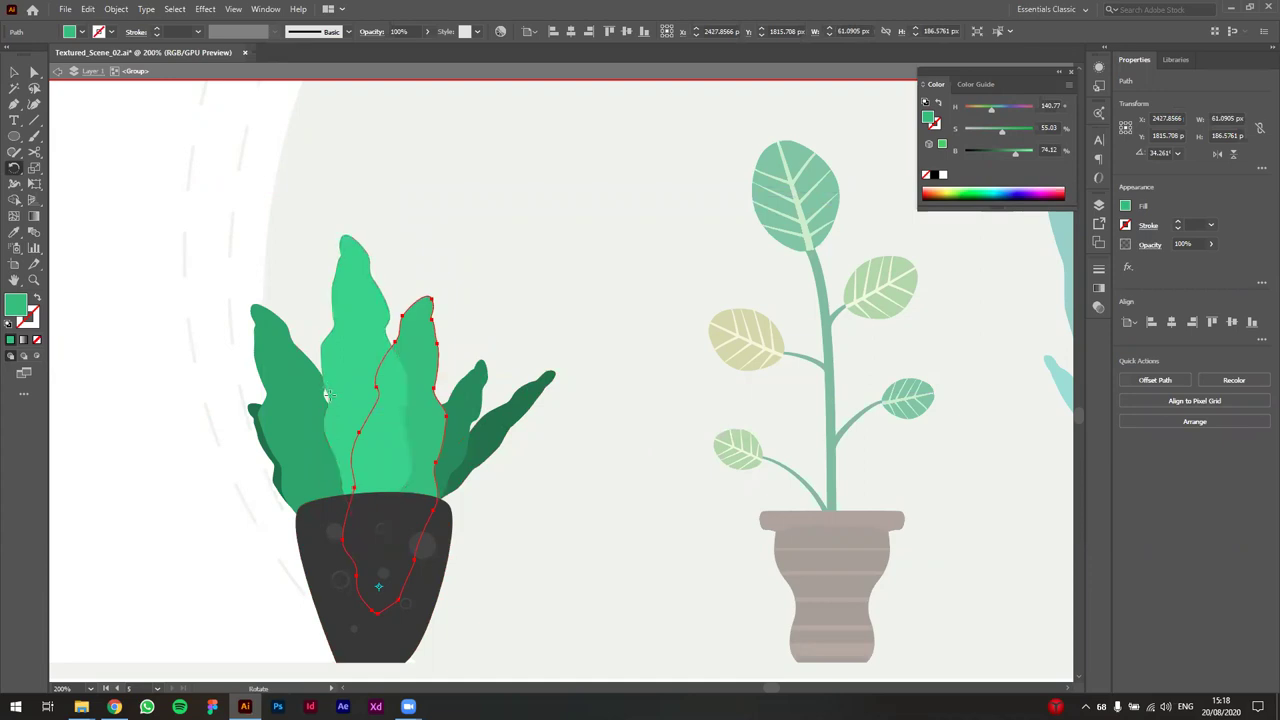
- Rotate the large left leaf inward about its base to roughly 147°, undoing a first rotation that brings it too close
drag(347, 385, 336, 541)
drag(367, 585, 427, 475)
key(v)
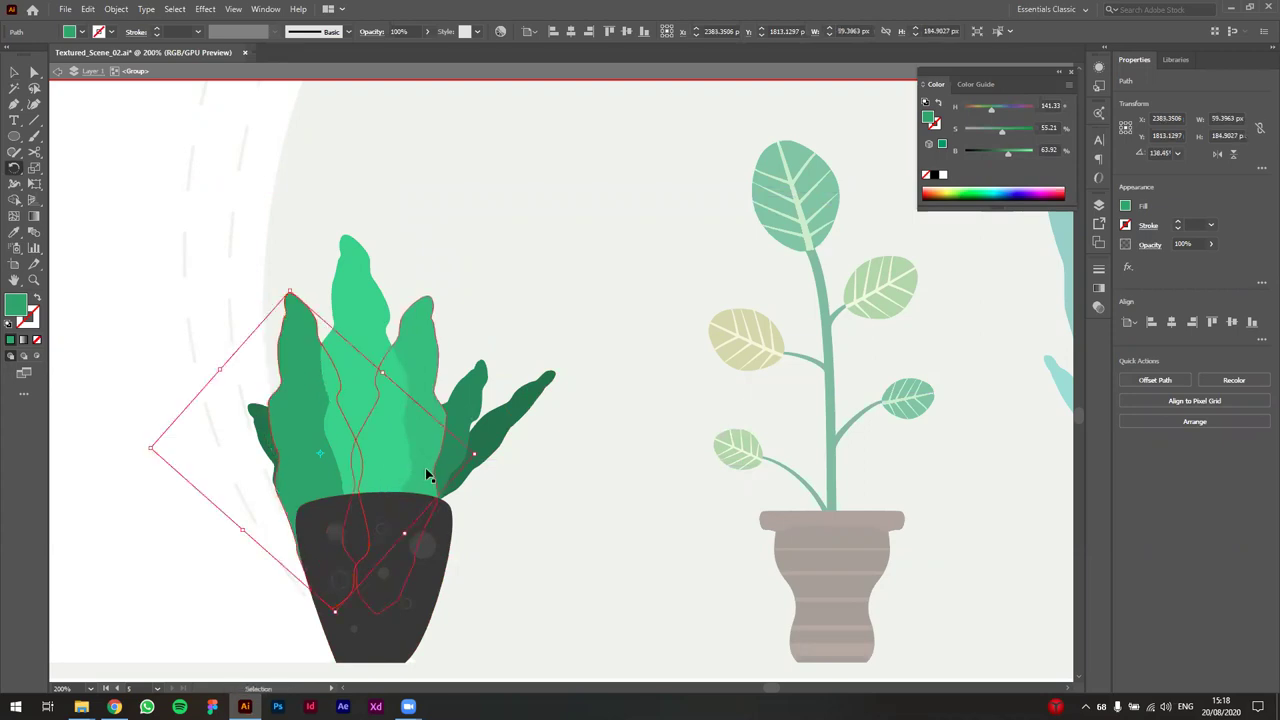
key(ctrl+z)
click(371, 574)
drag(397, 419, 402, 405)
key(v)
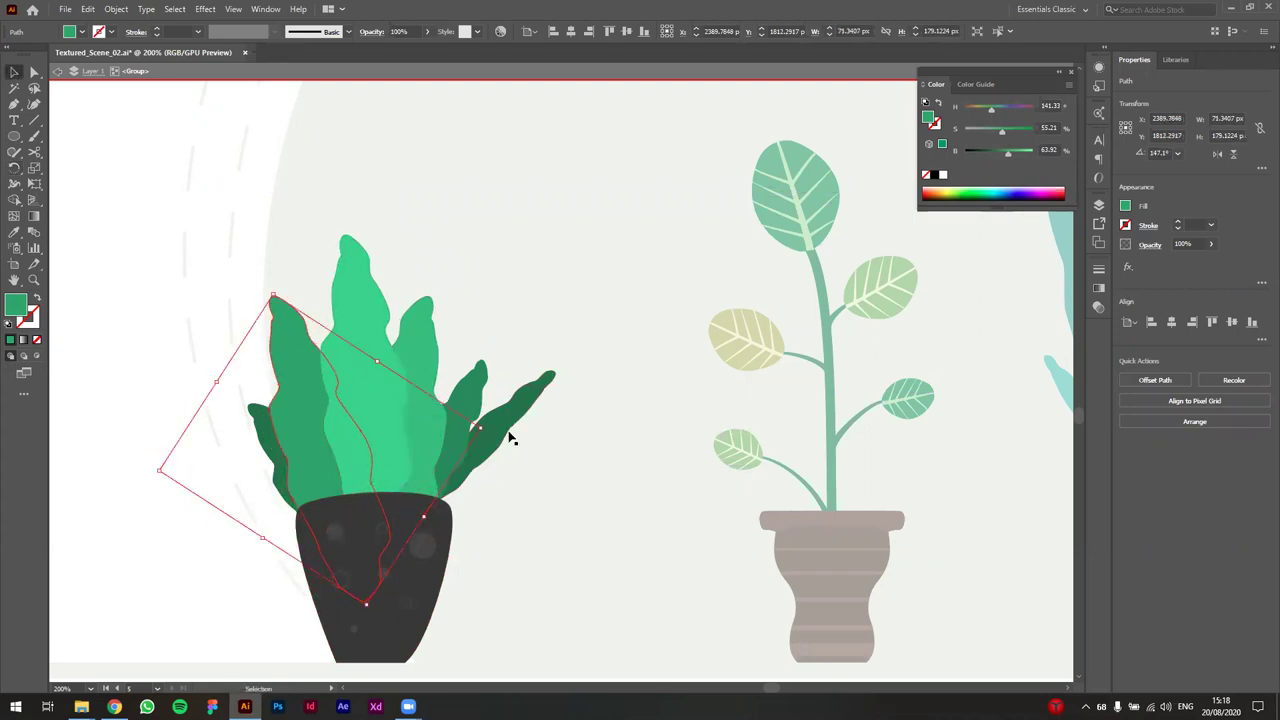
- Shrink and rotate the long outer right leaf against the pot's rim, and darken its fill to about 37% brightness
click(527, 405)
drag(526, 408, 503, 447)
drag(477, 507, 541, 545)
drag(594, 455, 482, 469)
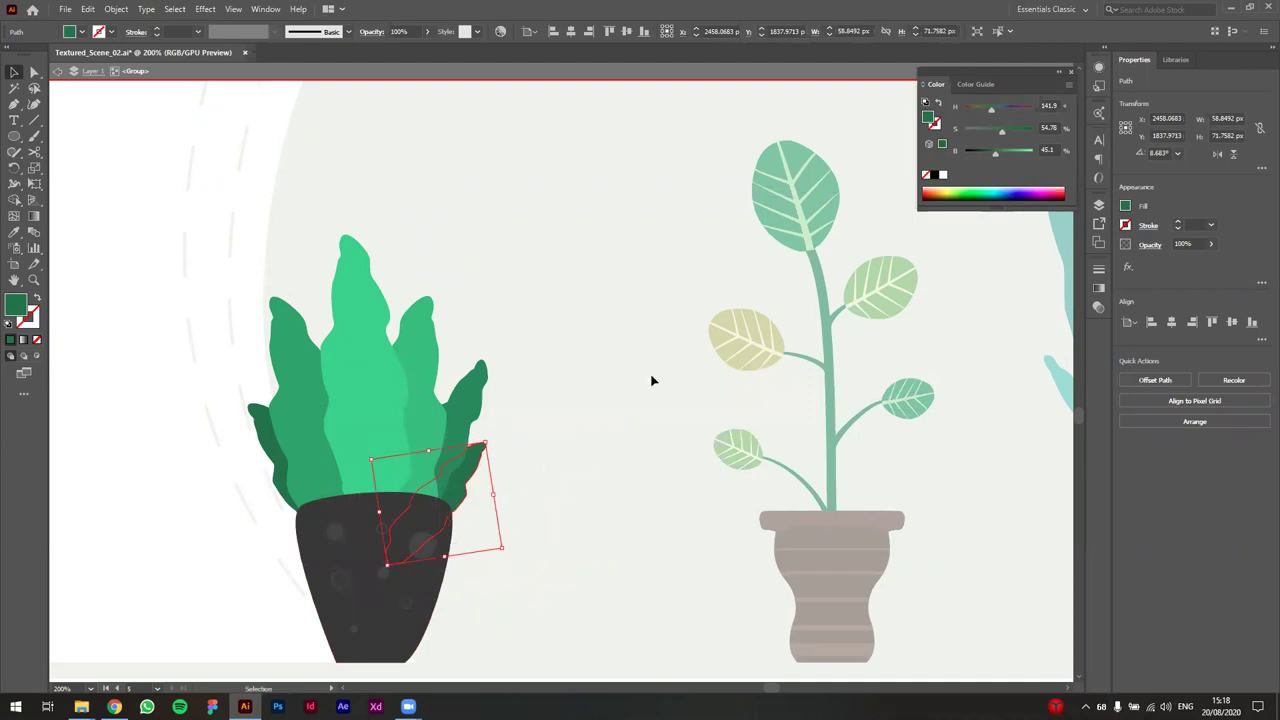
click(989, 155)
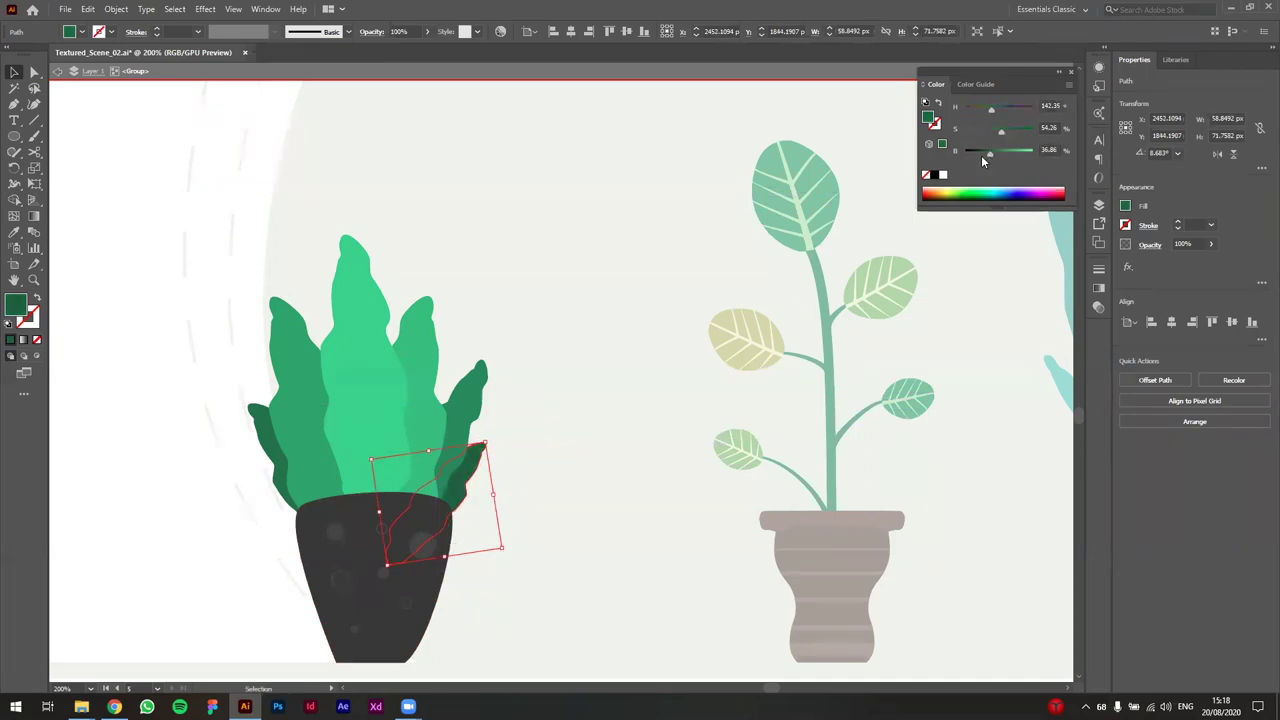
- Rotate and reposition the small right leaf above the darkest one, and widen it to about 74 px
drag(467, 414, 589, 553)
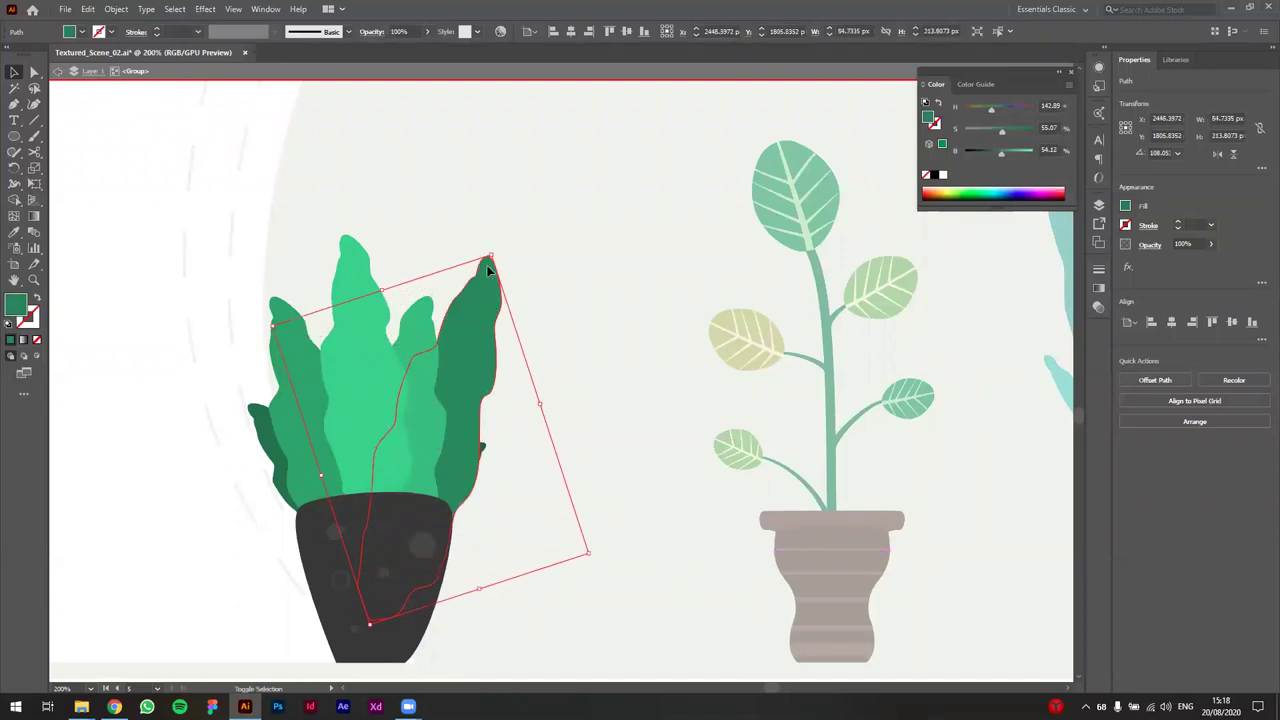
drag(489, 263, 477, 402)
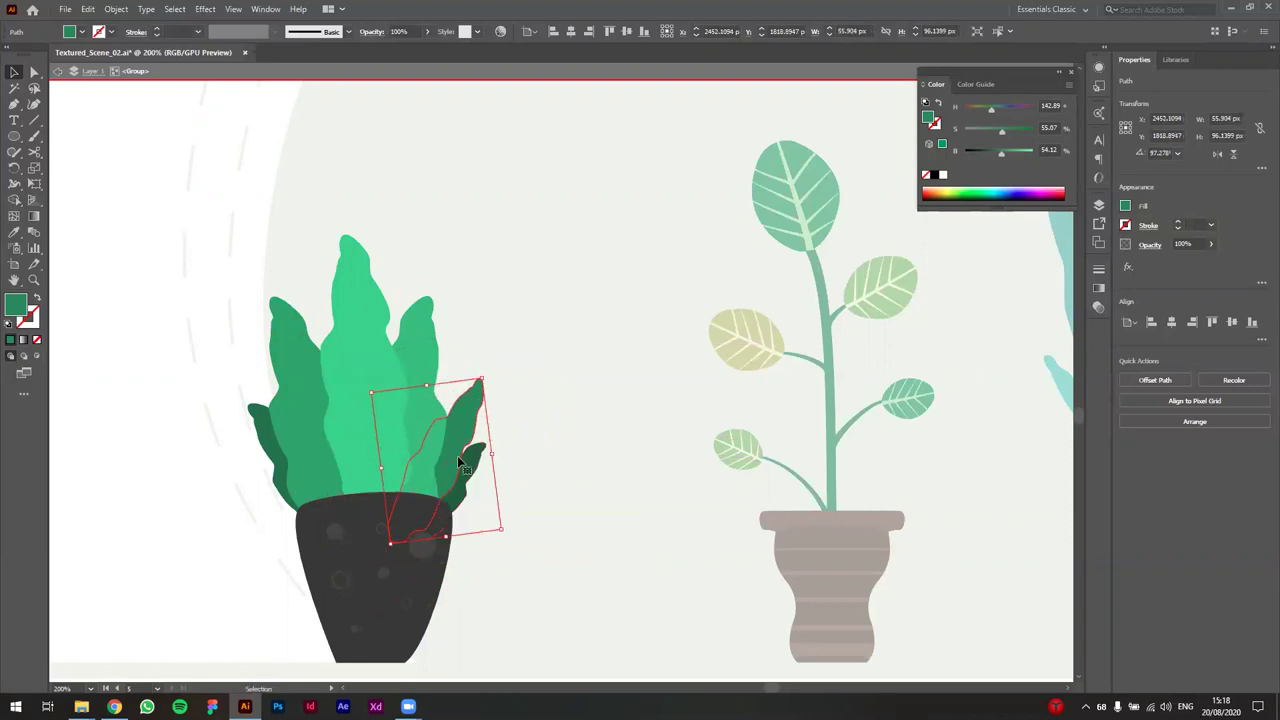
drag(493, 458, 523, 456)
drag(477, 417, 463, 474)
alt+scroll(481, 497, up, 3)
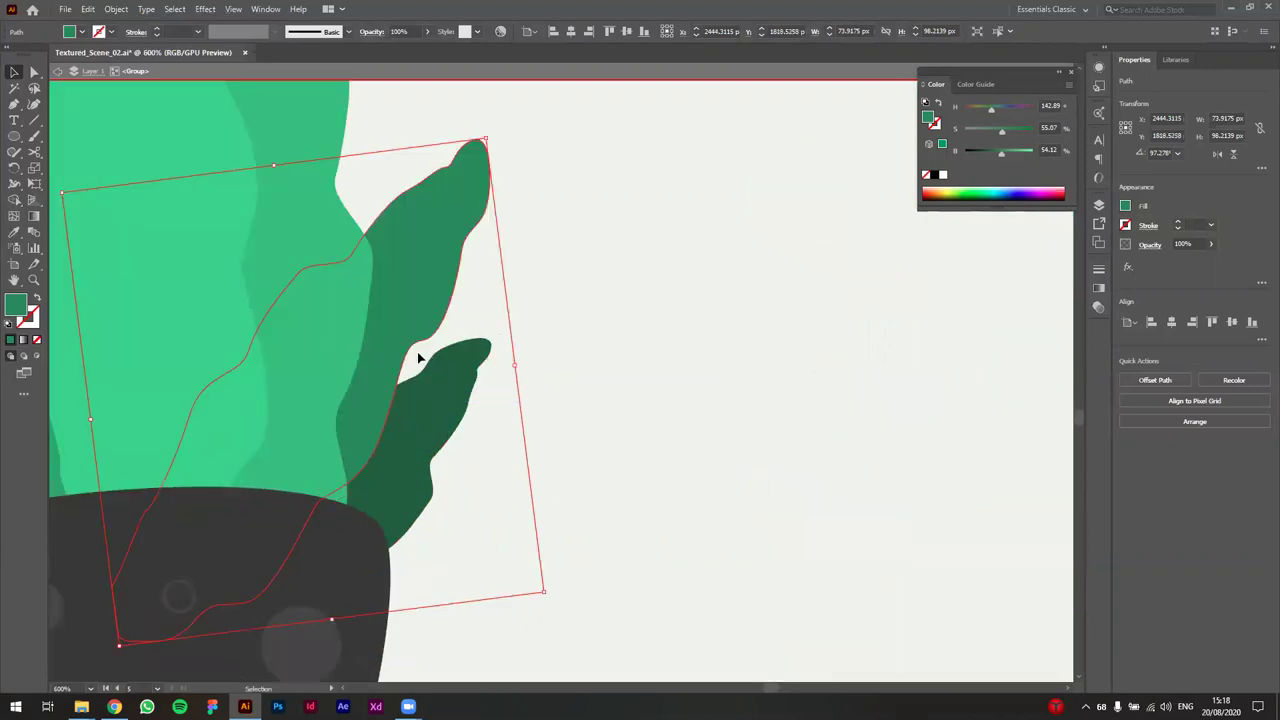
alt+scroll(422, 365, down, 6)
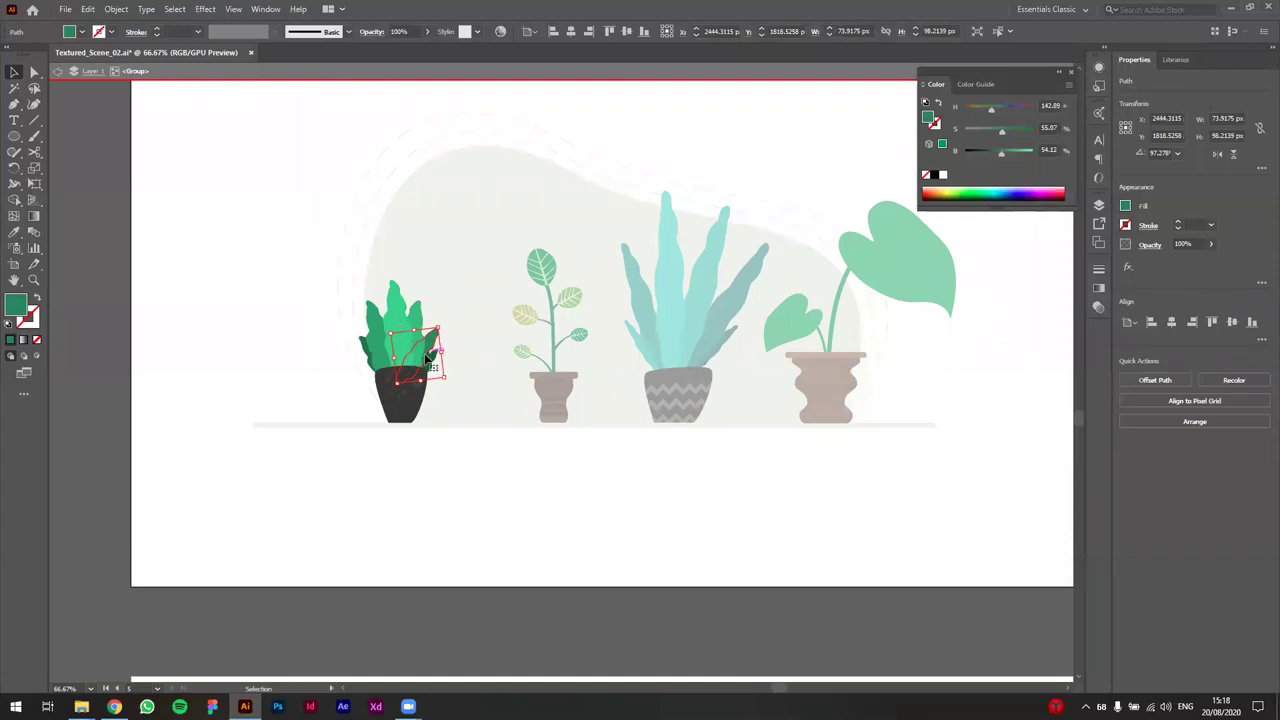
- Adjust the darkest small right leaf's rotation and position, and enlarge it to about 64 by 67 px
alt+scroll(403, 272, up, 4)
scroll(523, 451, down, 4)
click(556, 427)
drag(556, 427, 549, 397)
key(ctrl+1)
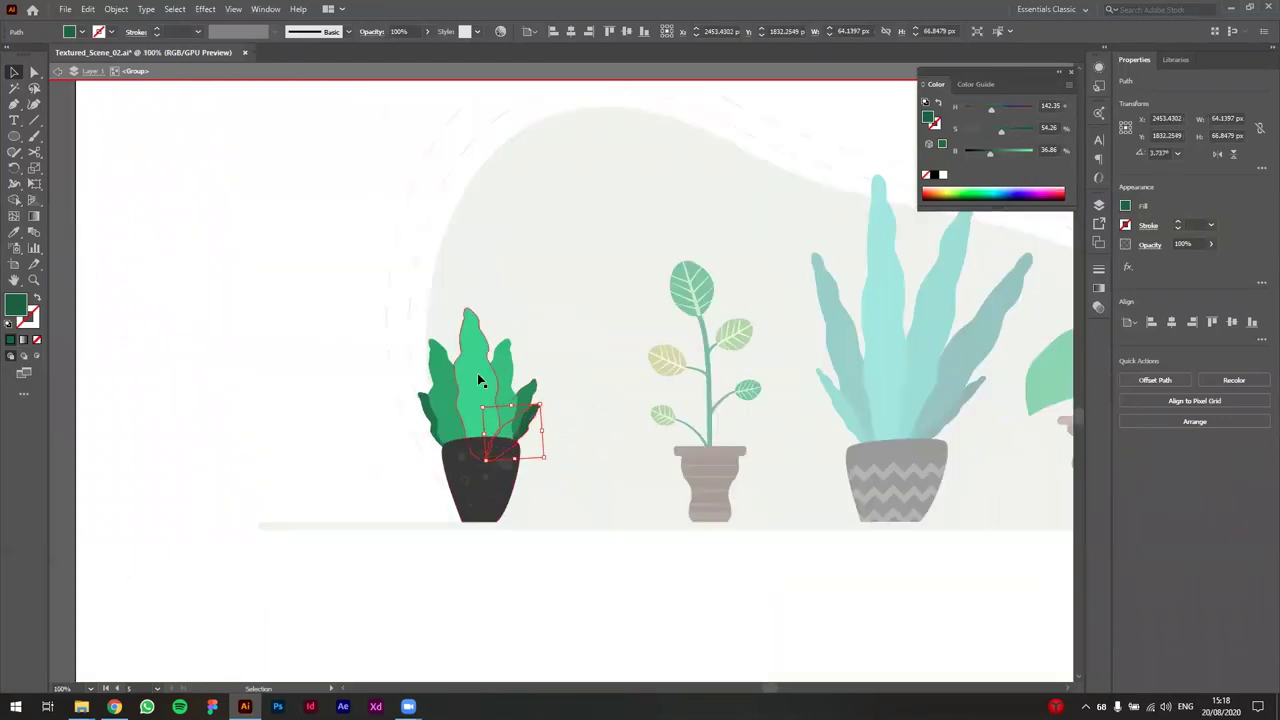
drag(553, 412, 556, 417)
mouse_move(495, 373)
mouse_down()
mouse_move(489, 408)
mouse_move(480, 374)
mouse_move(486, 385)
mouse_up()
- Scale all the green plant's leaves down together to about 116 by 179 px and leave the group's isolation
scroll(492, 450, up, 1)
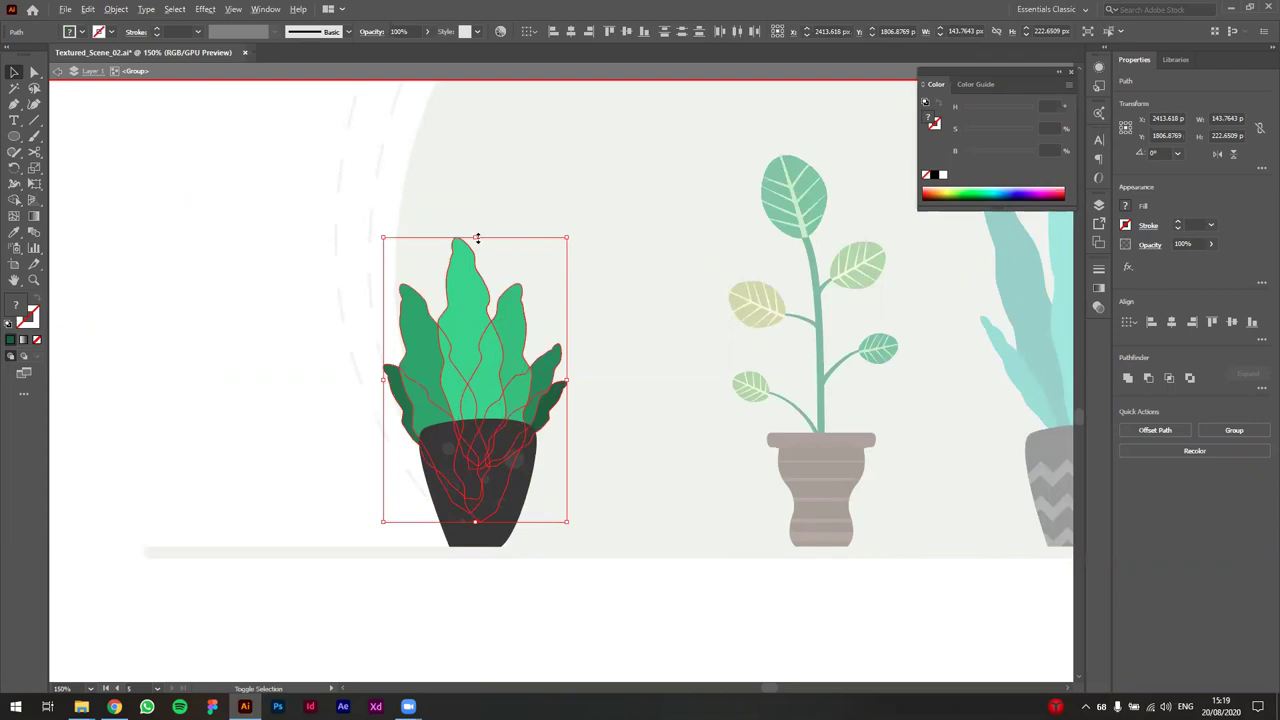
drag(477, 236, 474, 266)
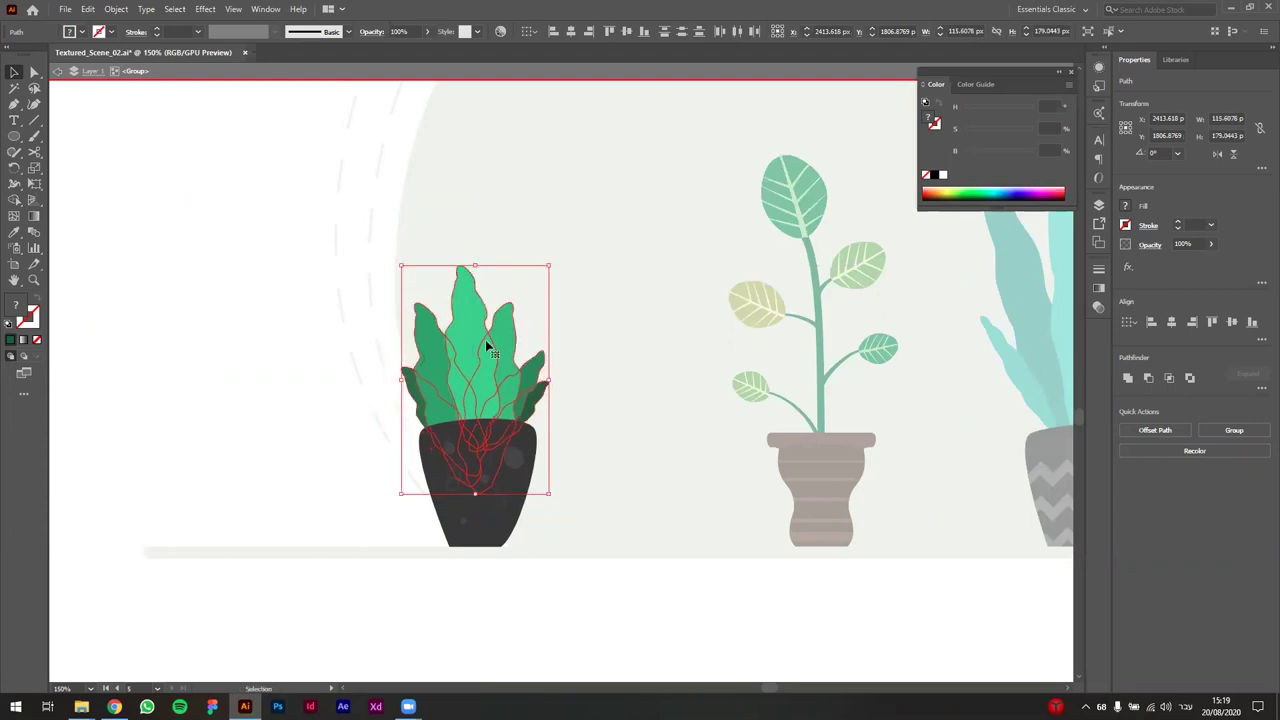
scroll(497, 356, down, 2)
double_click(303, 420)
drag(476, 516, 300, 576)
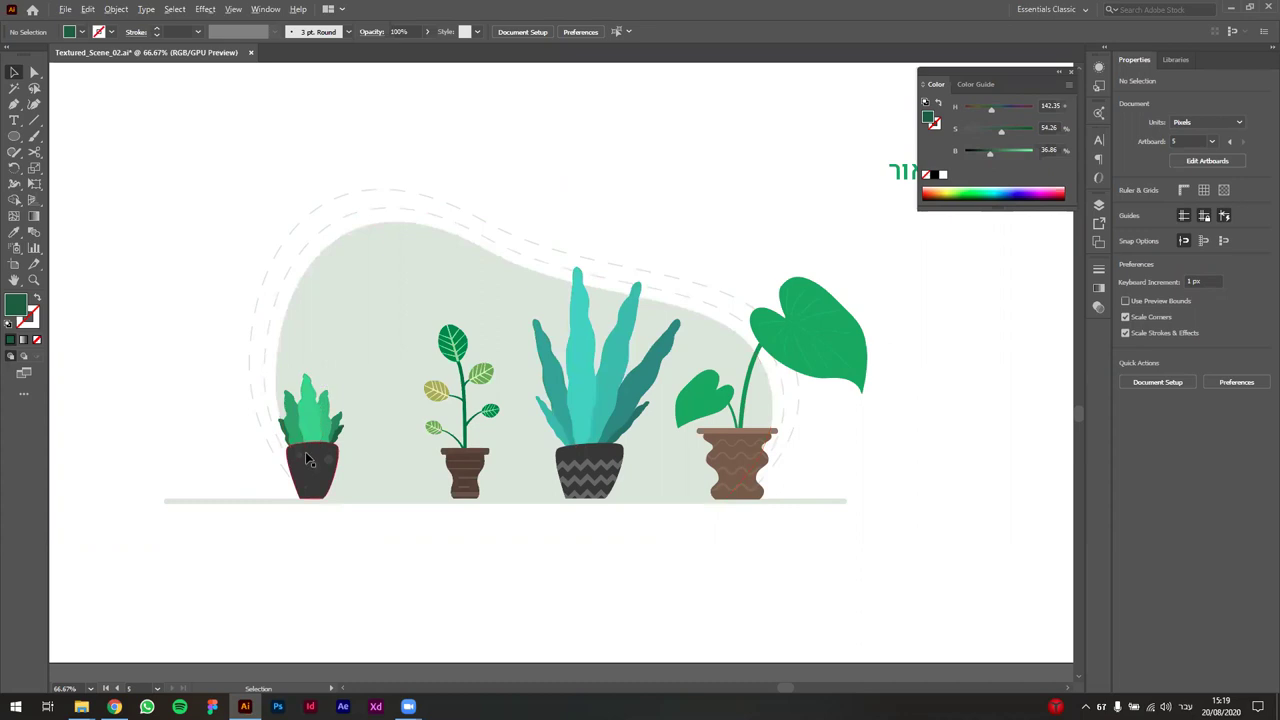
- Isolate the green plant and rotate its small outer left leaf slightly further outward, then leave the group
scroll(305, 451, up, 1)
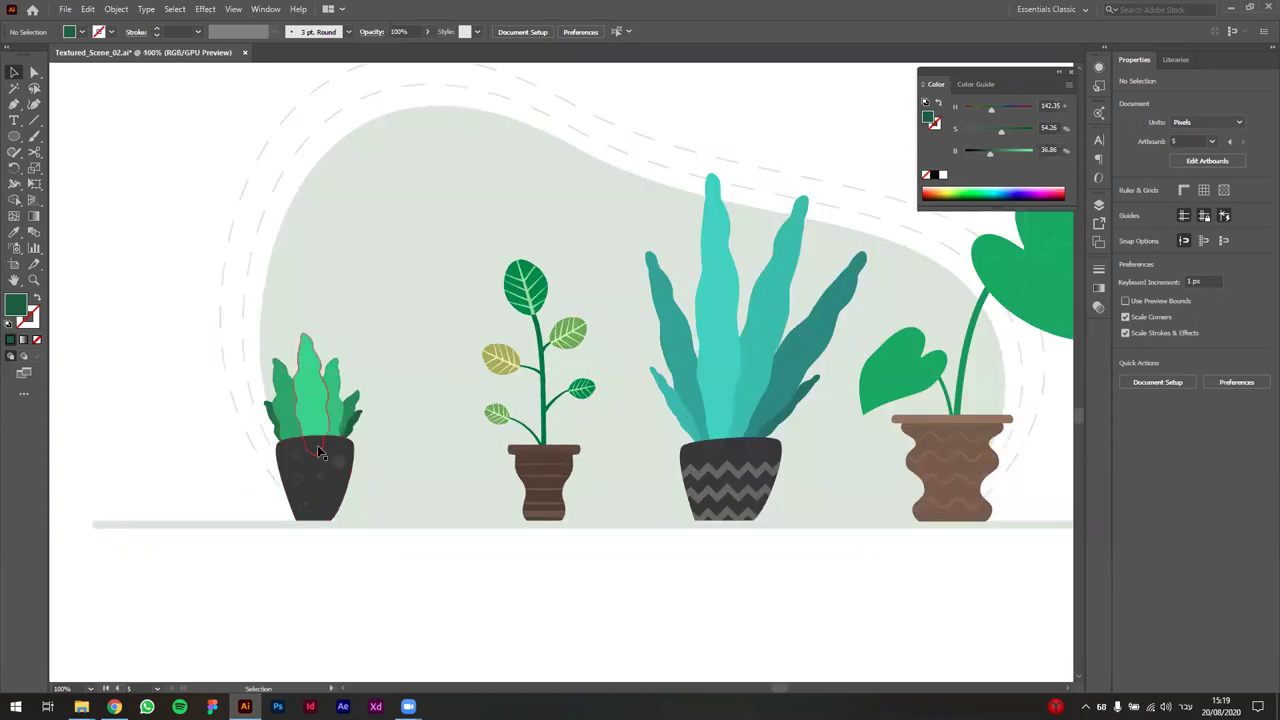
scroll(285, 410, up, 1)
double_click(282, 410)
key(r)
drag(353, 426, 345, 423)
key(v)
double_click(204, 510)
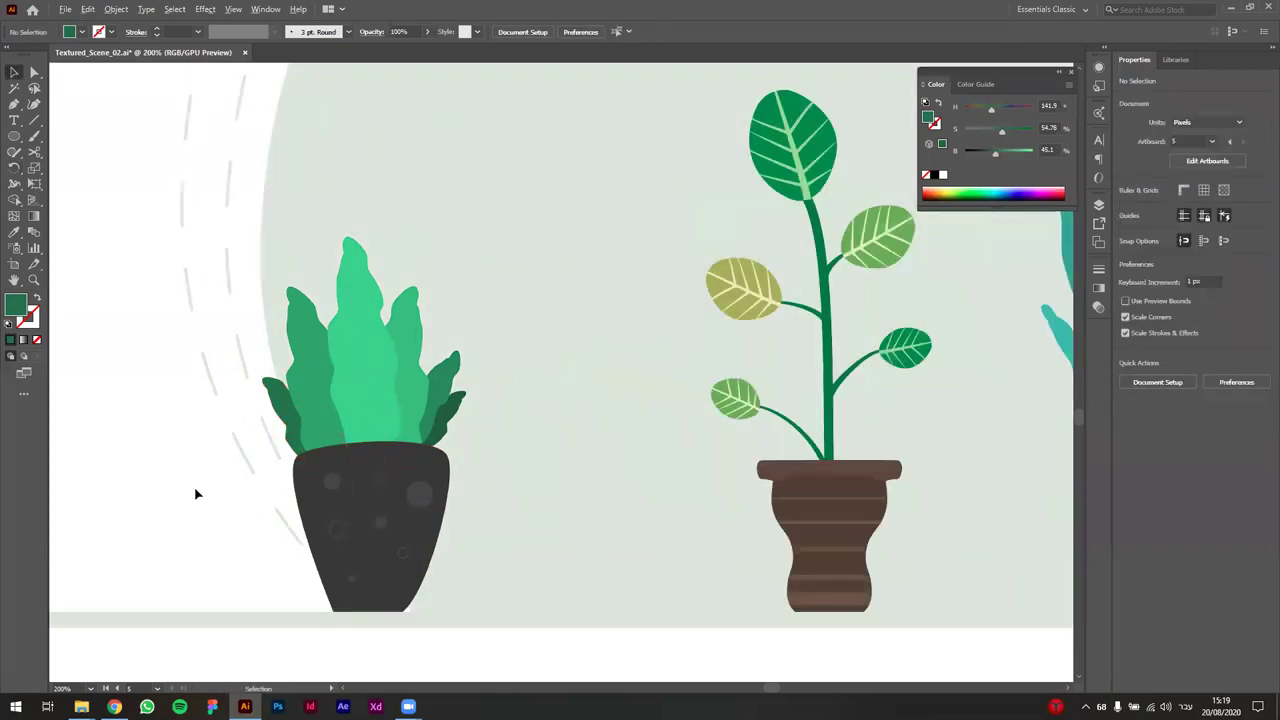
scroll(195, 492, down, 3)
drag(381, 588, 350, 563)
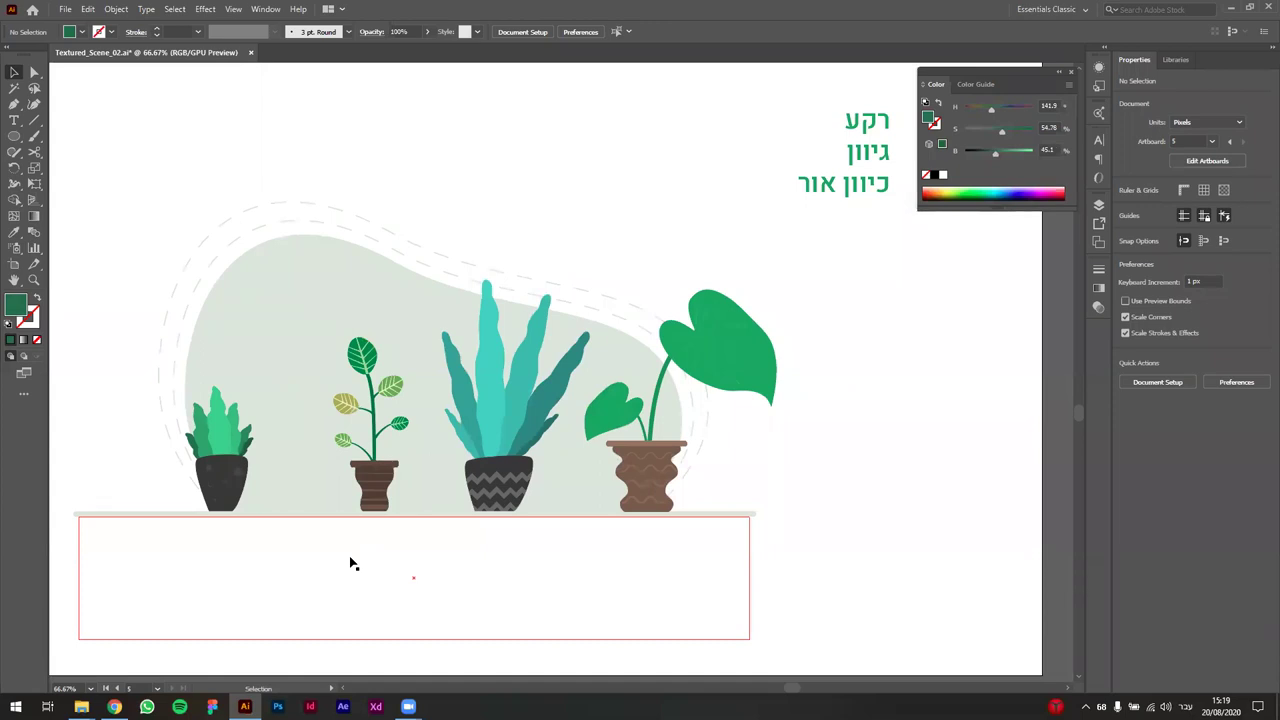
scroll(338, 565, down, 1)
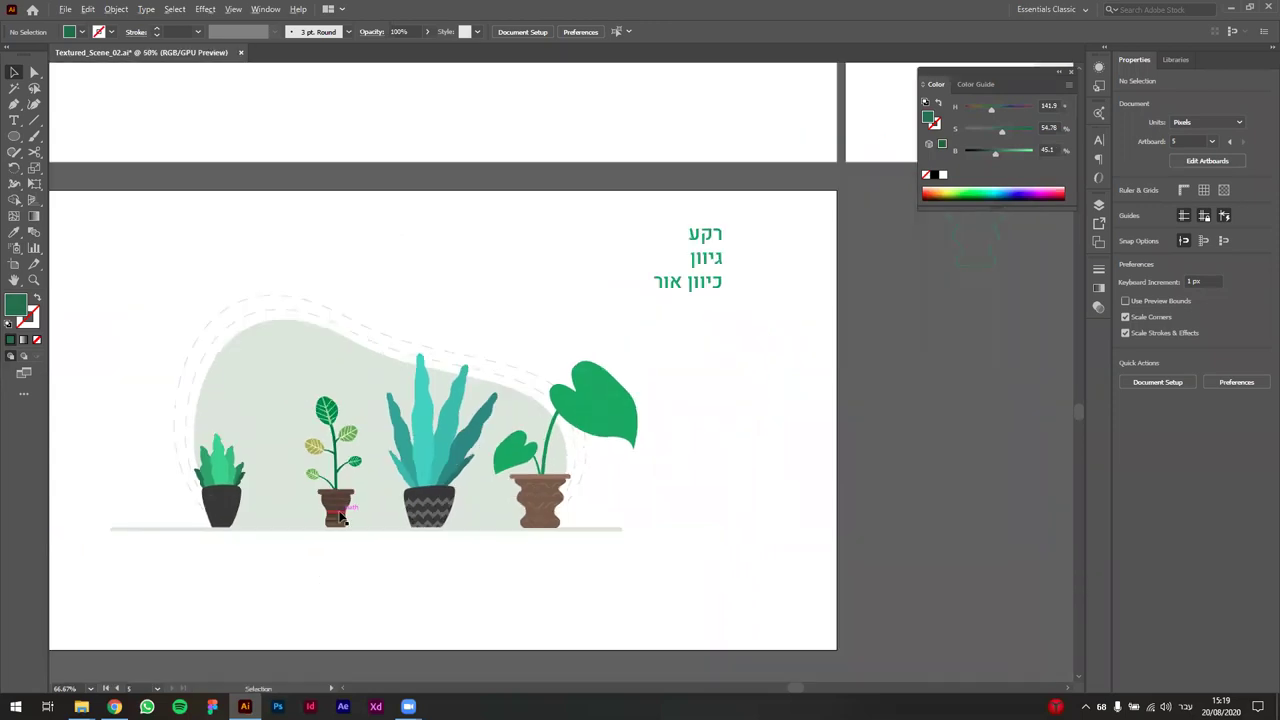
drag(594, 551, 702, 502)
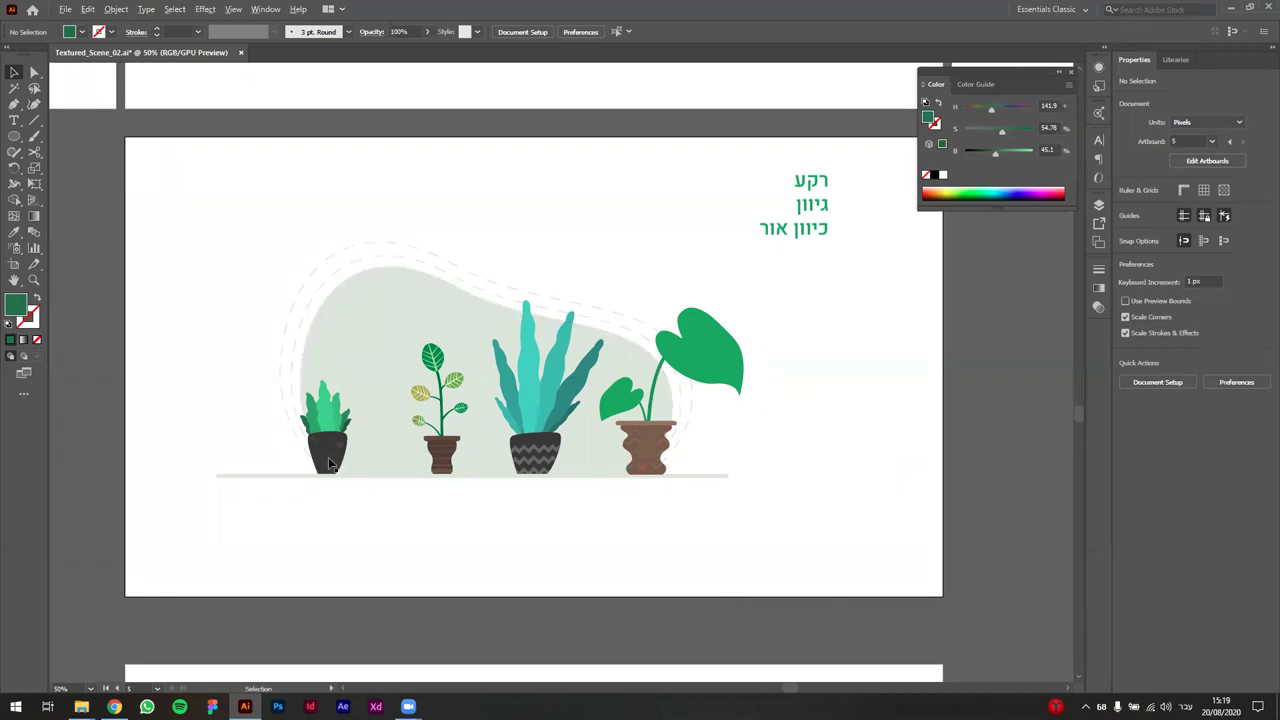
- Isolate the green plant's group and select all of its leaves without the pot
scroll(329, 463, up, 2)
click(313, 430)
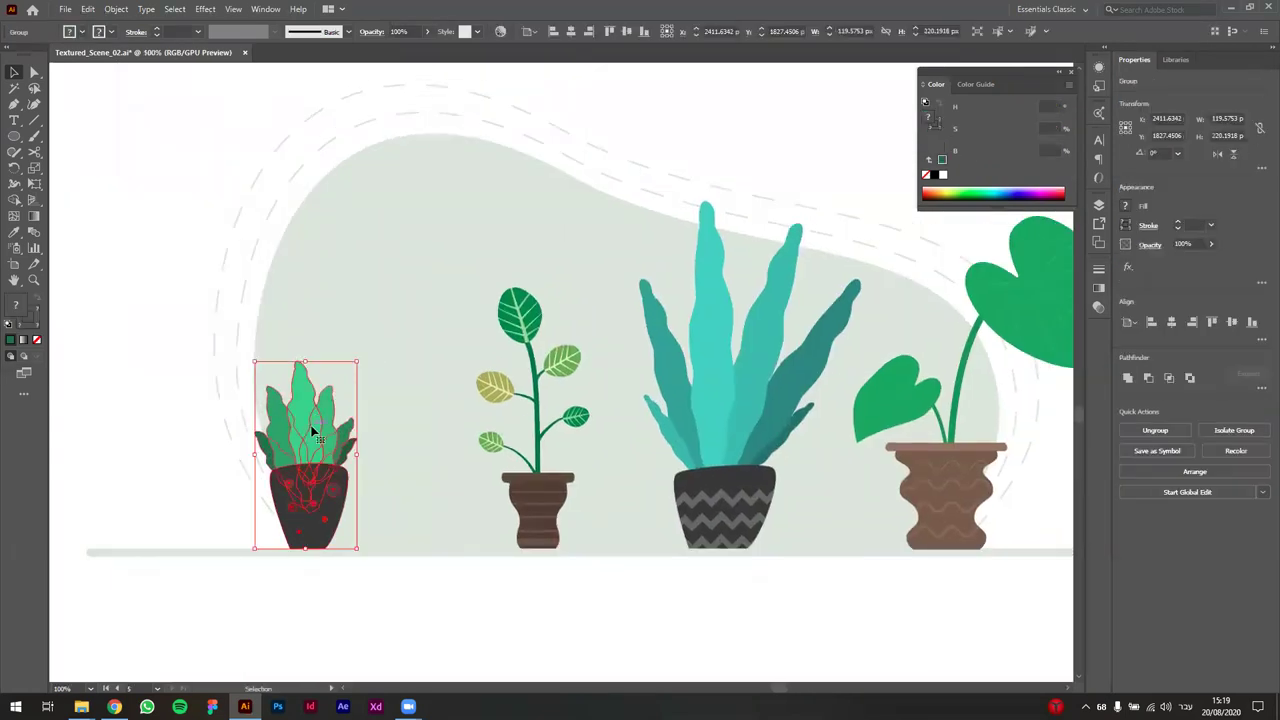
double_click(323, 420)
click(308, 428)
drag(197, 335, 423, 515)
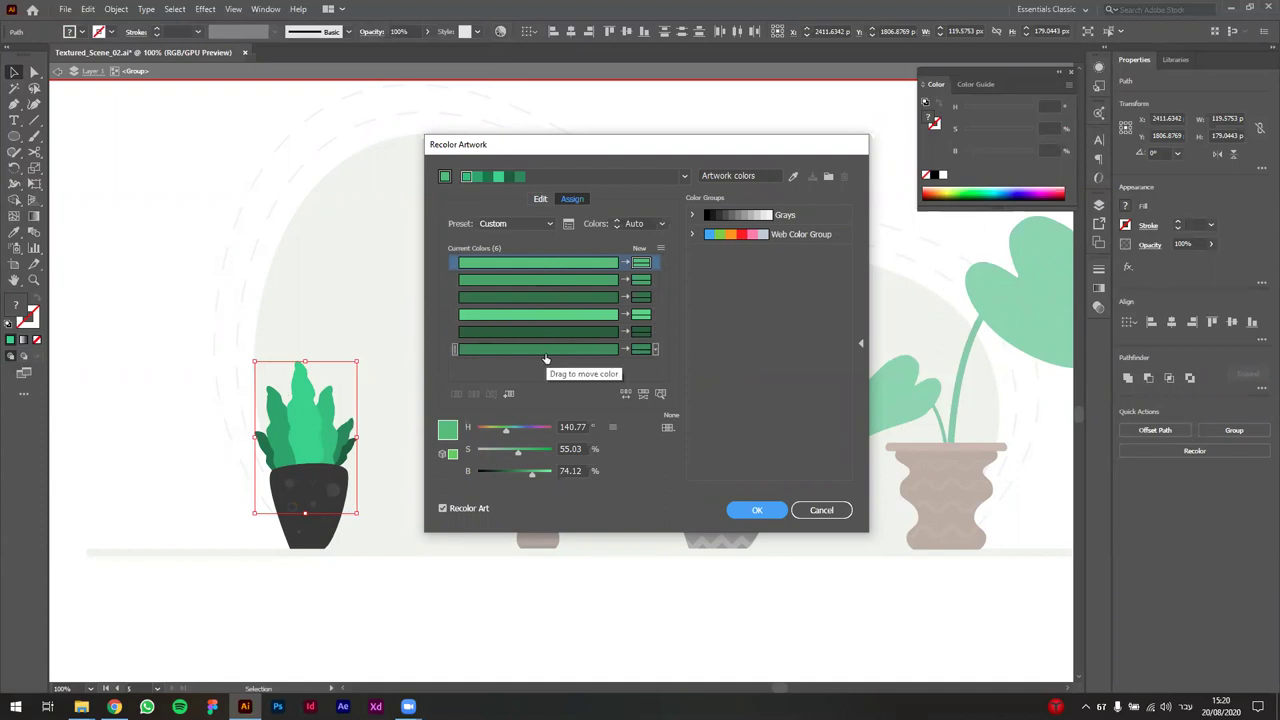
- Shift the leaves' linked colours to purple with Recolor Artwork, apply it, and leave the group's isolation
click(542, 200)
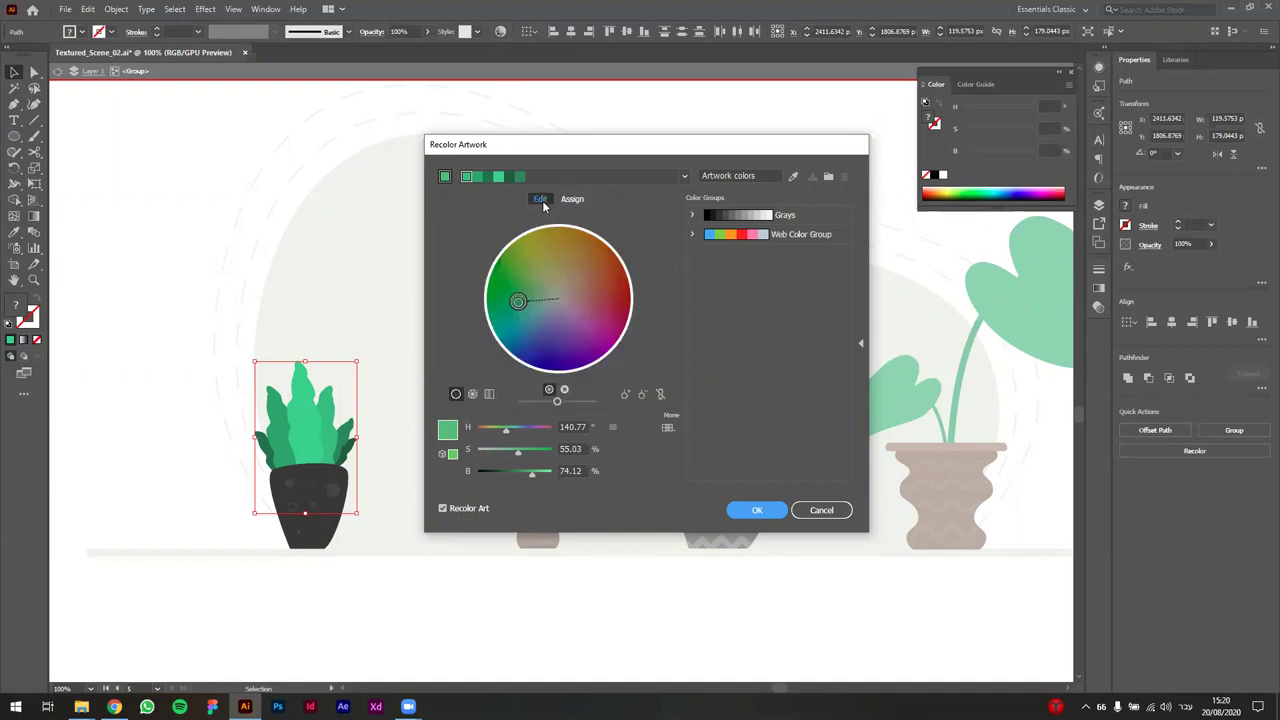
click(661, 395)
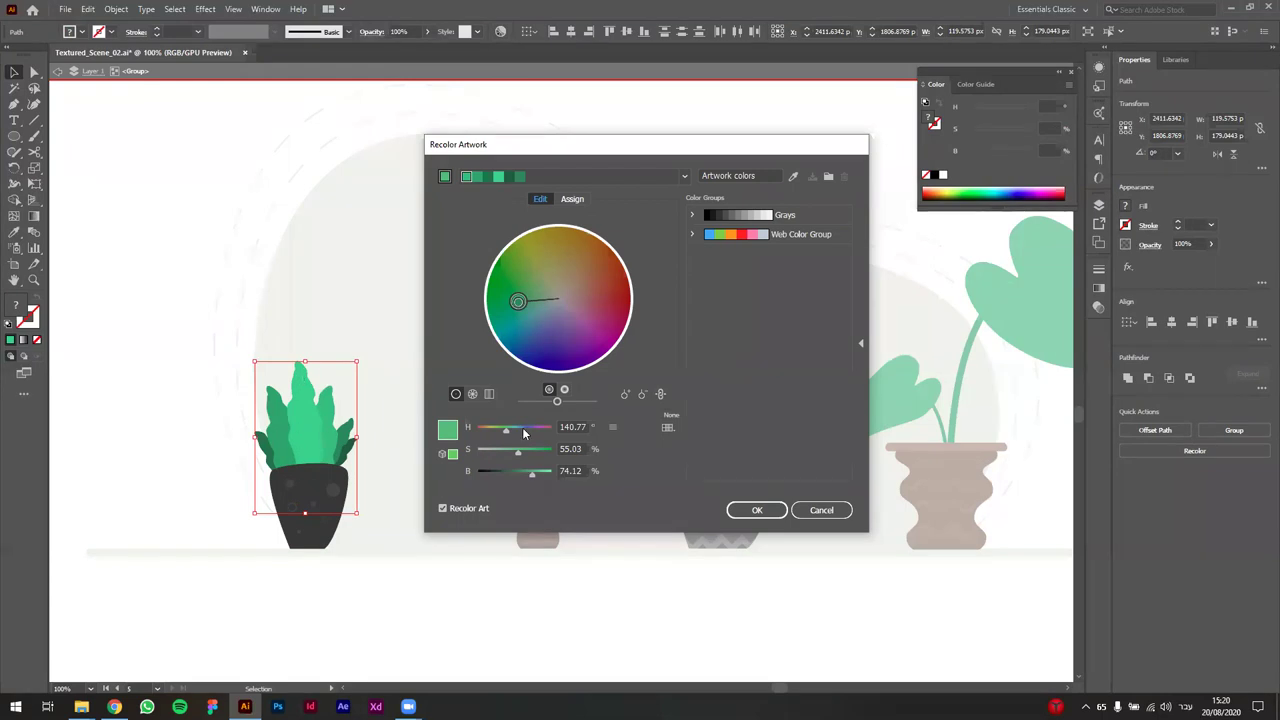
mouse_move(508, 433)
mouse_down()
mouse_move(486, 433)
mouse_move(531, 431)
mouse_up()
click(754, 510)
click(389, 583)
click(411, 563)
scroll(411, 563, down, 2)
click(205, 471)
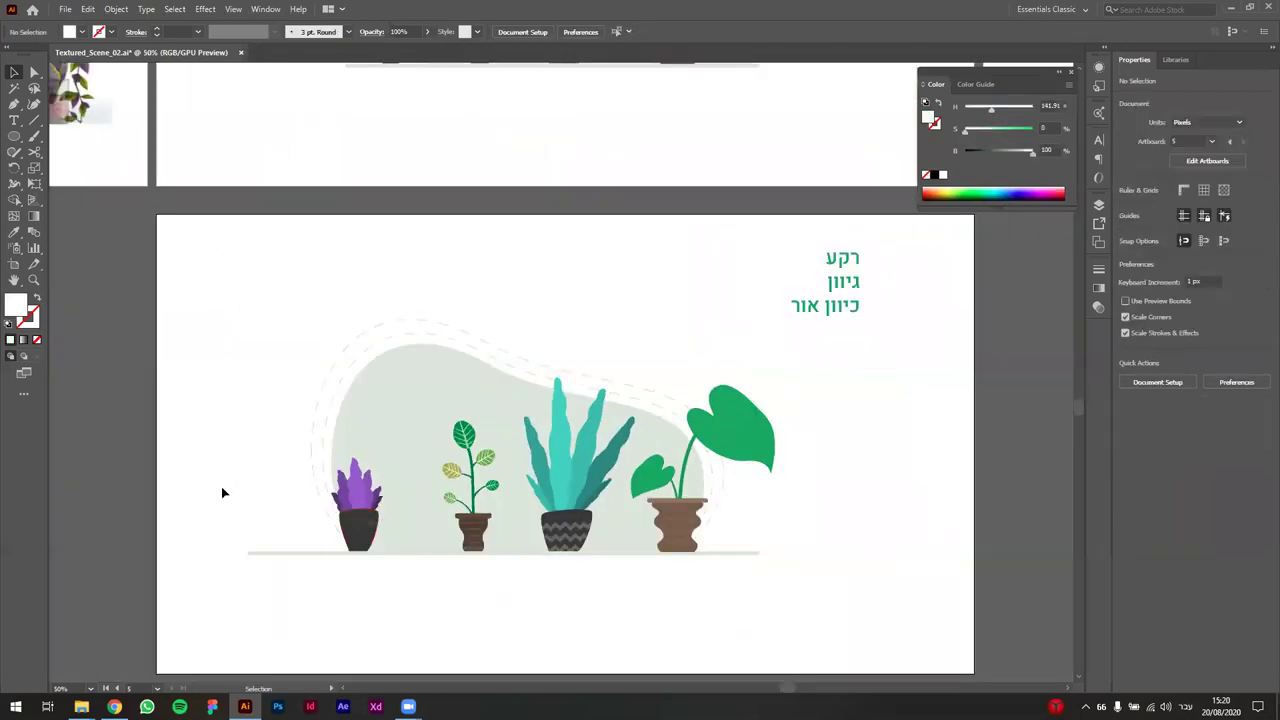
- Undo the purple recolouring of the leaves and leave the plant's isolation
scroll(221, 480, up, 1)
drag(222, 481, 175, 432)
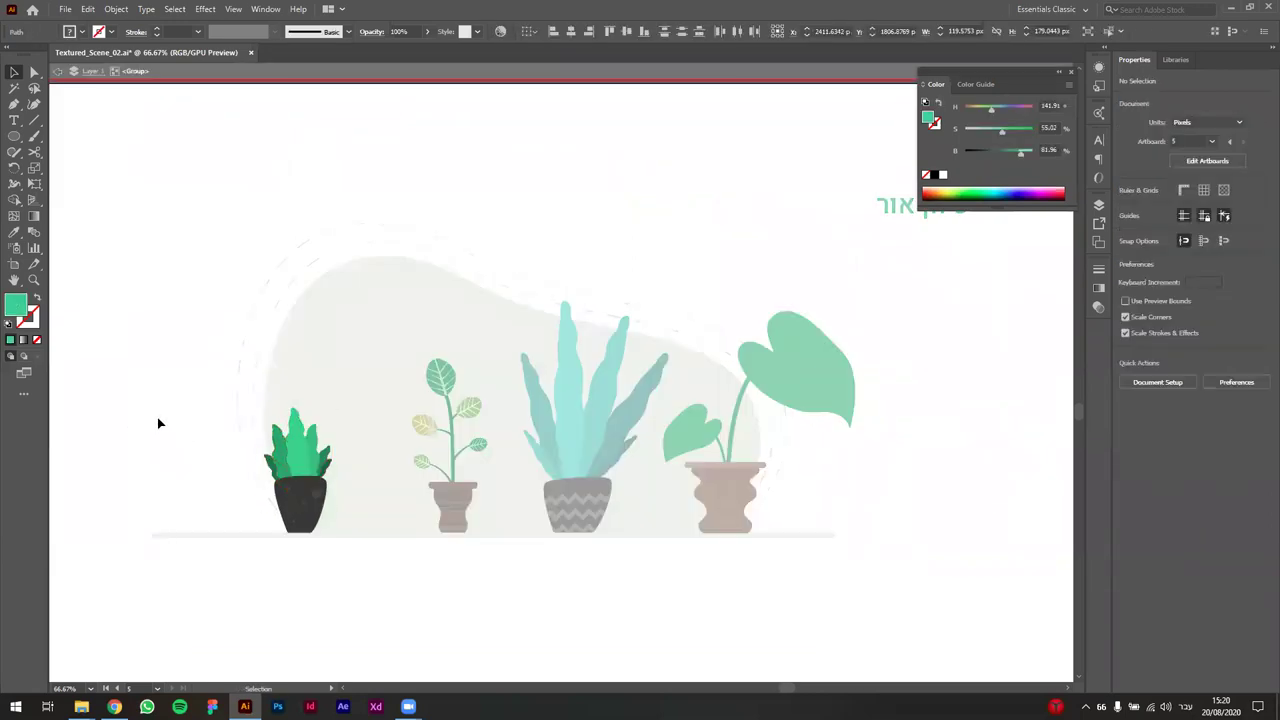
double_click(158, 420)
- Move the green plant right, closer to its neighbour, and scale down the background blob with its dashed outlines from the upper left
drag(302, 501, 363, 503)
drag(229, 206, 371, 323)
drag(223, 217, 393, 331)
click(95, 308)
click(211, 306)
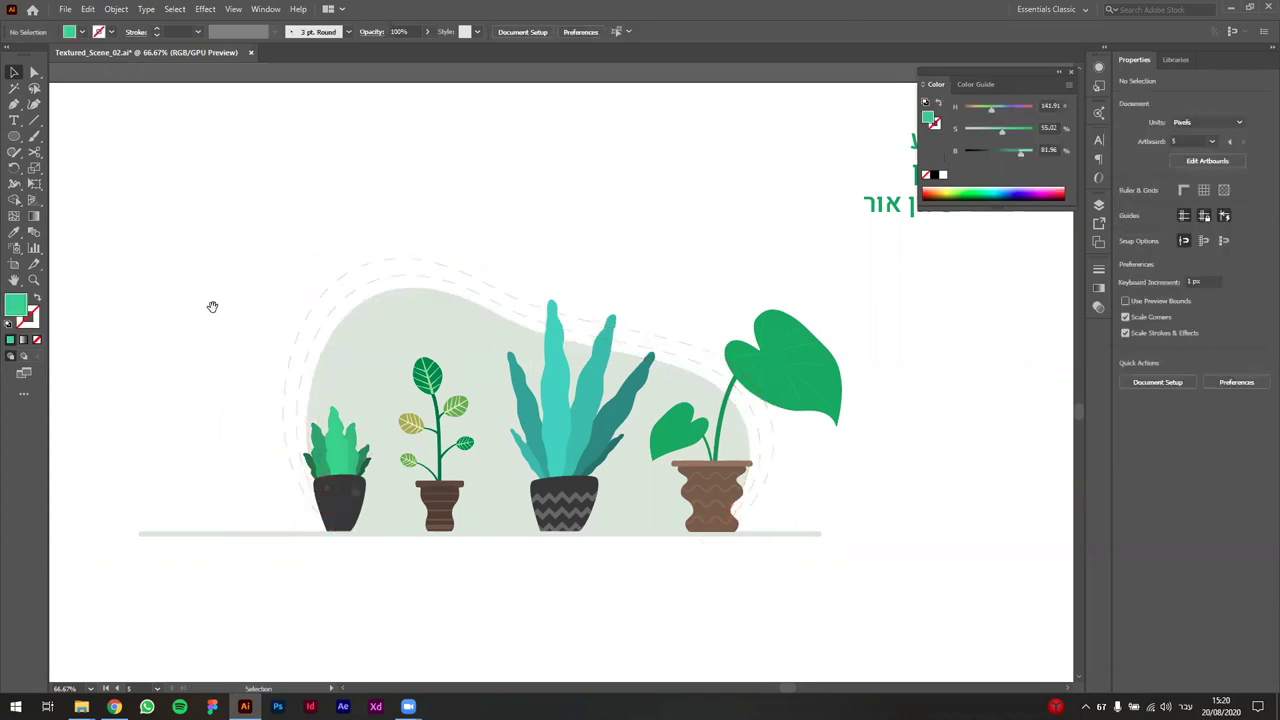
- Try to move the shelf bar's left end points inward, and undo the shift
drag(512, 510, 457, 513)
key(a)
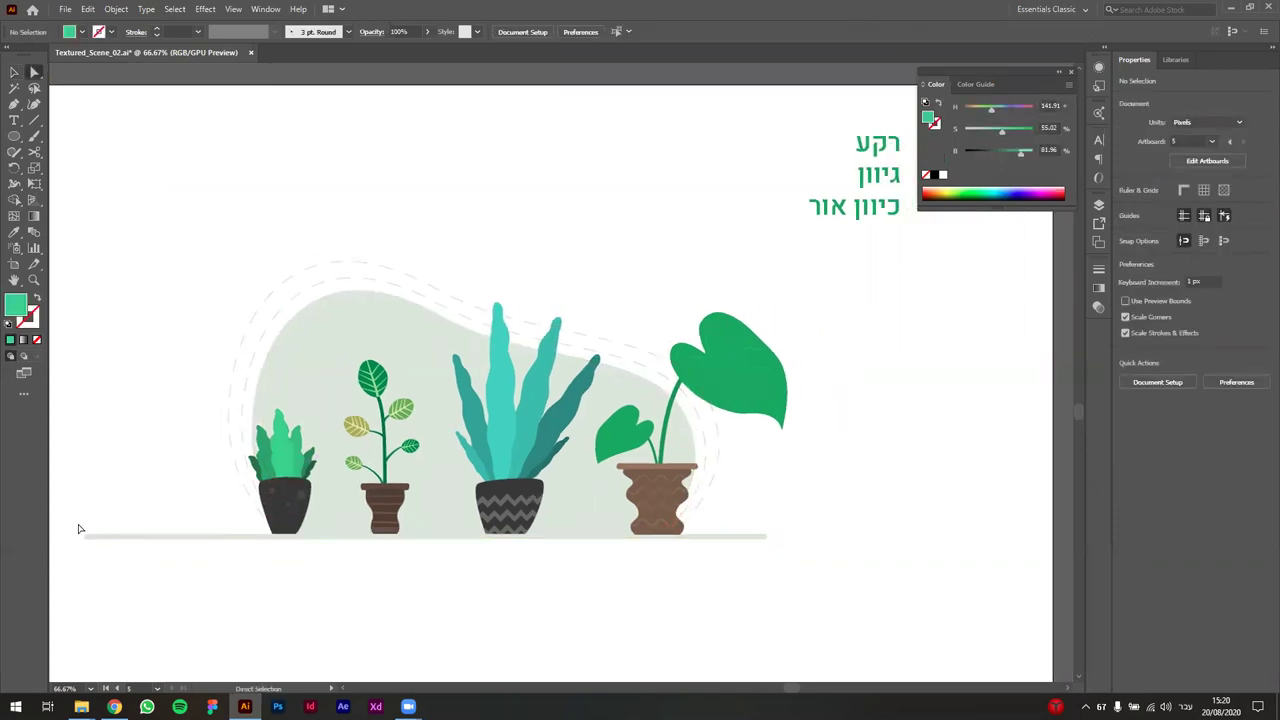
click(88, 539)
key(shift+Right)
key(shift+Right)
key(ctrl+z)
key(ctrl+z)
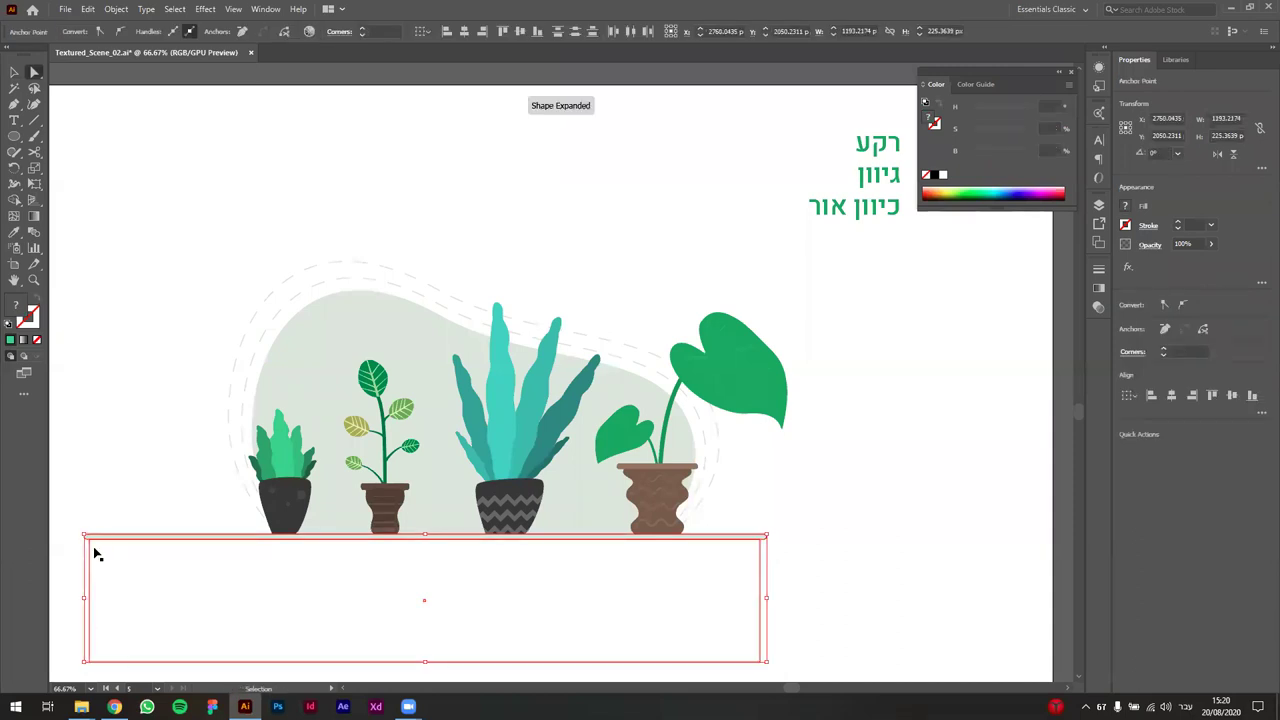
- Select the white rectangle below the shelf bar and narrow it by pulling its left edge inward
click(97, 494)
key(v)
double_click(101, 542)
click(100, 532)
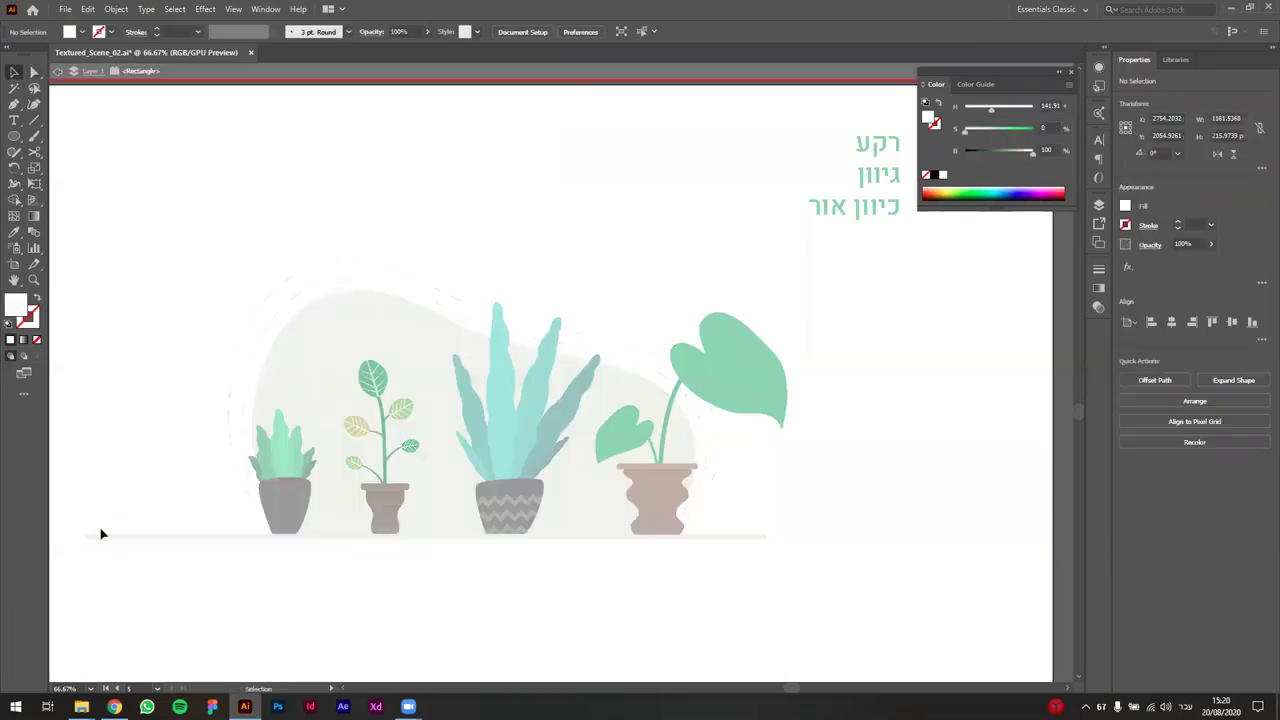
click(108, 571)
double_click(98, 518)
click(94, 608)
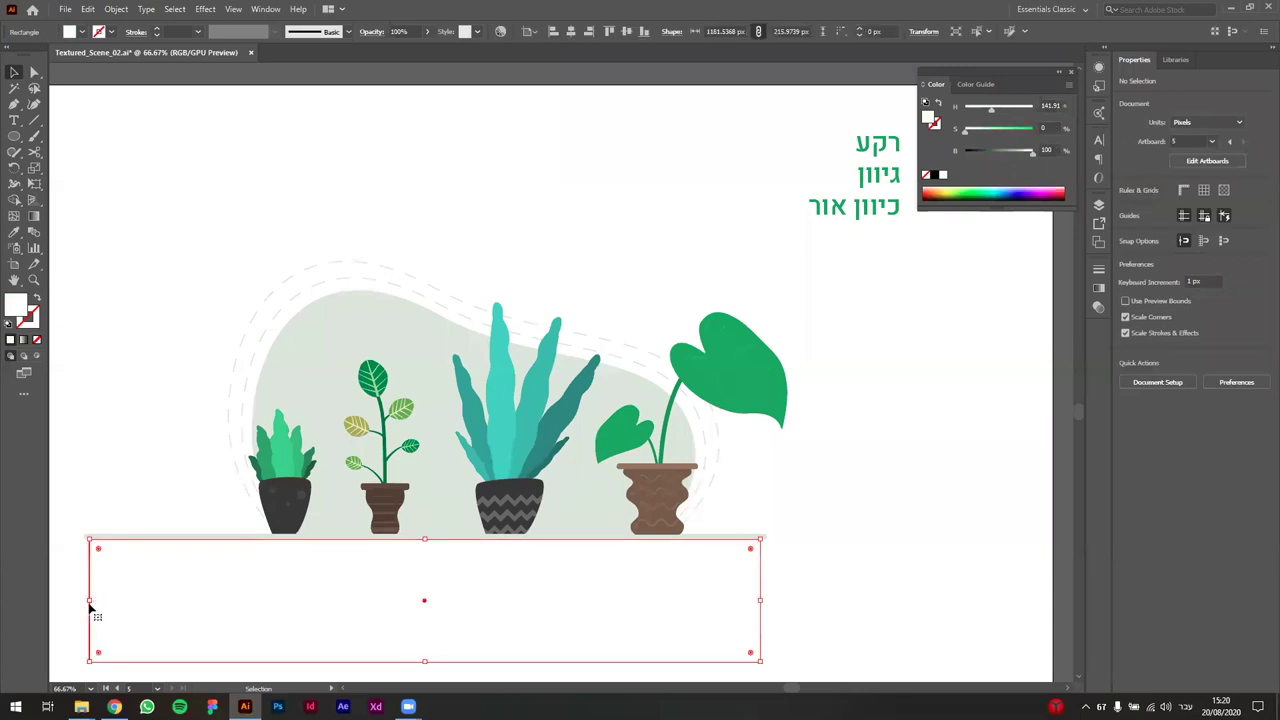
drag(88, 600, 166, 600)
- Shorten the shelf bar to about 992 px wide by shifting its left end's anchor points toward the green plant
click(100, 537)
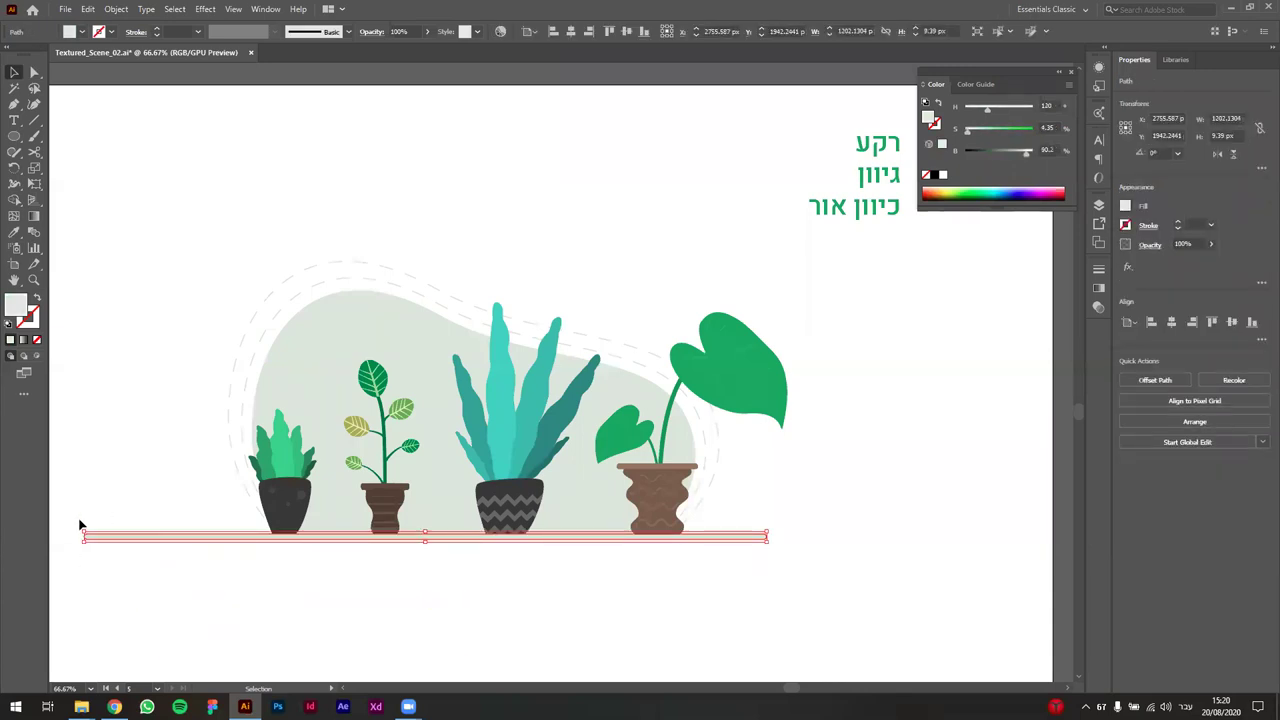
key(a)
click(82, 521)
drag(95, 552, 97, 553)
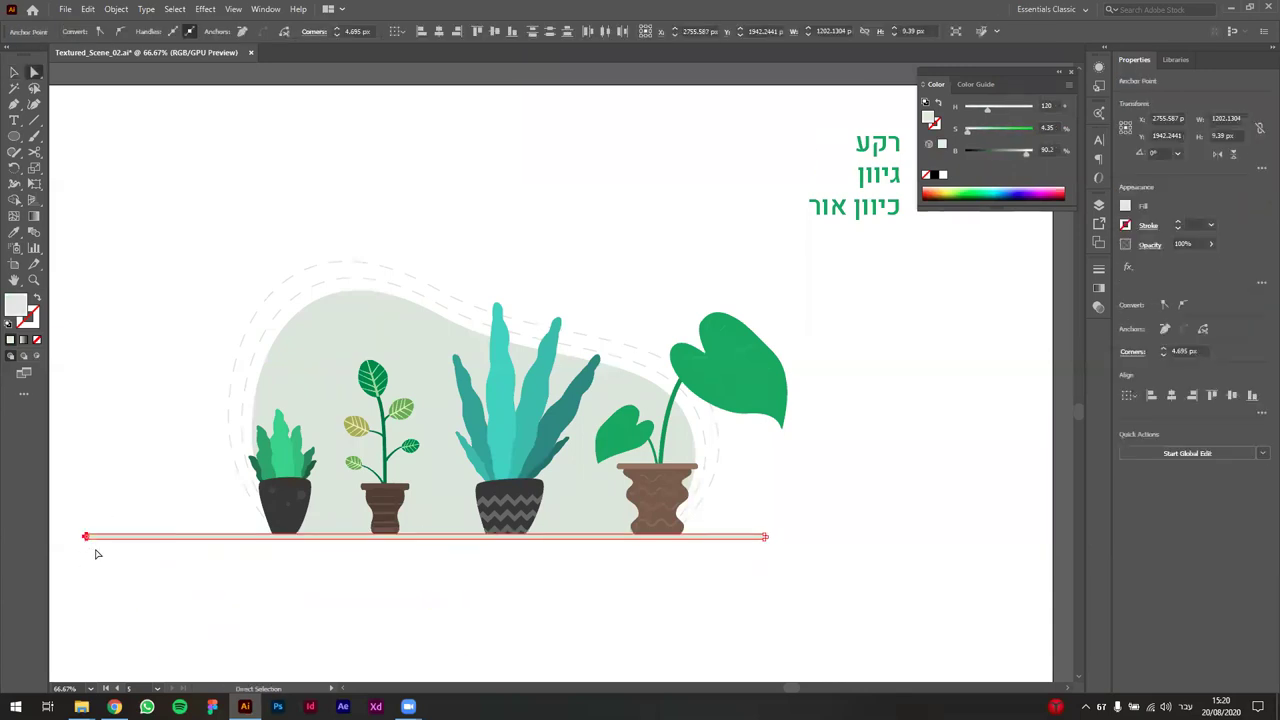
key(v)
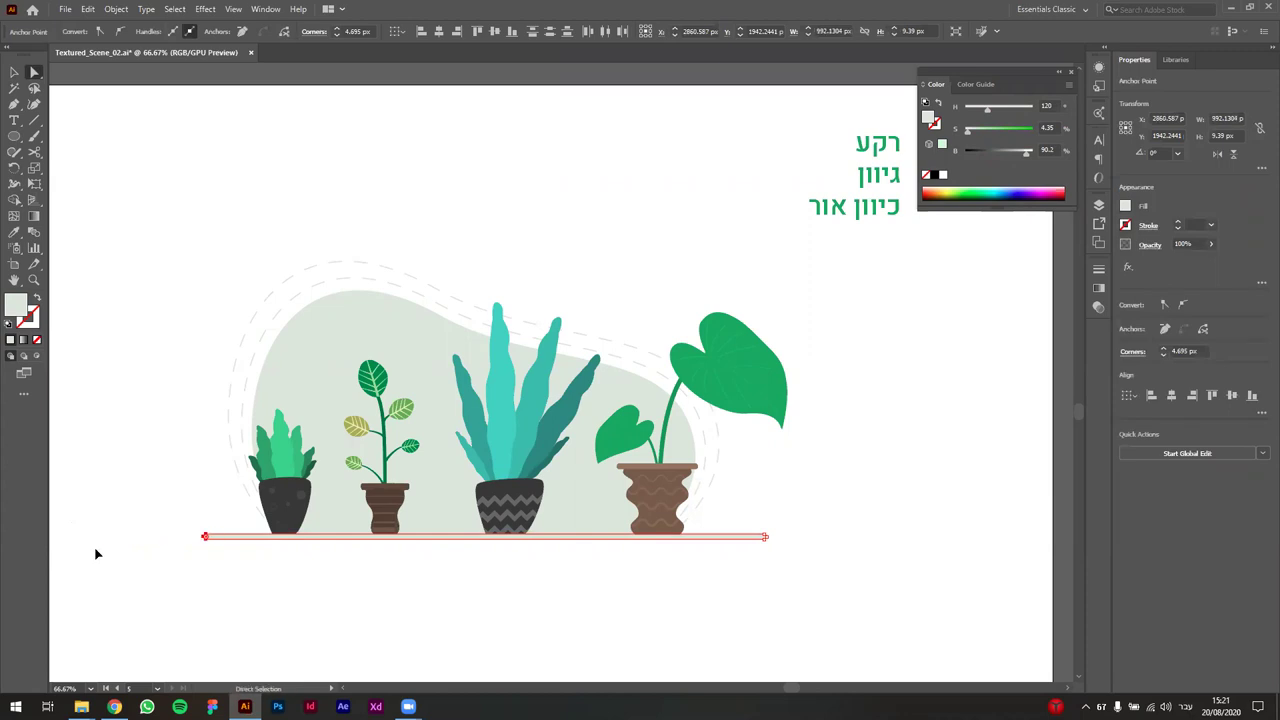
- Centre the shelf bar horizontally on the background blob, using the blob as the key object
click(410, 352)
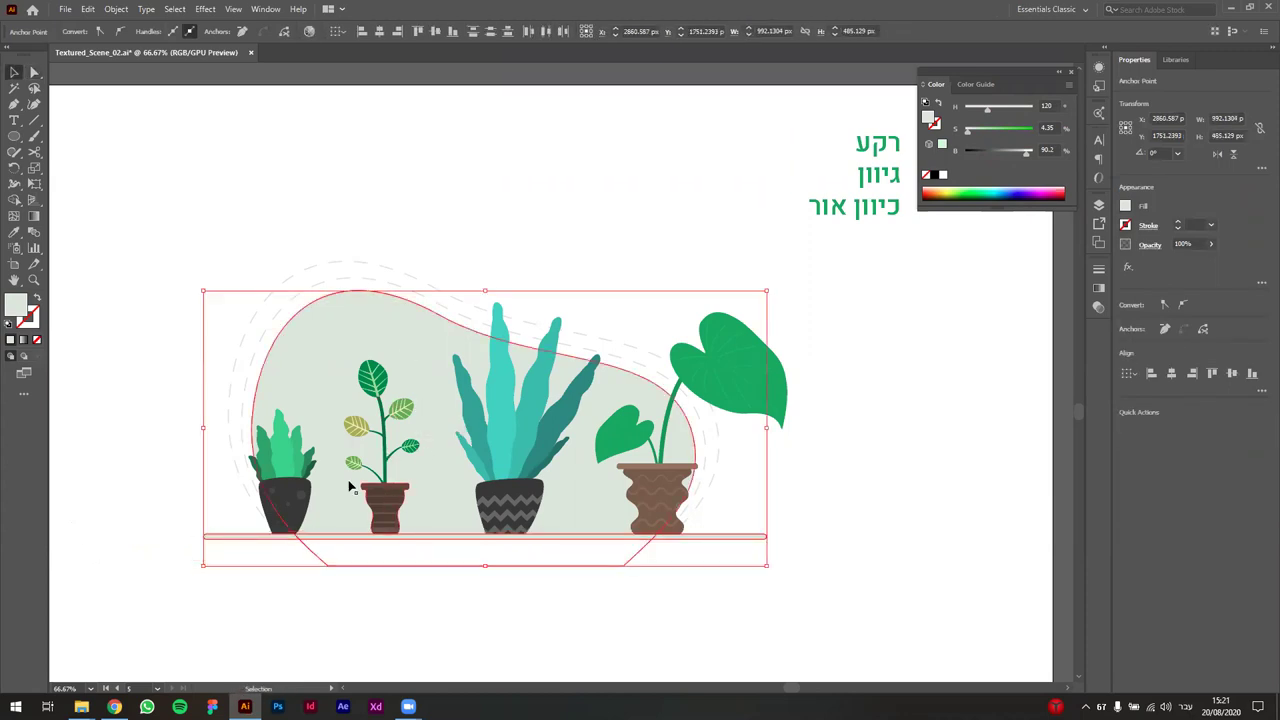
click(142, 415)
click(220, 538)
shift+click(368, 323)
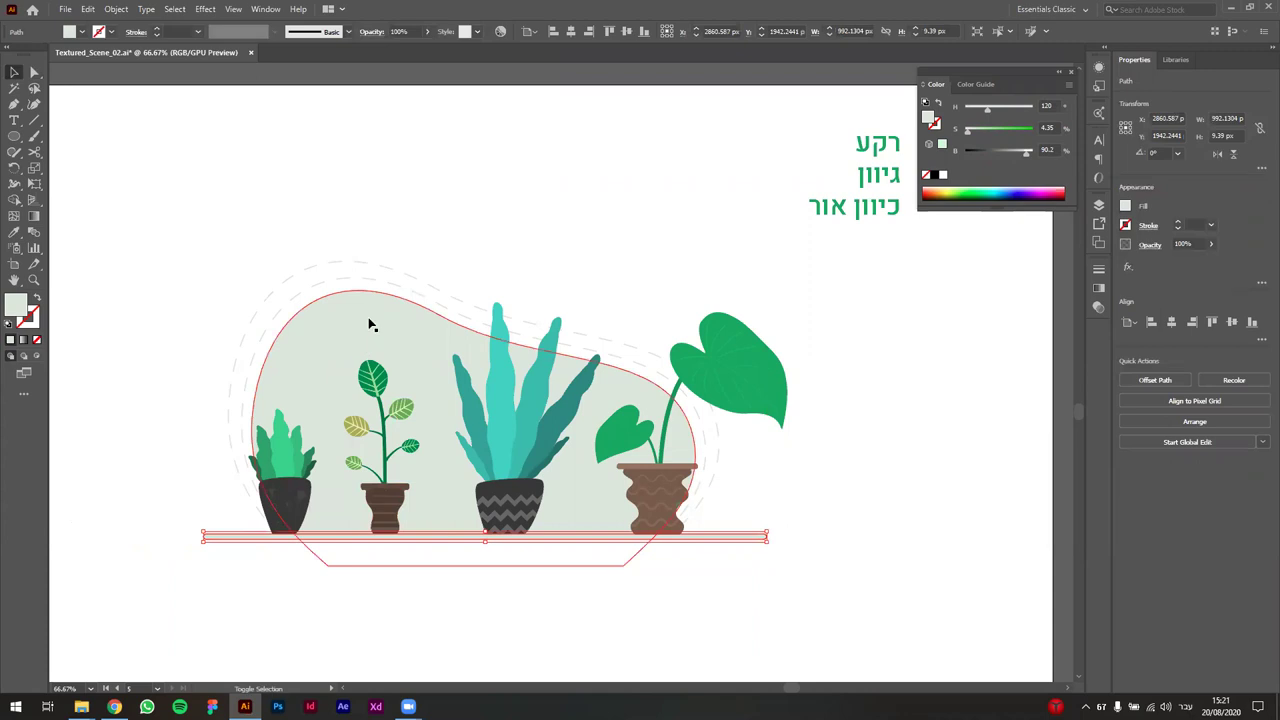
shift+click(368, 323)
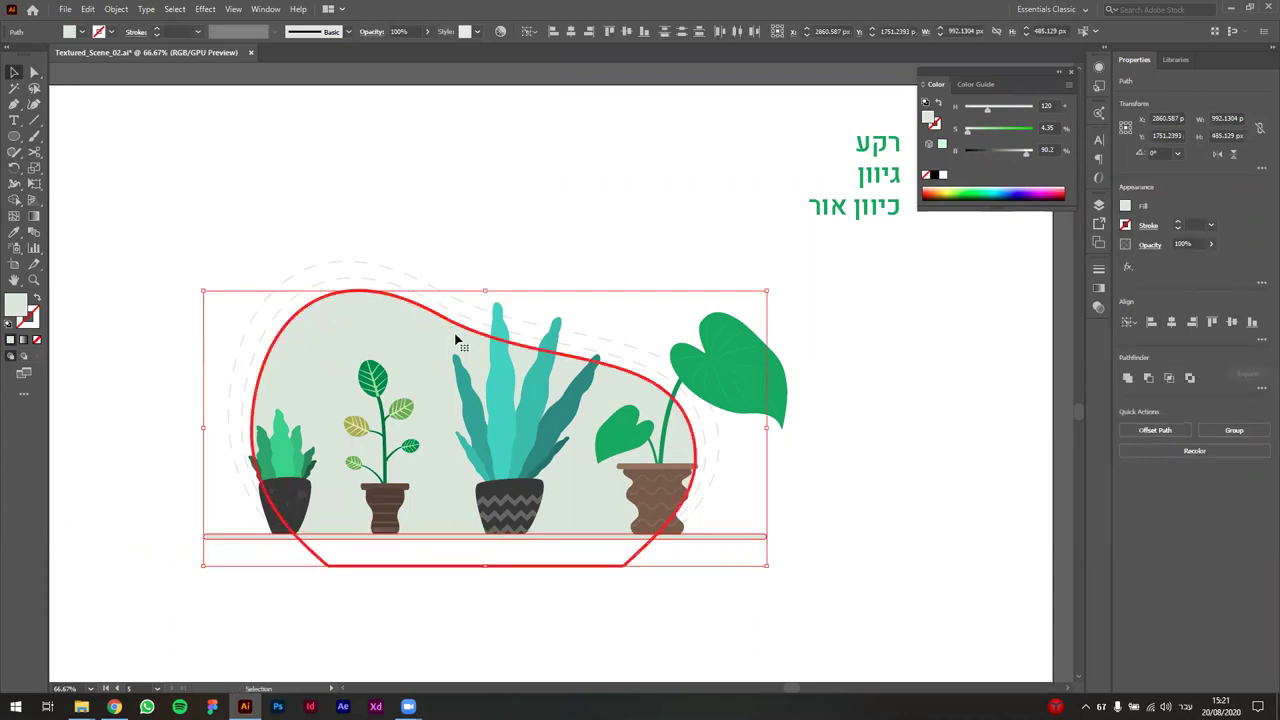
click(570, 33)
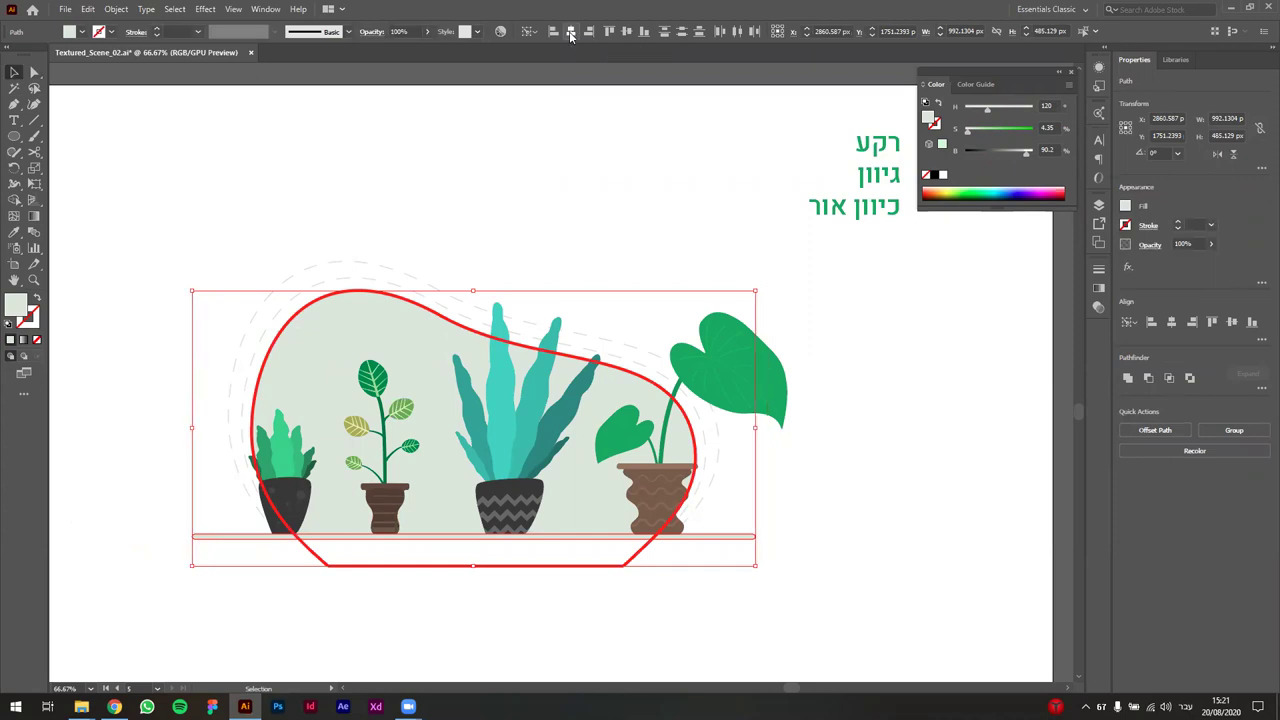
click(557, 169)
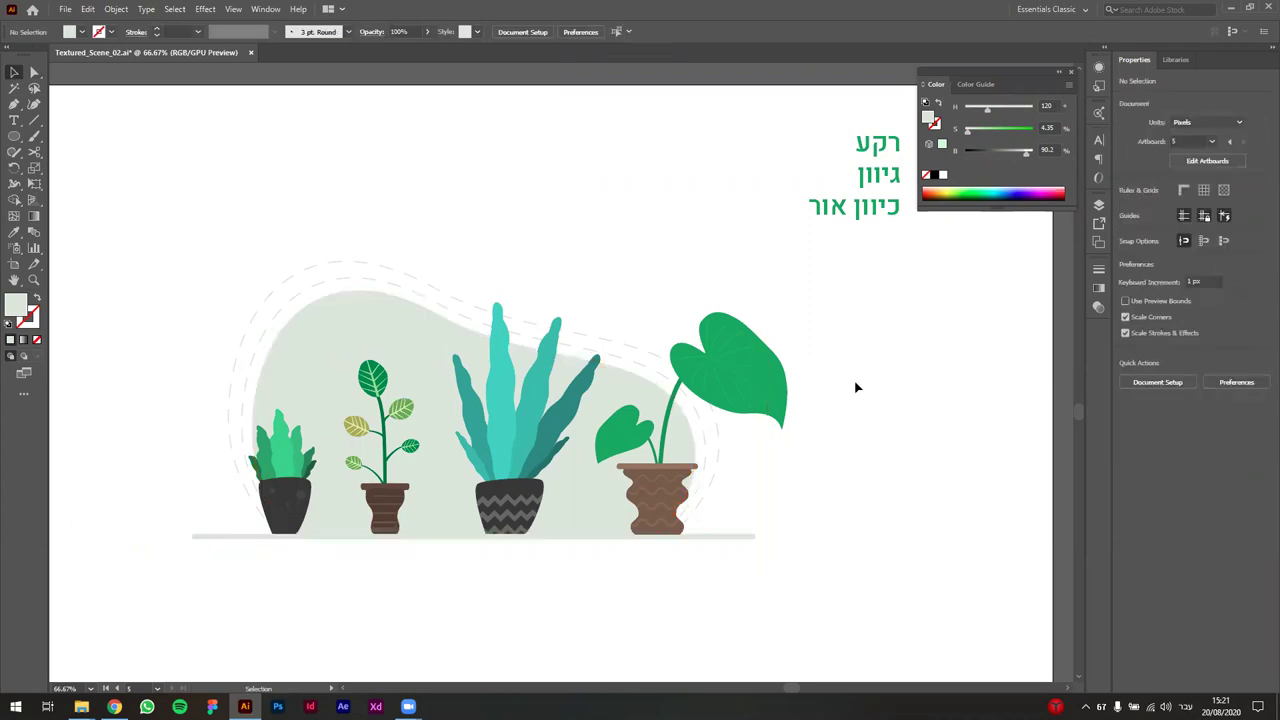
- Isolate the short green plant's group so that its individual leaves can be edited
scroll(844, 390, down, 2)
drag(858, 402, 785, 411)
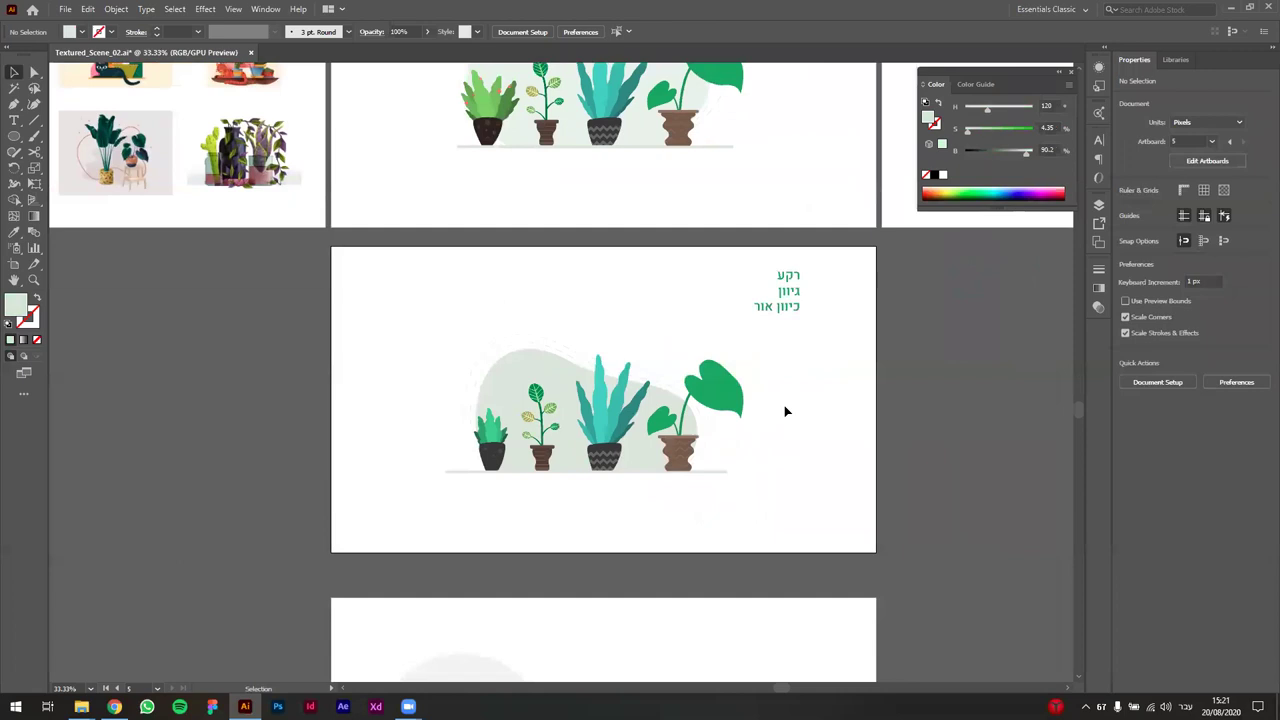
alt+scroll(556, 446, up, 4)
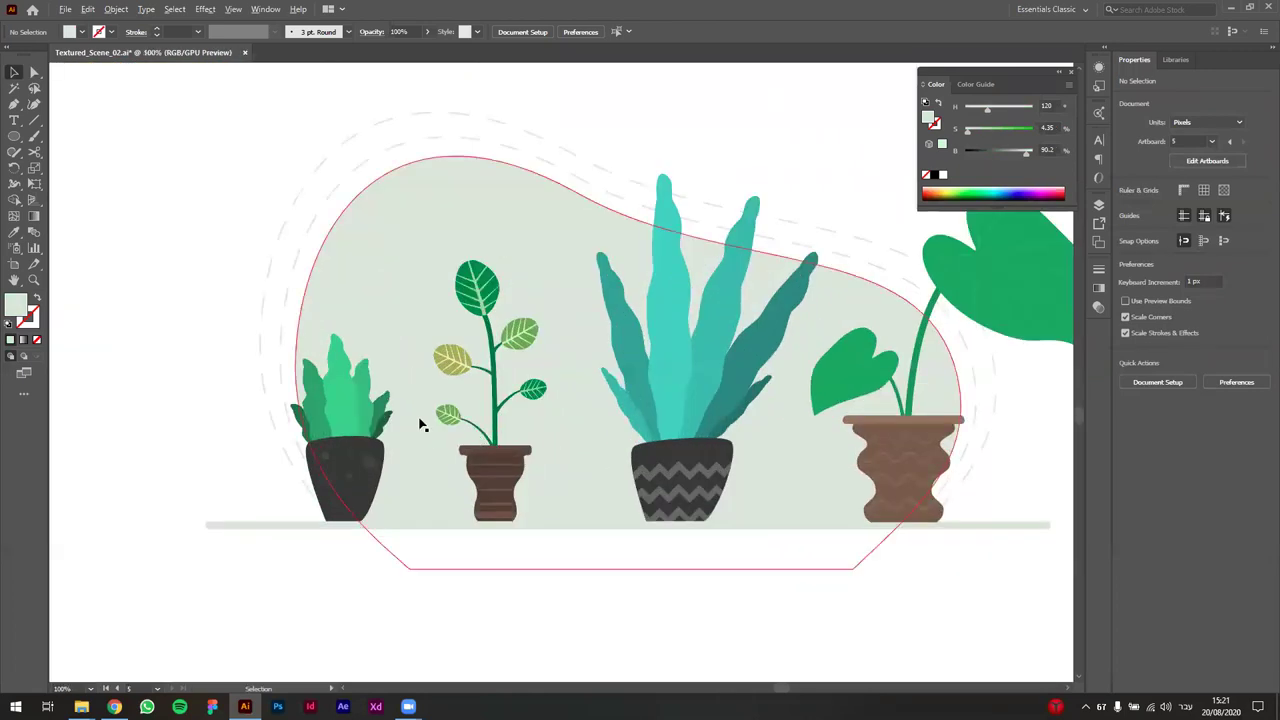
alt+scroll(344, 401, up, 1)
scroll(370, 420, left, 2)
click(390, 410)
double_click(390, 410)
click(392, 398)
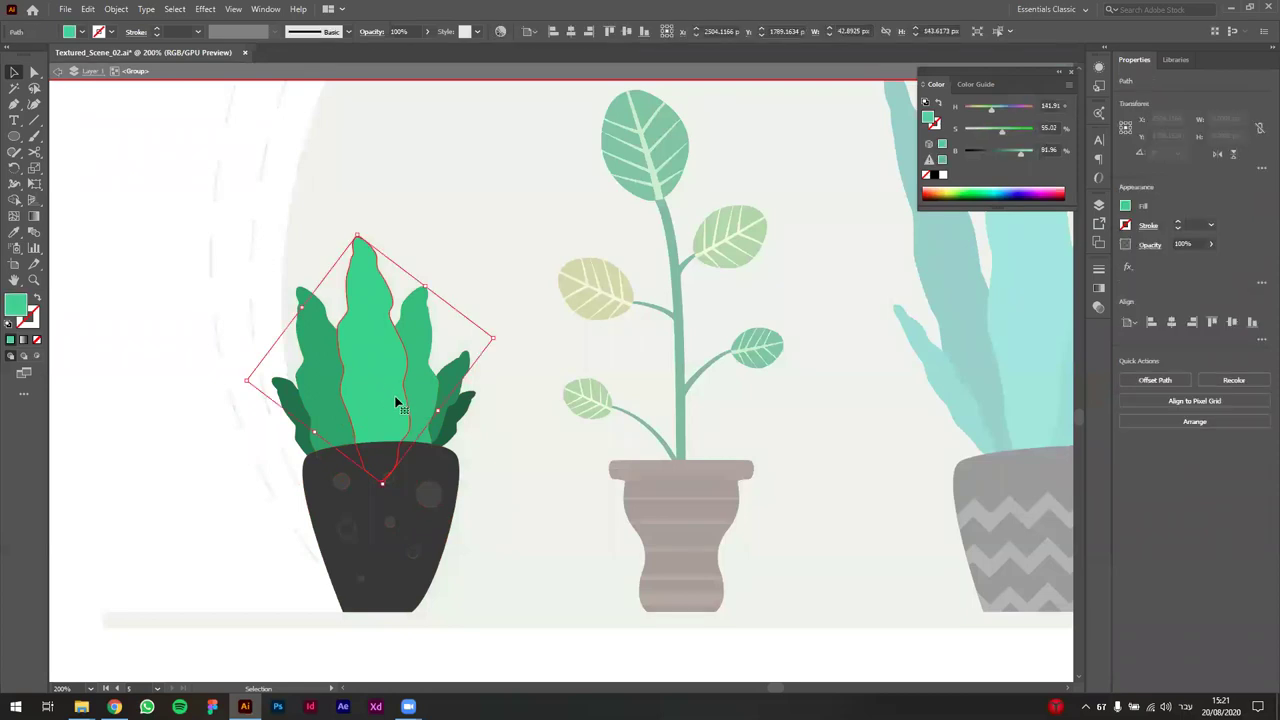
- Draw a circle about 10 px wide on the short plant's leaves and fill it with red (H 0, S 76.86, B 100)
key(l)
drag(415, 479, 445, 509)
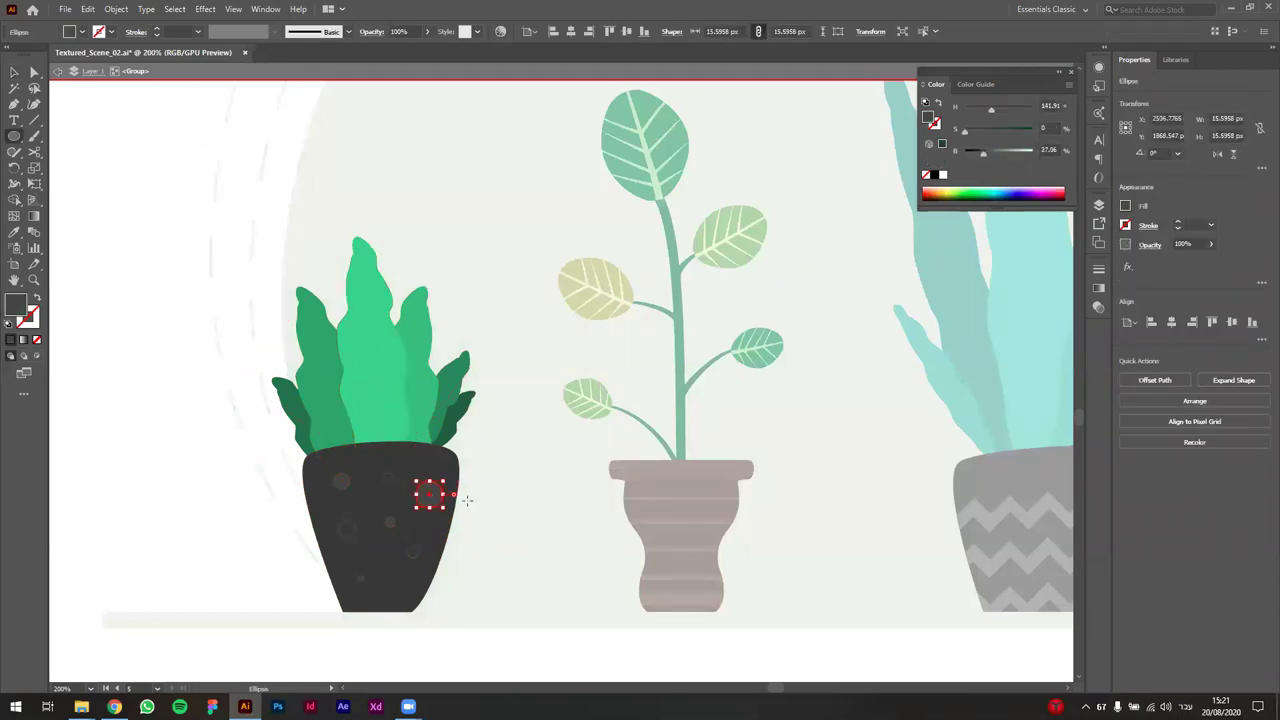
mouse_move(386, 355)
mouse_down()
mouse_move(399, 362)
mouse_move(405, 348)
mouse_up()
mouse_move(964, 129)
mouse_down()
mouse_move(1013, 127)
mouse_move(958, 110)
mouse_up()
drag(986, 152, 1028, 173)
key(v)
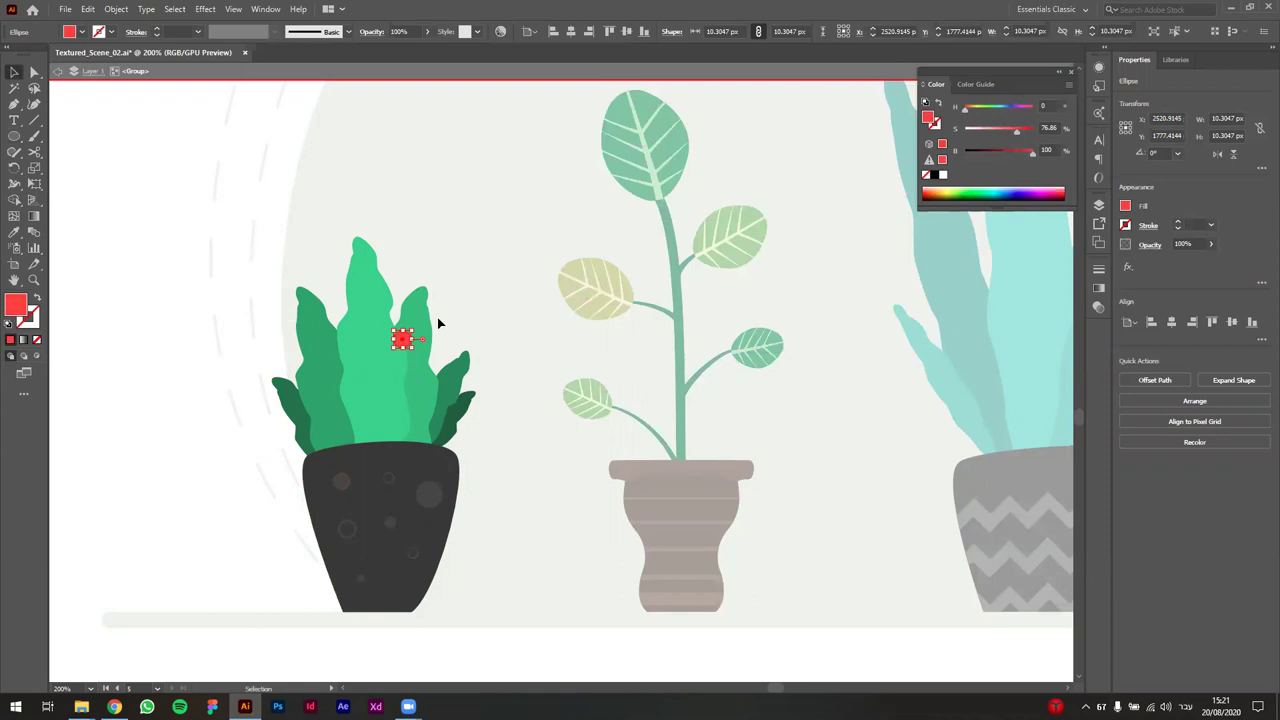
- Try to move the red circle down and copy it onto a leaf on the other side, and undo these changes
drag(405, 337, 432, 370)
alt+drag(432, 370, 302, 407)
key(ctrl+z)
key(ctrl+z)
key(ctrl+z)
- Place the red circle on the middle leaf's right edge and add a copy about 4.5 px wide on the left leaf's outer edge
key(ctrl+=)
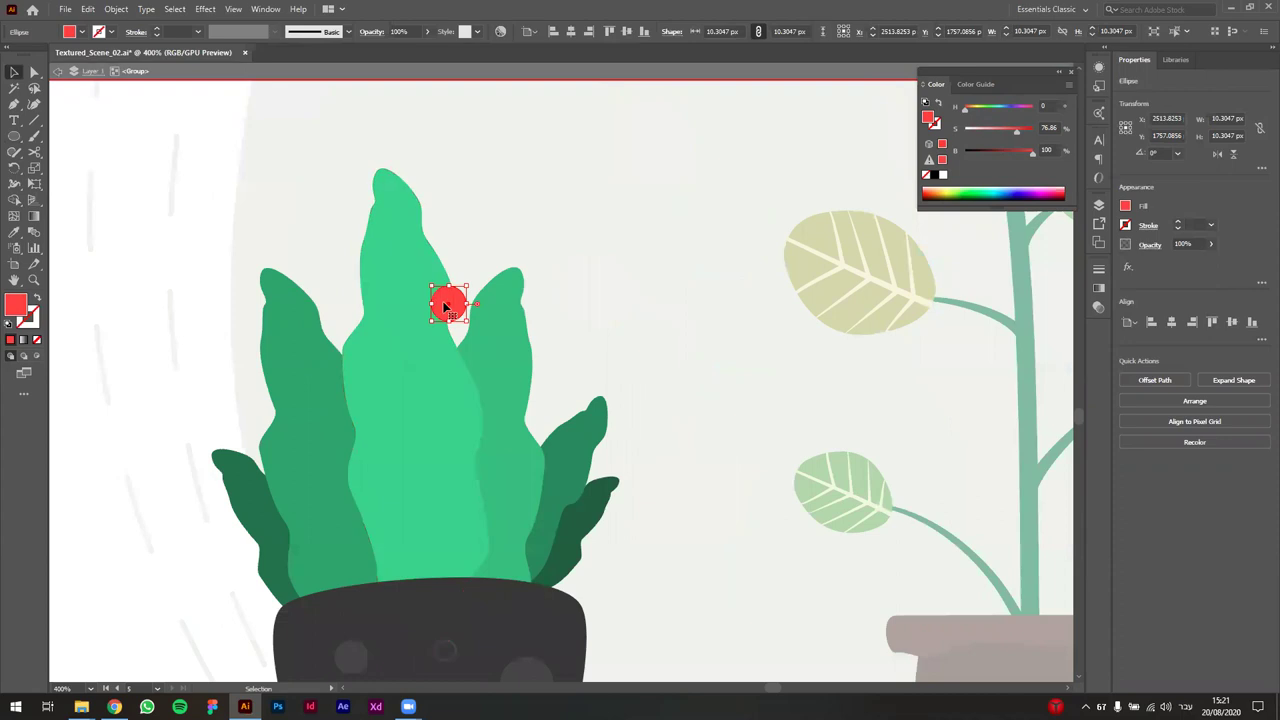
alt+drag(448, 303, 286, 368)
key(ctrl+=)
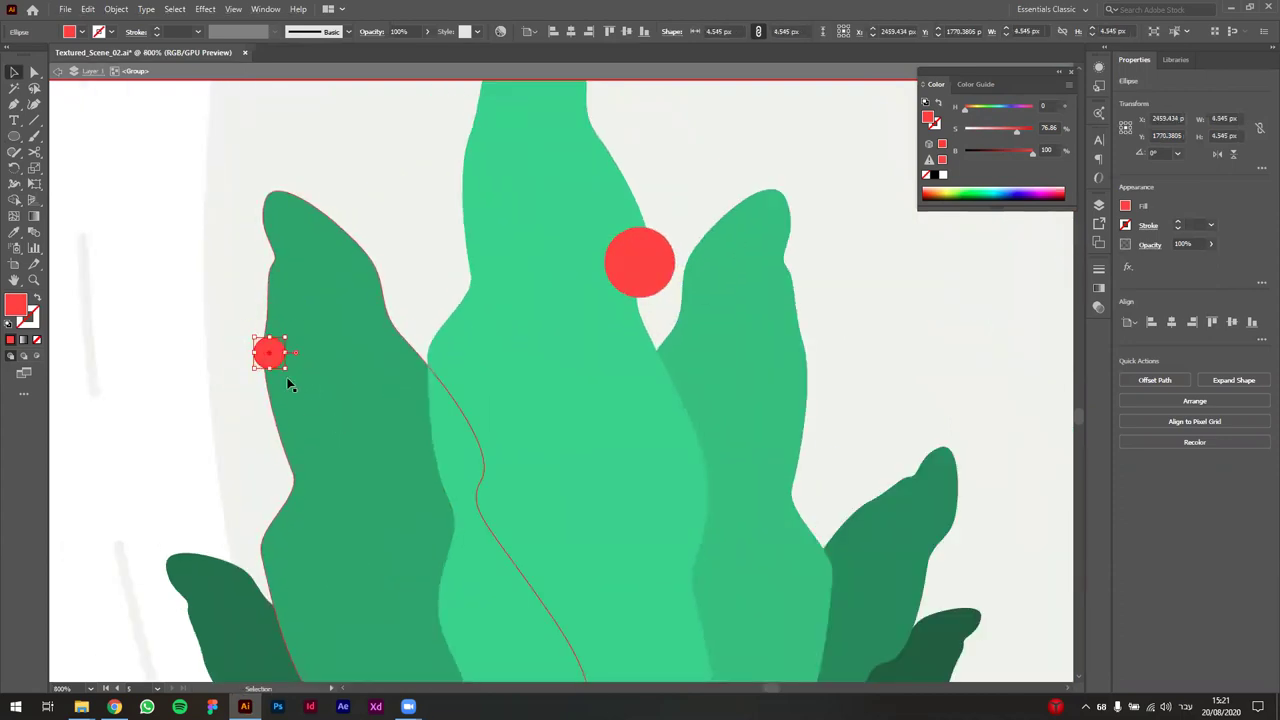
scroll(300, 358, down, 1)
alt+scroll(314, 352, down, 1)
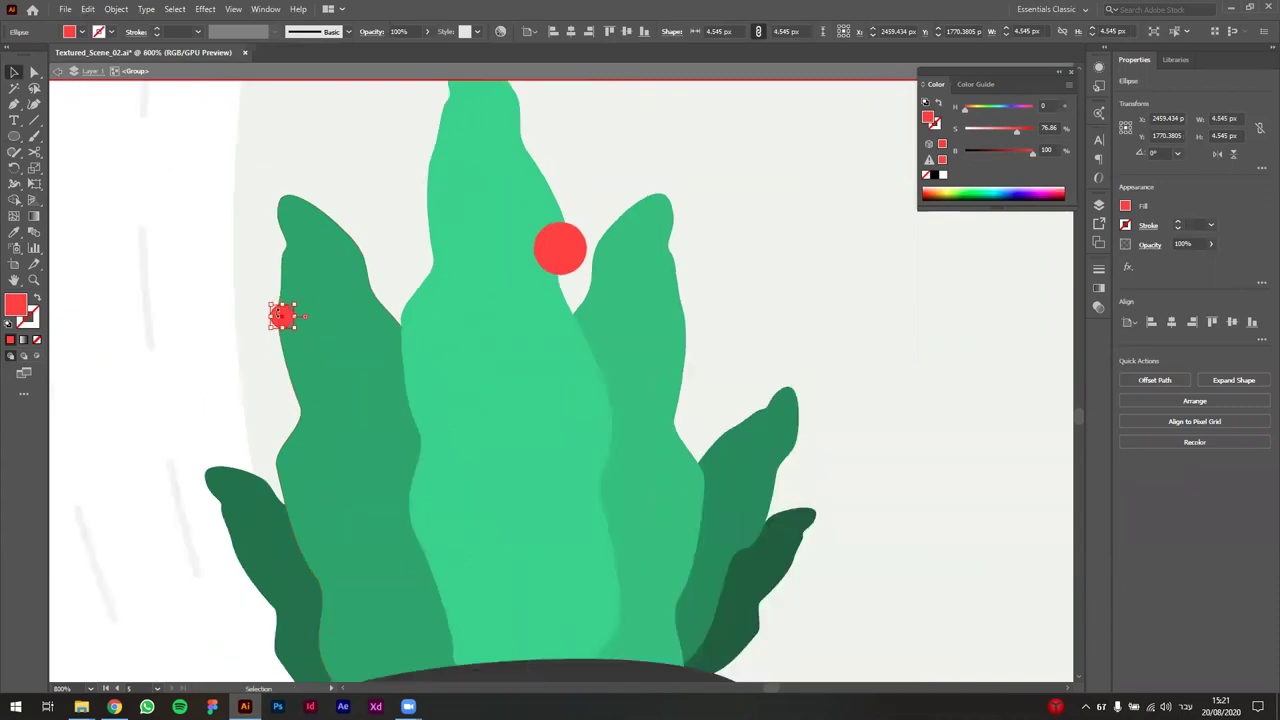
- Add small red dot copies to the lower-left leaf, the outer right leaf and the inner right leaf's edge
alt+drag(283, 318, 288, 611)
alt+drag(281, 321, 543, 460)
alt+drag(643, 500, 773, 505)
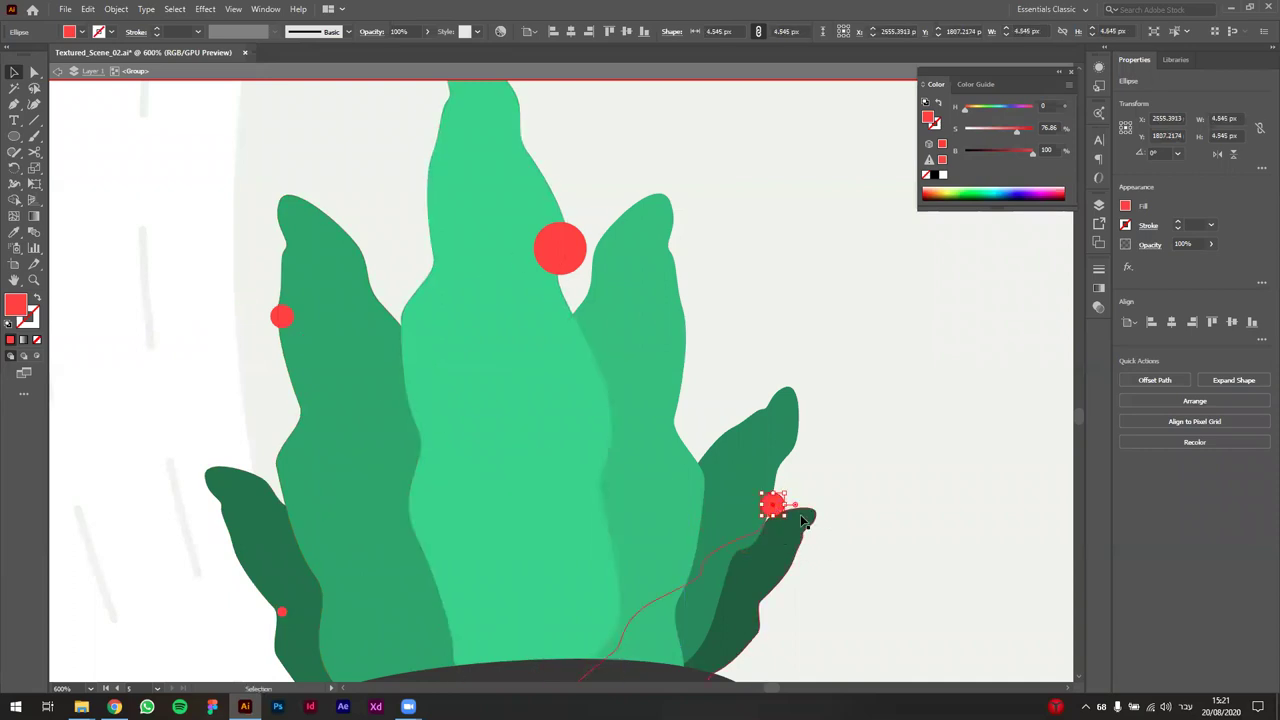
scroll(770, 500, up, 1)
drag(776, 490, 781, 430)
alt+drag(495, 178, 644, 344)
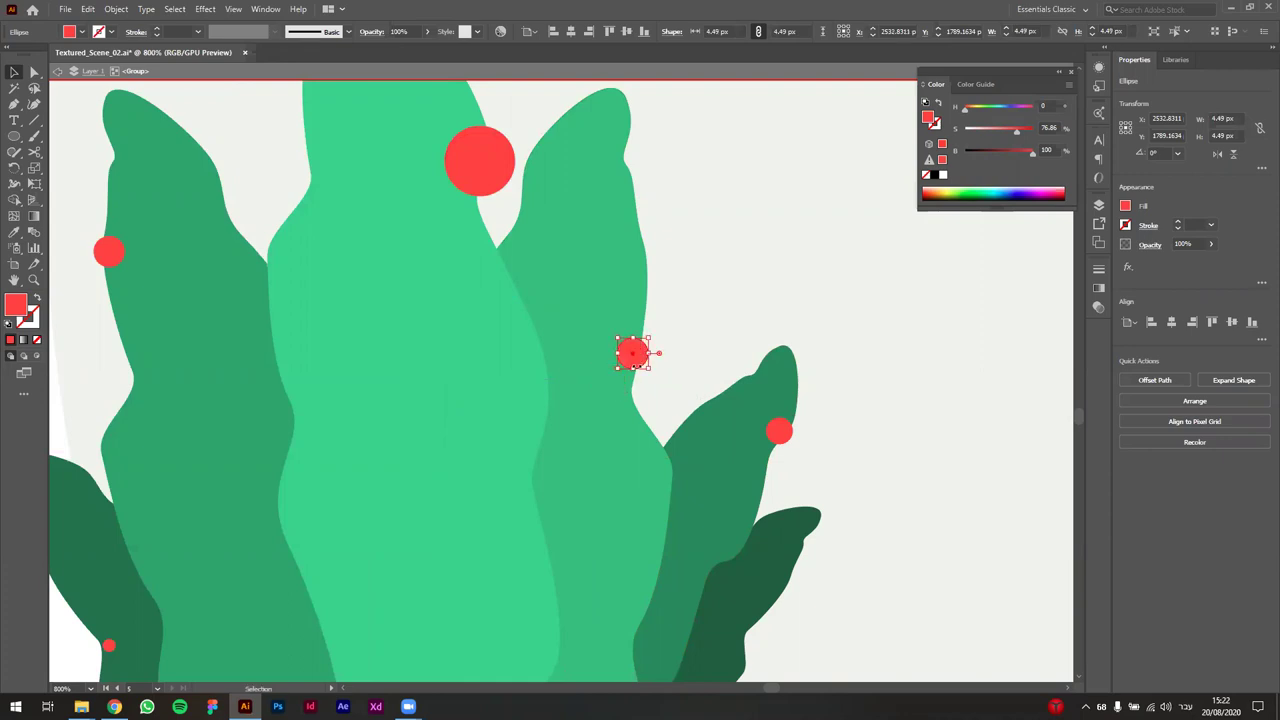
- Shrink the large red dot to about 8 px, shift it up the middle leaf, and add a smaller copy on that leaf's left edge
scroll(640, 383, down, 2)
drag(570, 285, 549, 229)
drag(549, 229, 474, 422)
drag(640, 374, 661, 446)
key(ctrl+z)
click(463, 433)
click(549, 230)
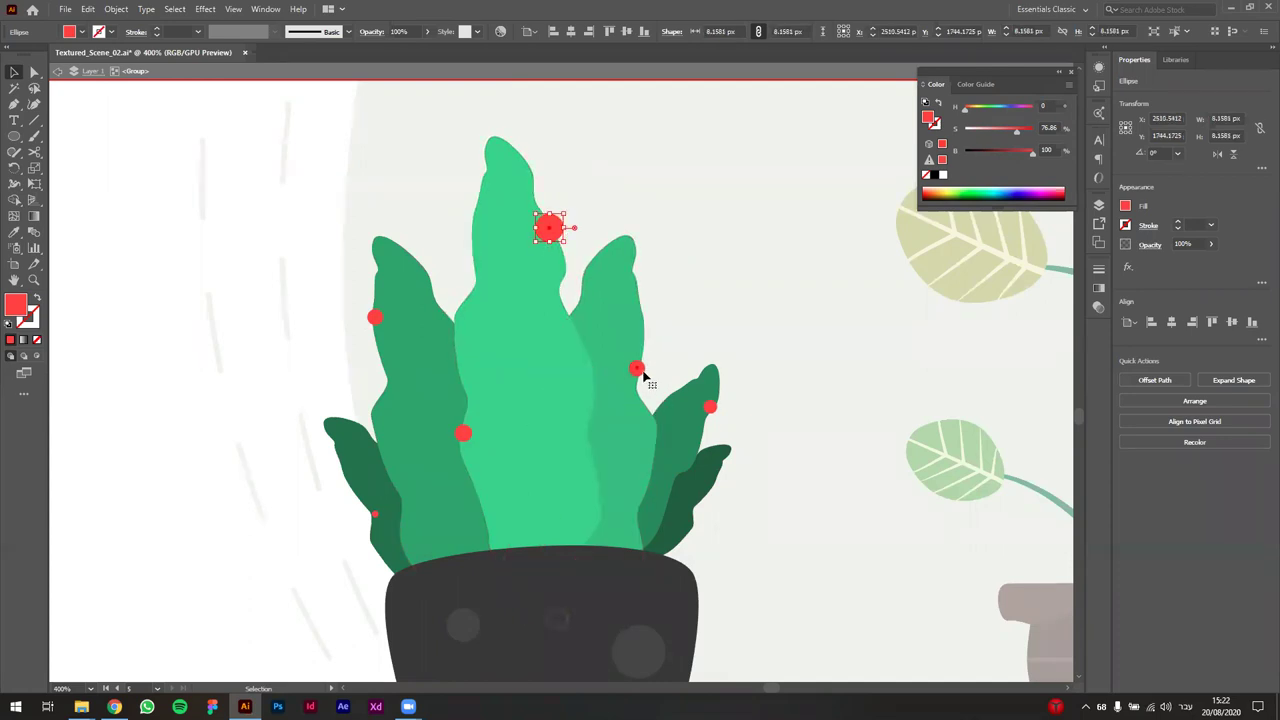
- Enlarge the inner right leaf's red dot to about 5.6 px and adjust its position on the edge
click(639, 370)
alt+scroll(655, 360, up, 1)
drag(645, 360, 646, 354)
alt+scroll(523, 323, down, 3)
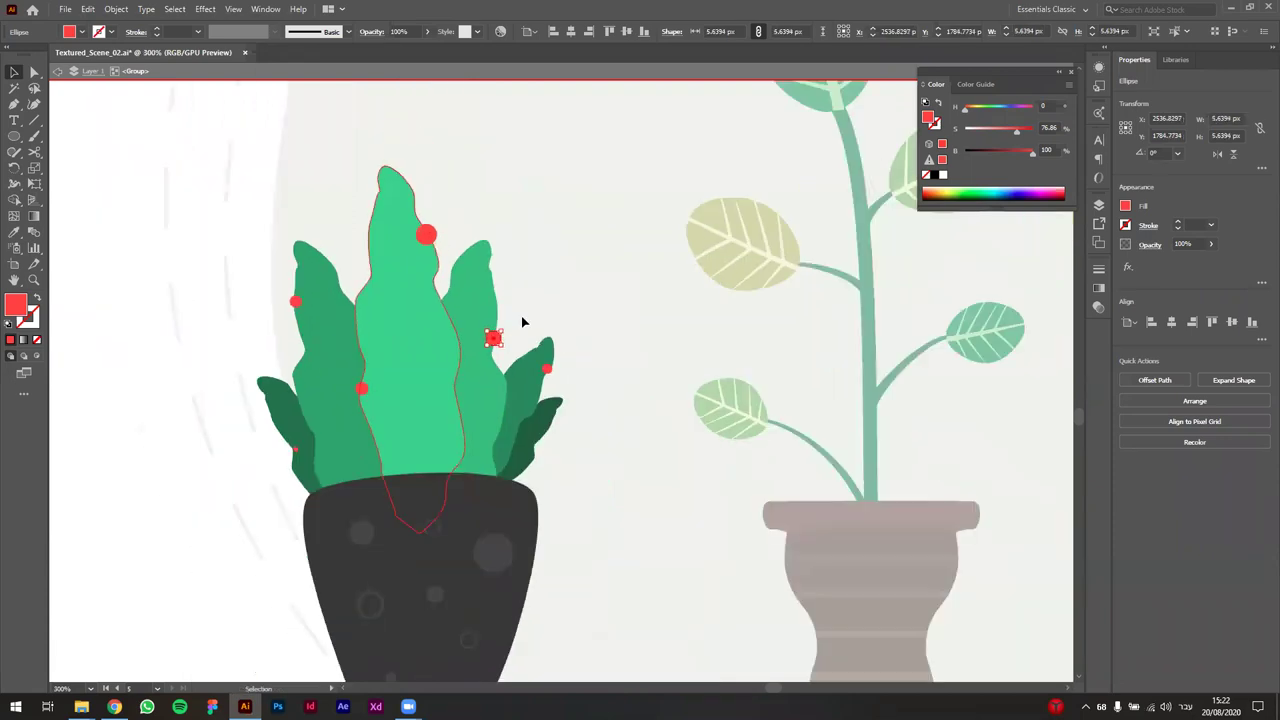
alt+scroll(372, 289, up, 1)
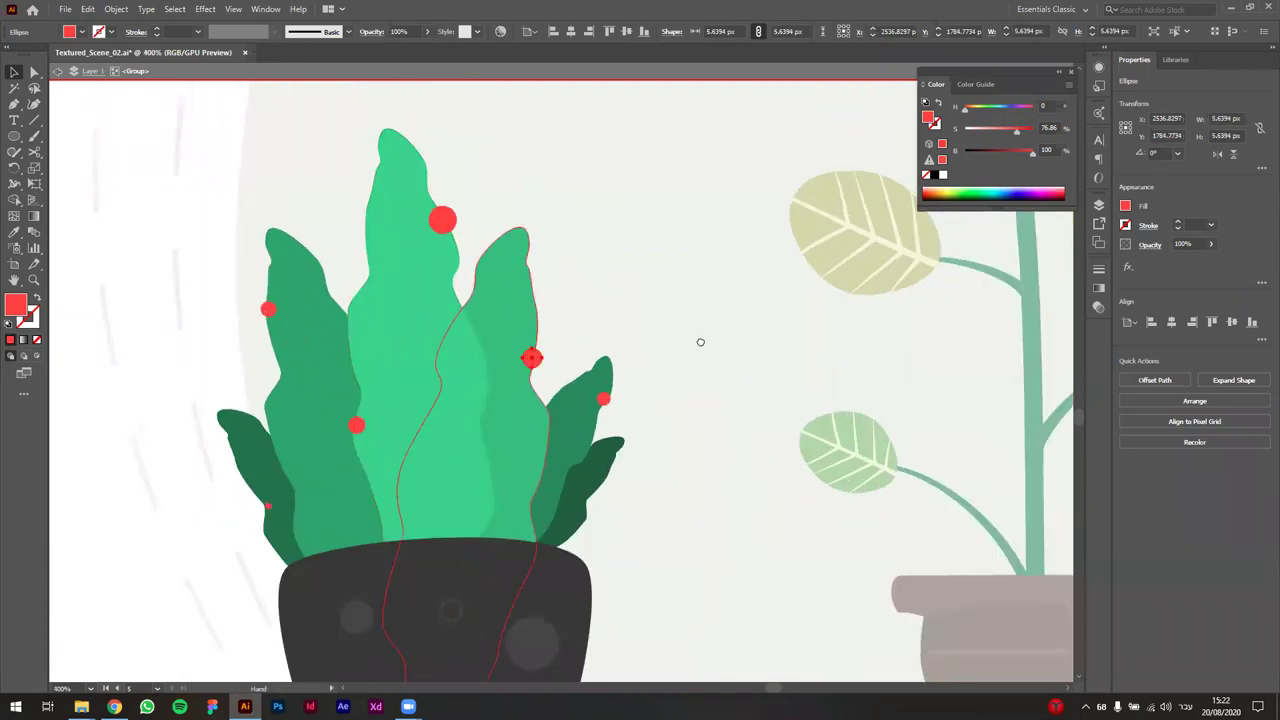
- Lower the brightness of the upper-left and inner right leaf dots to about 84%, and of the two outermost leaf dots to about 91%
click(540, 288)
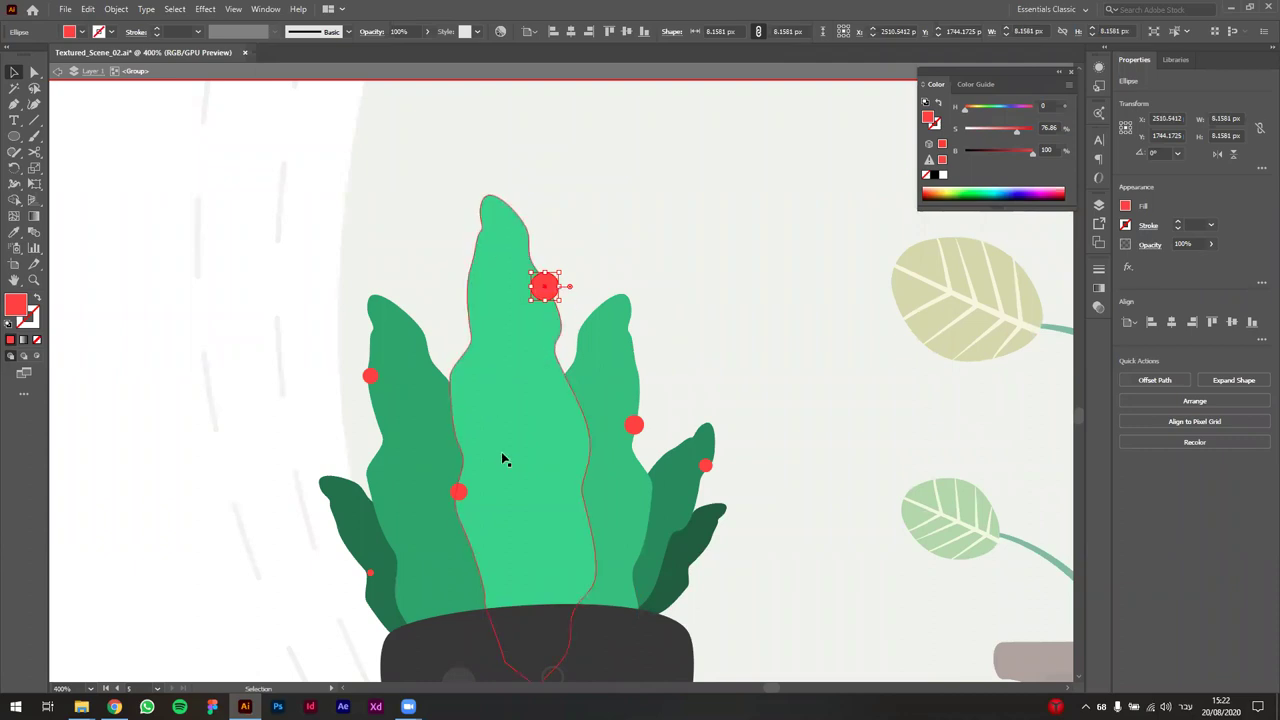
click(370, 376)
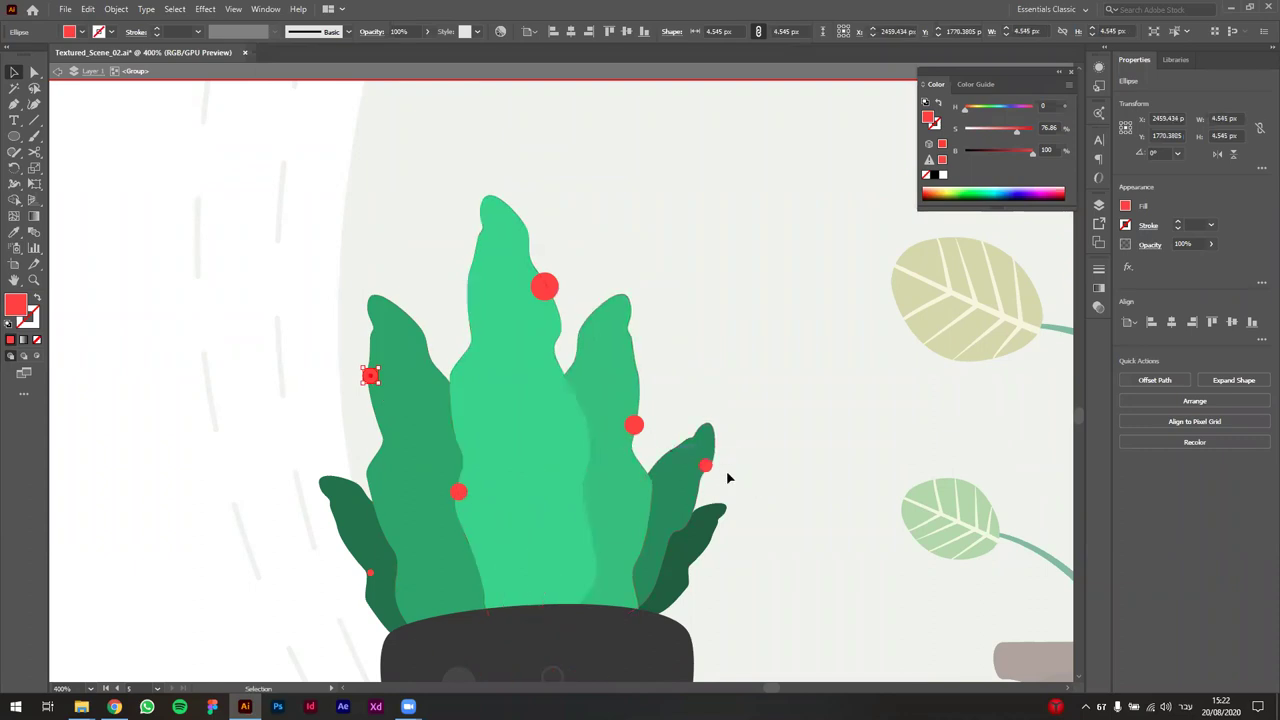
shift+click(638, 427)
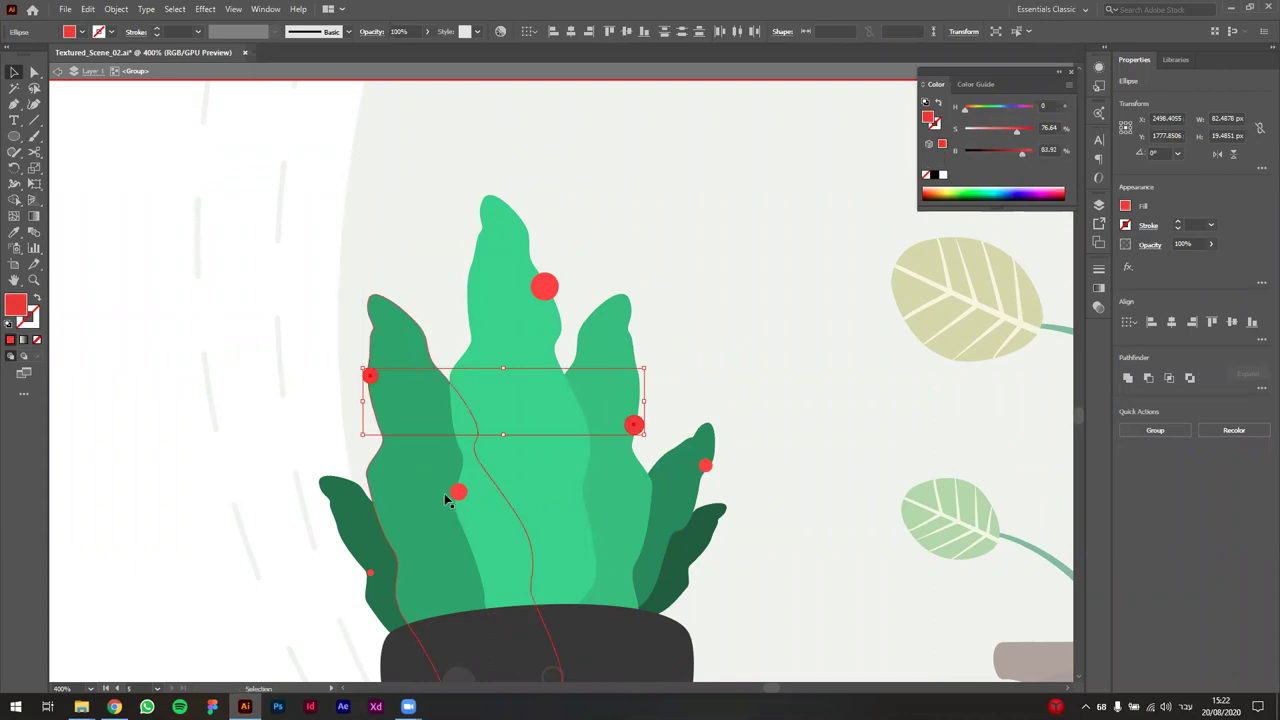
drag(1022, 154, 1021, 158)
click(370, 572)
shift+click(714, 475)
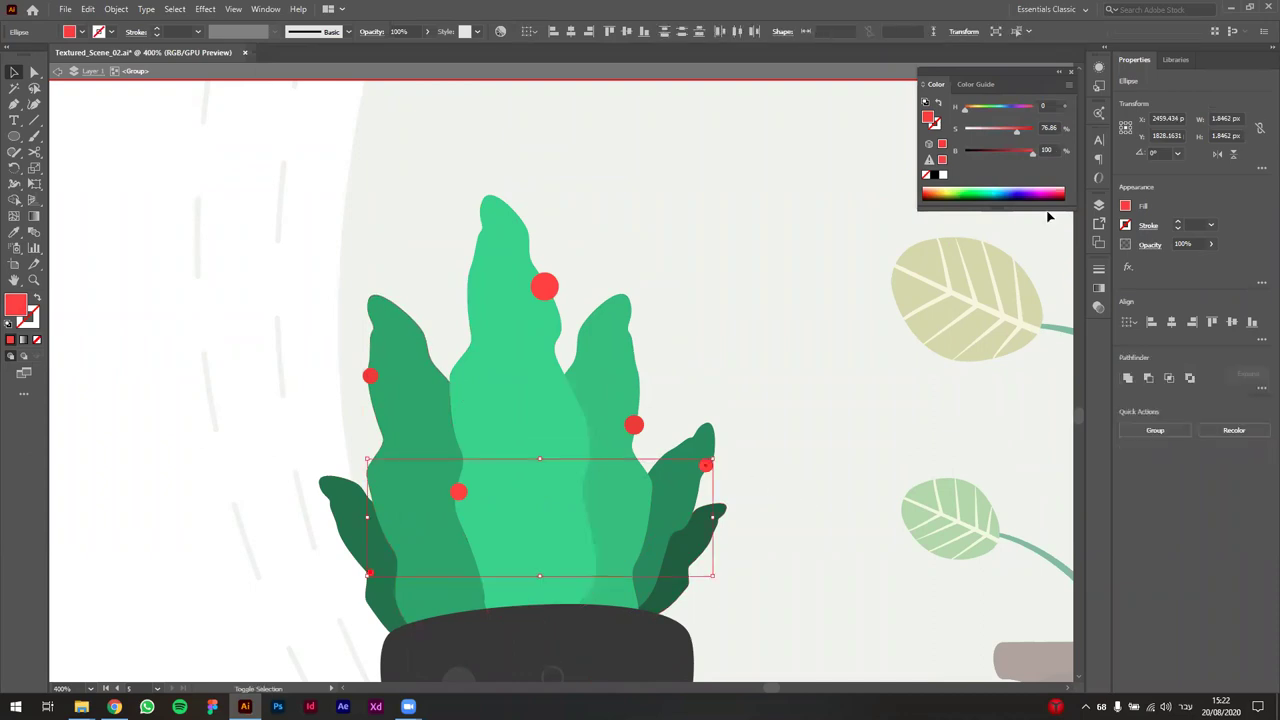
click(727, 336)
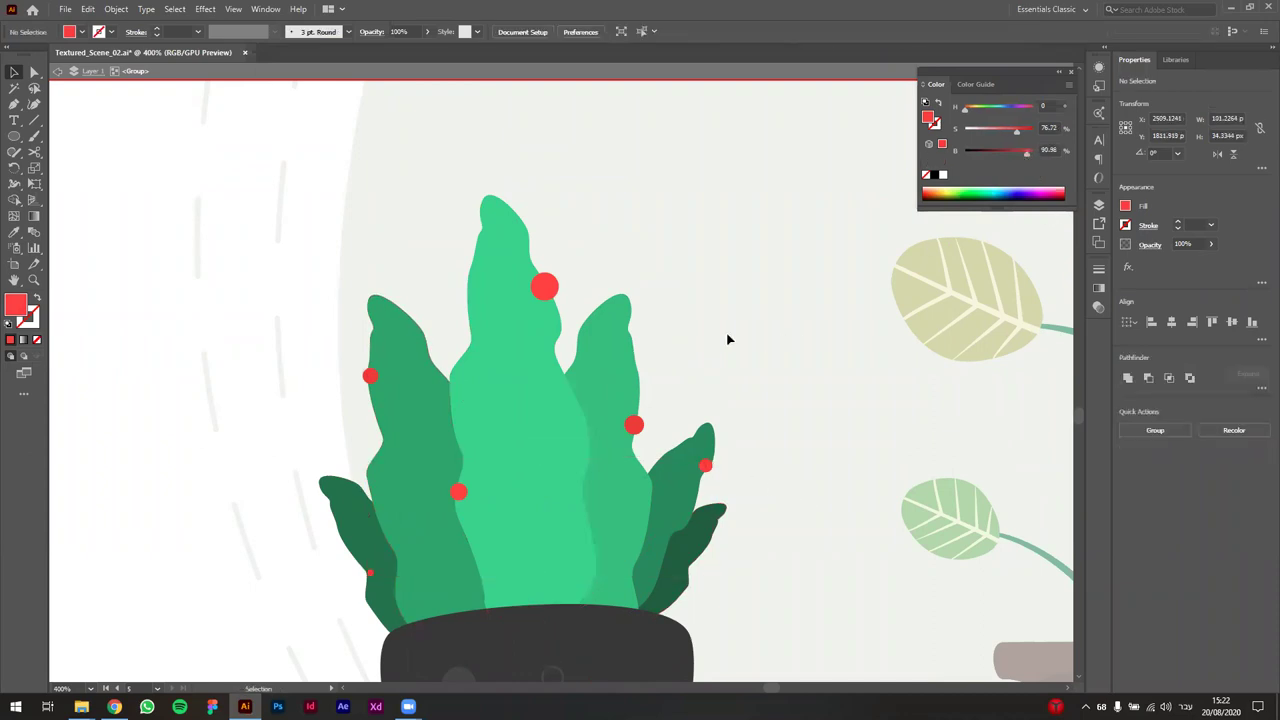
- Reduce the saturation of the middle leaf's large red dot to about 72% and leave the plant's isolated group
click(546, 290)
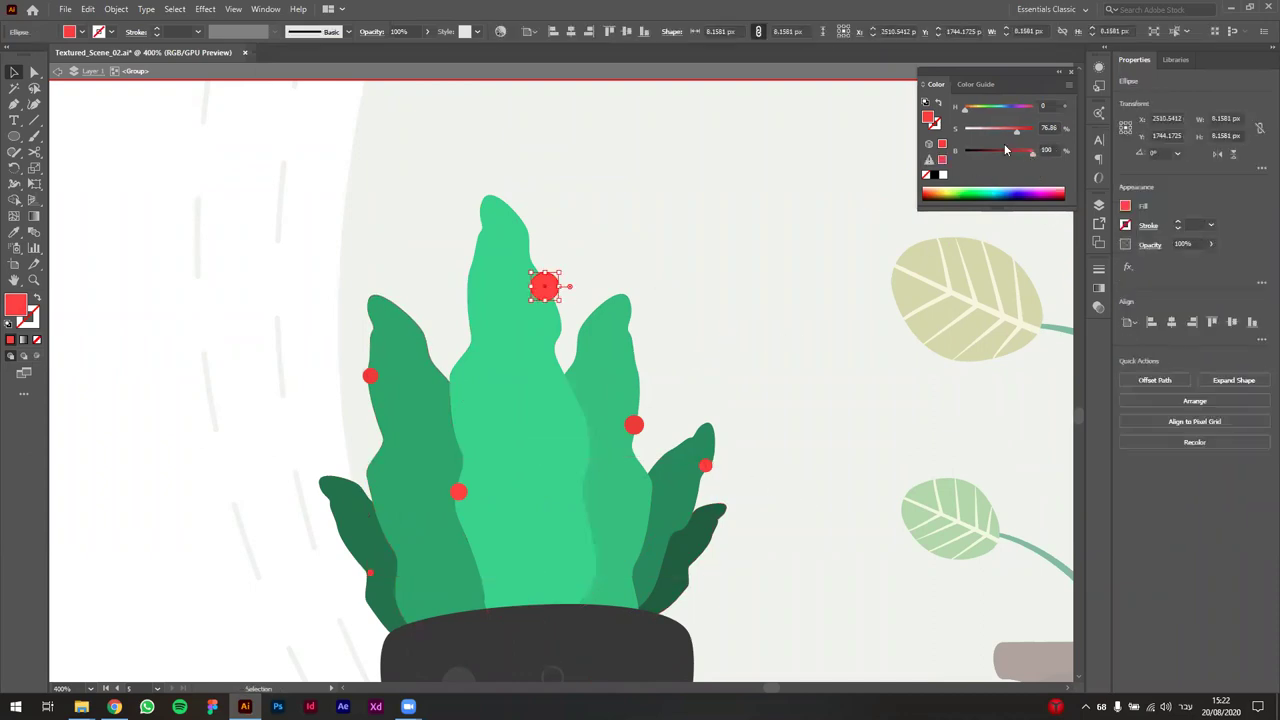
drag(1016, 129, 1006, 129)
click(716, 218)
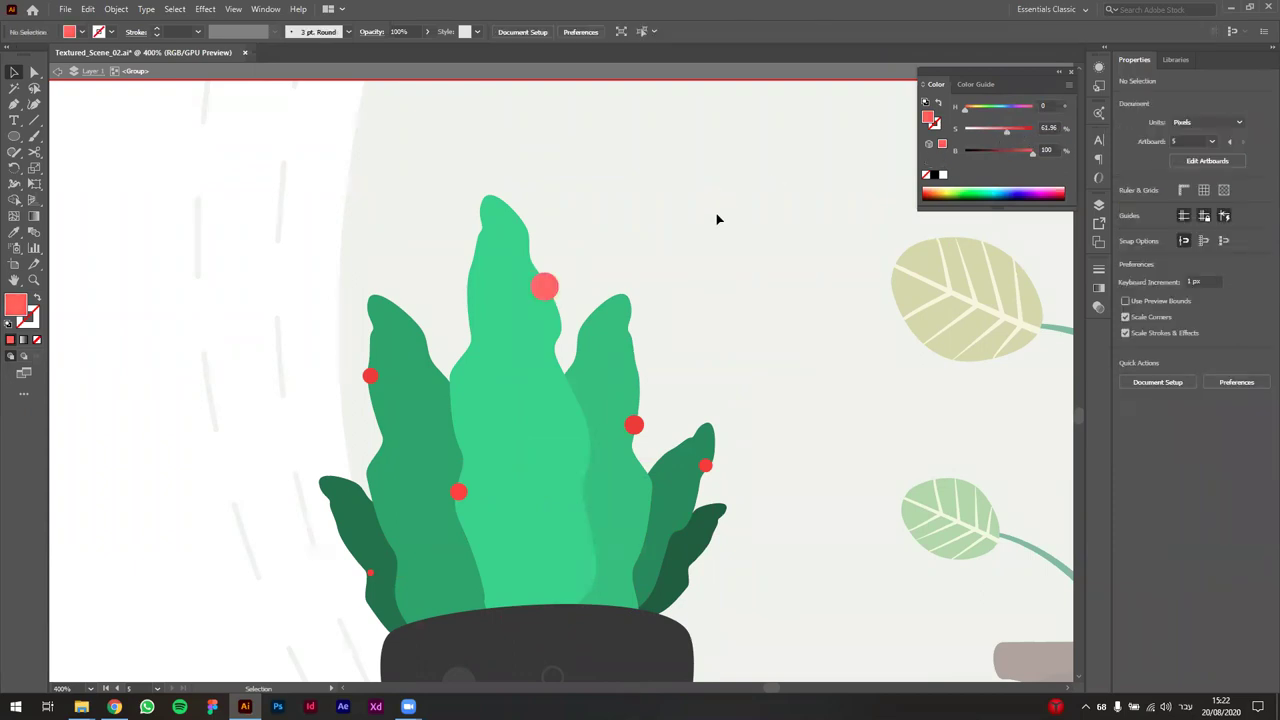
click(545, 287)
drag(1006, 129, 1014, 126)
click(760, 257)
scroll(760, 257, down, 3)
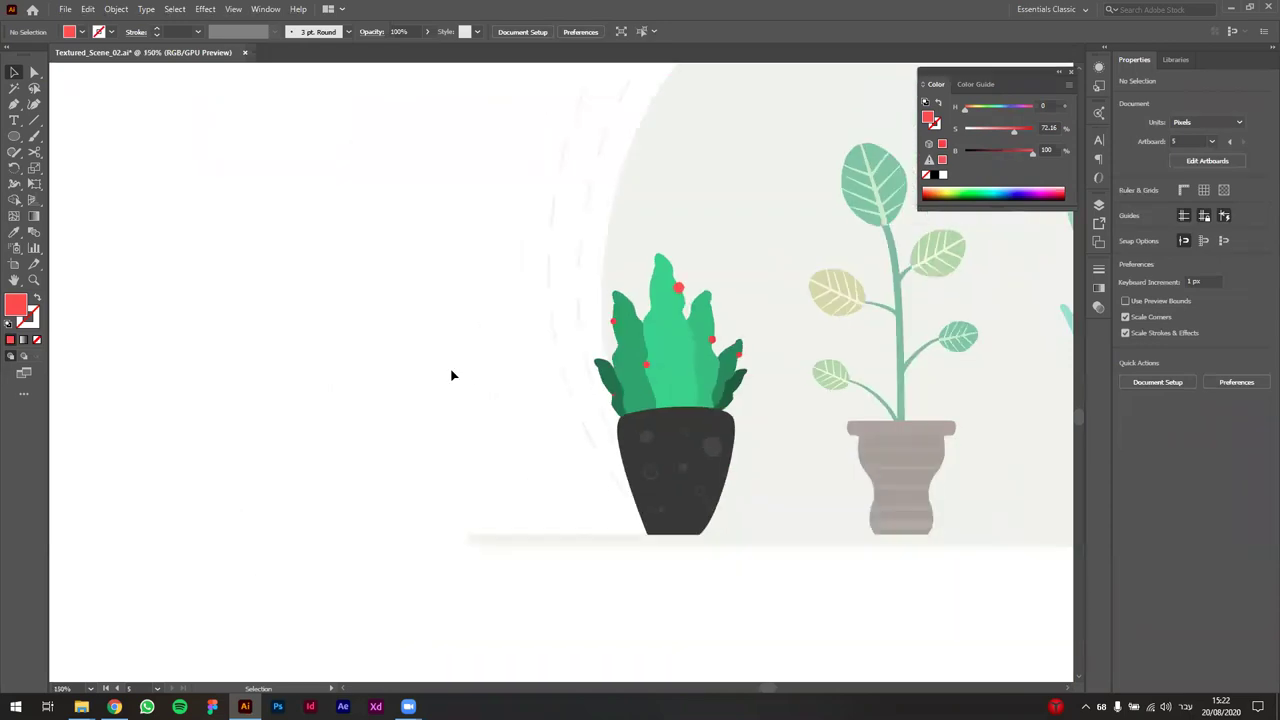
drag(459, 401, 249, 460)
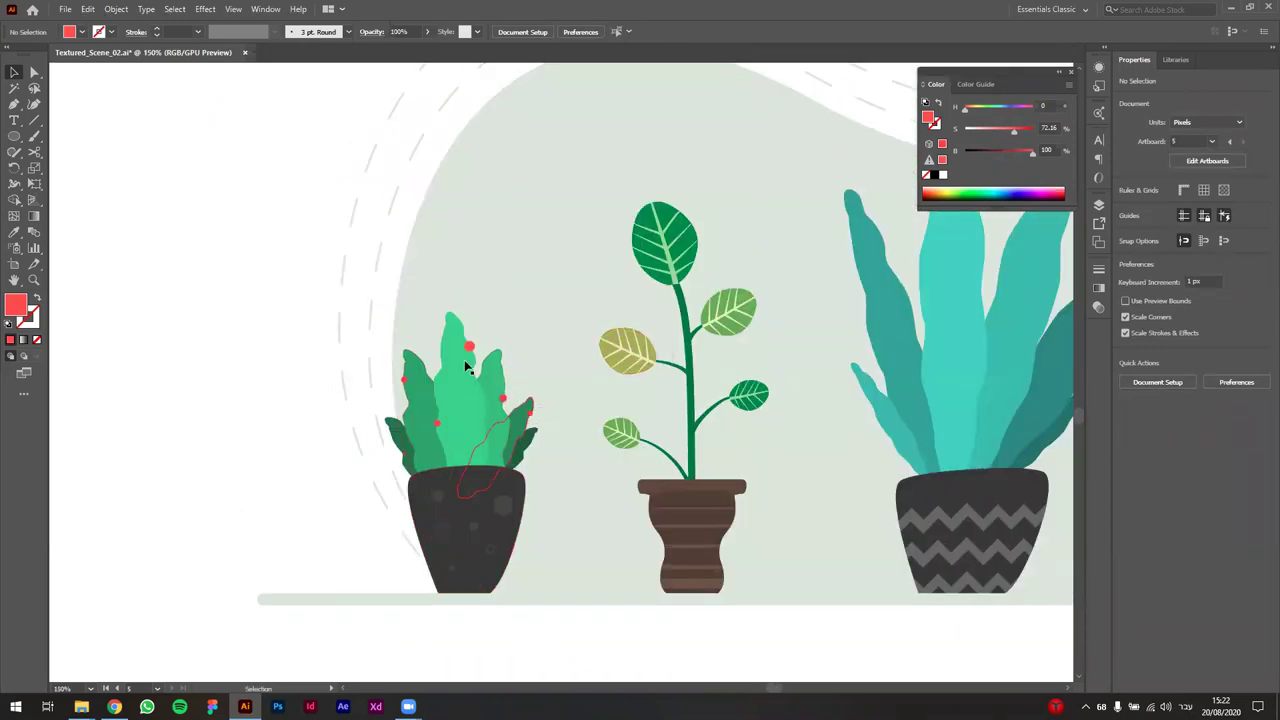
- Select all the leaves inside the teal plant's group and shift them slightly down into the pot
scroll(402, 413, up, 1)
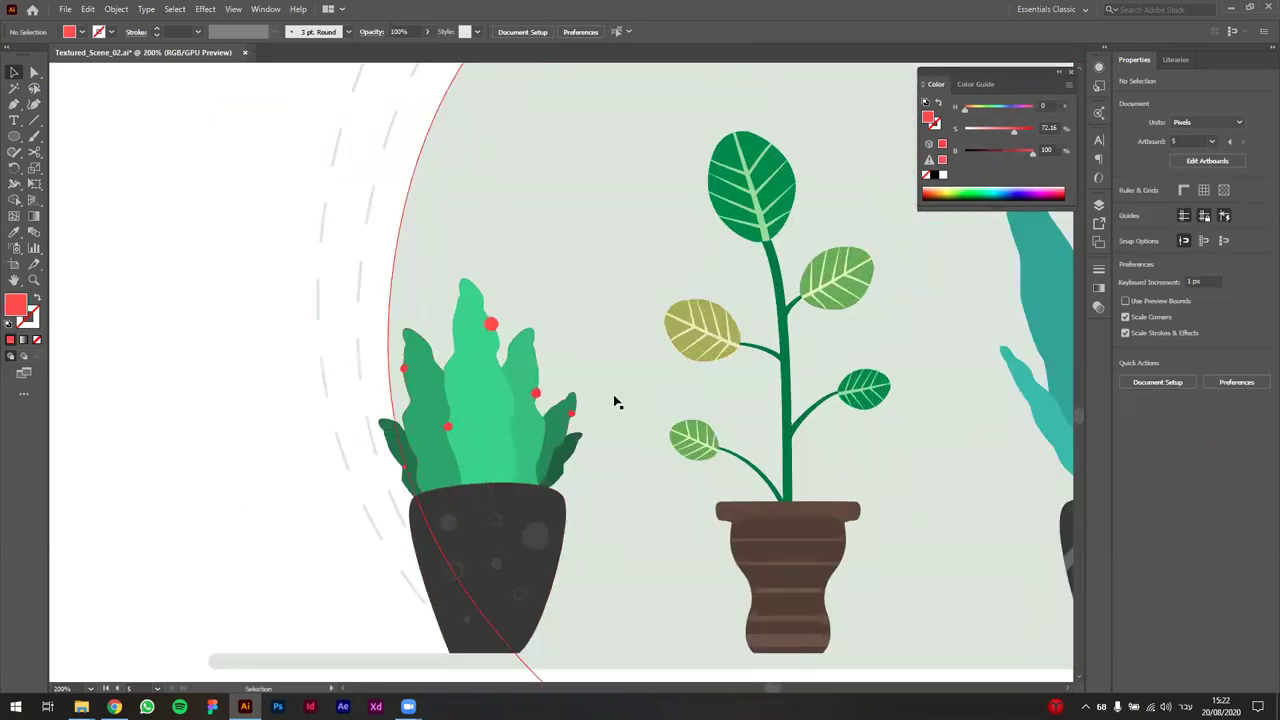
scroll(527, 332, down, 3)
scroll(337, 531, up, 1)
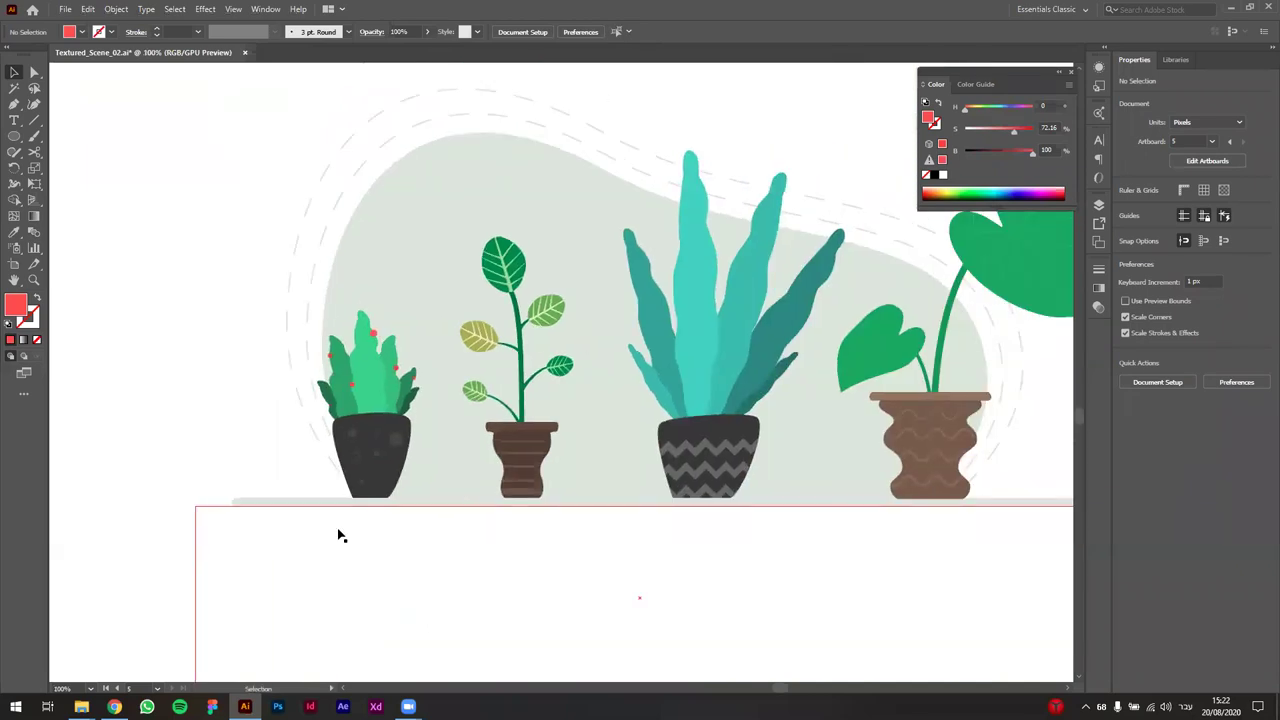
scroll(376, 532, down, 1)
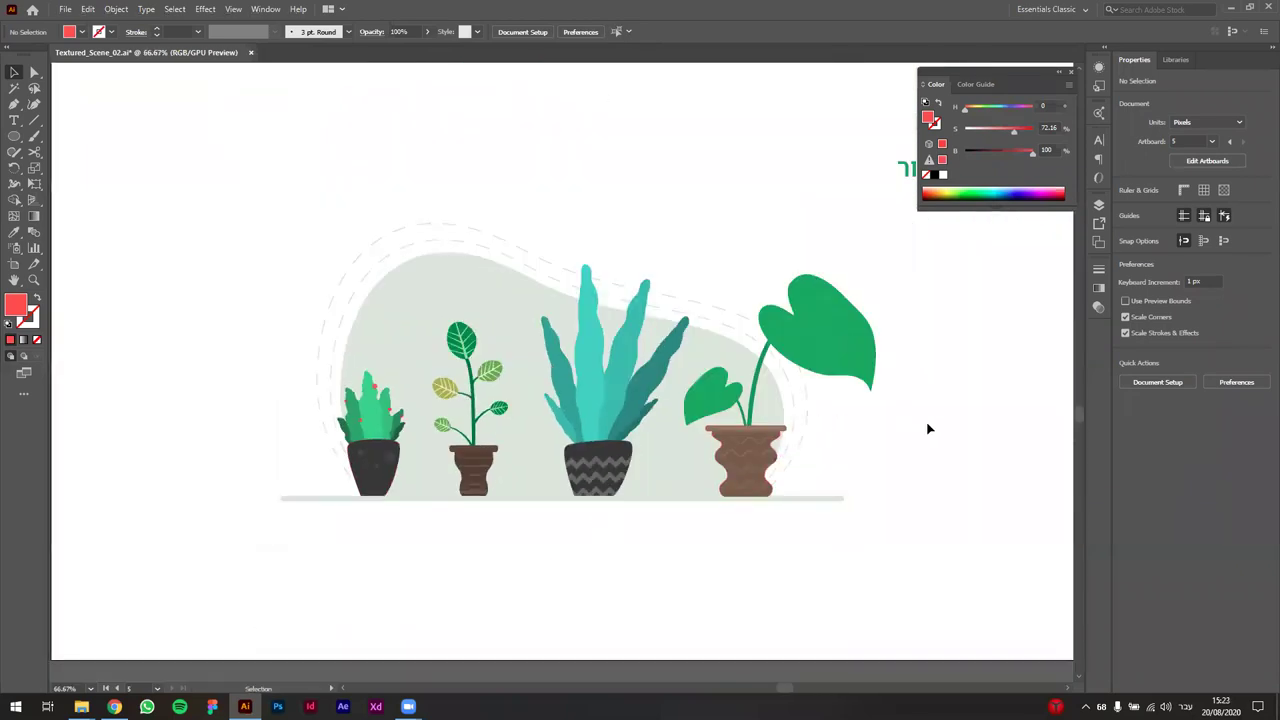
drag(928, 429, 885, 429)
double_click(543, 378)
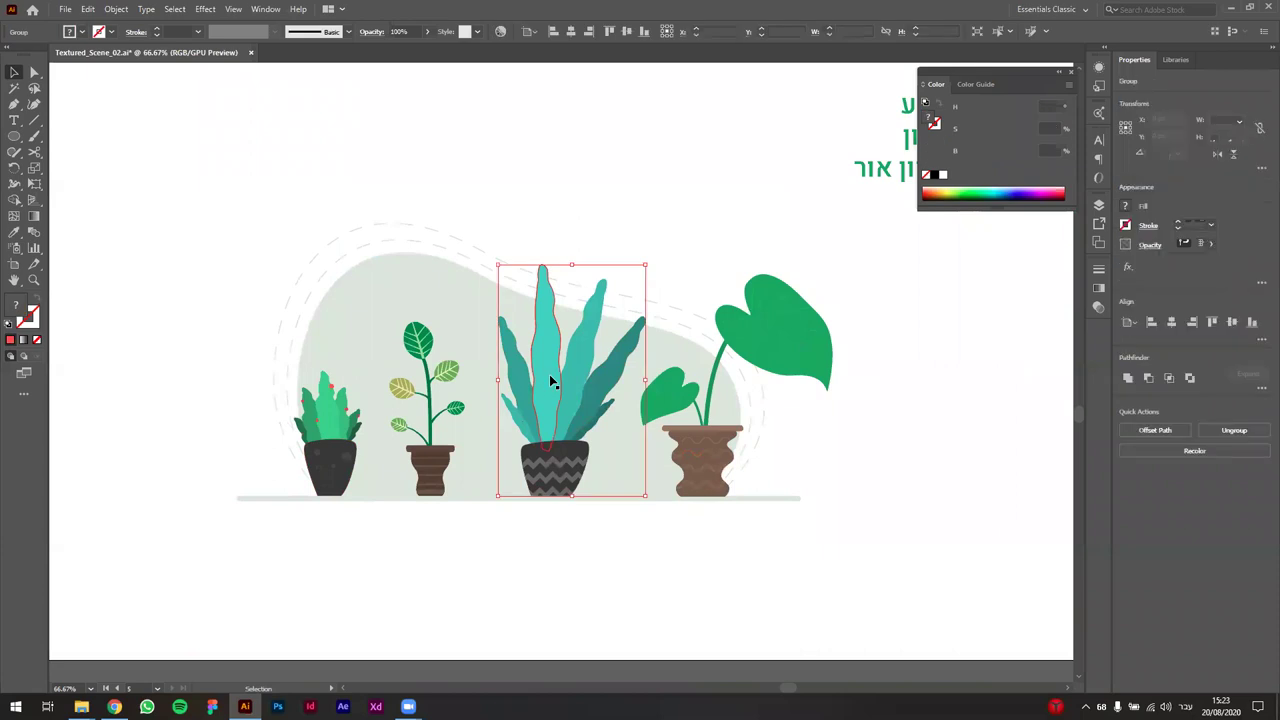
key(ctrl+a)
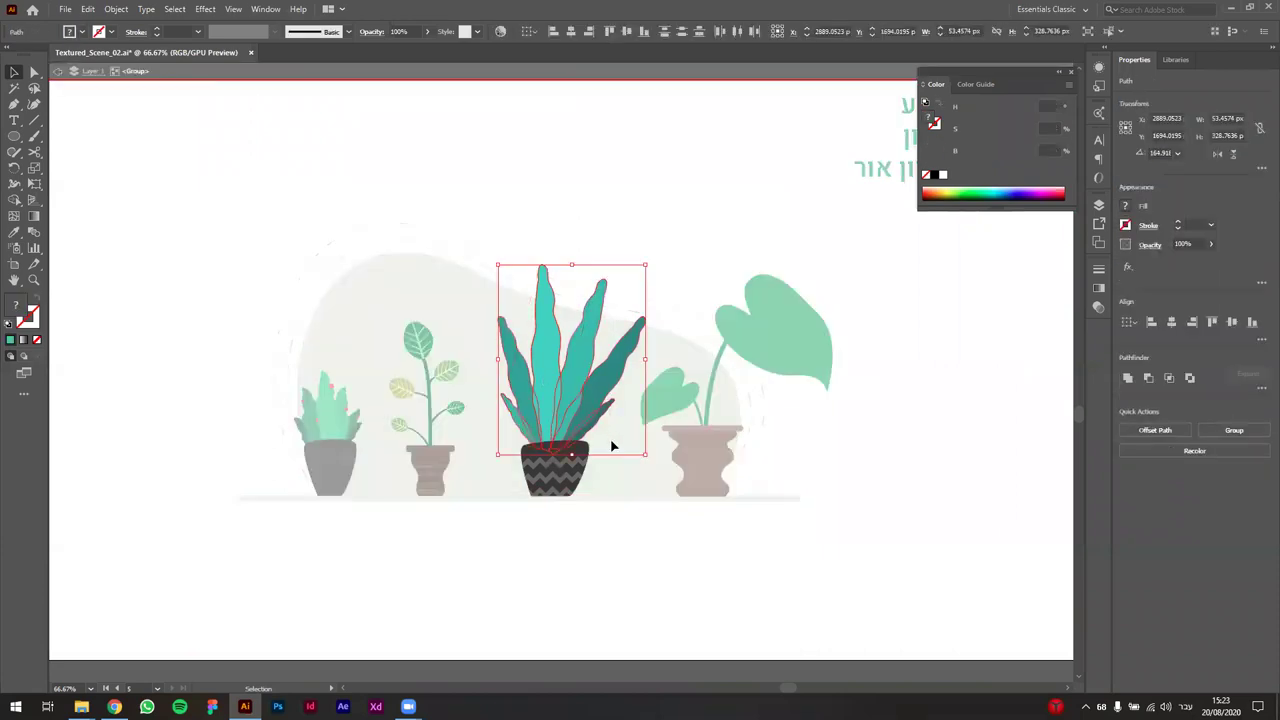
double_click(614, 188)
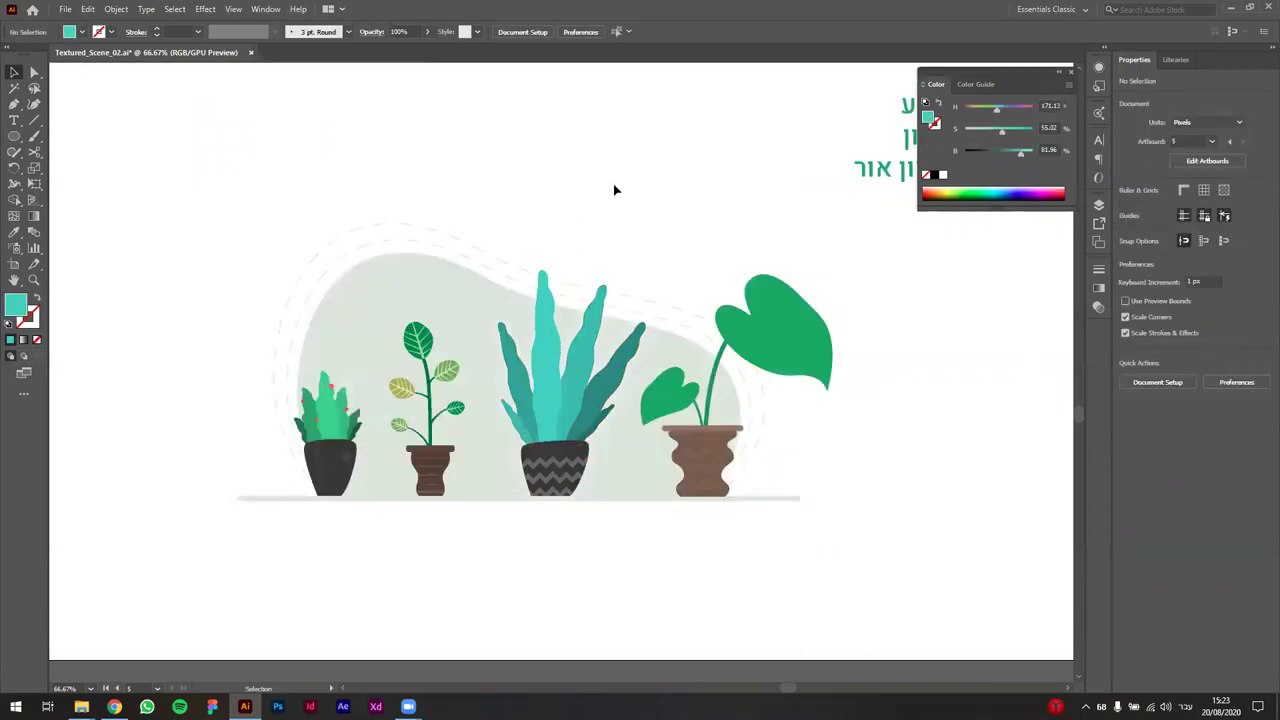
drag(920, 447, 838, 491)
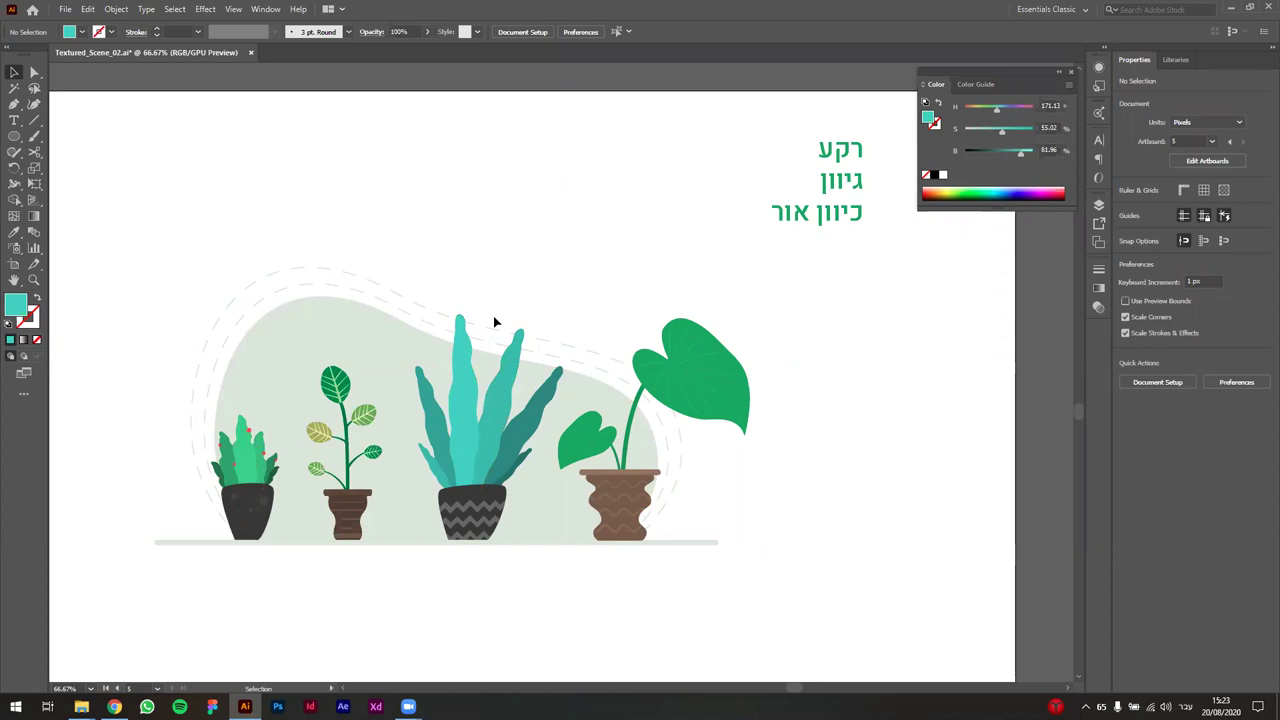
drag(460, 246, 570, 274)
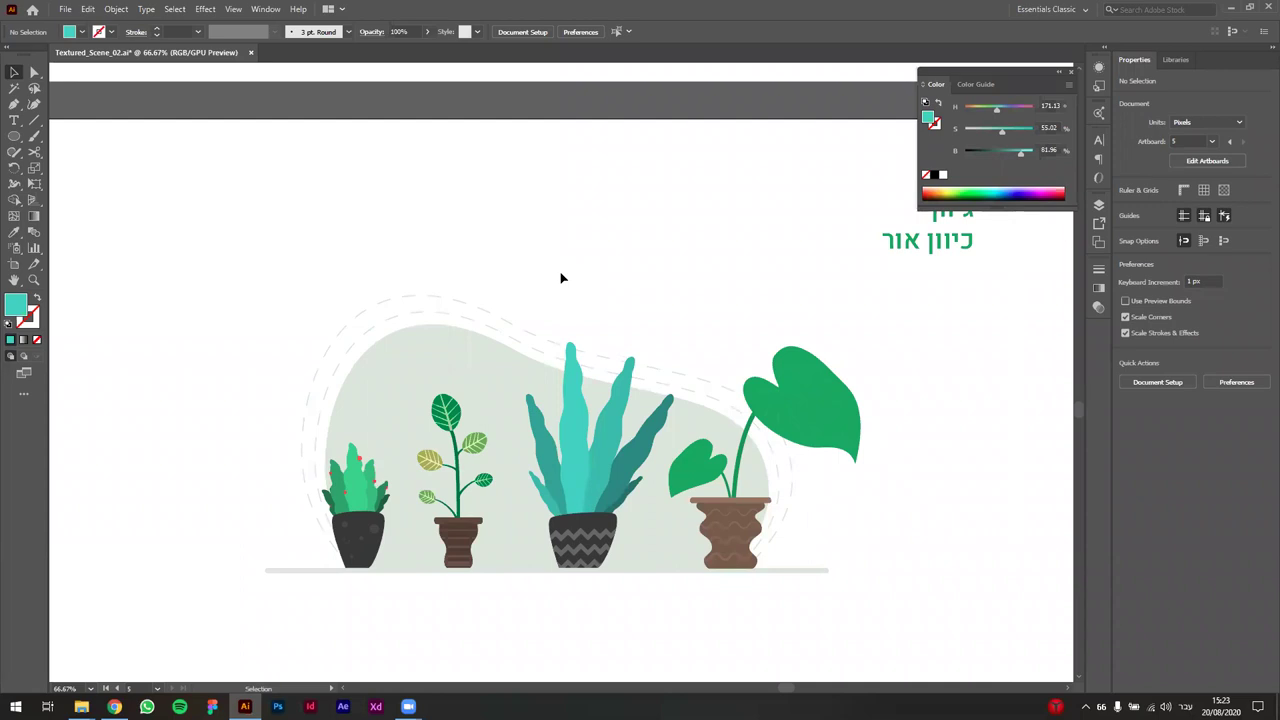
- Draw an open arrow-shaped path, about 136 by 118 px, above the scene's upper-left side, pointing diagonally down toward the plants, with the Pen tool
key(p)
click(186, 244)
click(261, 311)
click(251, 281)
key(v)
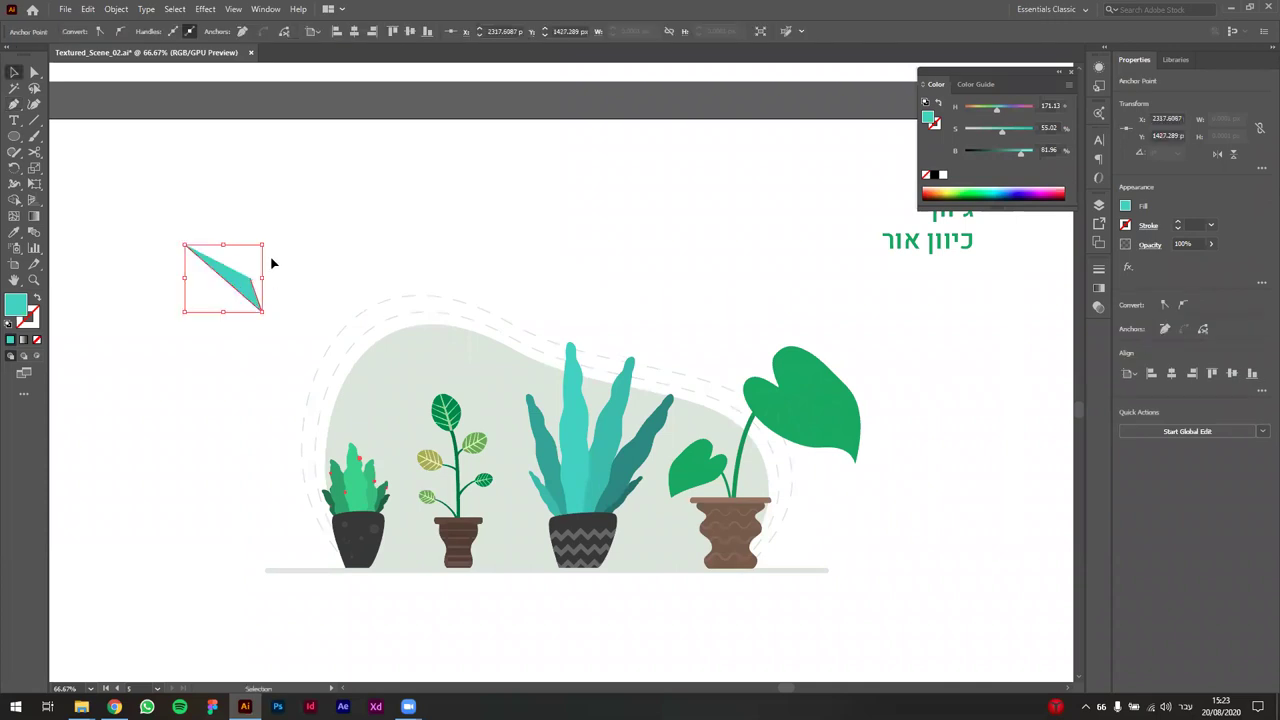
- Swap the arrow's teal fill to its stroke and set the stroke weight to 4 pt
key(shift+x)
click(300, 245)
click(248, 279)
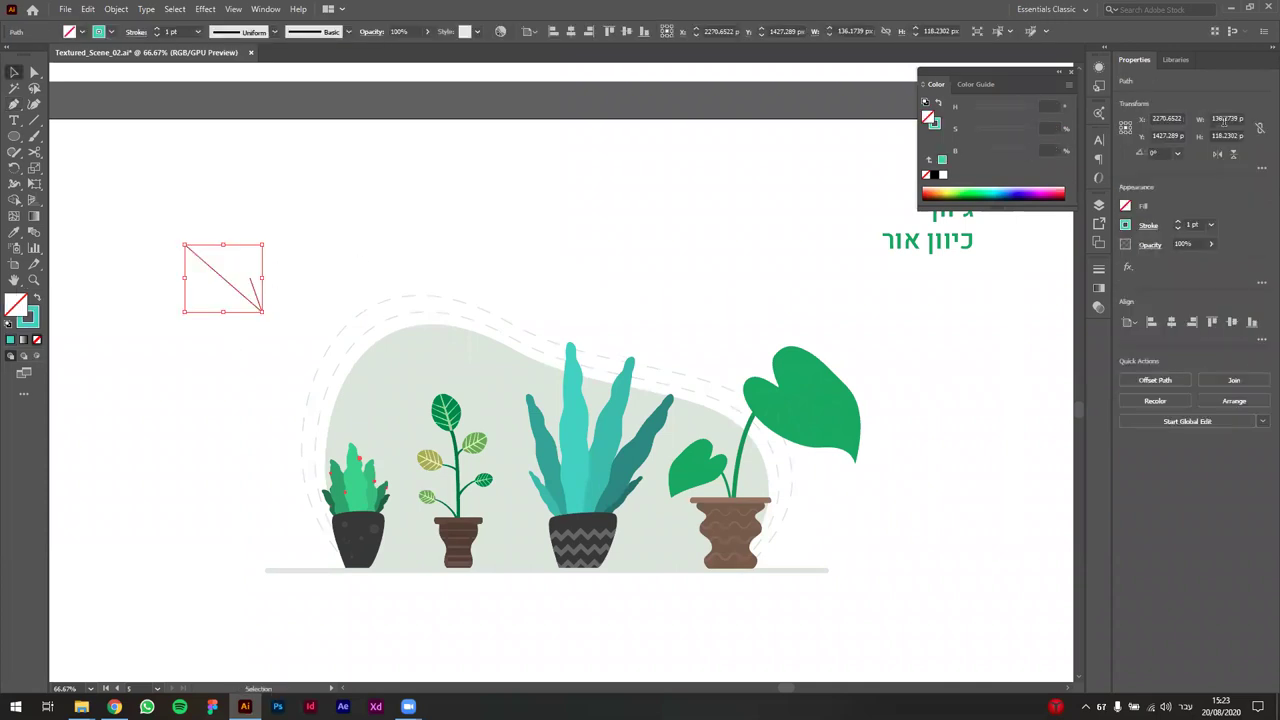
click(1178, 221)
click(1178, 221)
click(1178, 221)
click(525, 203)
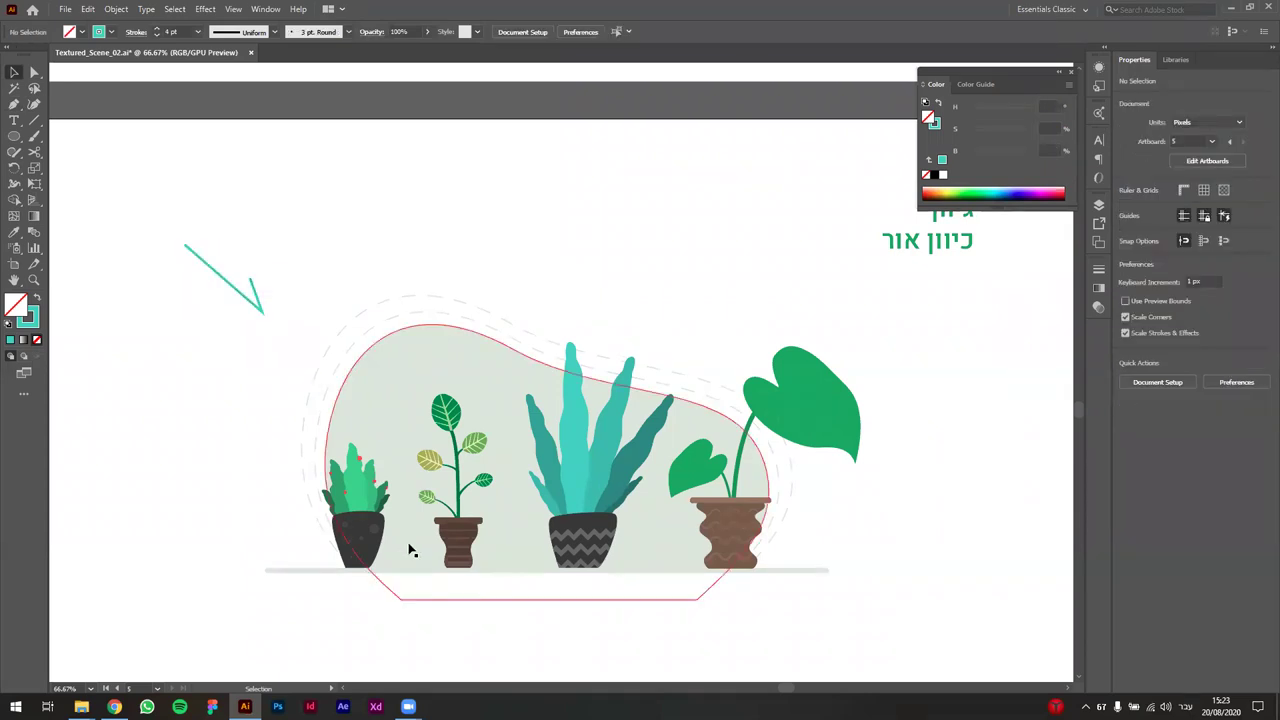
scroll(382, 540, up, 1)
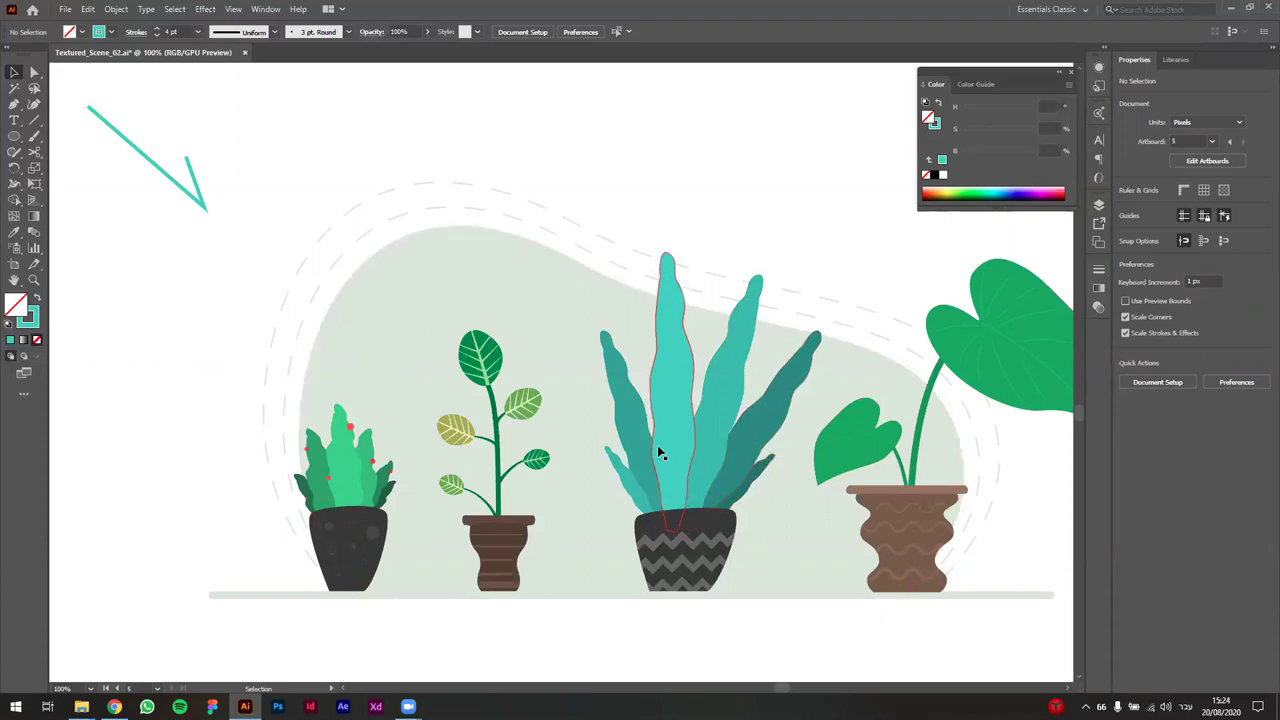
scroll(645, 433, down, 2)
drag(600, 266, 438, 273)
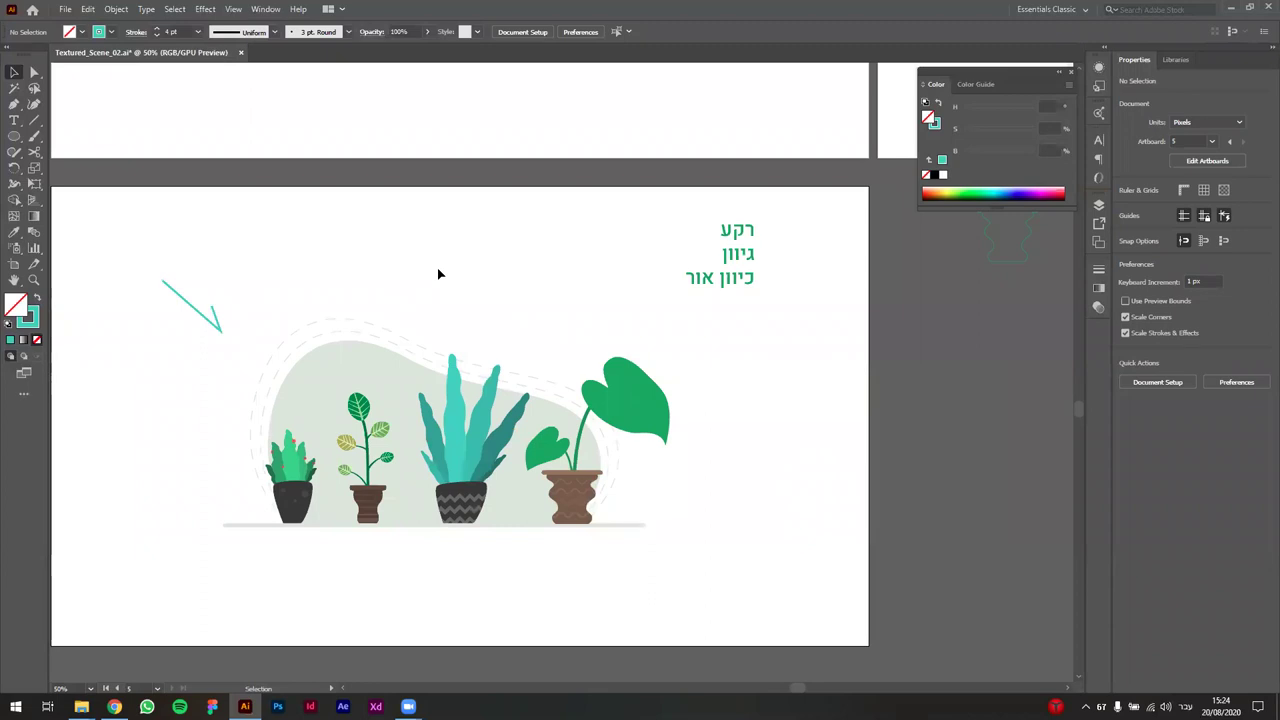
drag(405, 272, 415, 260)
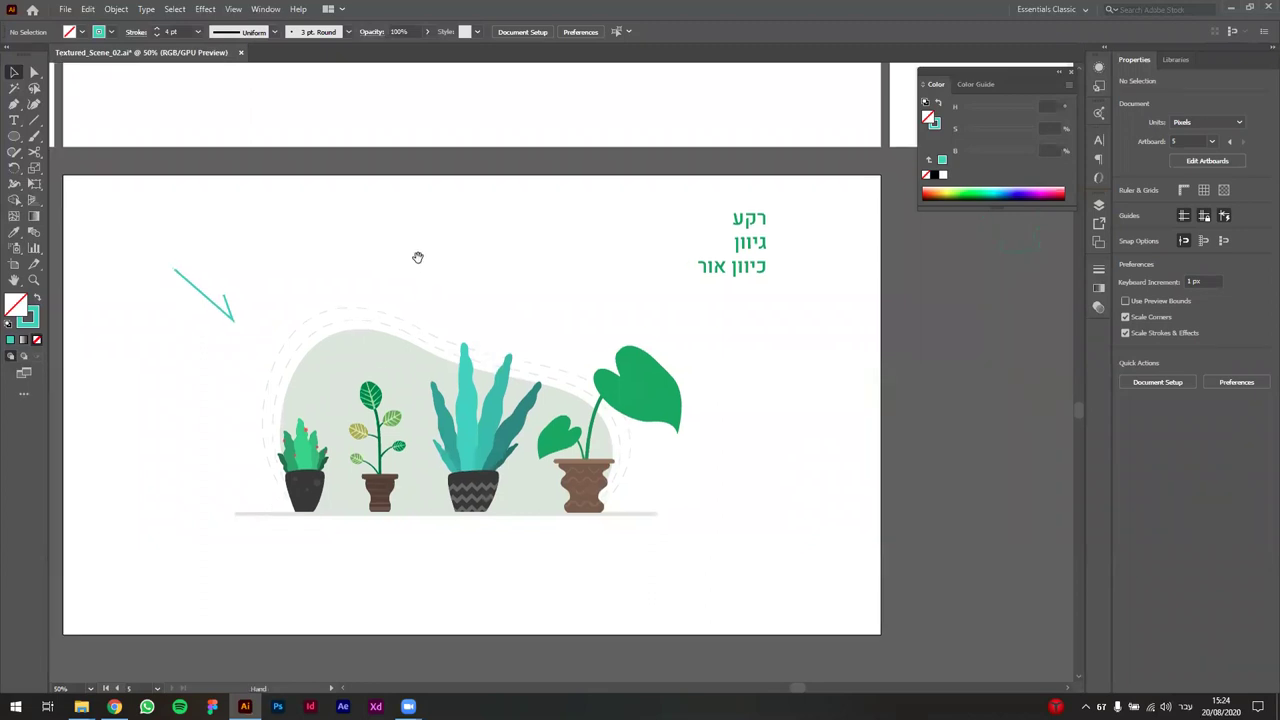
scroll(415, 279, up, 1)
drag(503, 279, 580, 232)
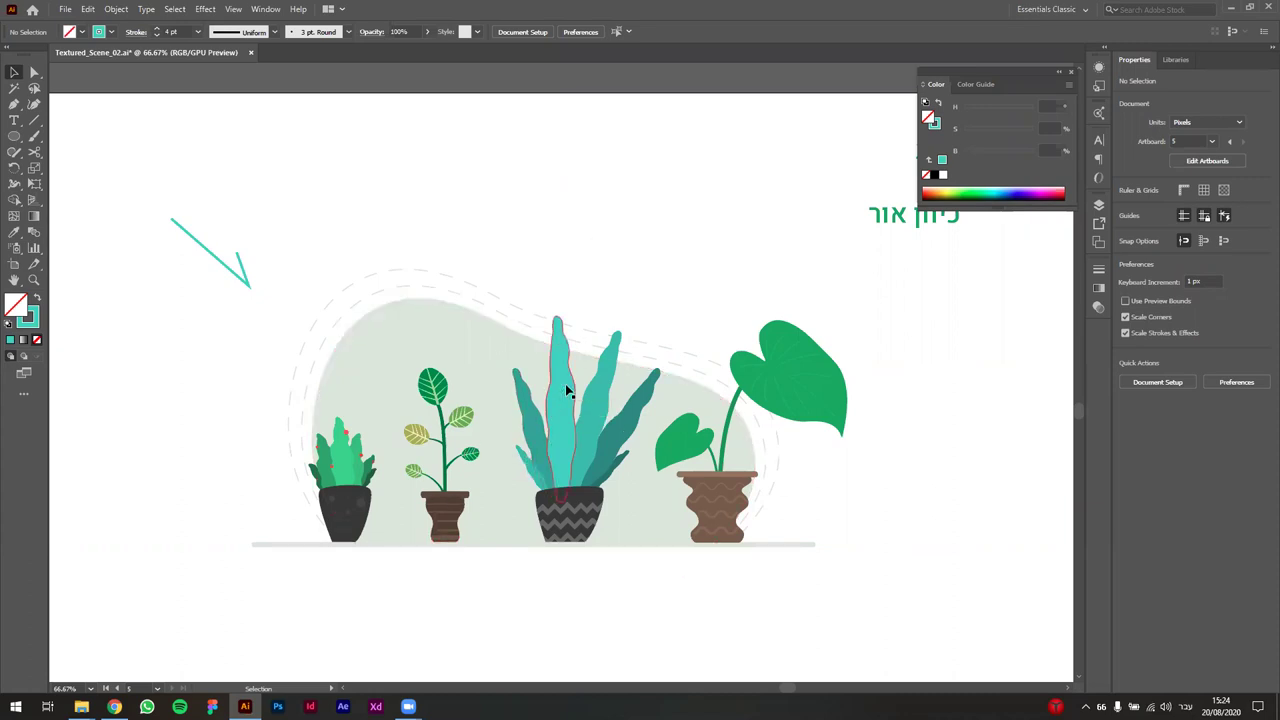
- Draw a closed rounded outline, about 205 by 349 px, around the small branching plant and its pot with the Pen tool
key(m)
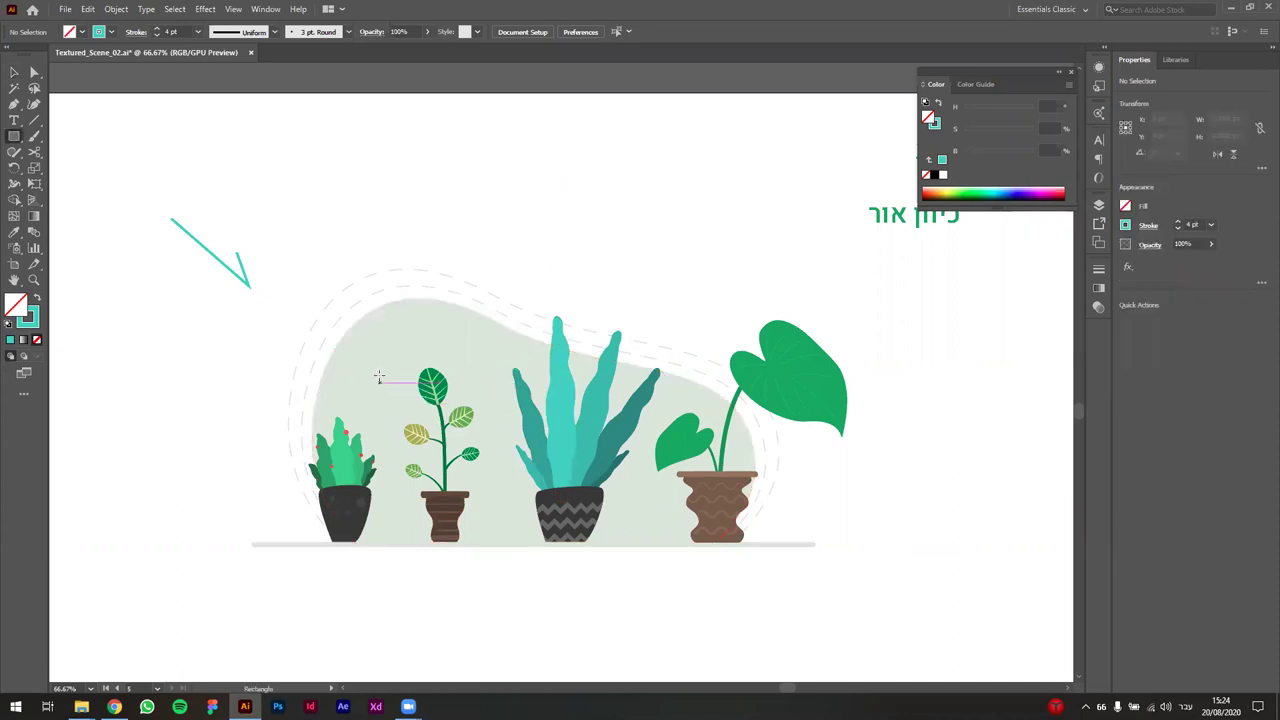
key(p)
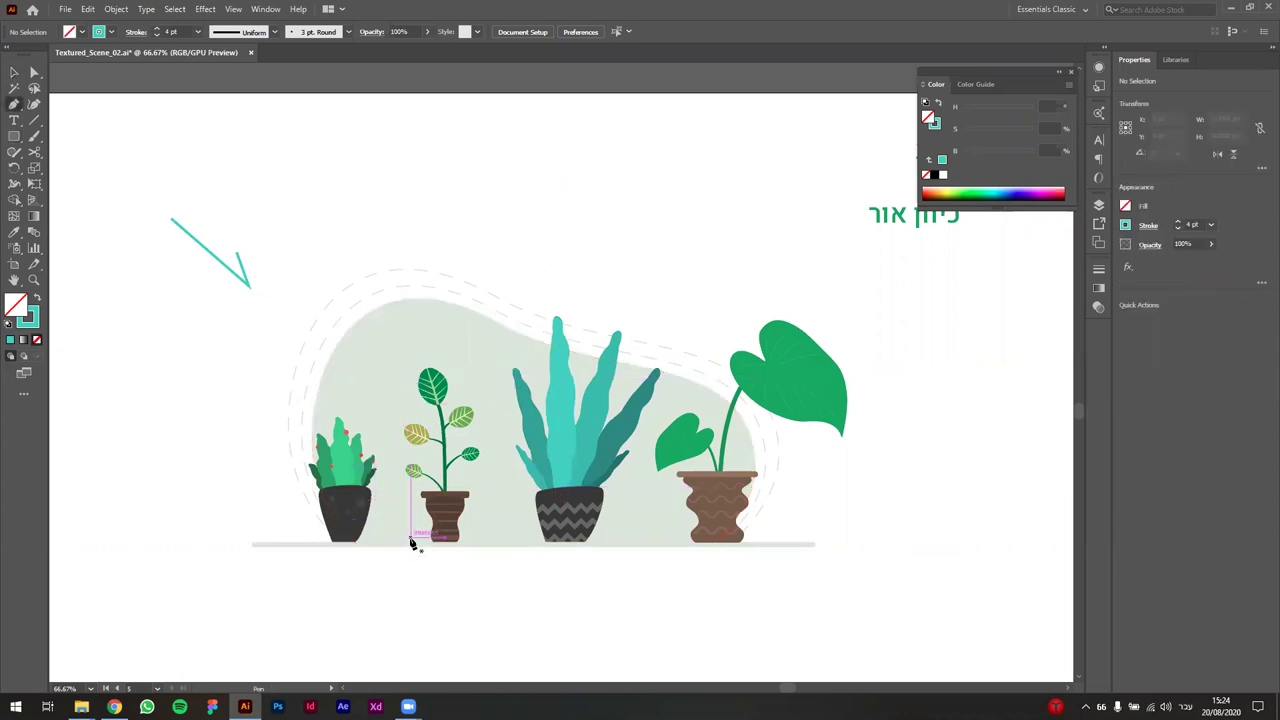
drag(401, 364, 494, 414)
drag(503, 517, 481, 546)
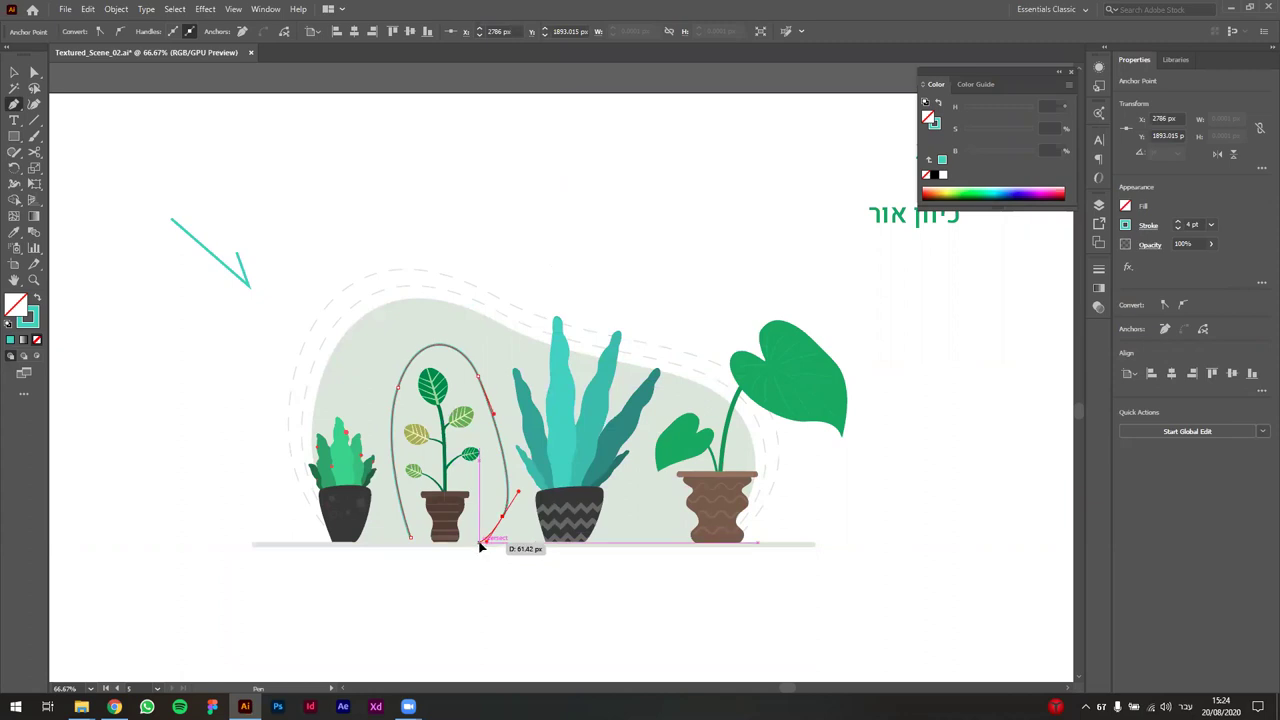
click(410, 538)
key(ctrl+z)
drag(411, 545, 411, 545)
key(v)
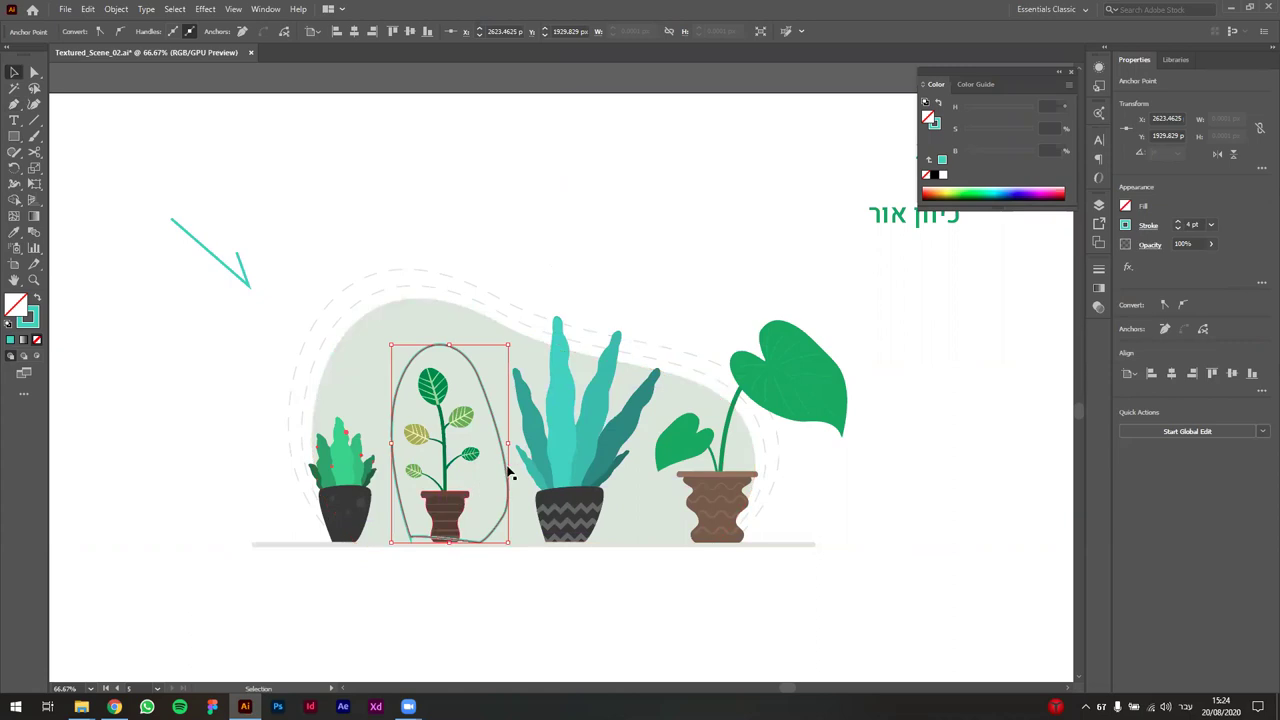
- Turn the outline around the branching plant into a solid fill and restack it directly above the background blob, behind the plants
key(shift+x)
key(Delete)
key(ctrl+z)
click(252, 509)
click(467, 400)
key(ctrl+x)
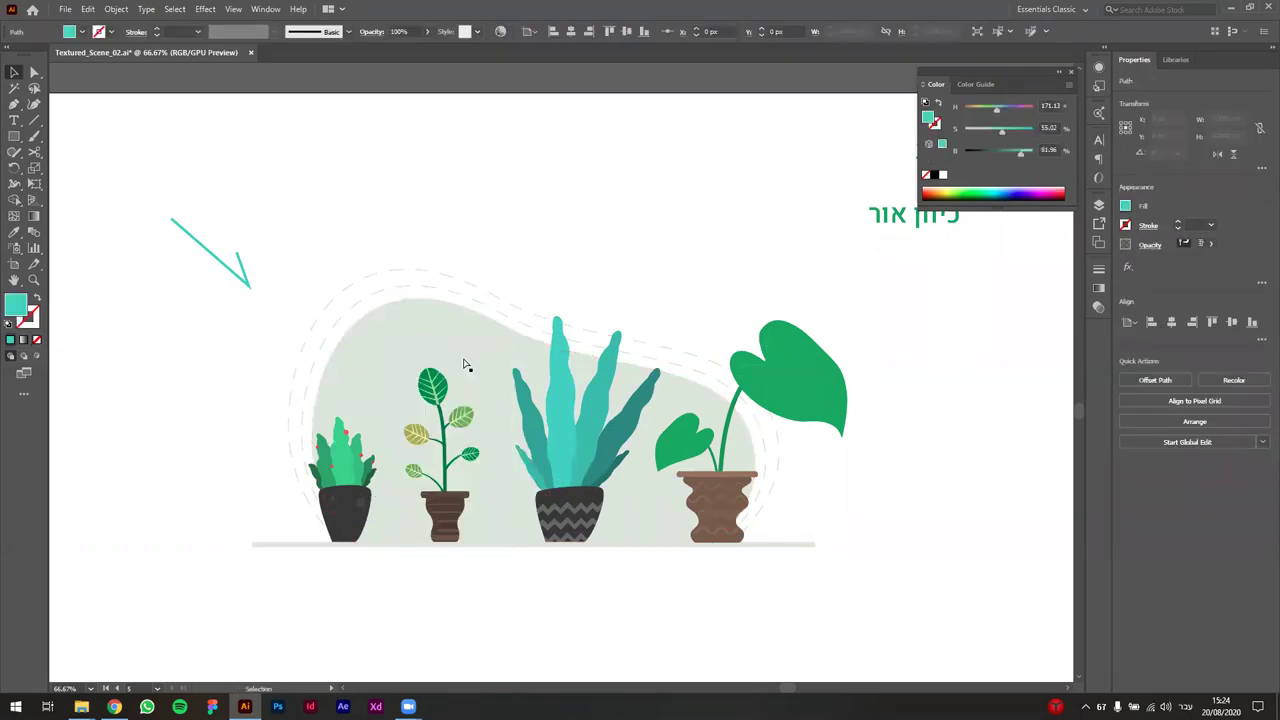
click(460, 353)
key(ctrl+f)
- Sample the background blob's colour onto the new shape and lower its brightness to about 84%
key(i)
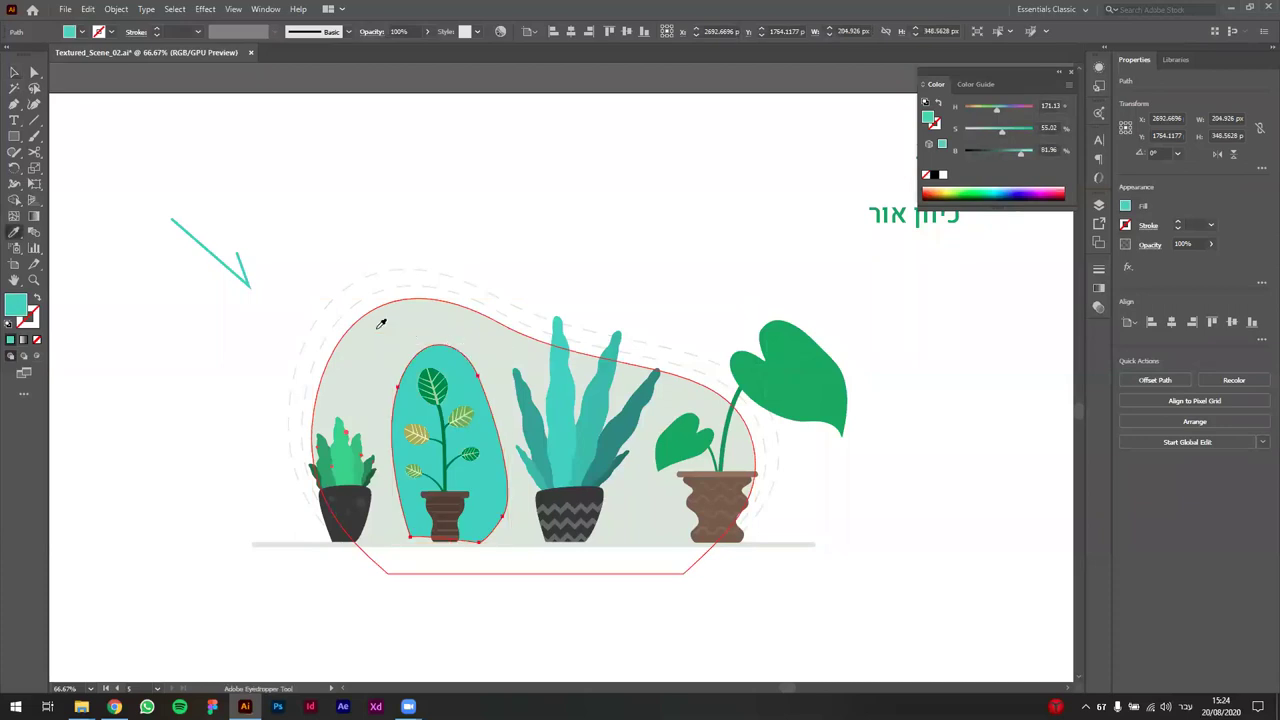
click(466, 320)
drag(1027, 152, 1021, 156)
key(v)
click(654, 249)
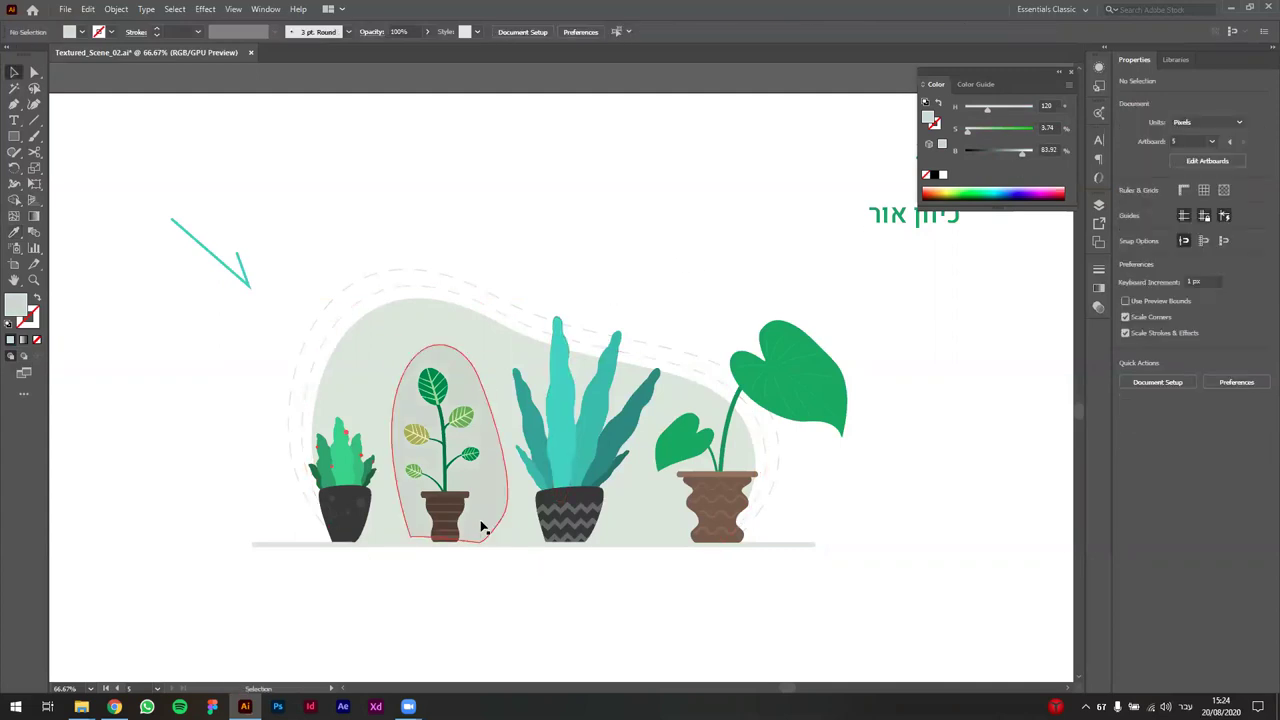
- Shift the grey shape slightly down and resize it lower and wider, extending behind the teal plant's pot
drag(486, 523, 487, 531)
click(666, 239)
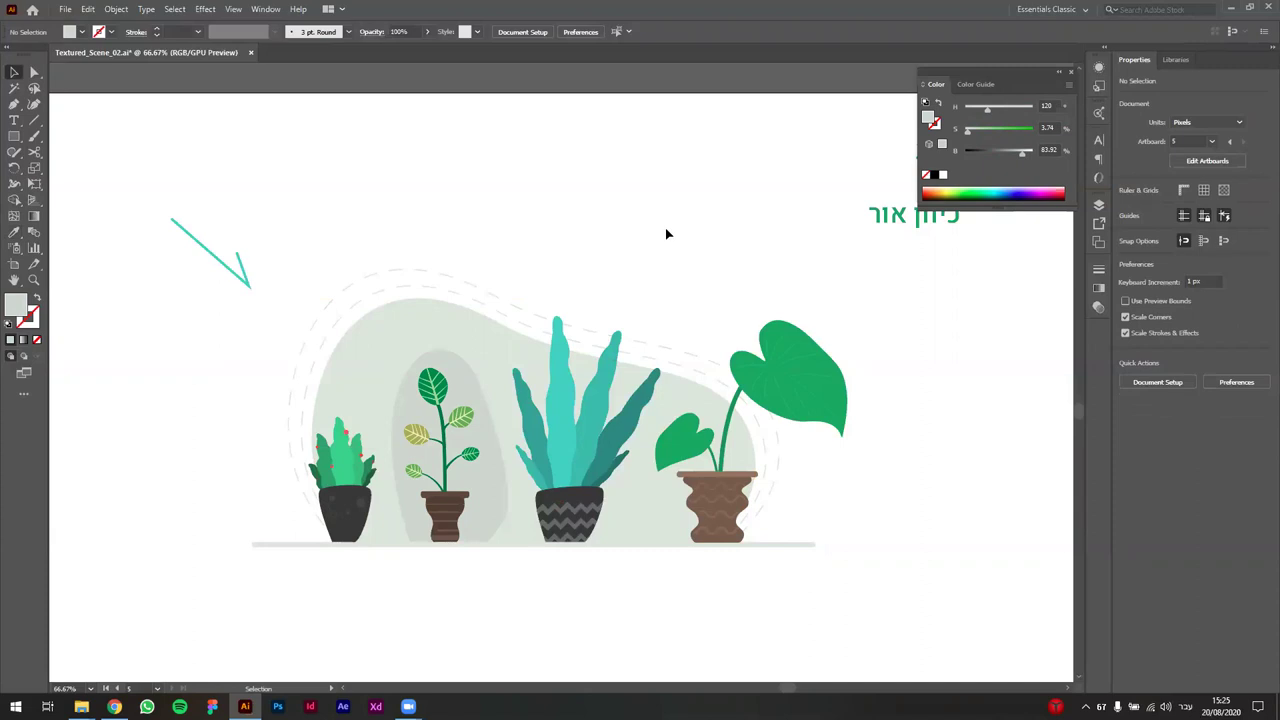
click(486, 514)
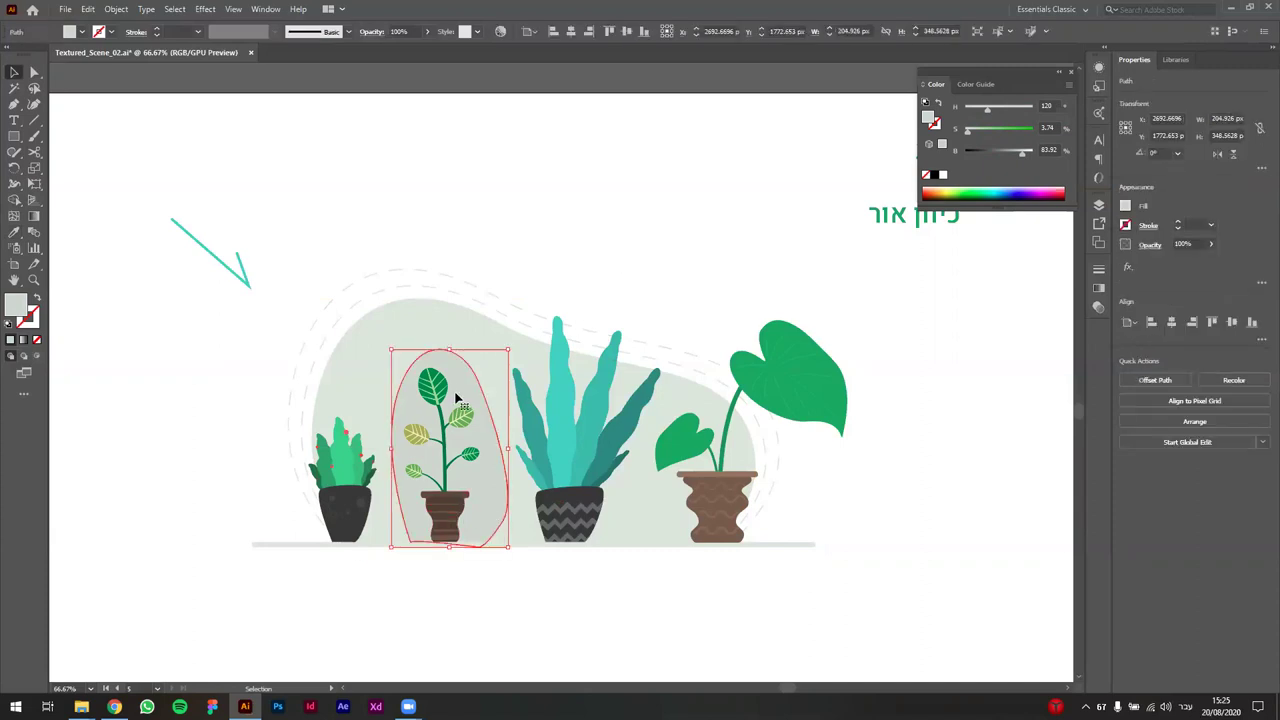
click(430, 306)
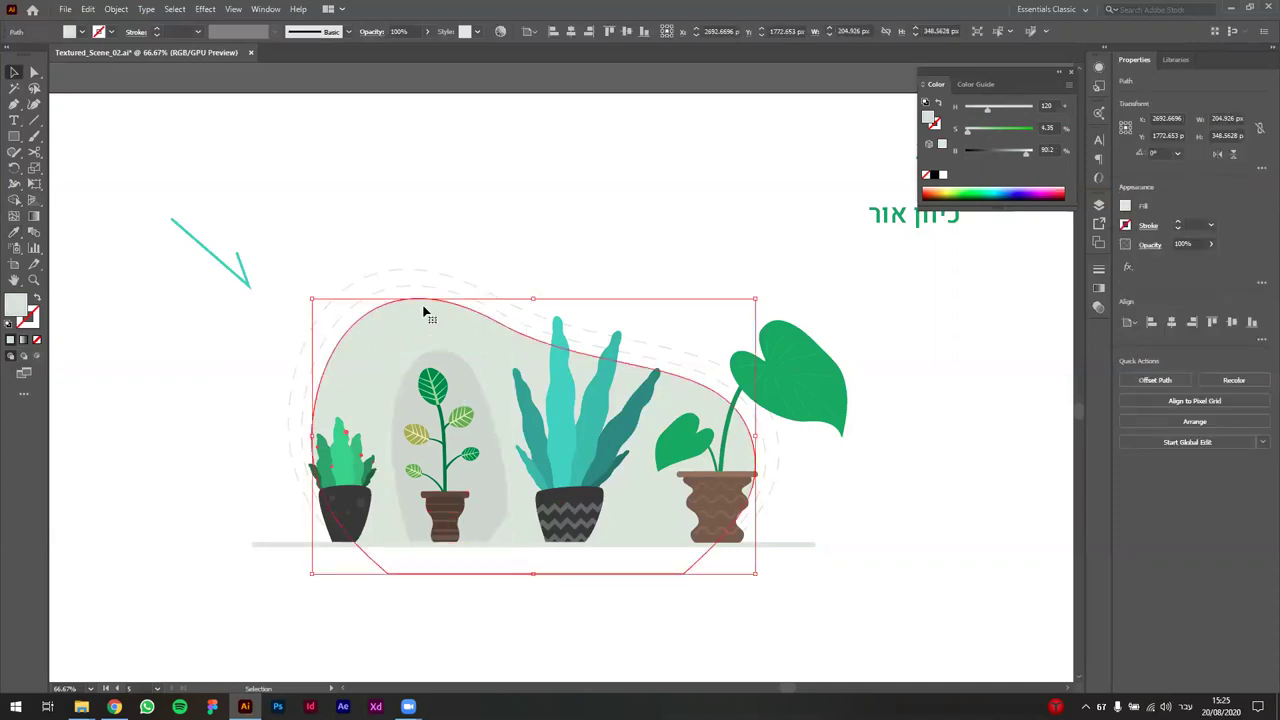
click(515, 230)
click(477, 386)
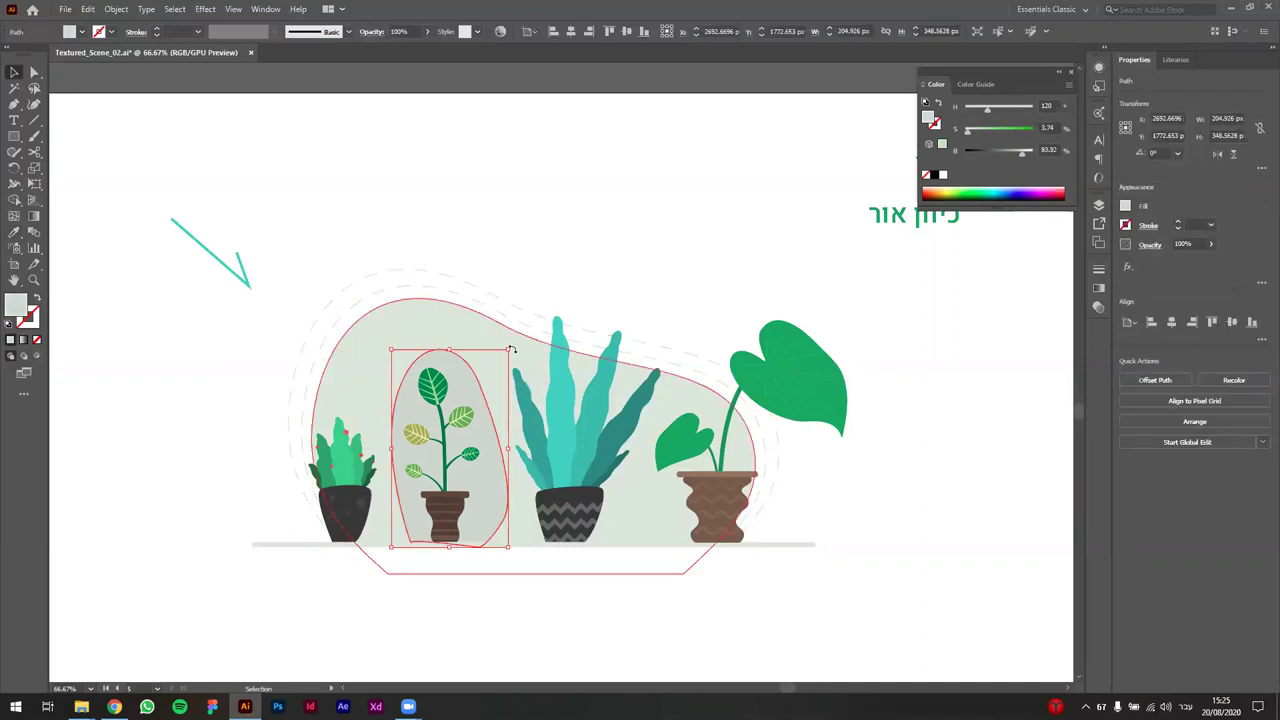
drag(511, 349, 581, 417)
click(576, 286)
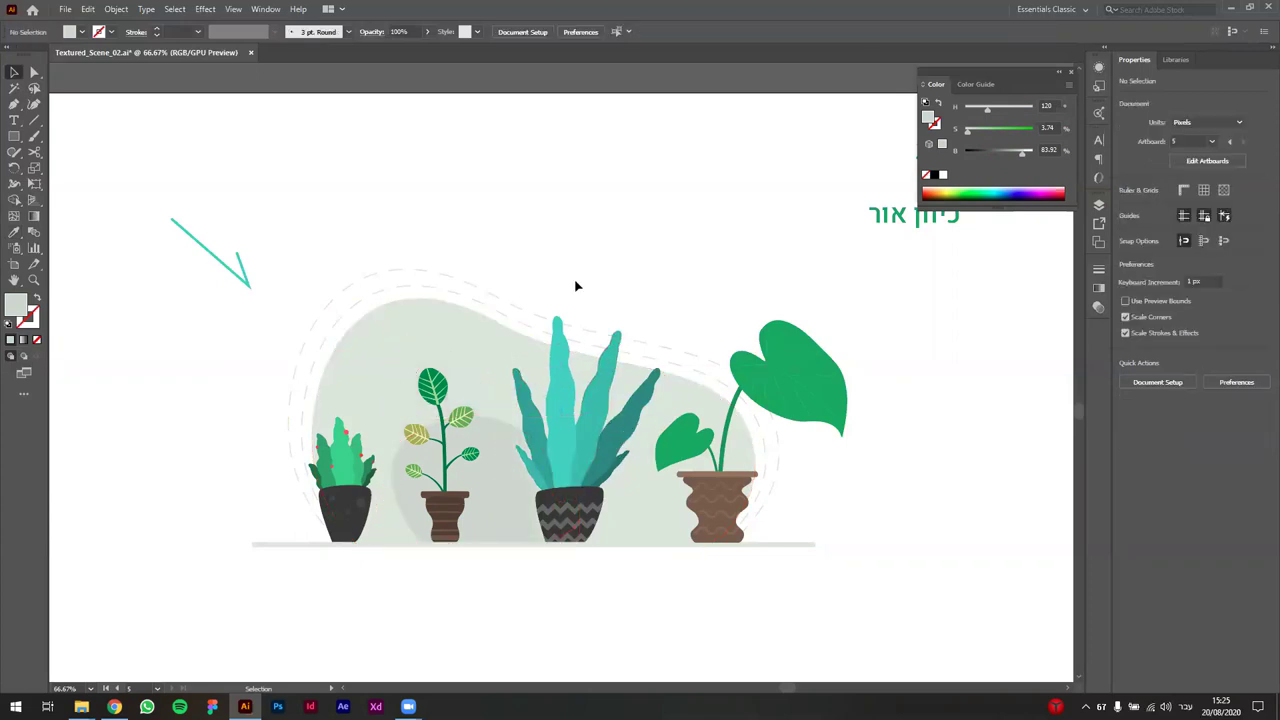
- Delete the grey shape behind the branching plant
click(500, 497)
key(Delete)
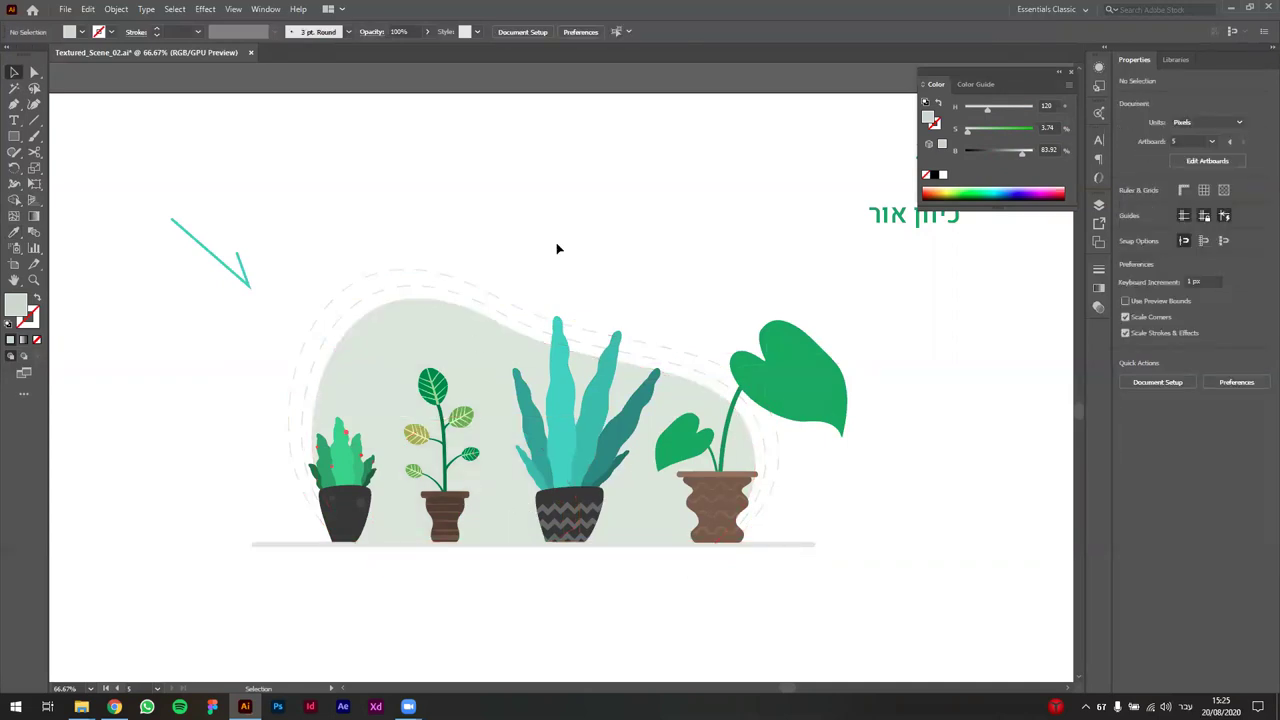
- Move the teal arrow about 68 px right and 17 px up, closer to the background blob, and deselect it
scroll(549, 237, down, 1)
scroll(549, 237, right, 1)
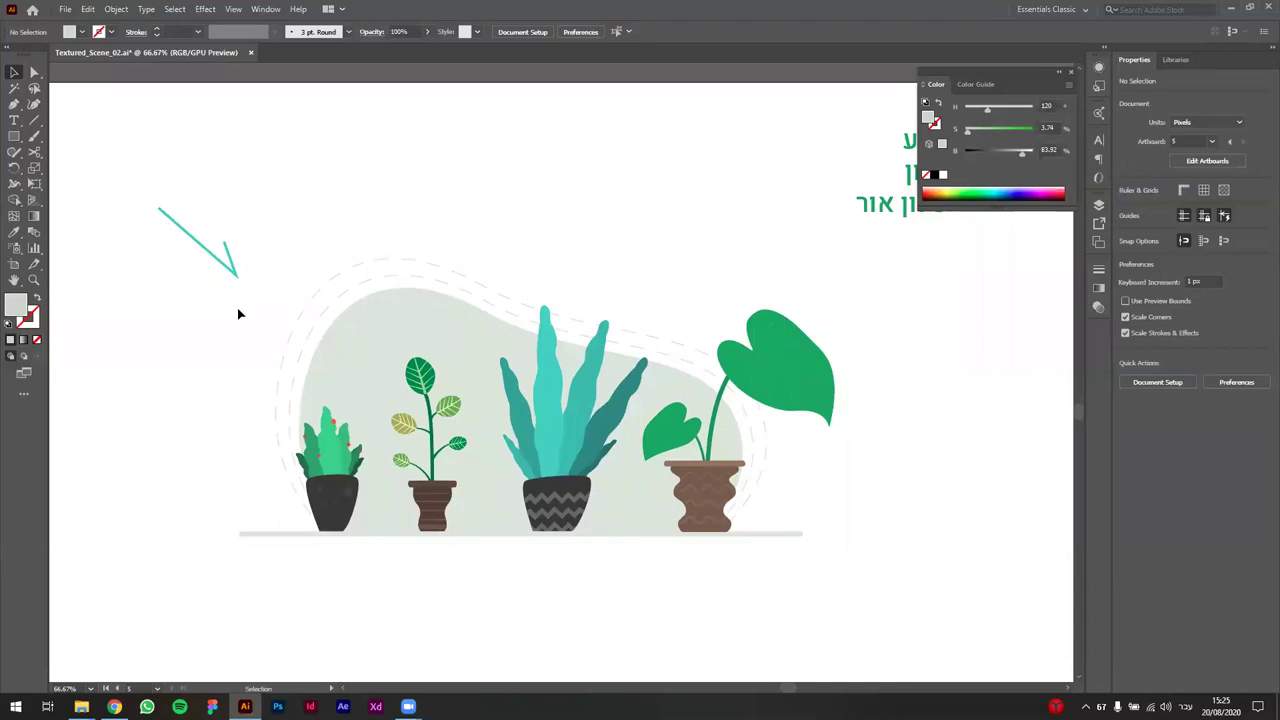
scroll(240, 322, up, 1)
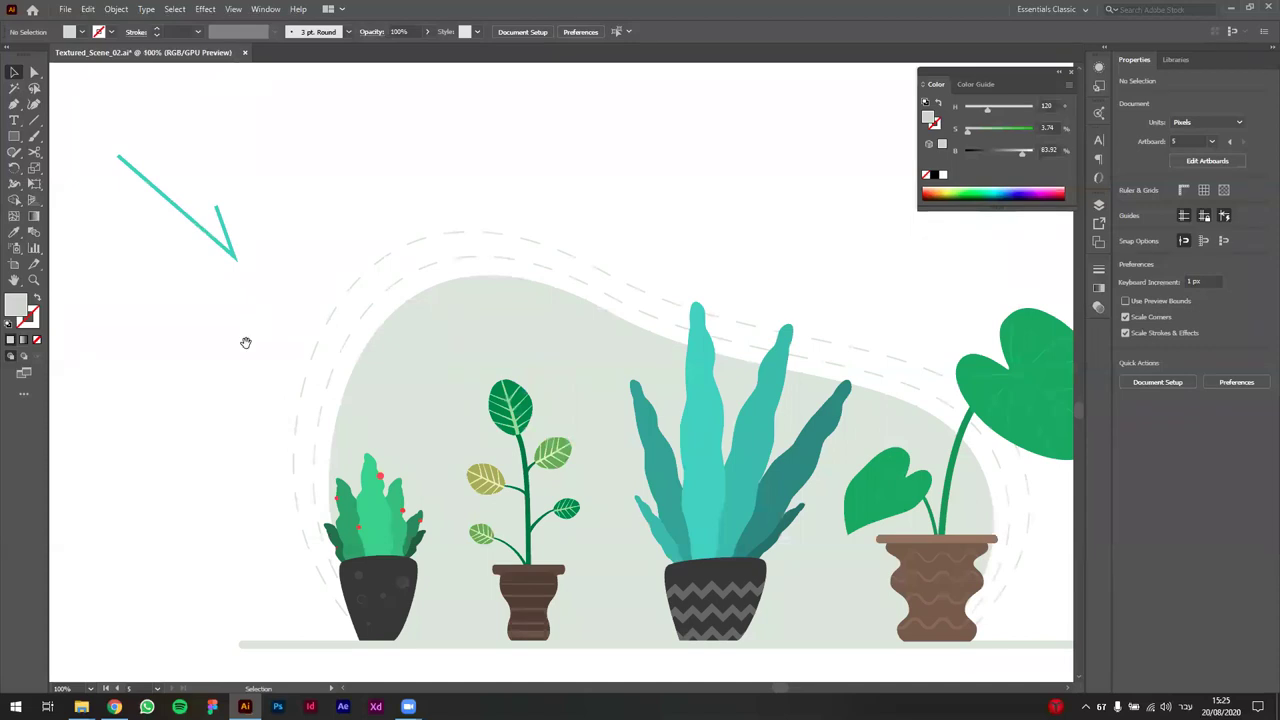
drag(243, 343, 251, 307)
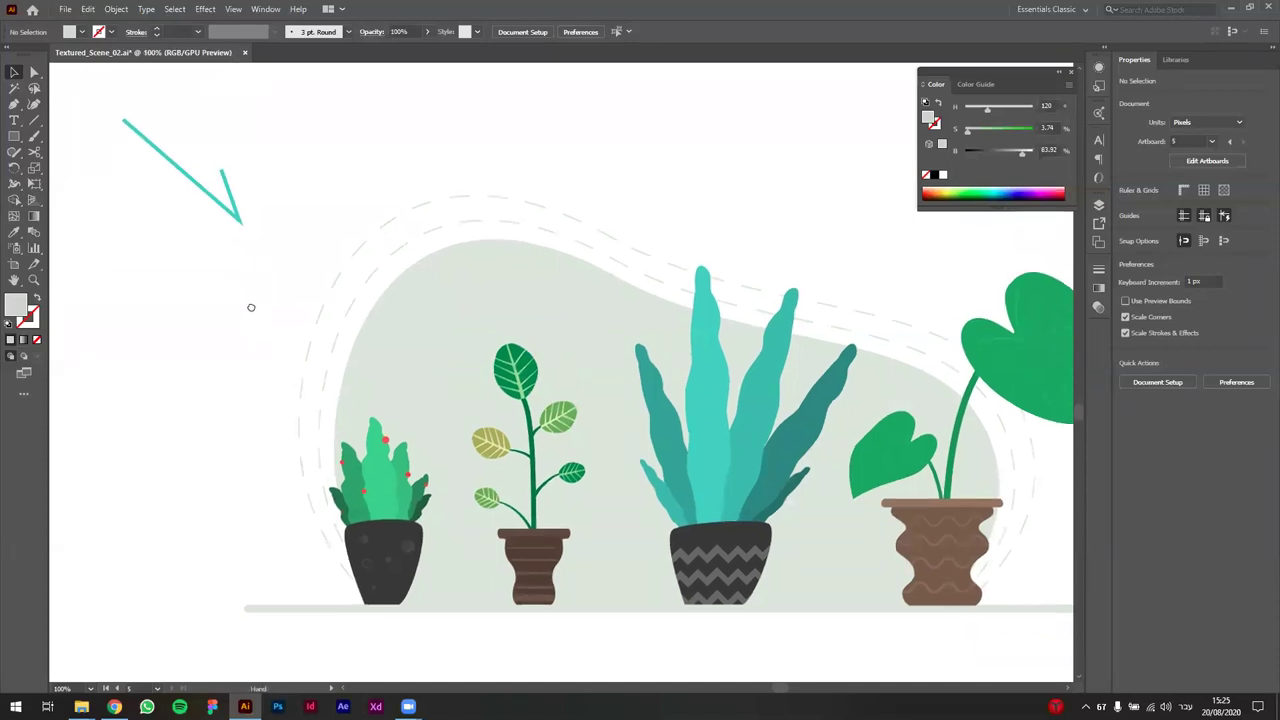
drag(251, 307, 173, 300)
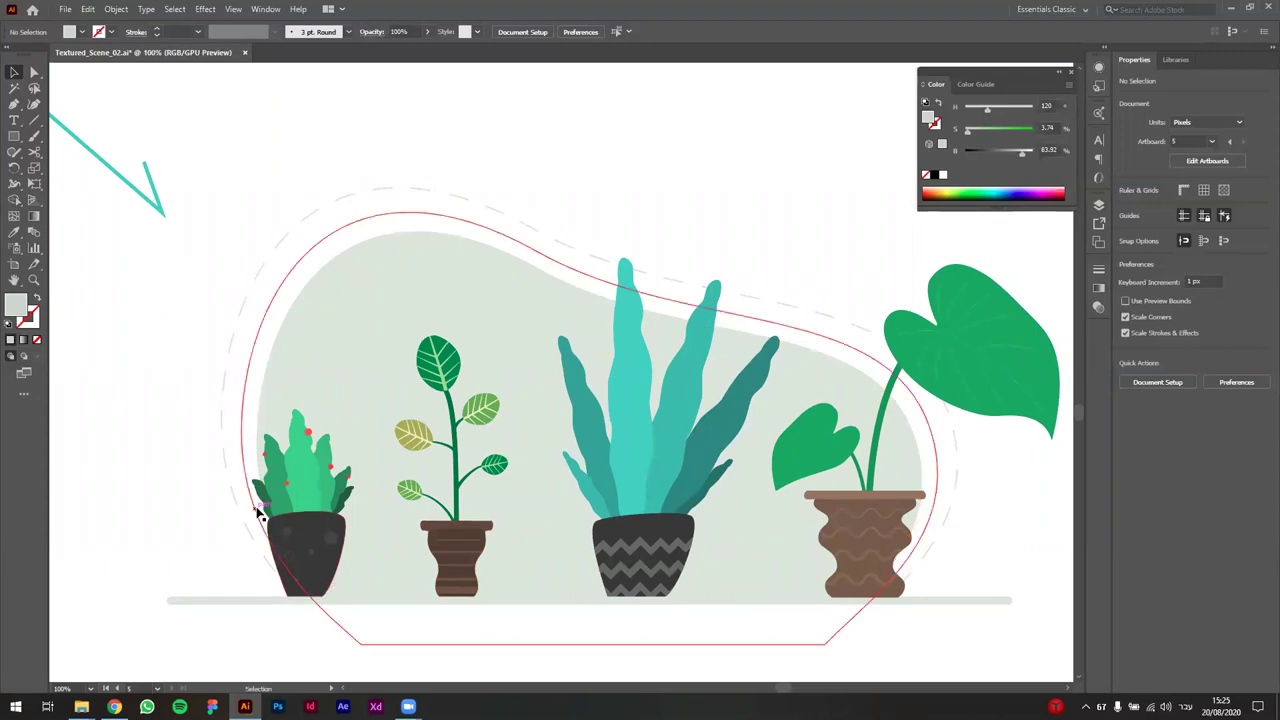
scroll(584, 486, down, 2)
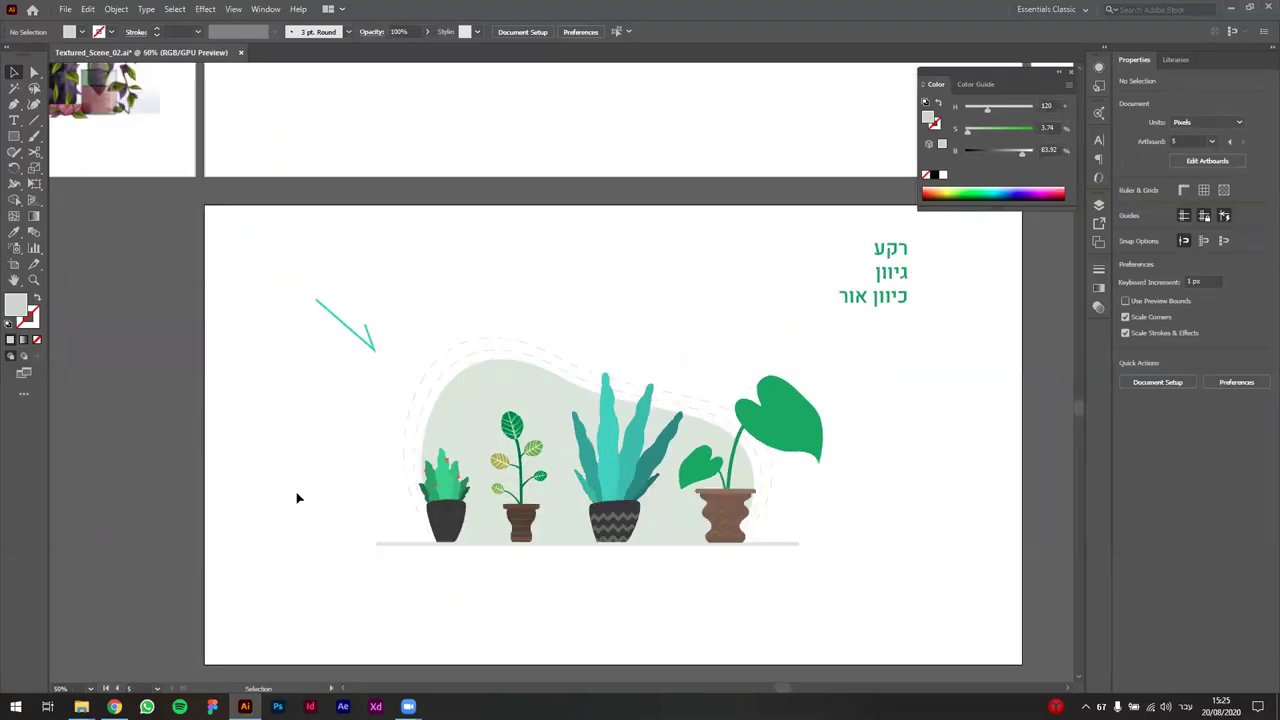
drag(380, 461, 365, 463)
drag(357, 349, 389, 345)
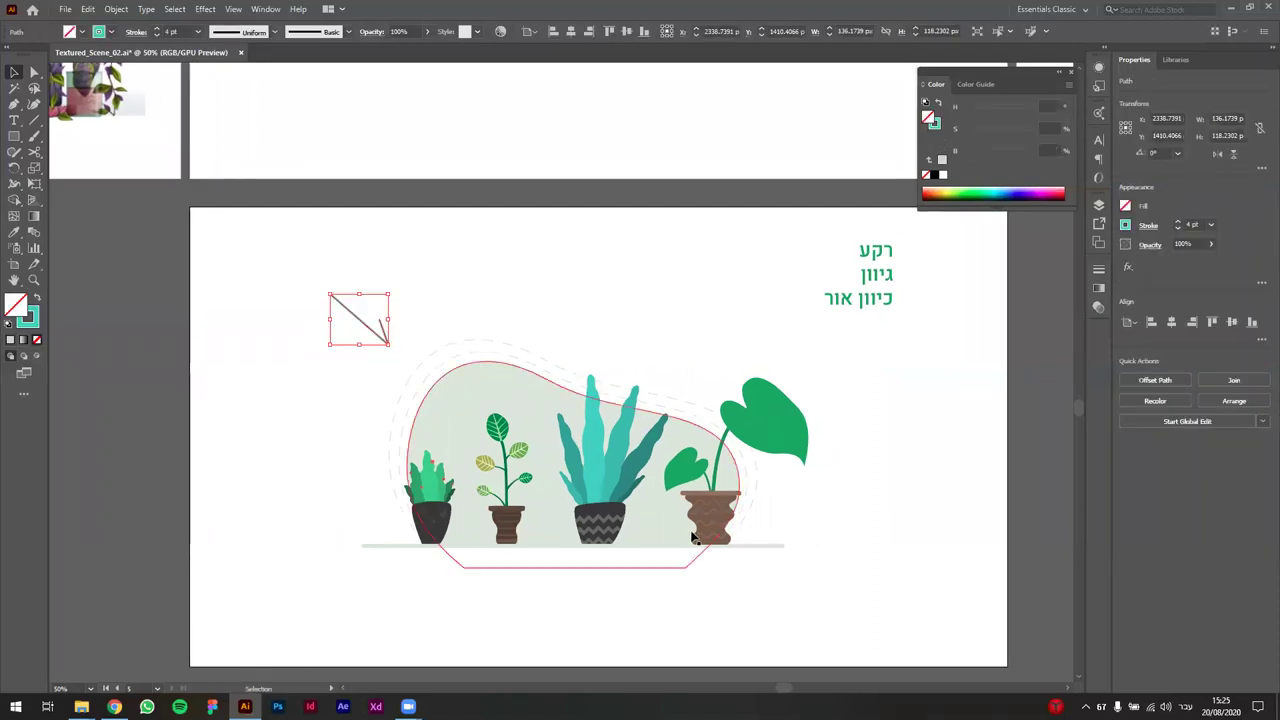
click(805, 513)
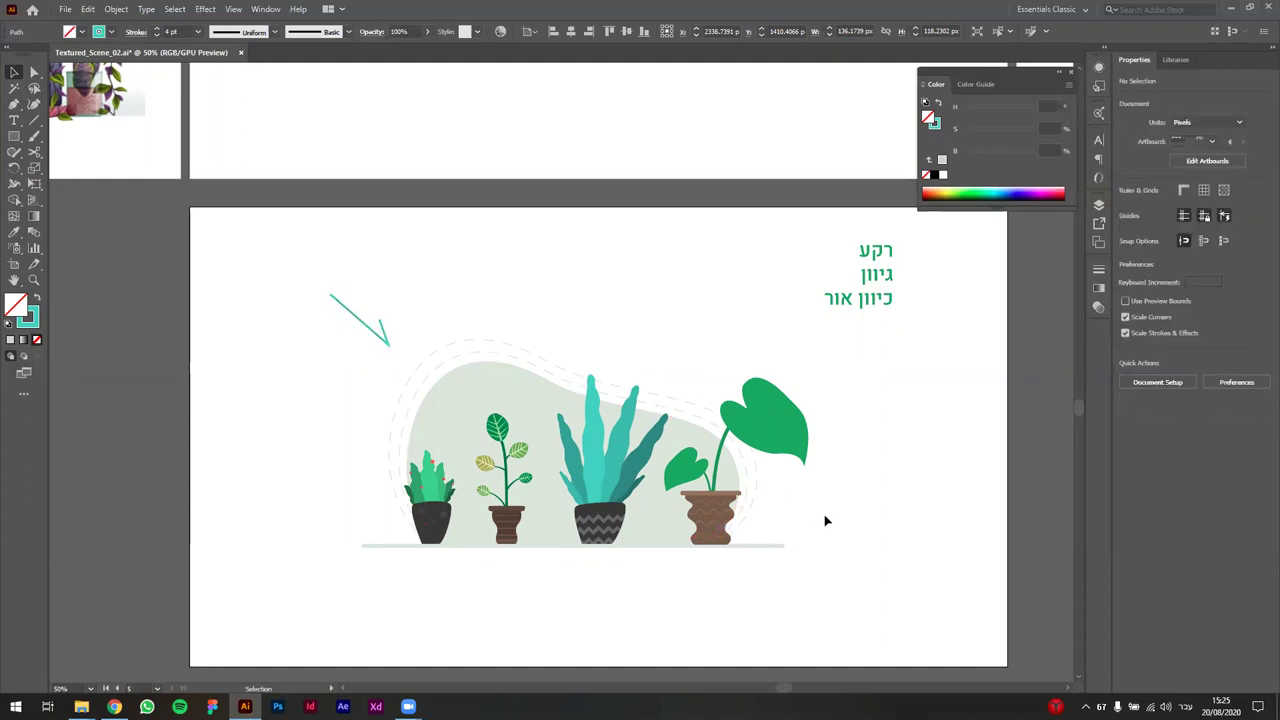
scroll(830, 522, up, 1)
drag(831, 523, 803, 471)
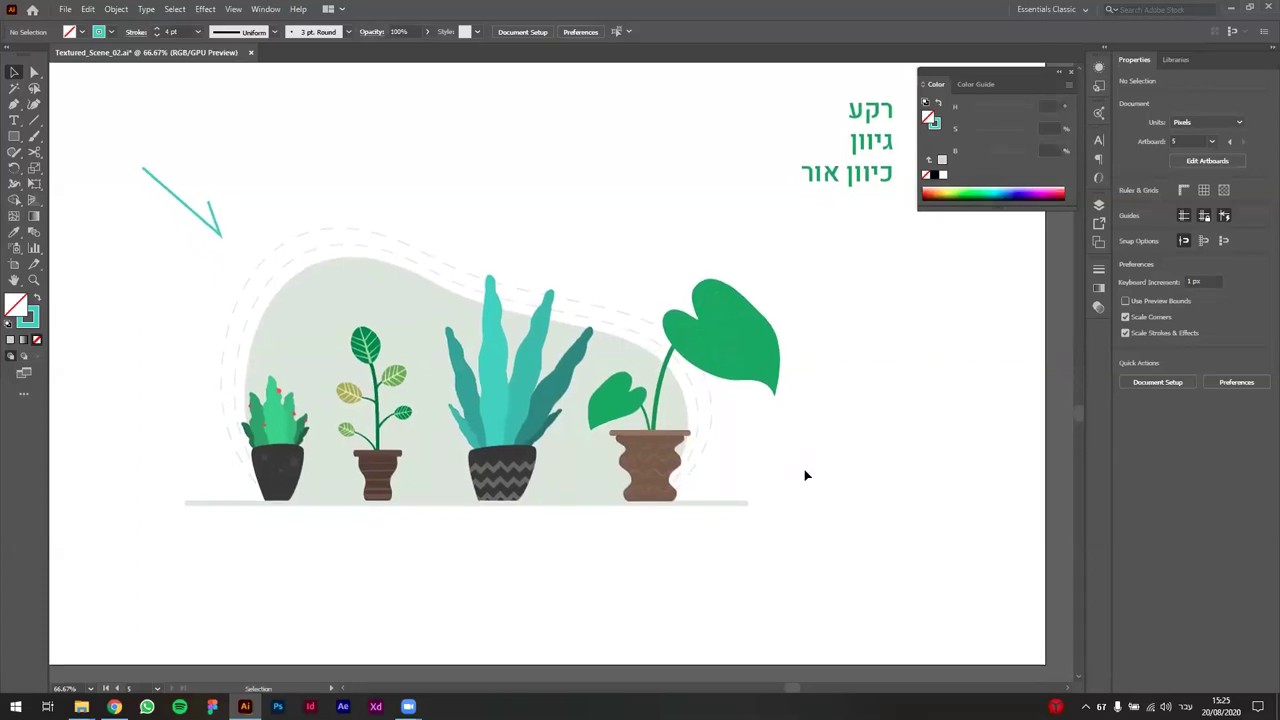
key(space)
drag(798, 458, 799, 463)
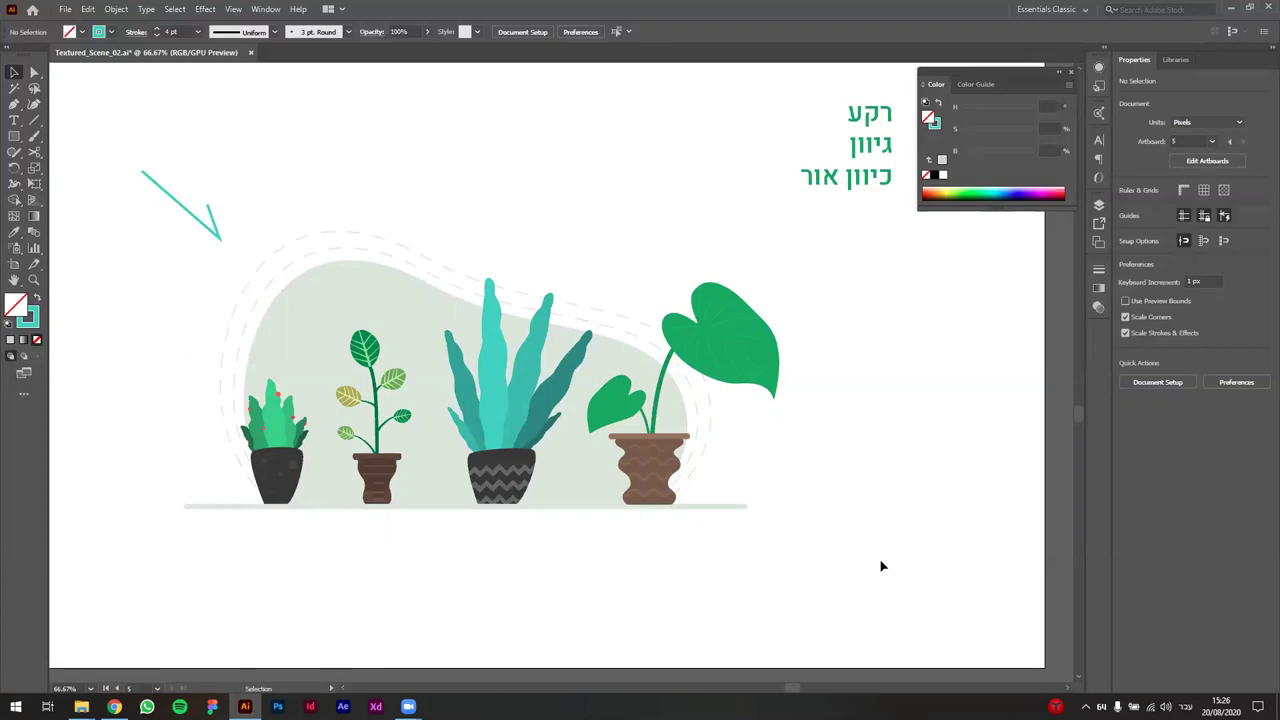
mouse_move(840, 534)
mouse_down()
mouse_move(863, 566)
mouse_move(837, 526)
mouse_move(861, 529)
mouse_up()
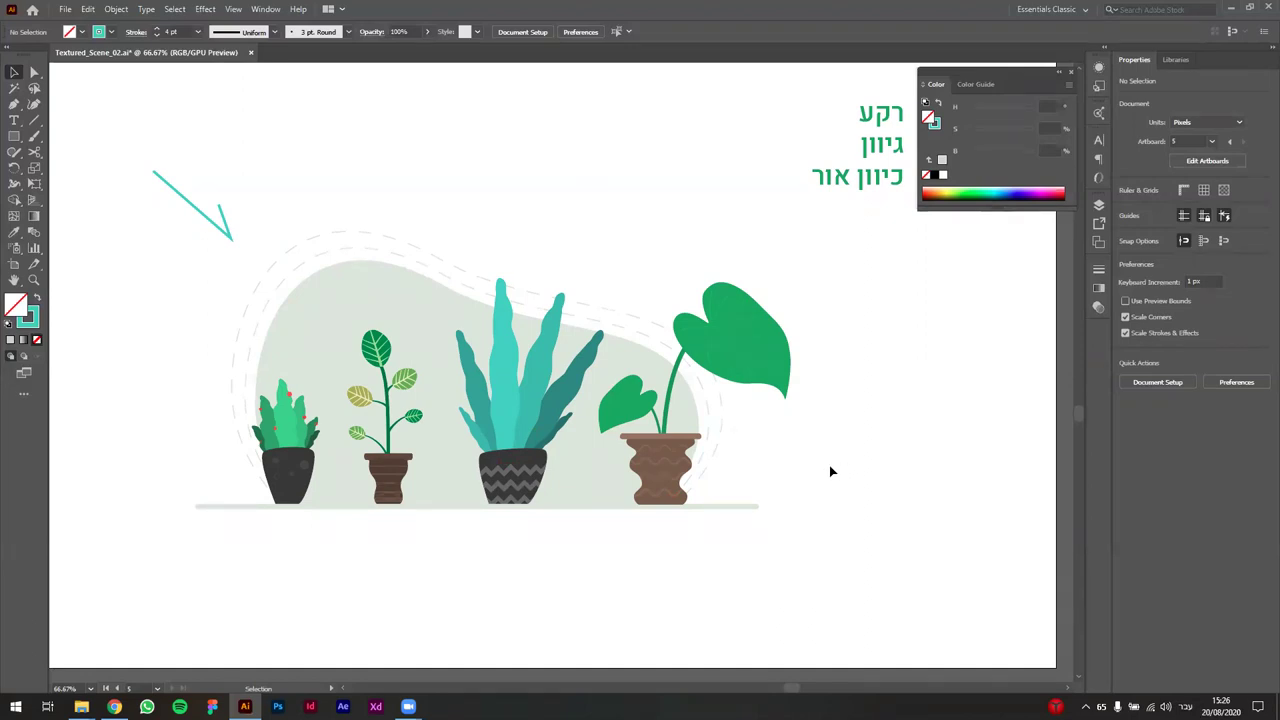
- Examine the plant illustrations on the Textured Poster Inspiration artboard and return to the potted-plant scene
scroll(551, 514, down, 2)
drag(847, 557, 1279, 637)
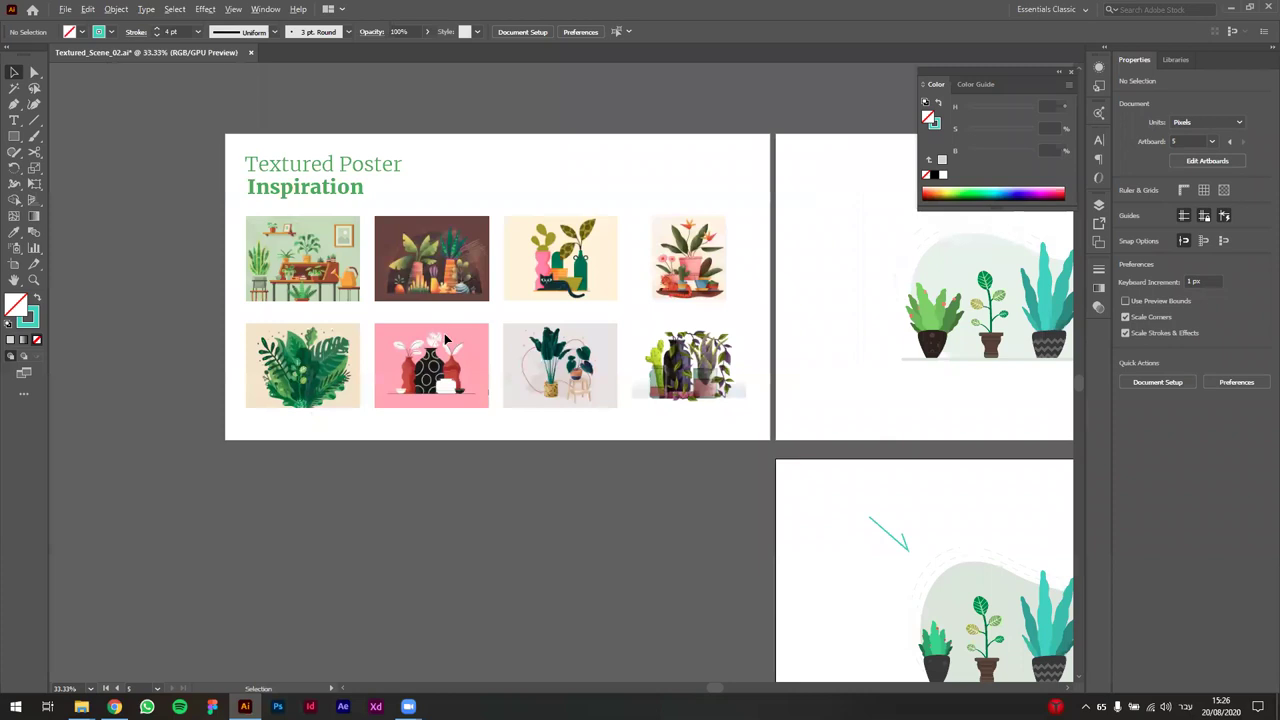
scroll(443, 310, up, 3)
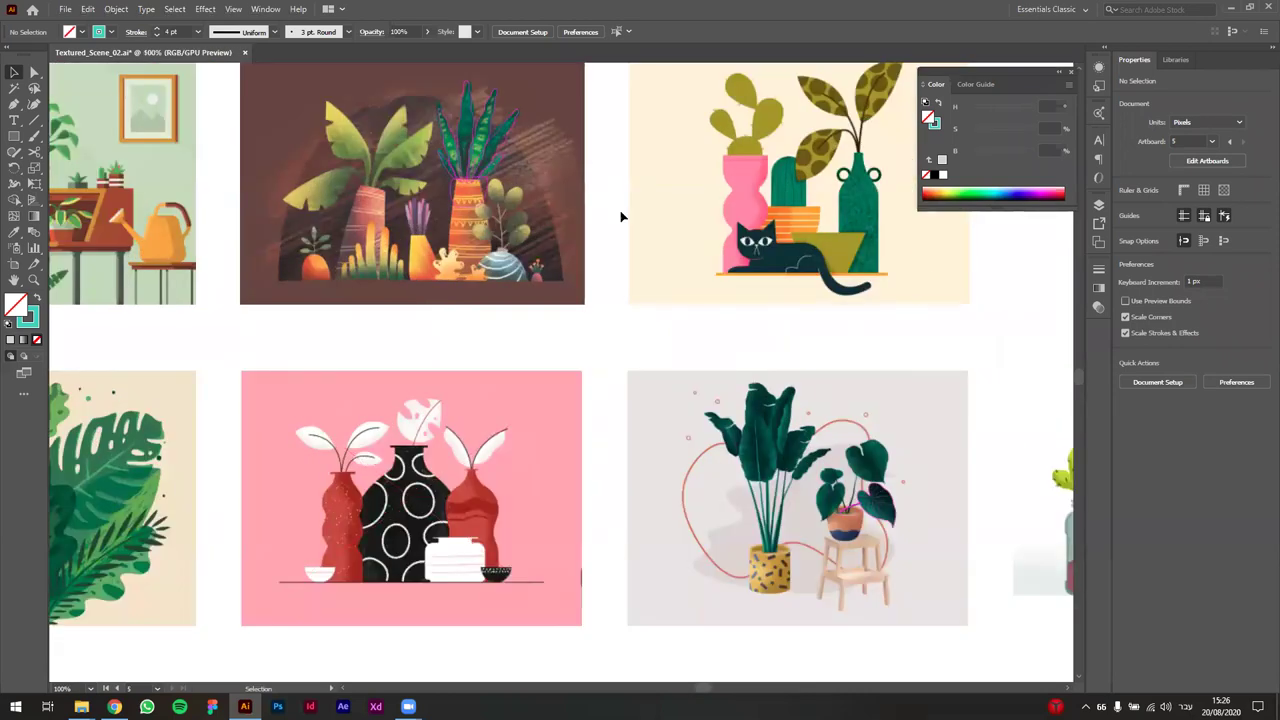
scroll(357, 366, down, 2)
drag(851, 487, 330, 240)
drag(834, 503, 700, 345)
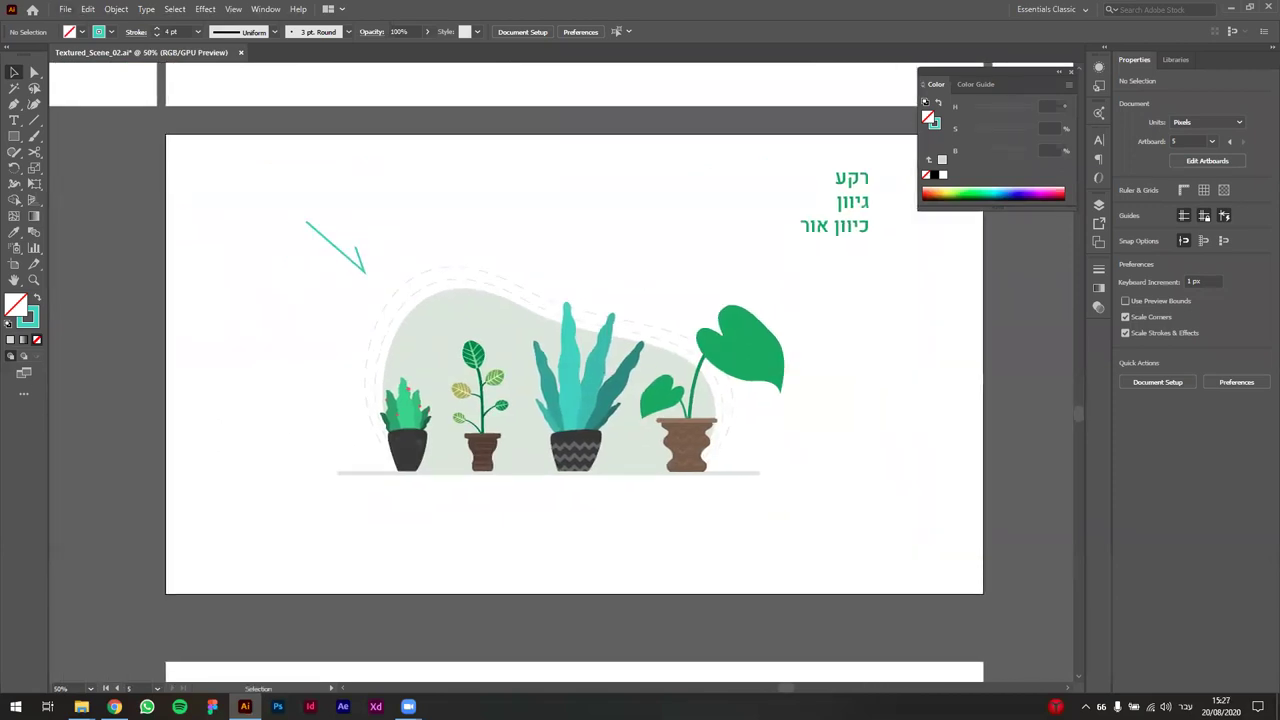